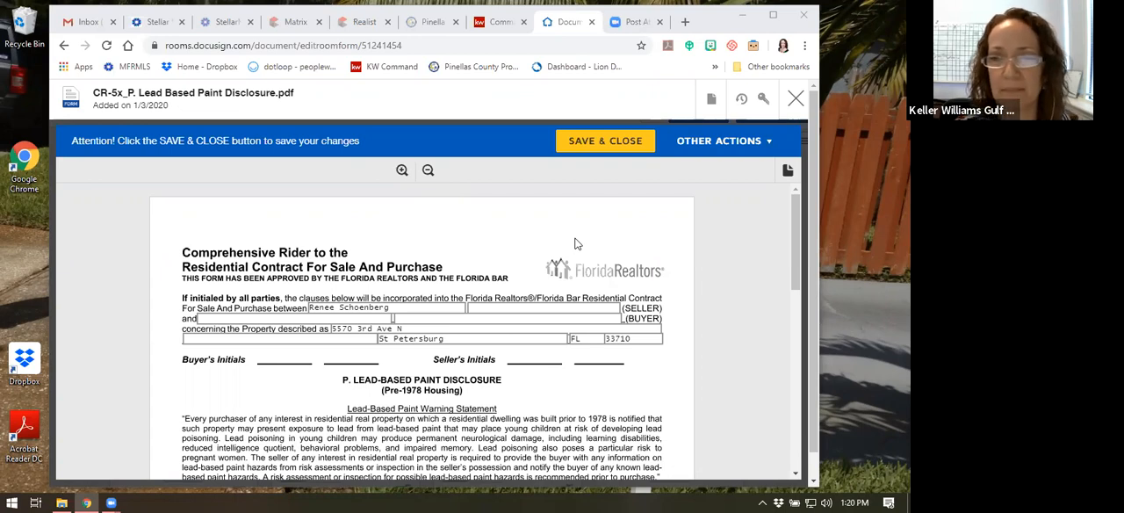
# Review the Lead Based Paint Disclosure form from the party and property details through the disclosure, acknowledgement and signature sections
pyautogui.scroll(-2, 423, 204)
pyautogui.scroll(2, 527, 185)
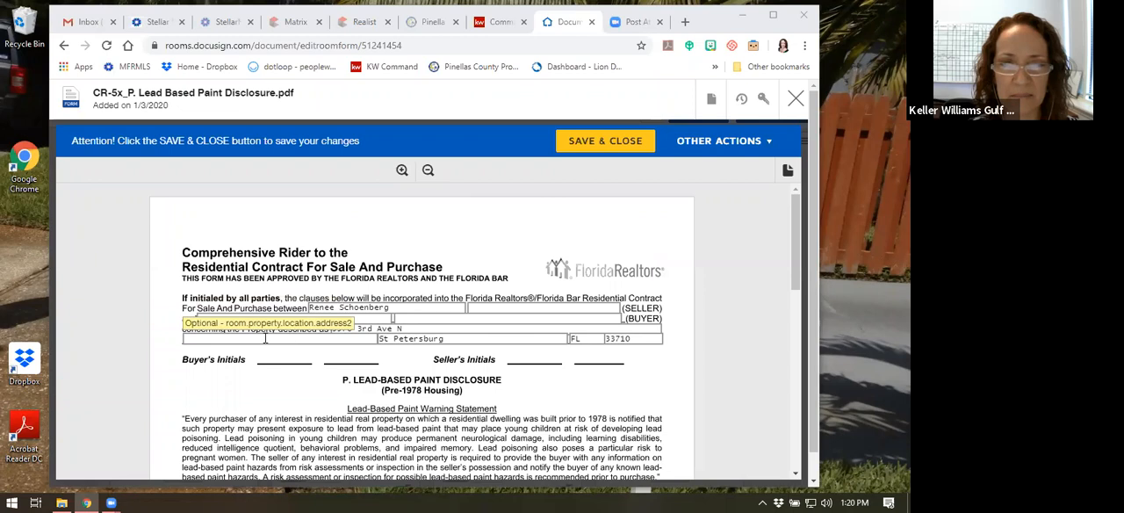
pyautogui.scroll(-1, 402, 266)
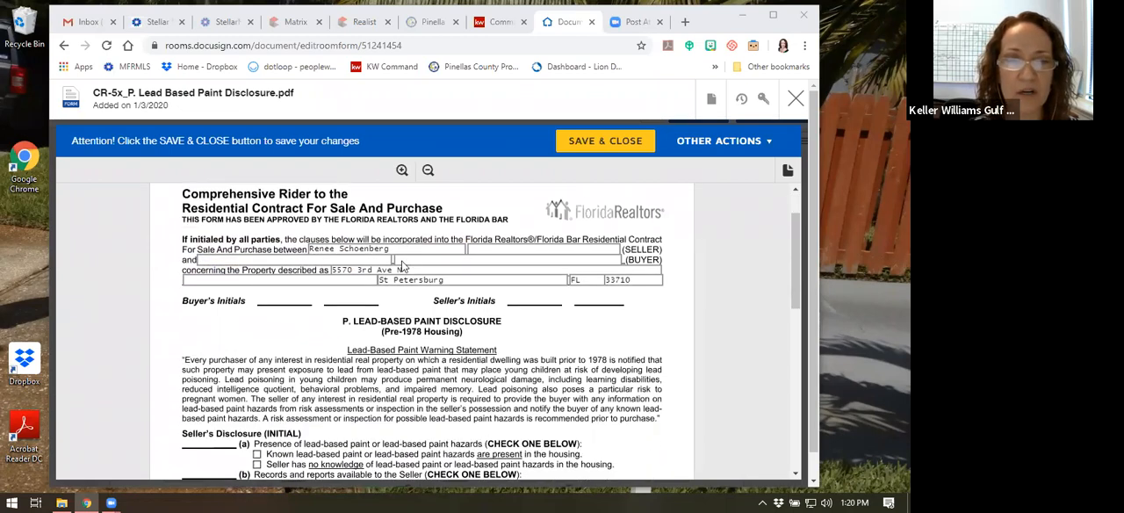
pyautogui.scroll(1, 402, 266)
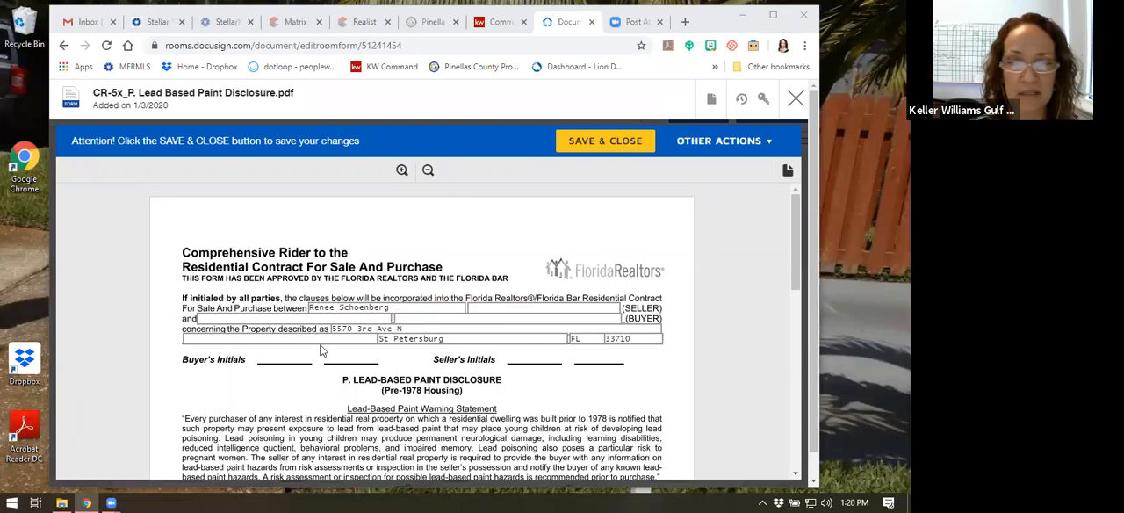
pyautogui.scroll(-1, 321, 352)
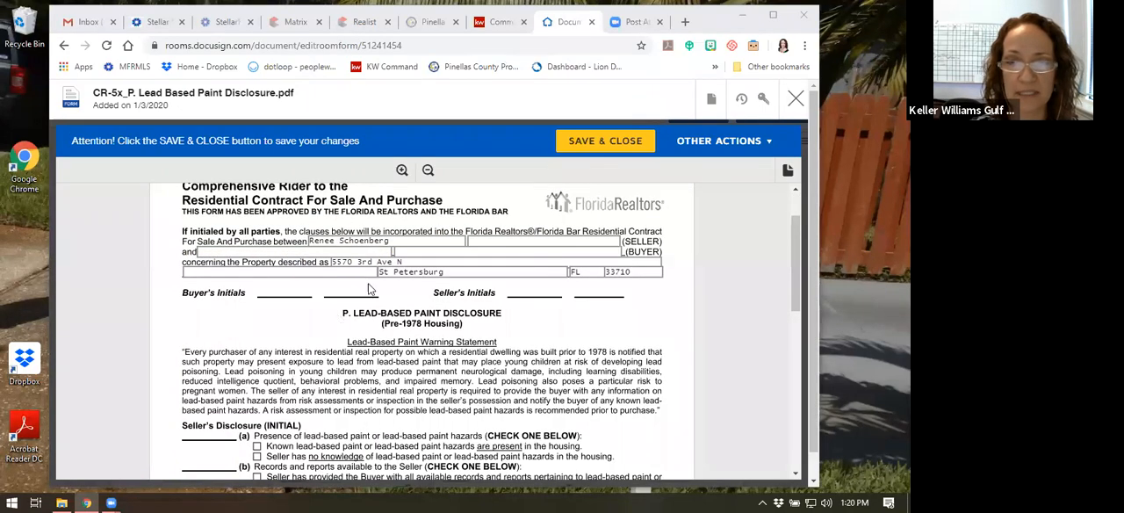
pyautogui.scroll(-5, 392, 288)
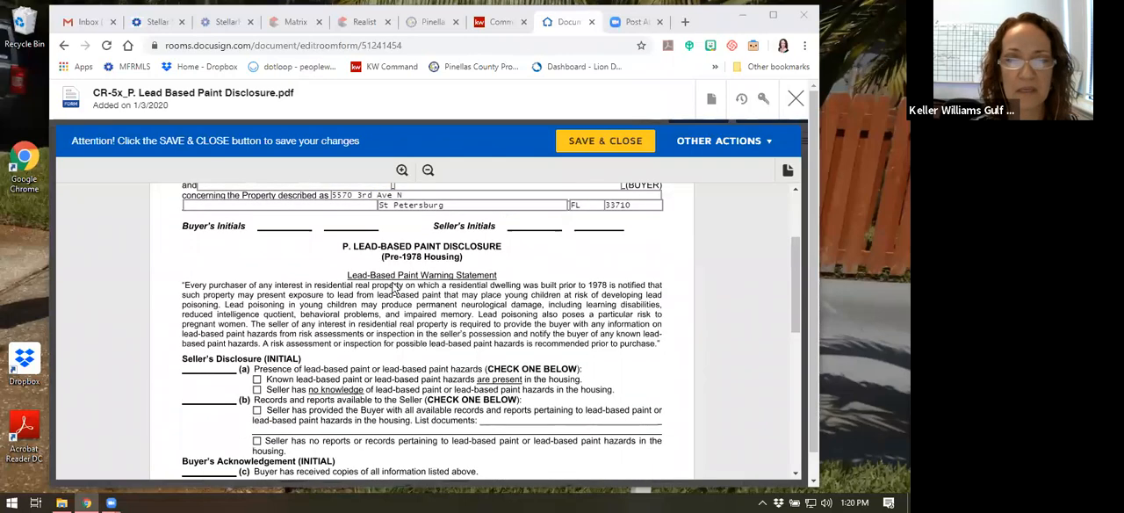
pyautogui.scroll(-1, 392, 284)
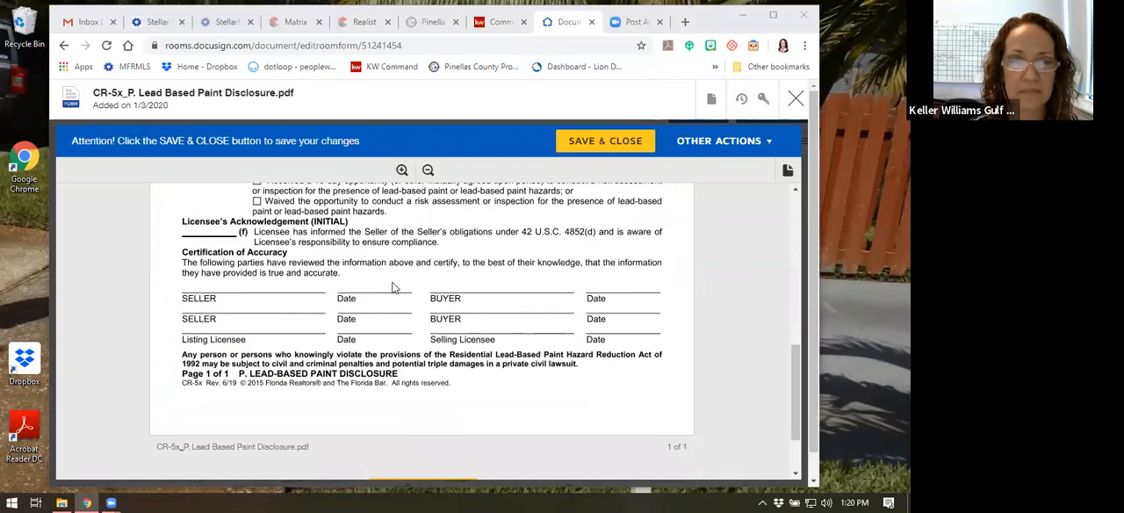
pyautogui.scroll(1, 277, 312)
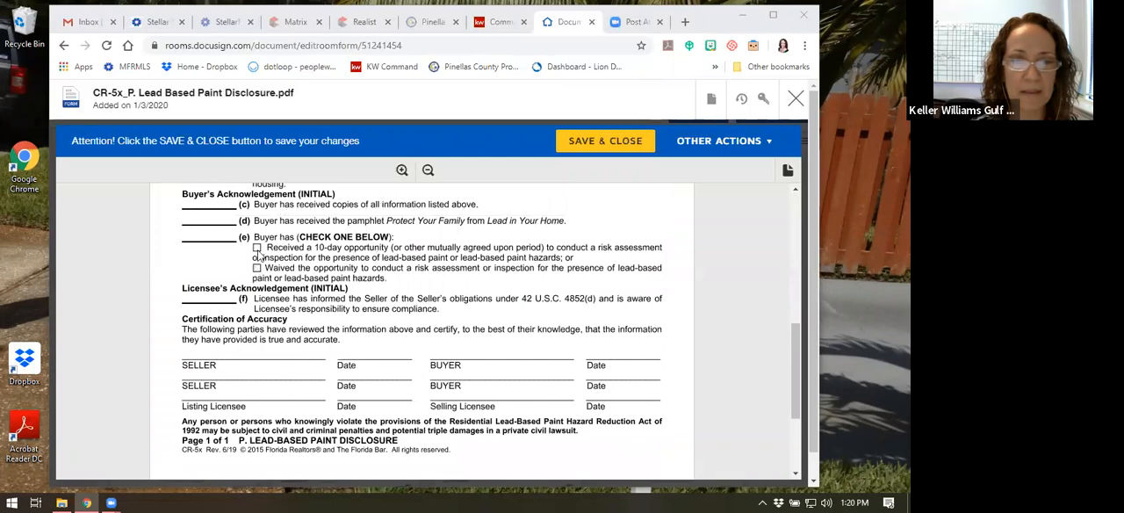
pyautogui.scroll(3, 392, 321)
pyautogui.scroll(2, 392, 319)
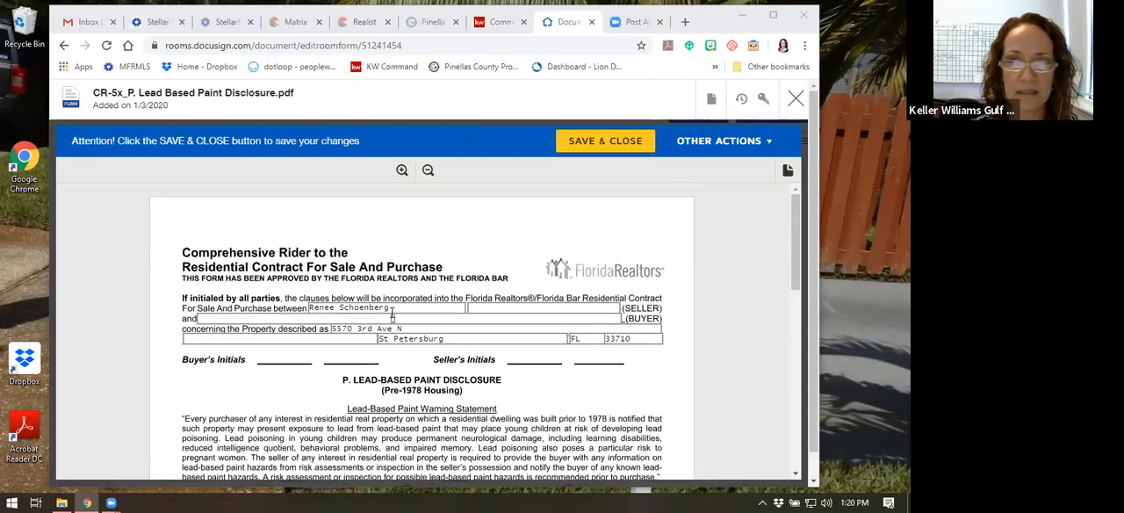
# Save and close the paint disclosure, and open the Exclusive Right of Sale Listing Agreement, Transaction Broker_ERS-17tb form from the room documents
pyautogui.click(606, 145)
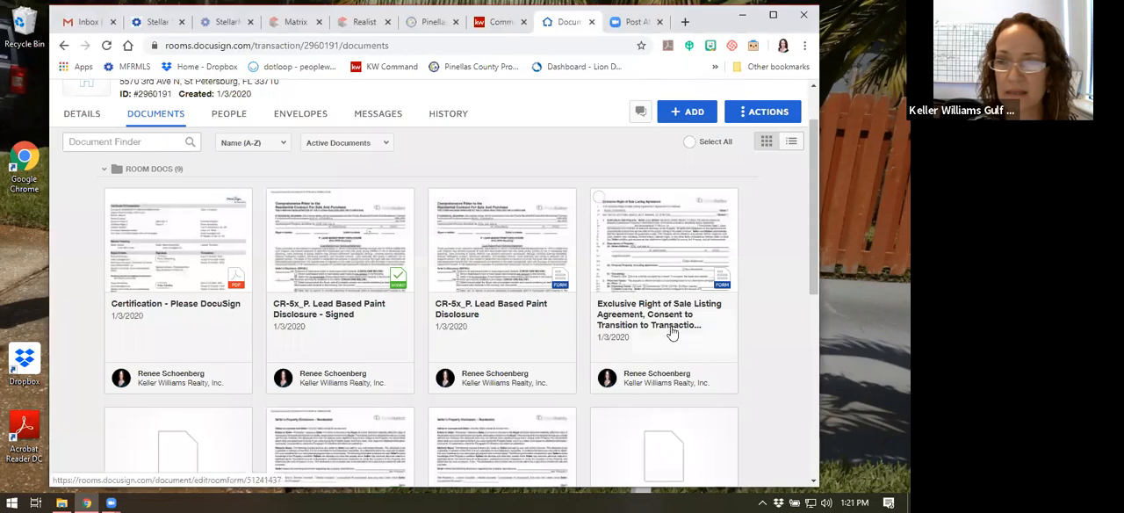
pyautogui.scroll(-3, 494, 333)
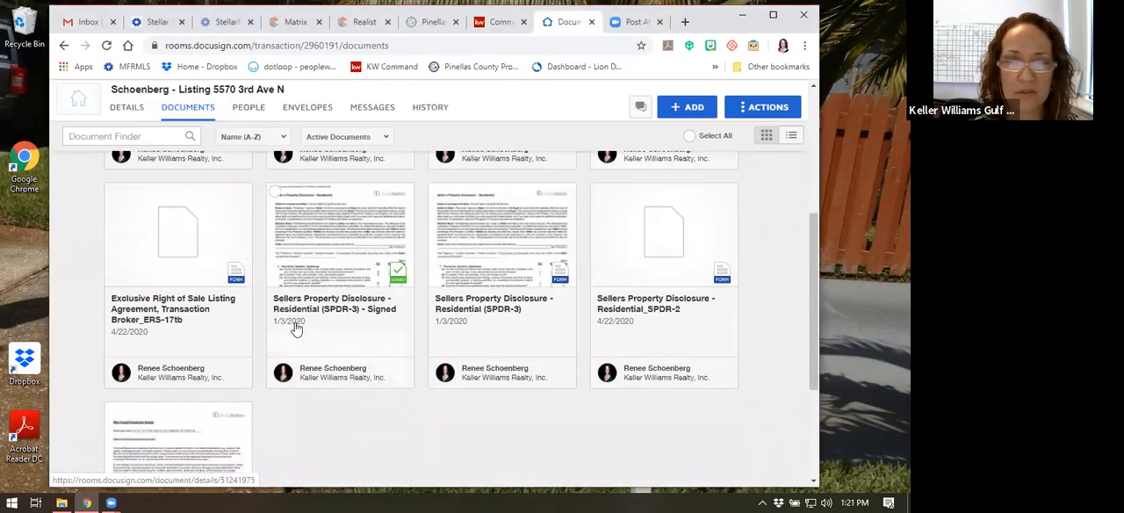
pyautogui.click(200, 303)
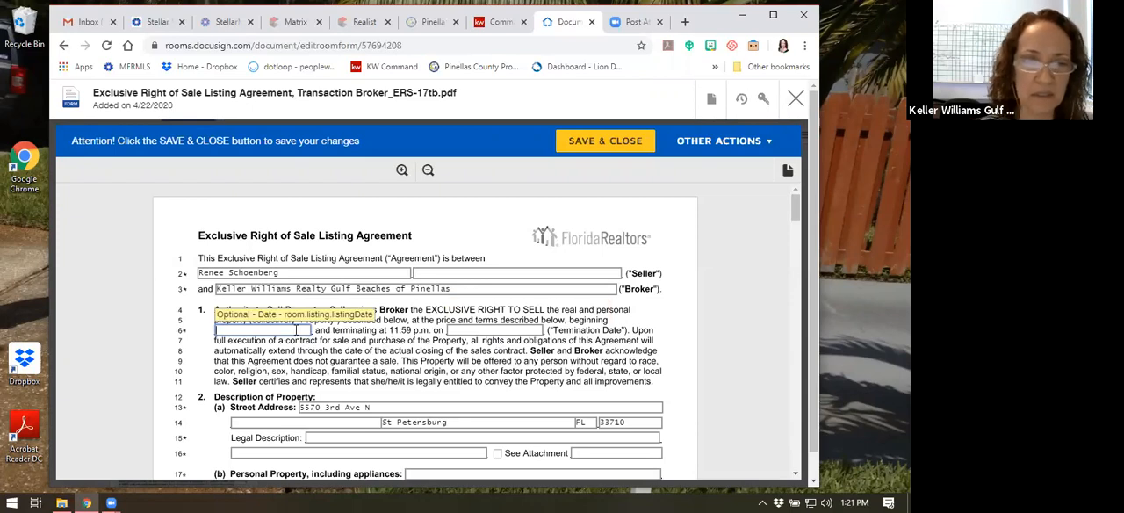
# Set the listing agreement's beginning date to 04/30/2020 and its termination date to 04/30/2021
pyautogui.click(298, 325)
pyautogui.write('04')
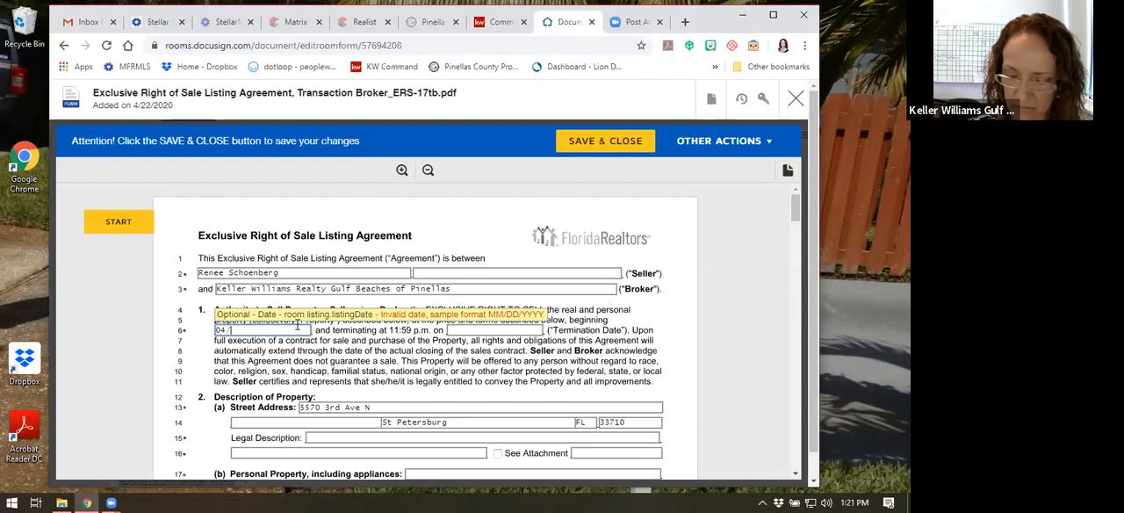
pyautogui.write('/30/2020')
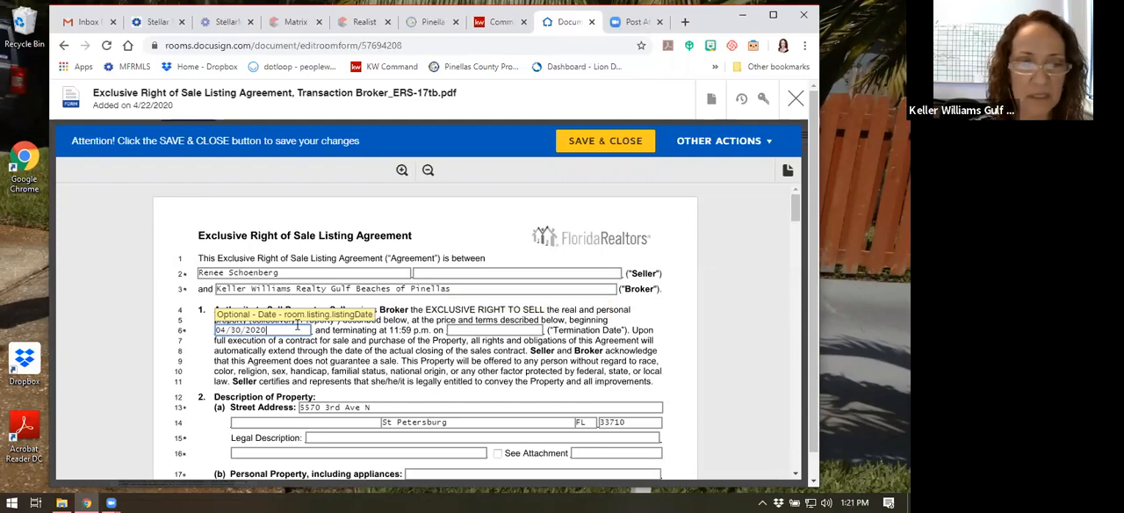
pyautogui.click(469, 329)
pyautogui.write('04/30/2021')
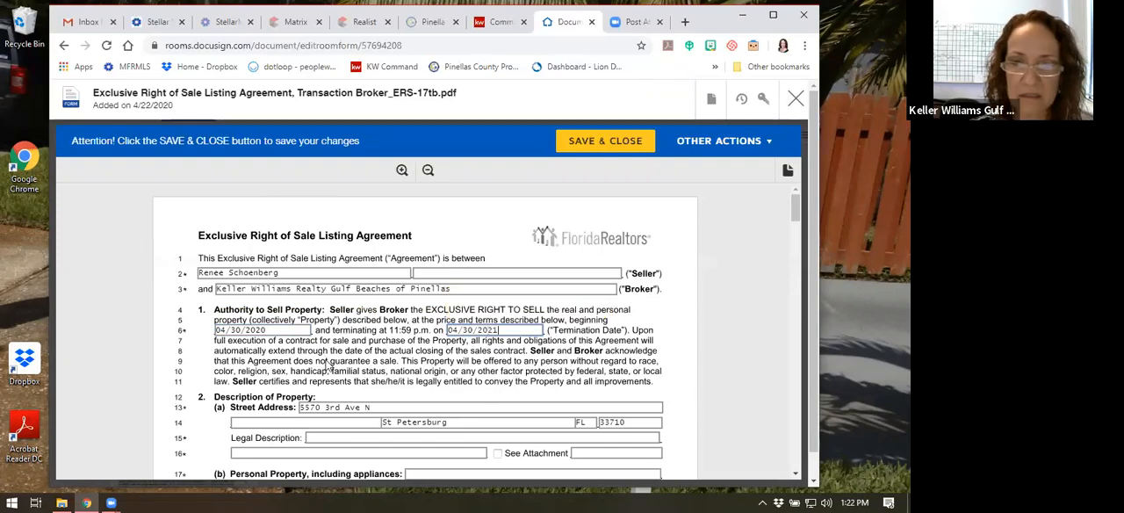
# For the agreement's legal description, switch to the Pinellas County Property Appraiser site and search its database by the property's street address
pyautogui.scroll(-3, 326, 364)
pyautogui.scroll(2, 323, 351)
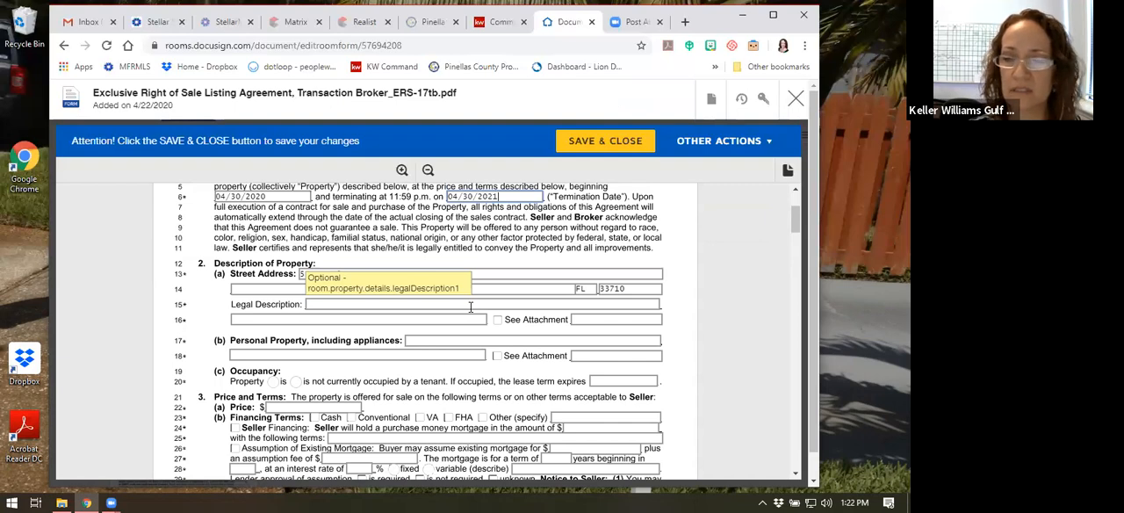
pyautogui.click(342, 303)
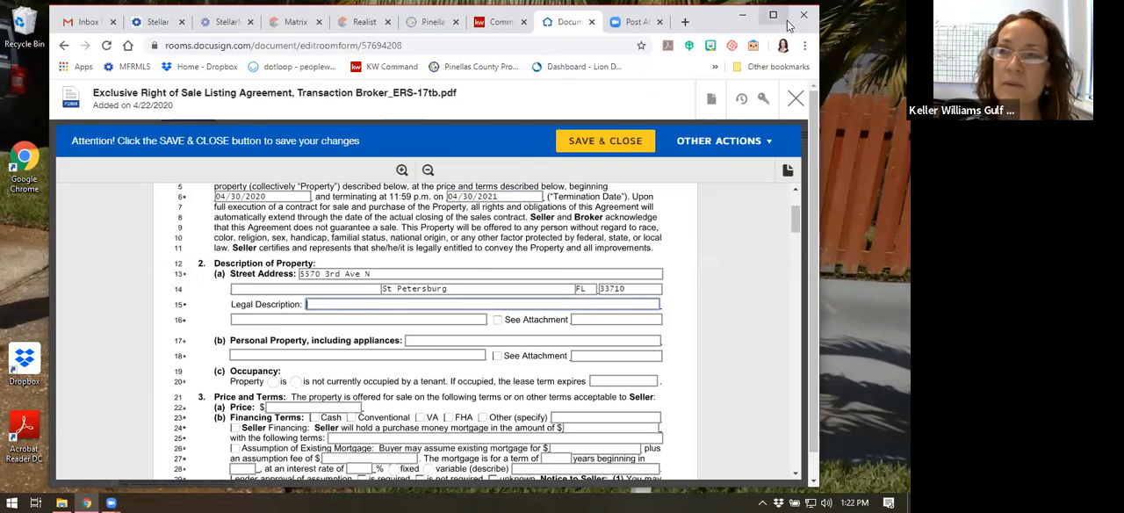
pyautogui.moveTo(708, 30); pyautogui.dragTo(717, 45)
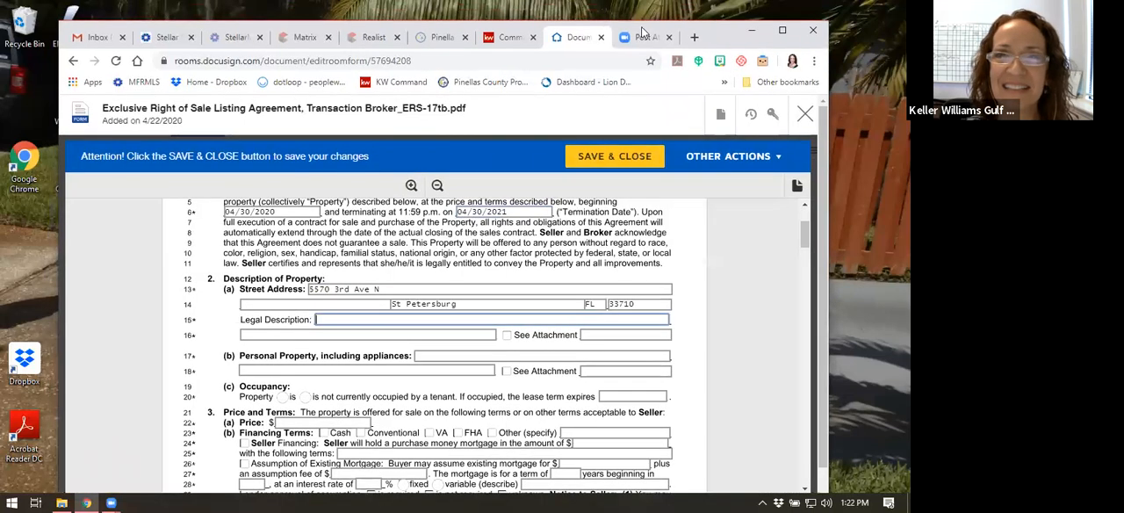
pyautogui.click(439, 37)
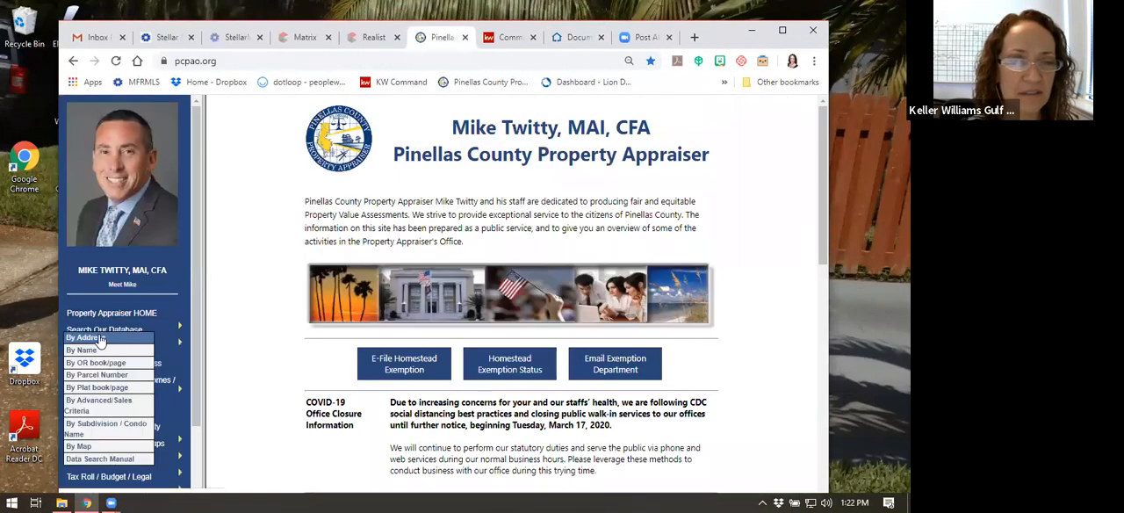
pyautogui.click(99, 339)
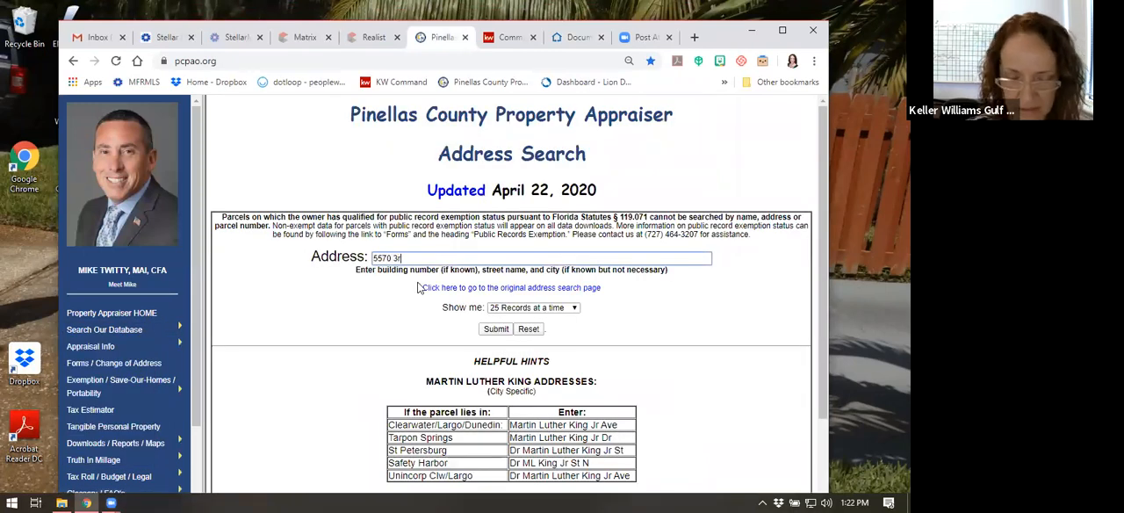
pyautogui.press('Return')
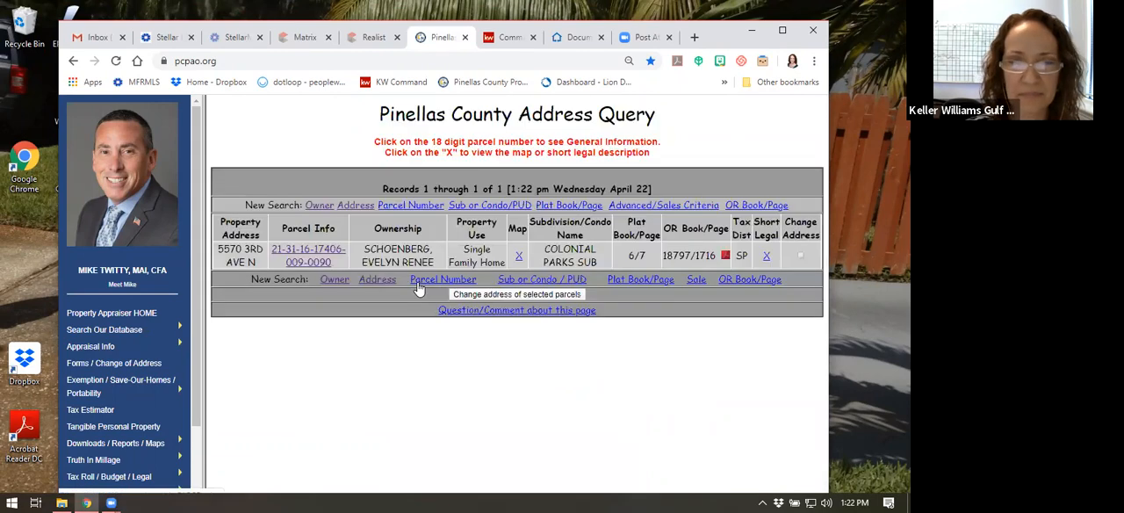
# Open the property's parcel record from the address query and copy its legal description
pyautogui.click(323, 256)
pyautogui.scroll(-2, 355, 307)
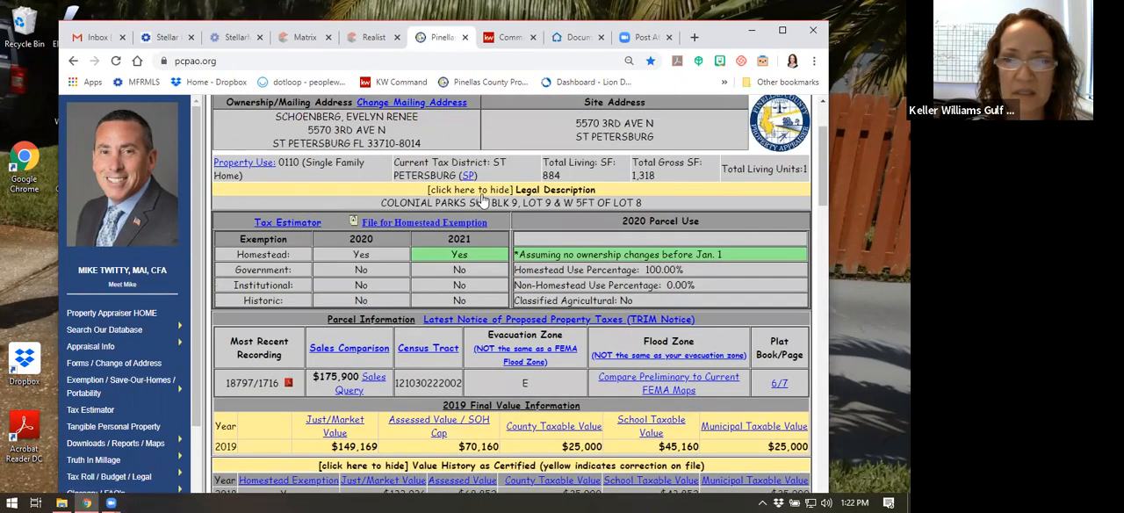
pyautogui.moveTo(382, 201); pyautogui.dragTo(643, 199)
pyautogui.hotkey('ctrl', 'c')
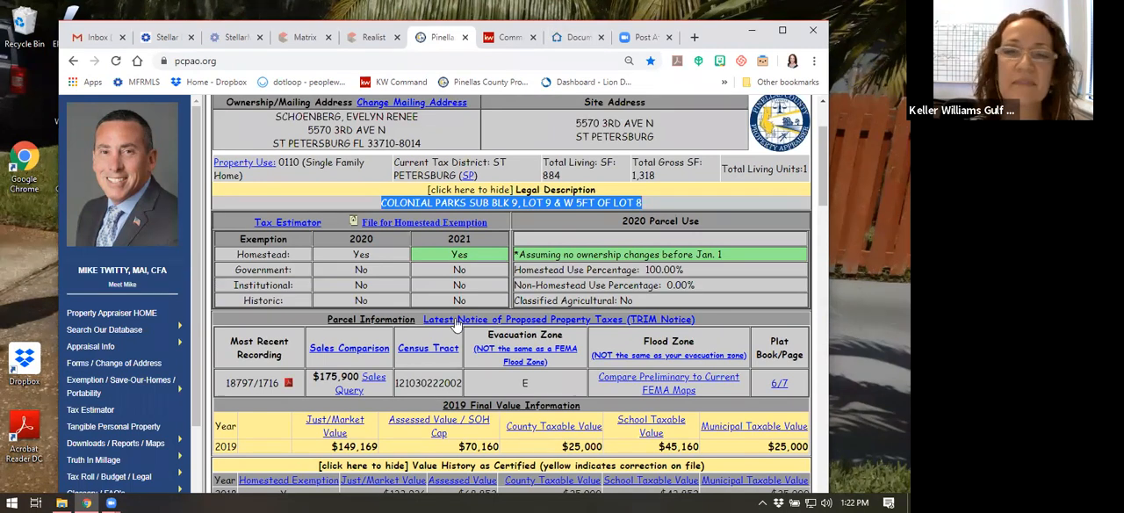
# Return to the listing agreement in DocuSign and paste the copied text into the Legal Description field
pyautogui.click(518, 37)
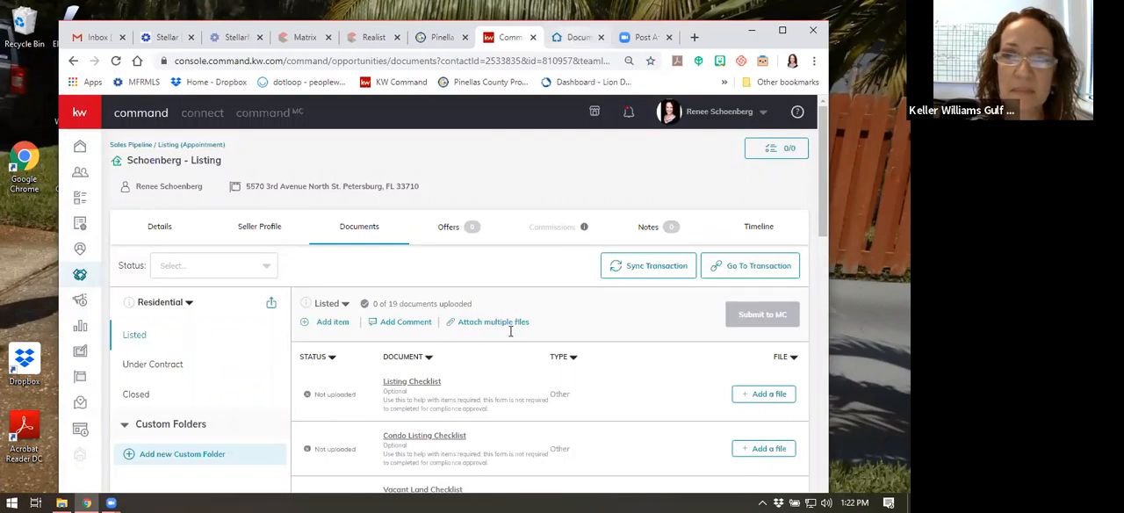
pyautogui.hotkey('ctrl', 'Tab')
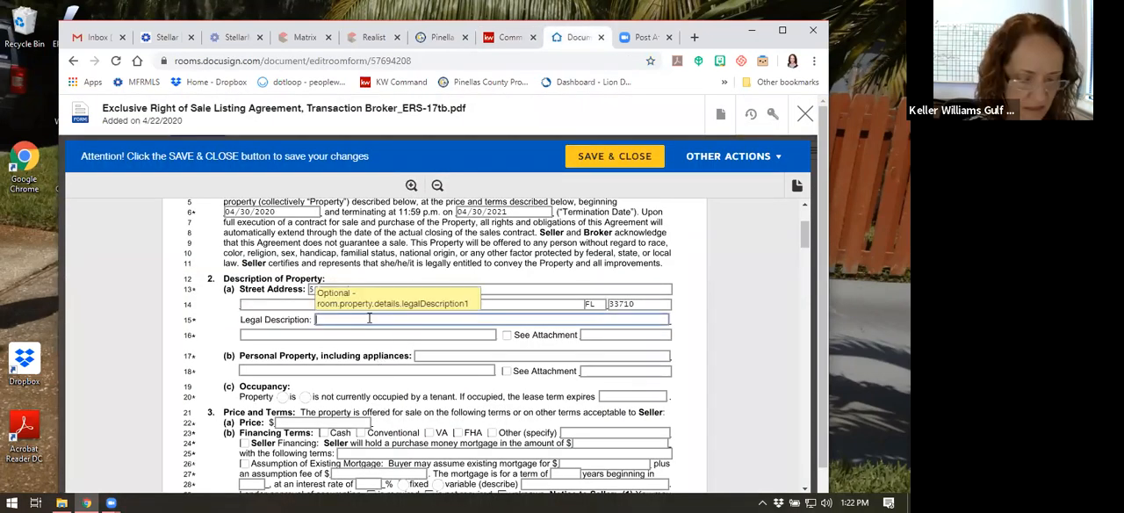
pyautogui.click(368, 317)
pyautogui.hotkey('ctrl', 'v')
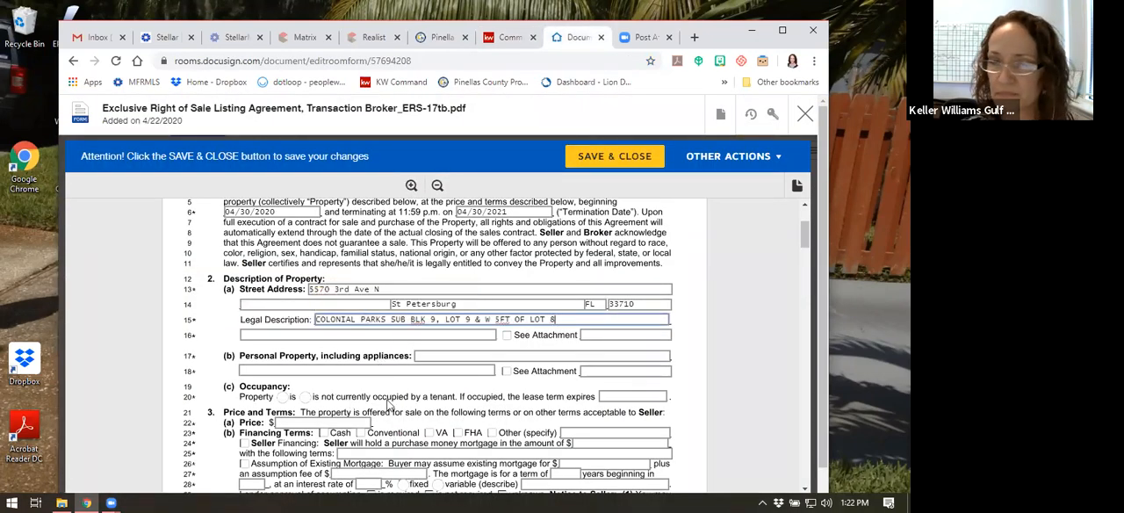
# Enter a price of 250,000 and mark Cash, Conventional, VA and FHA as the accepted financing terms
pyautogui.scroll(-1, 386, 403)
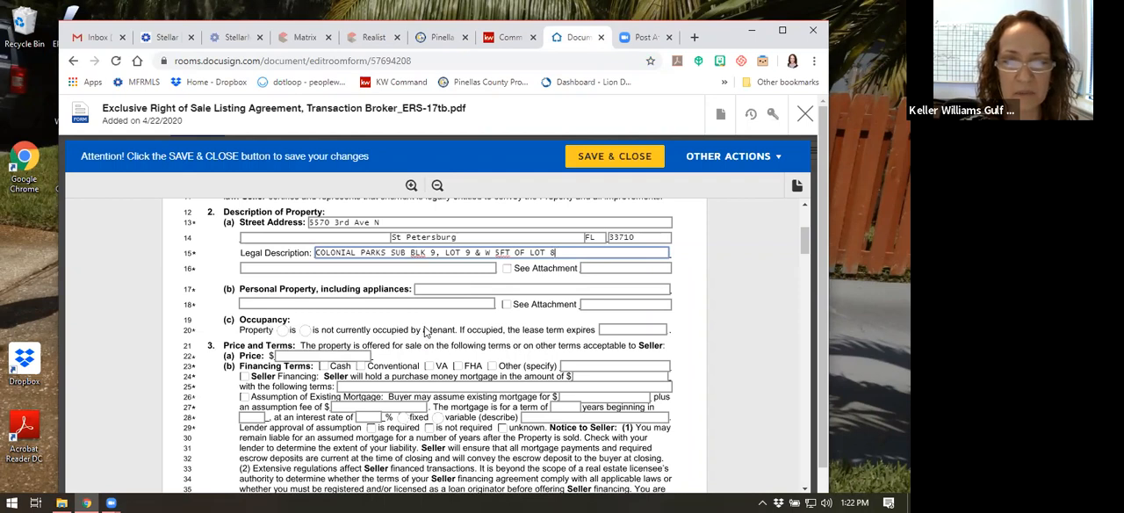
pyautogui.scroll(-2, 426, 331)
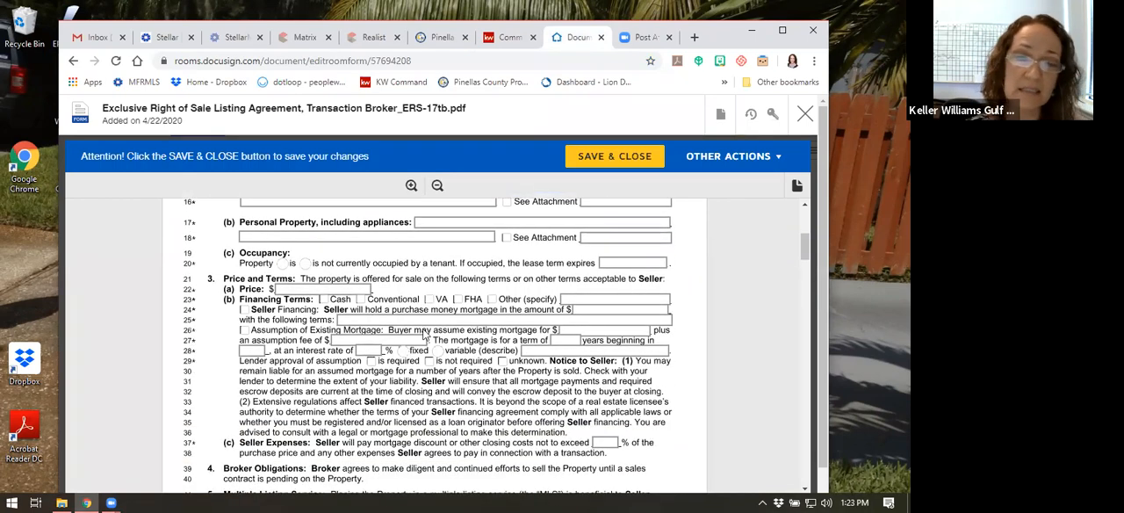
pyautogui.click(311, 288)
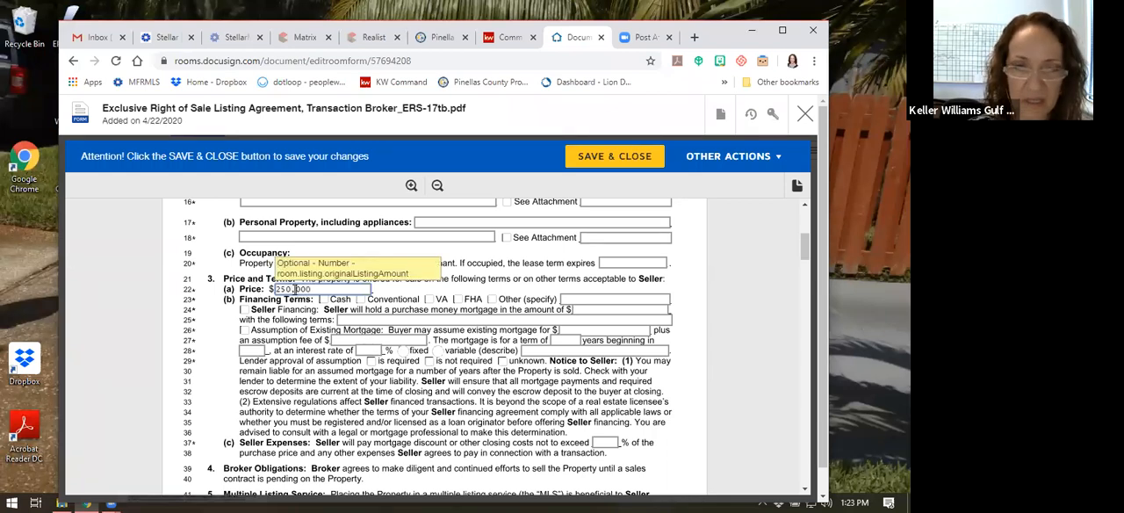
pyautogui.click(324, 300)
pyautogui.click(360, 300)
pyautogui.click(429, 300)
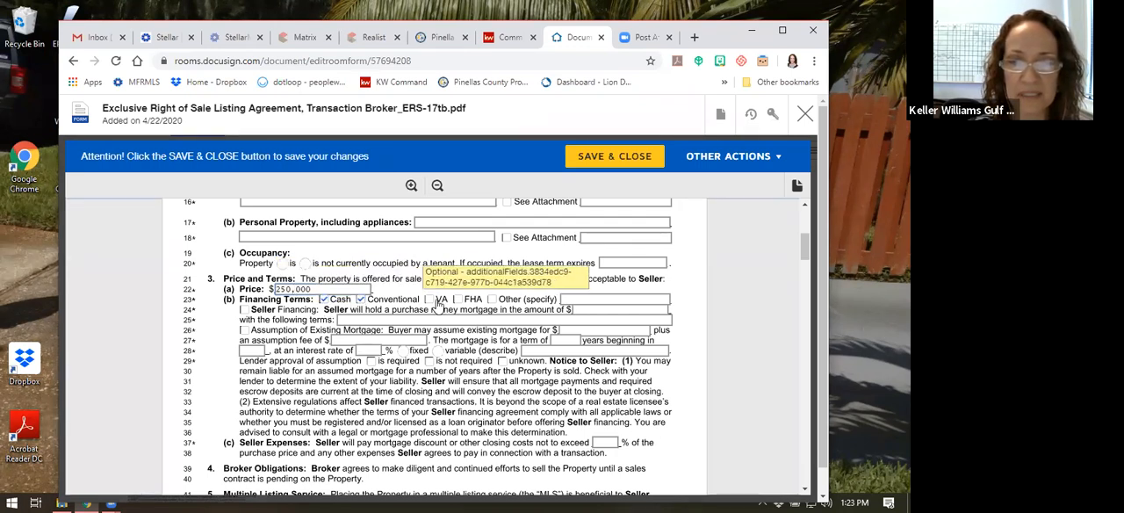
pyautogui.click(458, 299)
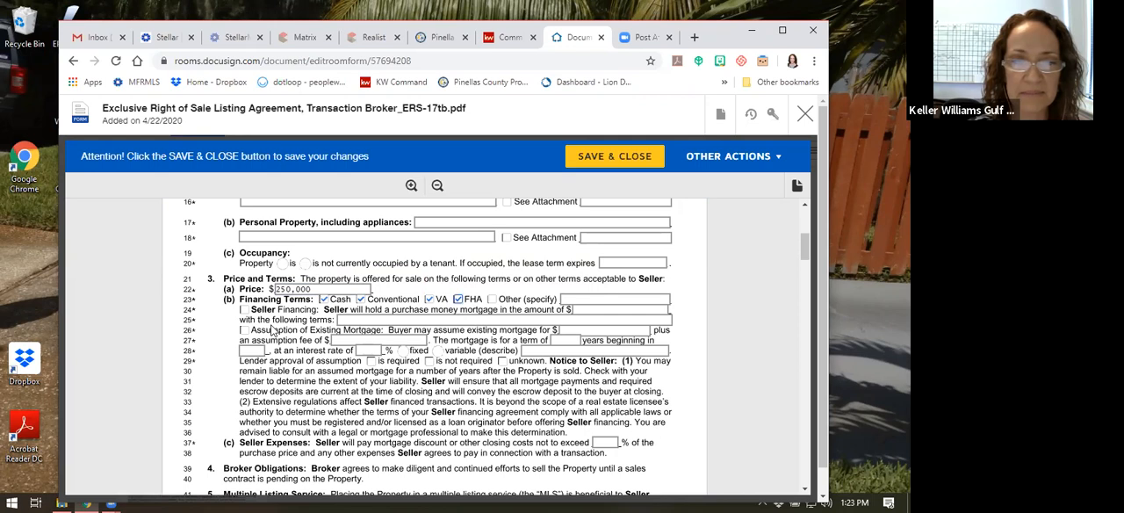
# Under Broker Authority on page 2 of the agreement, authorize the use of a lock box system to show and access the property
pyautogui.scroll(-3, 334, 316)
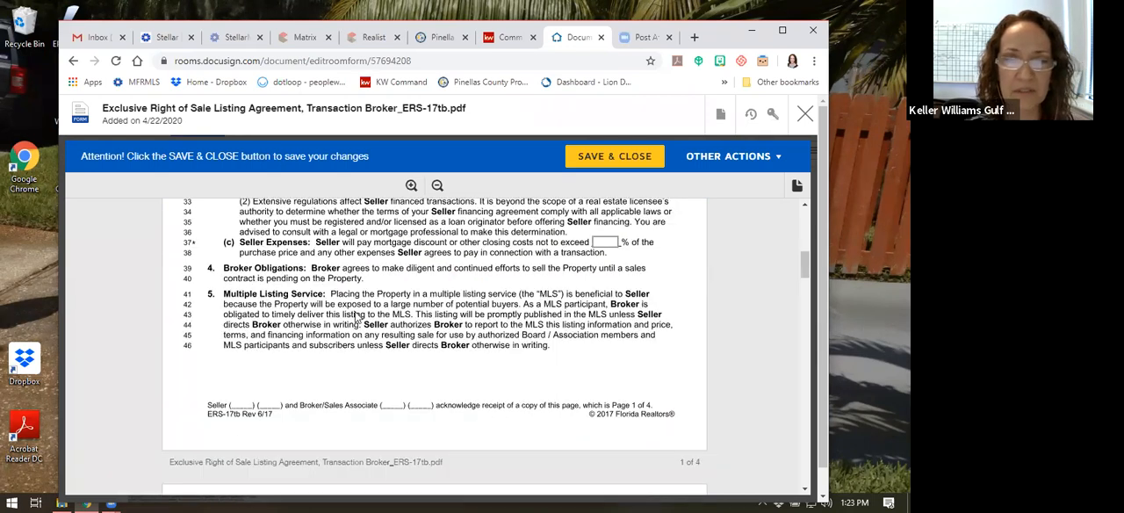
pyautogui.scroll(-1, 551, 261)
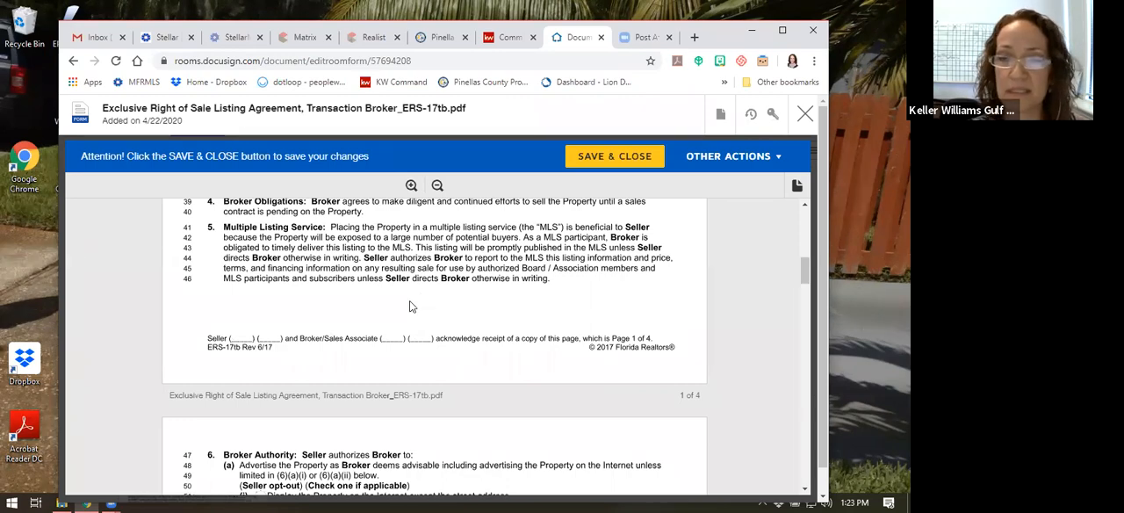
pyautogui.scroll(-5, 413, 299)
pyautogui.scroll(-3, 406, 298)
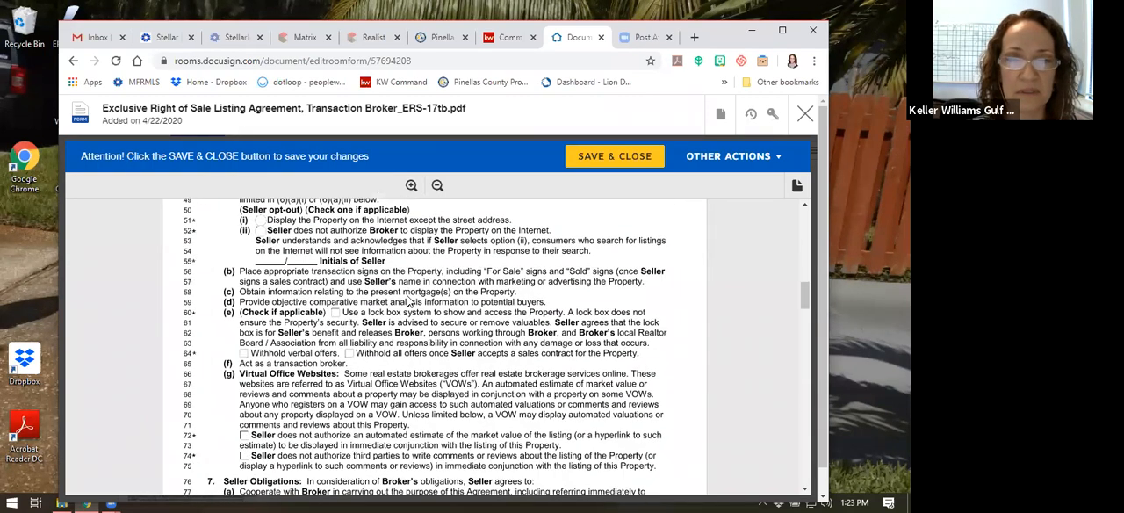
pyautogui.scroll(4, 399, 285)
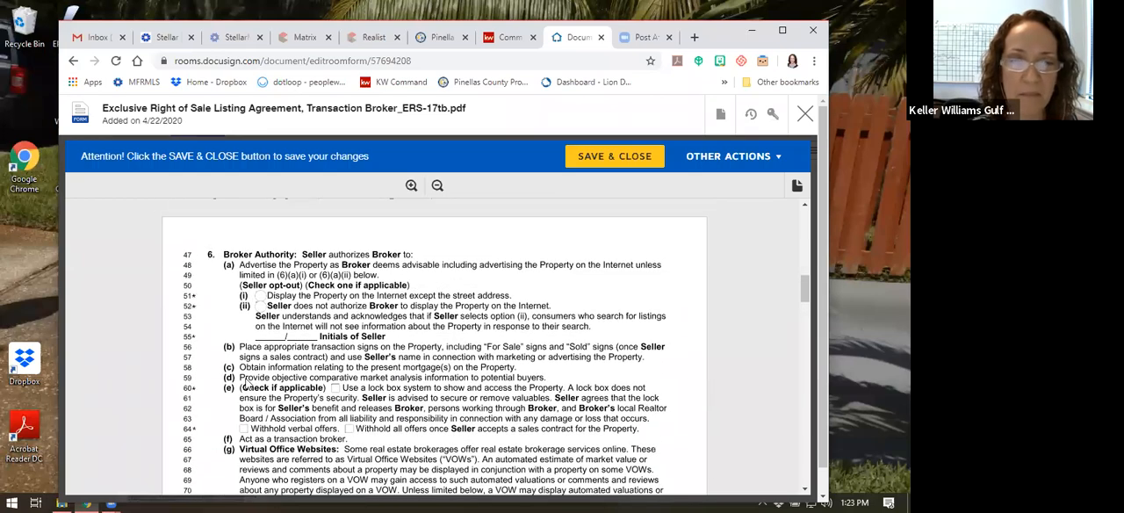
pyautogui.scroll(-1, 299, 337)
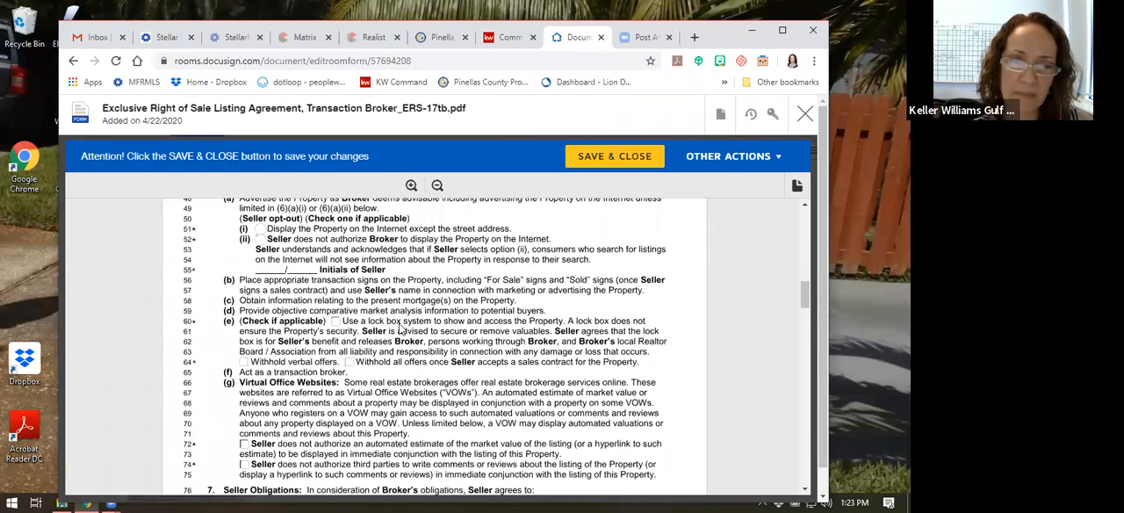
pyautogui.click(335, 322)
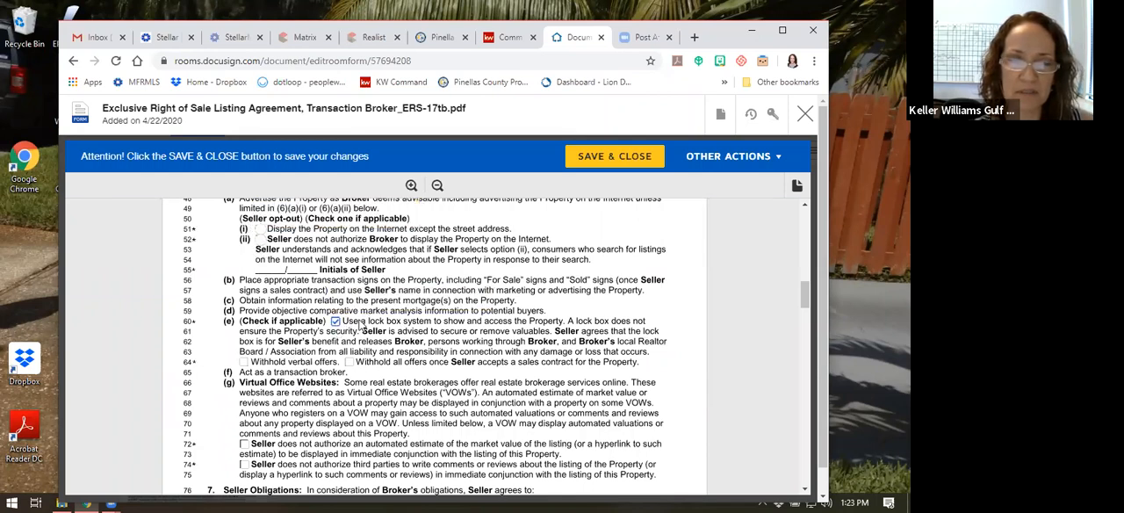
# Mark both Virtual Office Websites limits: no automated market value estimate and no third-party comments or reviews about the listing
pyautogui.scroll(-2, 360, 326)
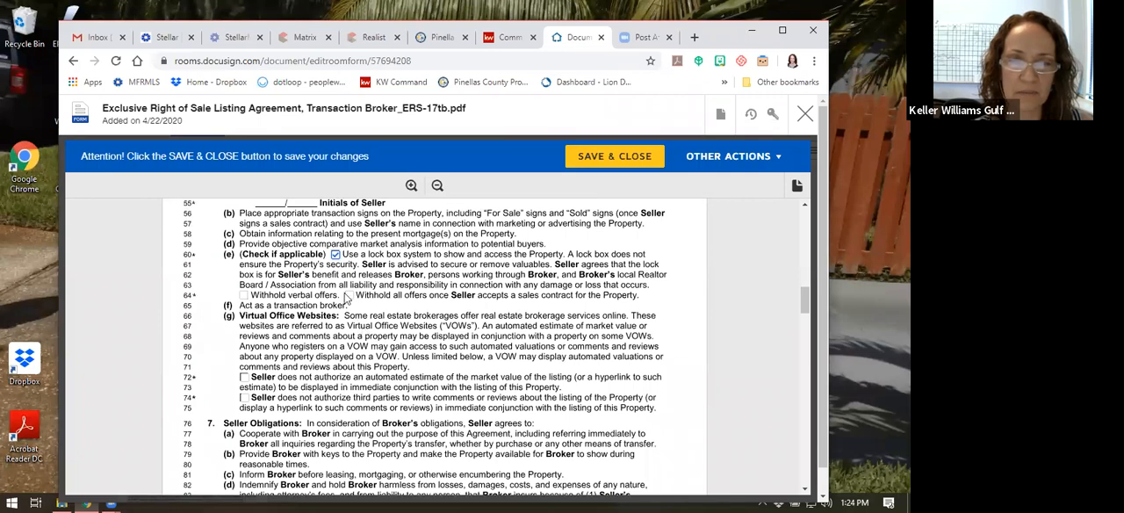
pyautogui.scroll(-2, 406, 300)
pyautogui.click(244, 309)
pyautogui.click(244, 330)
# Enter "See seller disclosure" as the material facts exception and set the broker's compensation to 6% of the total purchase price
pyautogui.scroll(-1, 372, 328)
pyautogui.scroll(-5, 372, 328)
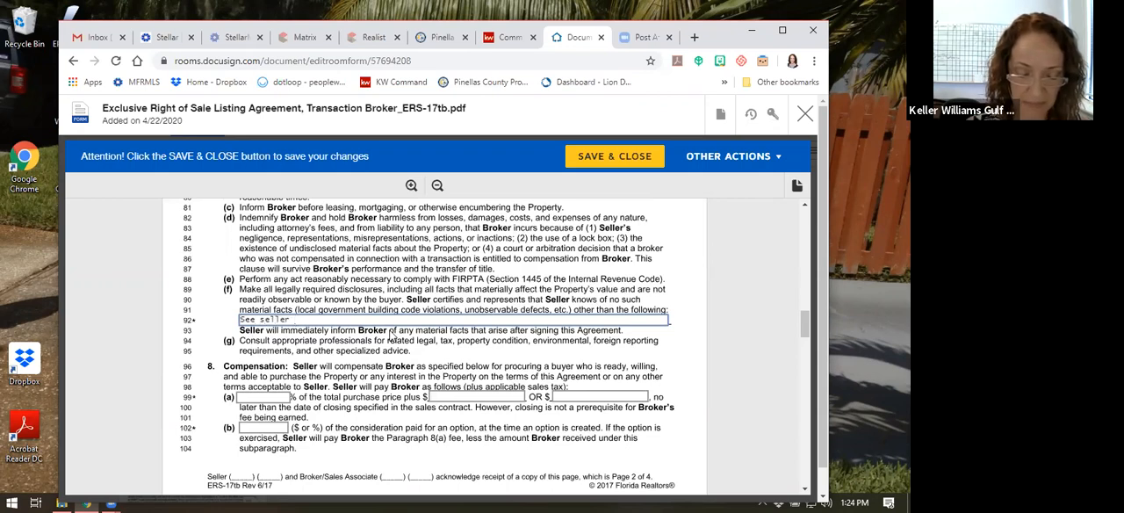
pyautogui.write('osure')
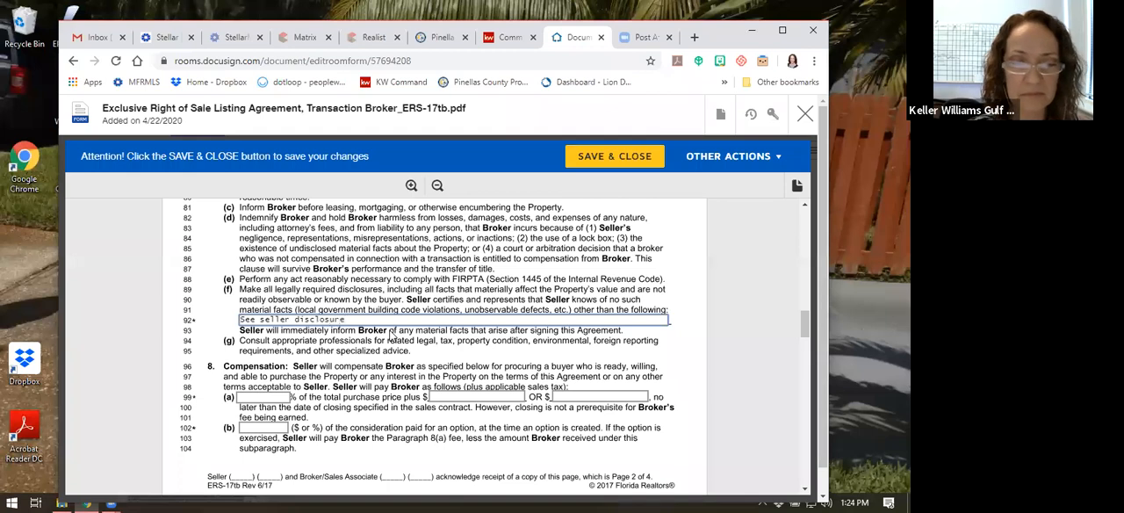
pyautogui.scroll(-1, 391, 335)
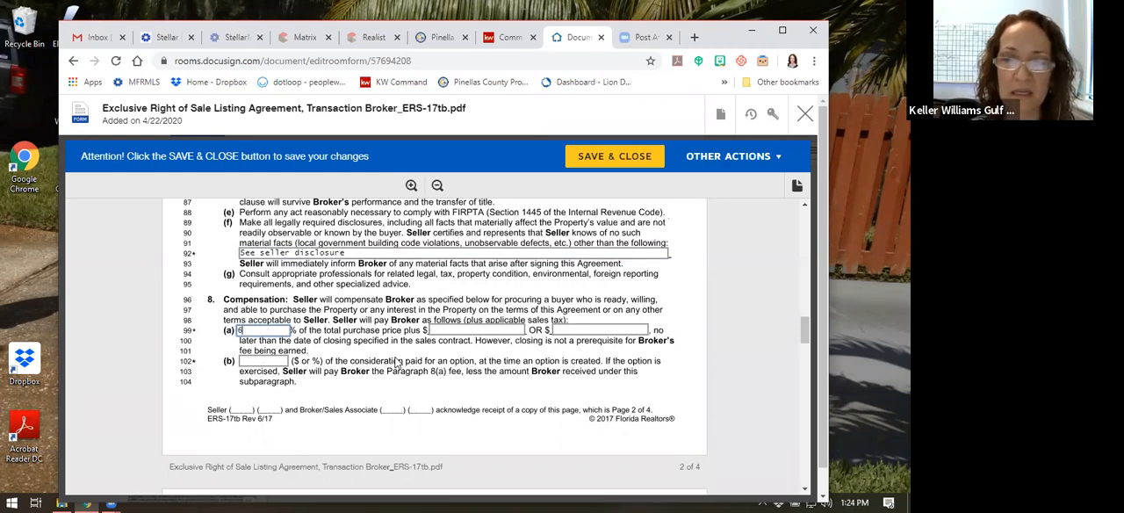
# Offer cooperating brokers 3% for a single agent, 2.5% for a transaction broker and 2% for a broker with no brokerage relationship
pyautogui.scroll(-4, 351, 334)
pyautogui.scroll(-6, 296, 302)
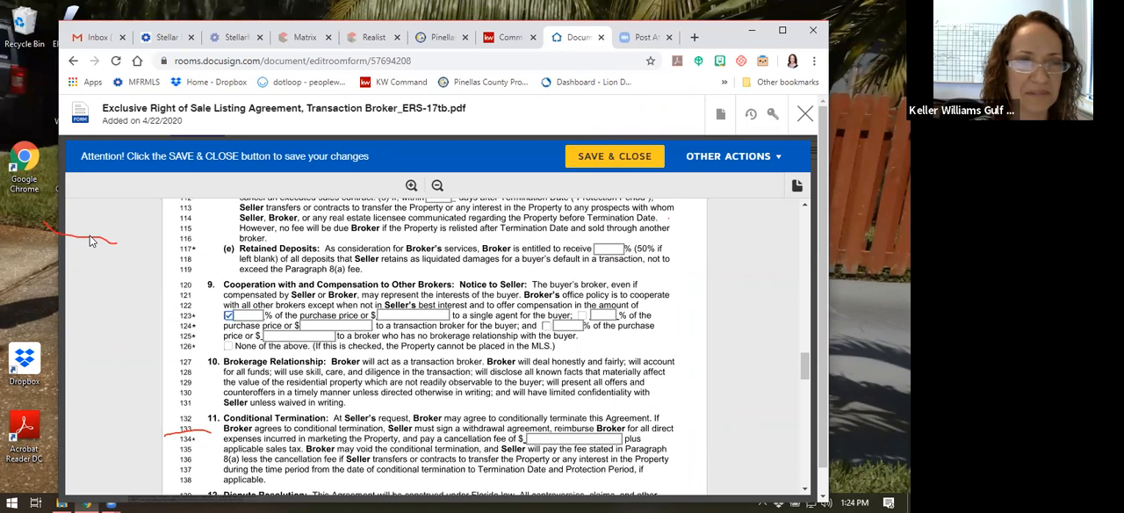
pyautogui.click(229, 316)
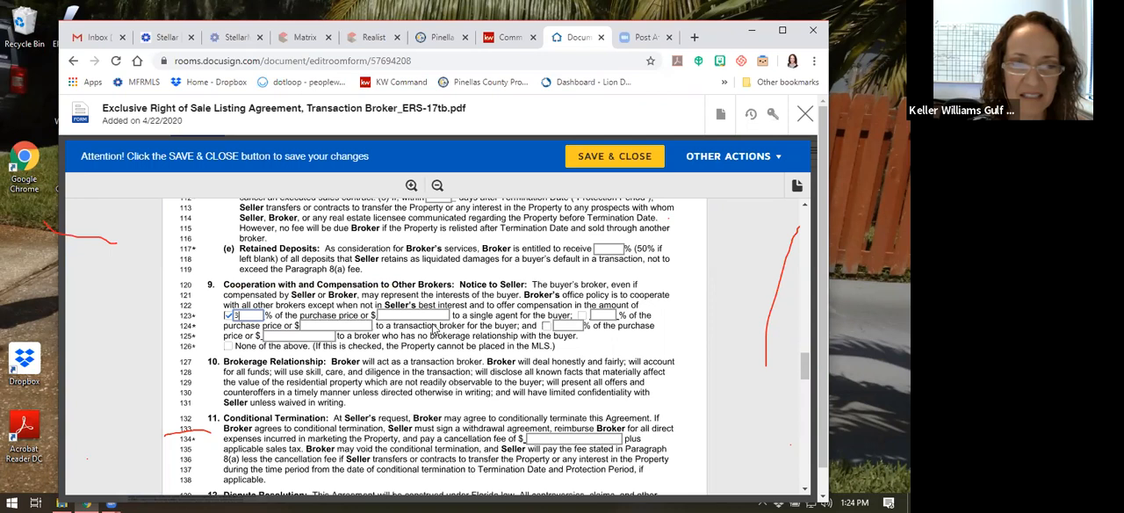
pyautogui.click(582, 315)
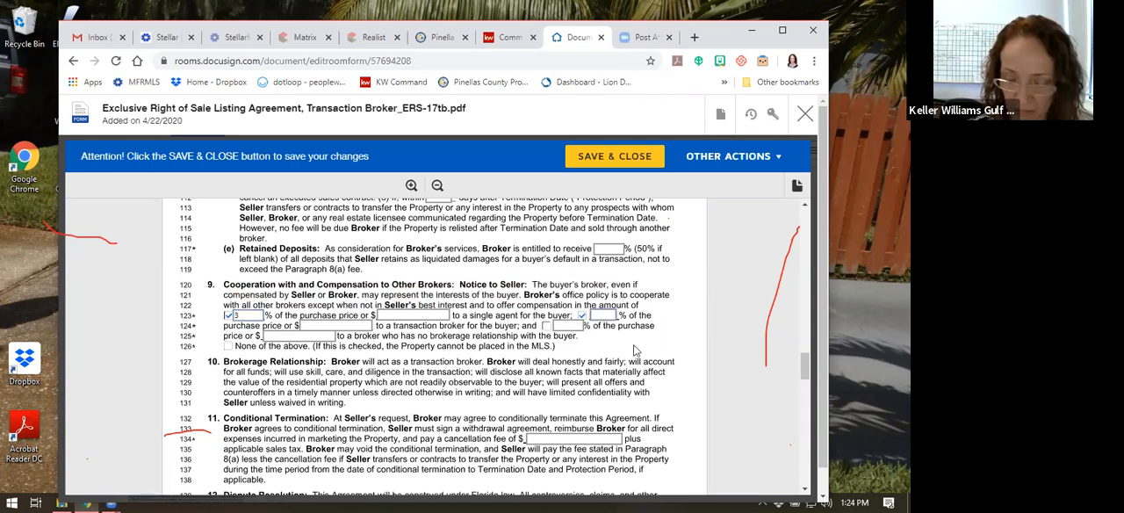
pyautogui.click(545, 326)
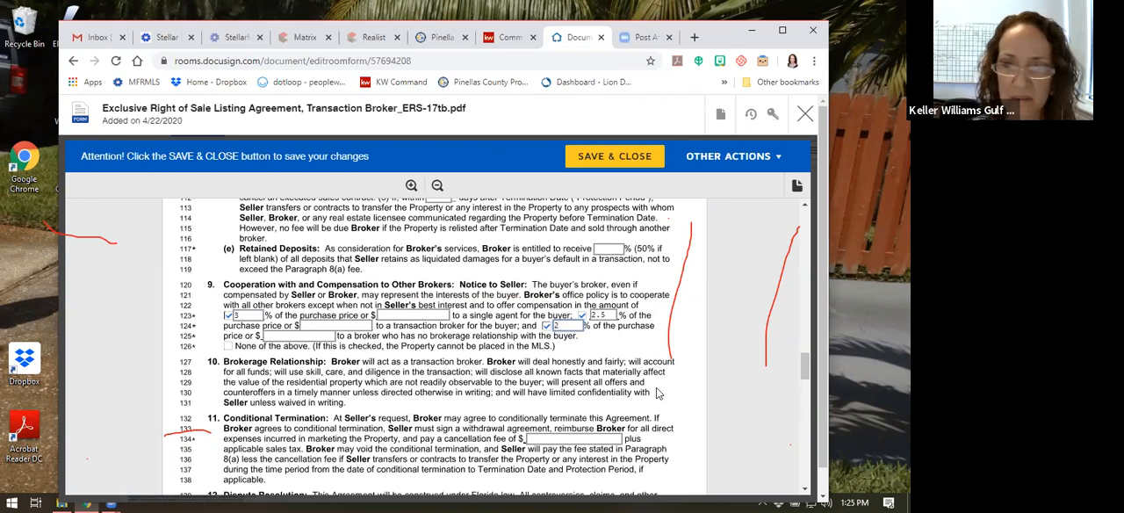
pyautogui.click(386, 314)
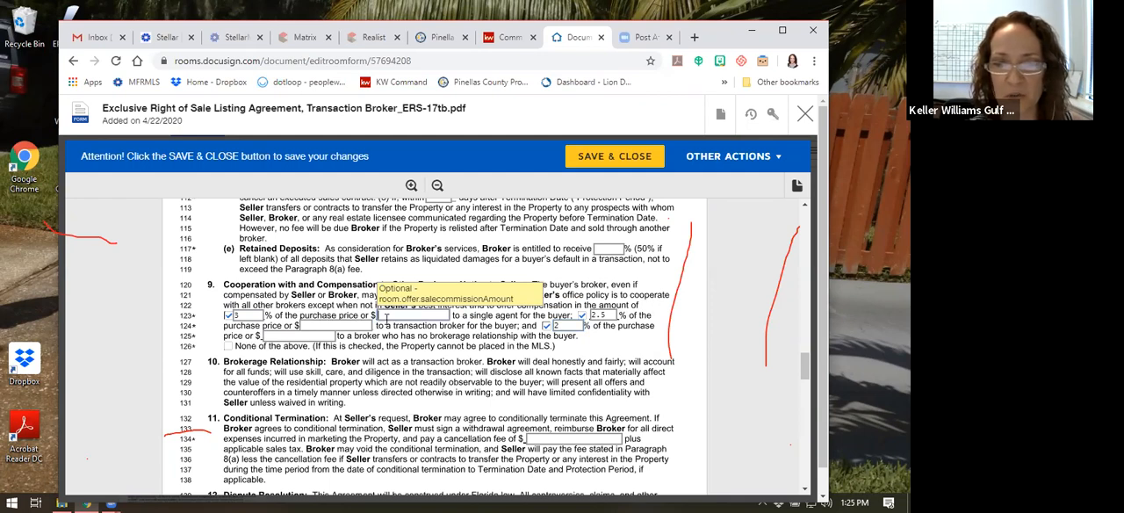
# Review the rest of the agreement, from conditional termination and dispute resolution through Additional Terms to the seller and broker signature blocks
pyautogui.scroll(-3, 392, 355)
pyautogui.scroll(-2, 393, 355)
pyautogui.scroll(-1, 395, 303)
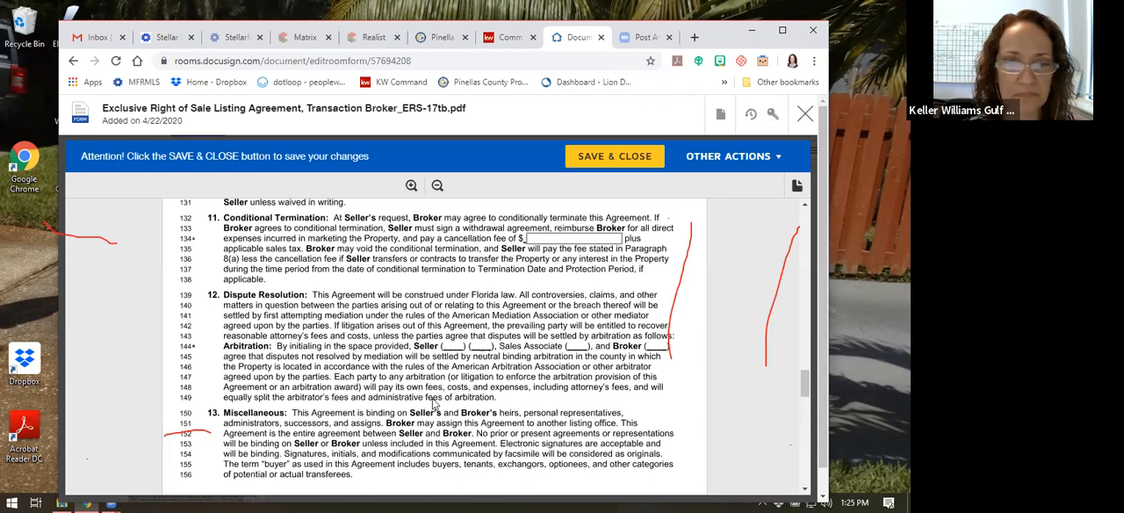
pyautogui.scroll(-3, 439, 325)
pyautogui.scroll(-5, 395, 332)
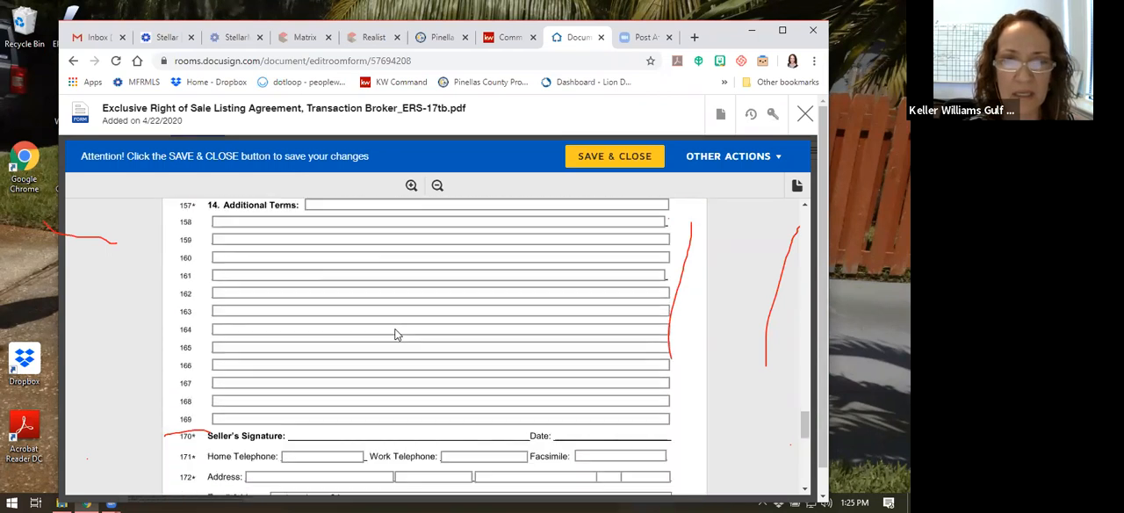
pyautogui.scroll(2, 387, 289)
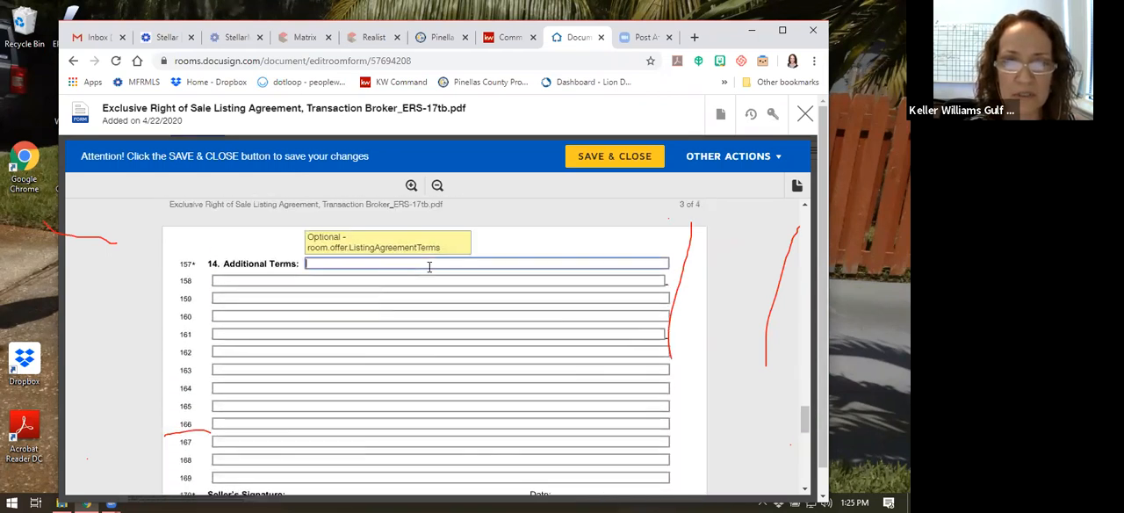
pyautogui.scroll(-2, 439, 372)
pyautogui.scroll(-2, 451, 380)
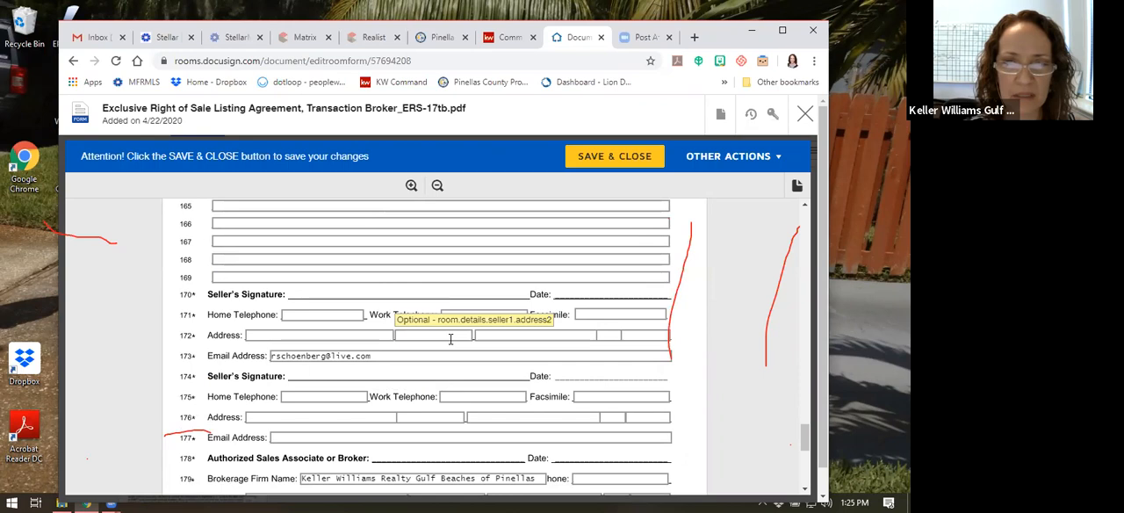
pyautogui.scroll(-1, 325, 369)
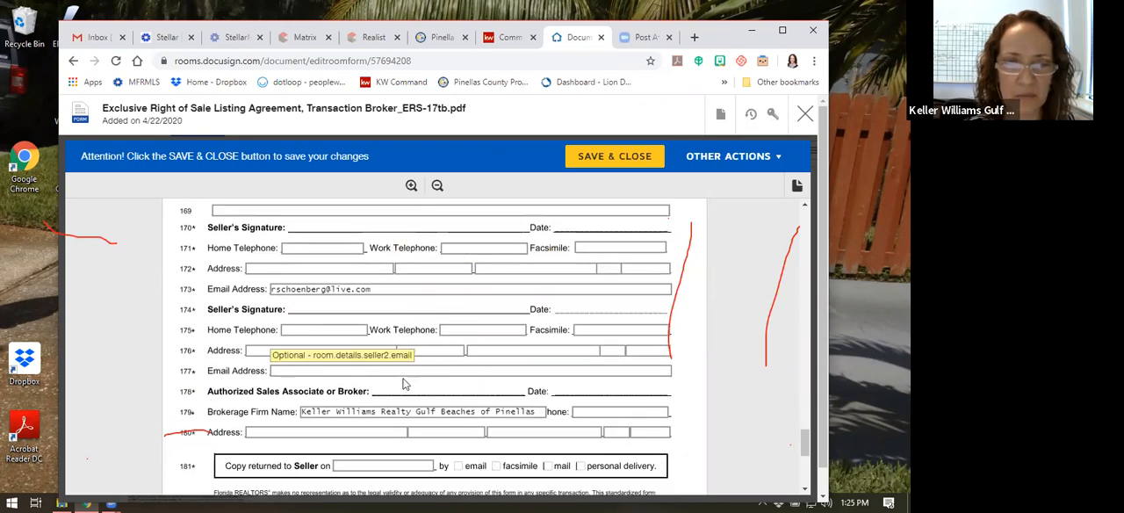
pyautogui.scroll(-1, 562, 386)
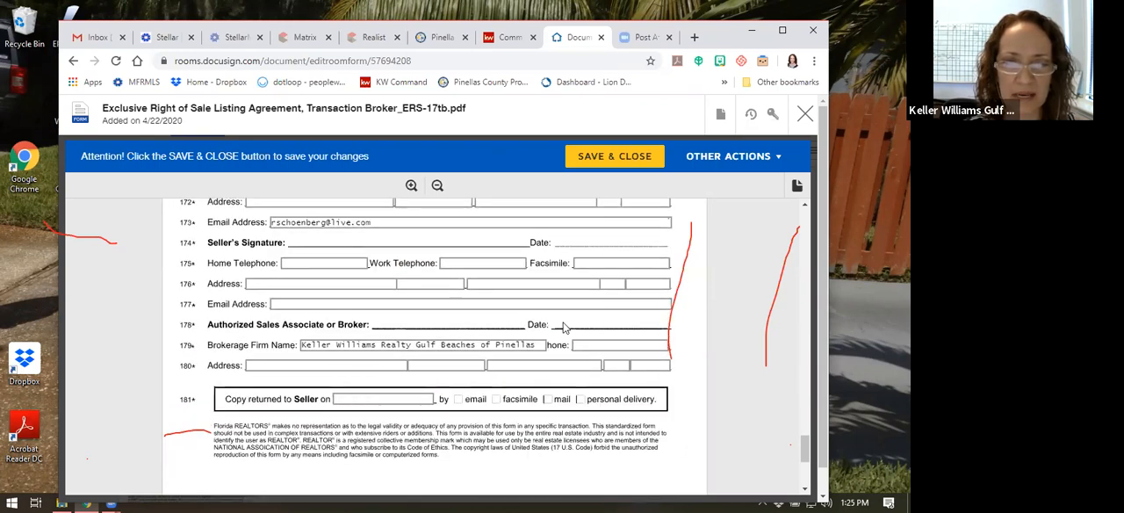
# Mark email as the way the copy is returned to the seller, then save and close the listing agreement
pyautogui.click(347, 403)
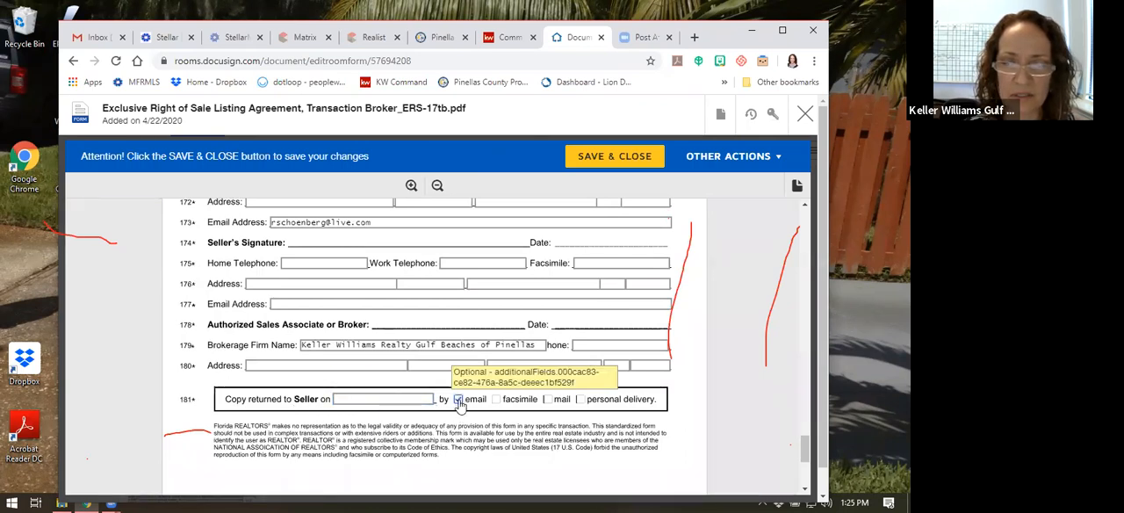
pyautogui.click(457, 399)
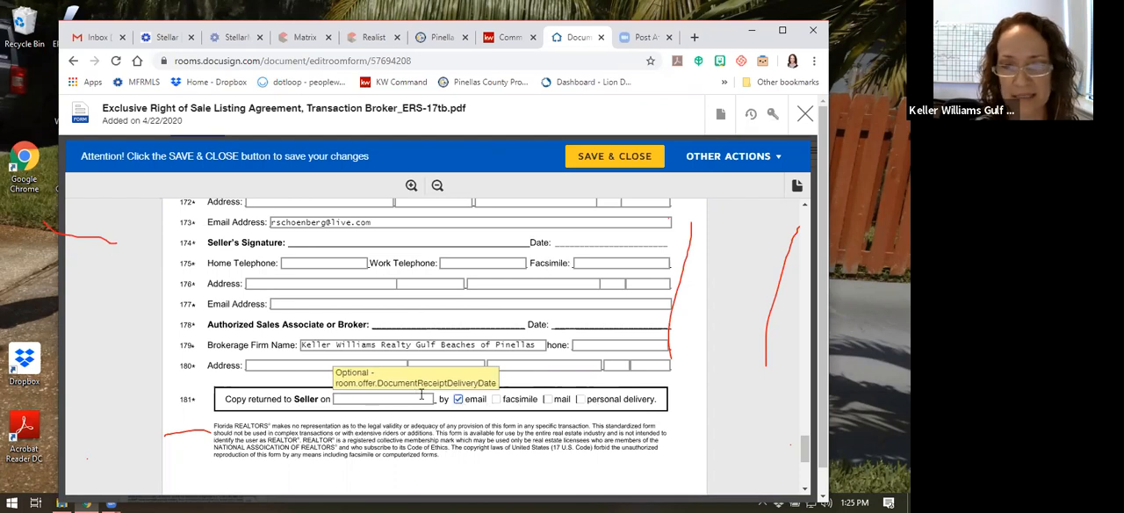
pyautogui.click(618, 158)
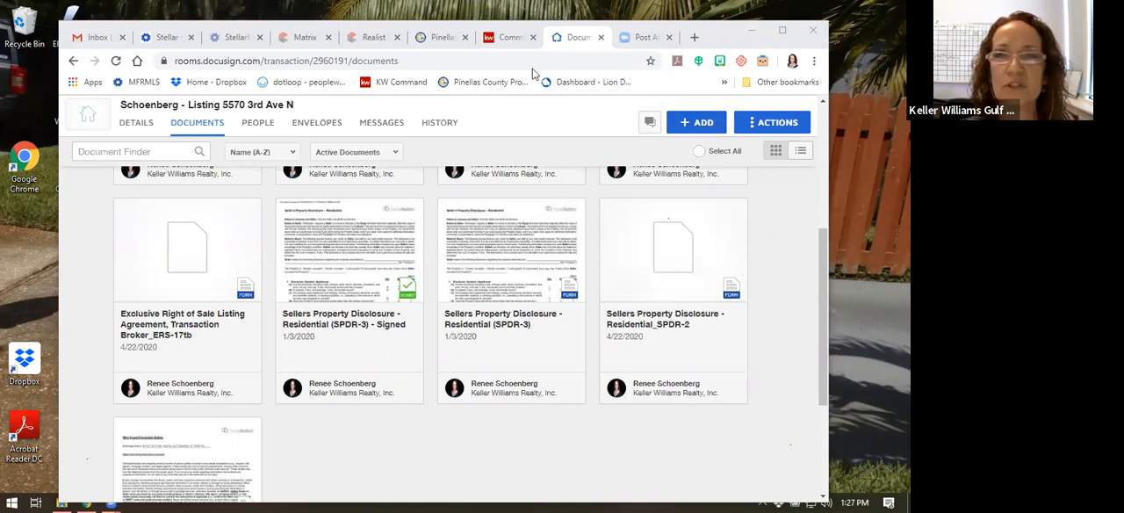
# Switch to the listing opportunity in KW Command and locate the Settings entry among the account options
pyautogui.click(509, 37)
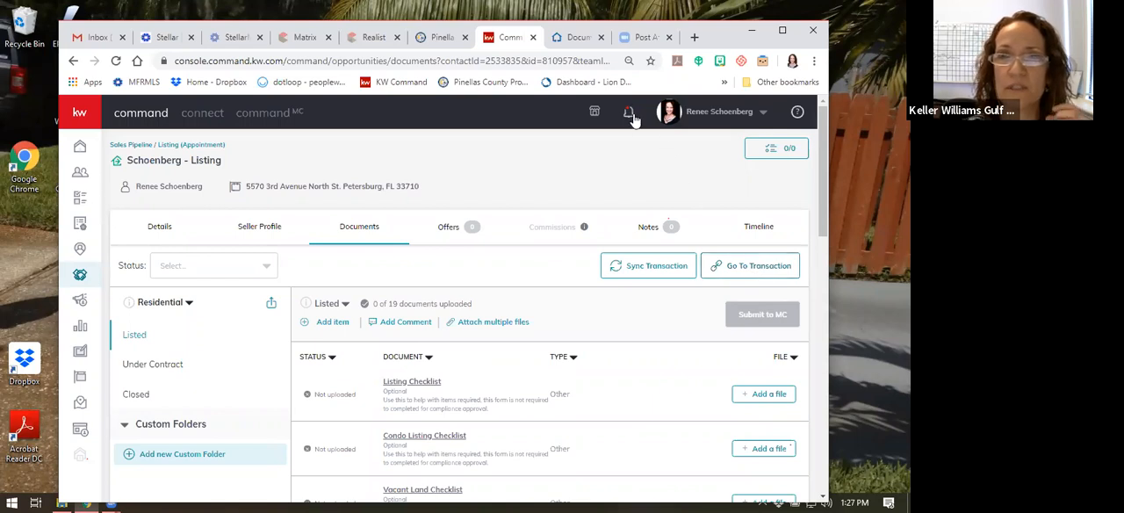
pyautogui.click(694, 113)
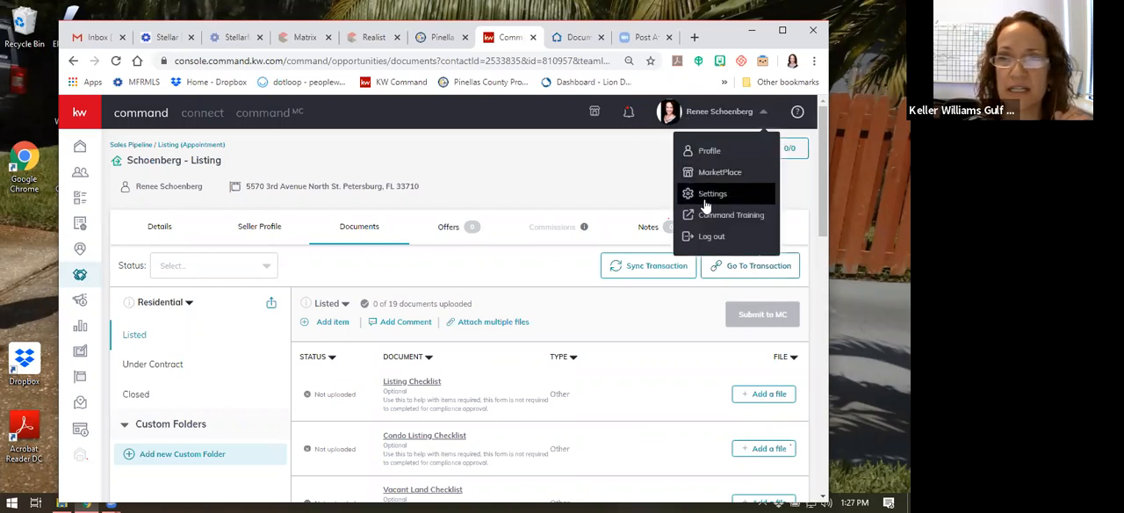
pyautogui.click(678, 119)
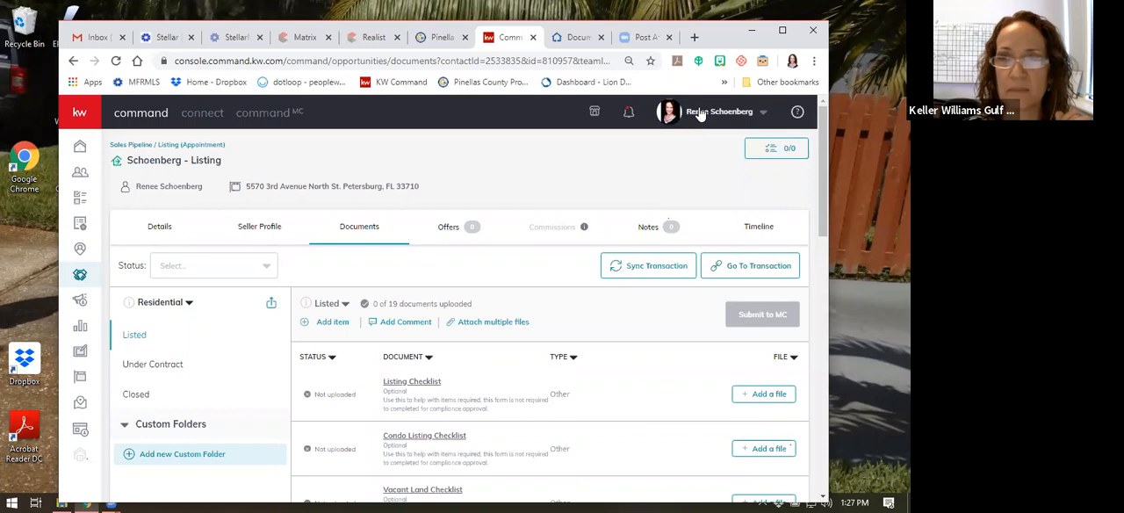
pyautogui.click(695, 114)
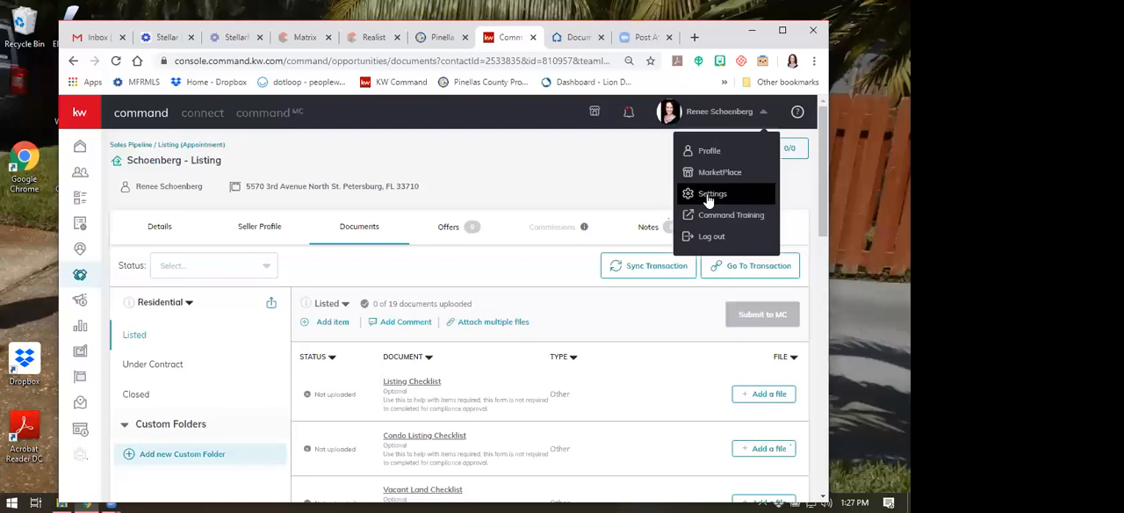
pyautogui.click(651, 190)
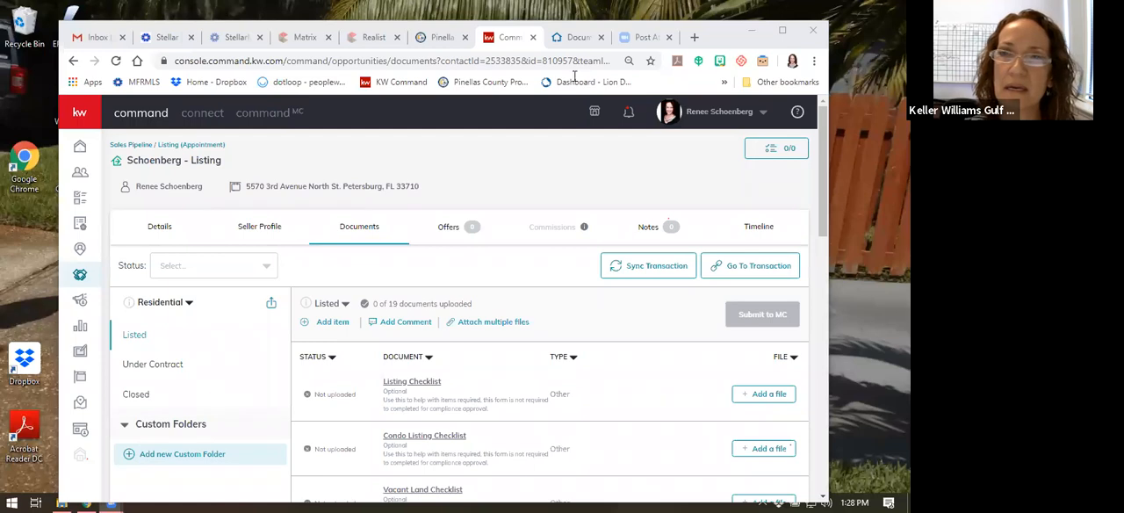
# Return to the room's documents in DocuSign and open the Sellers Property Disclosure - Residential (SPDR-3) form to view its questions
pyautogui.hotkey('ctrl', 'Tab')
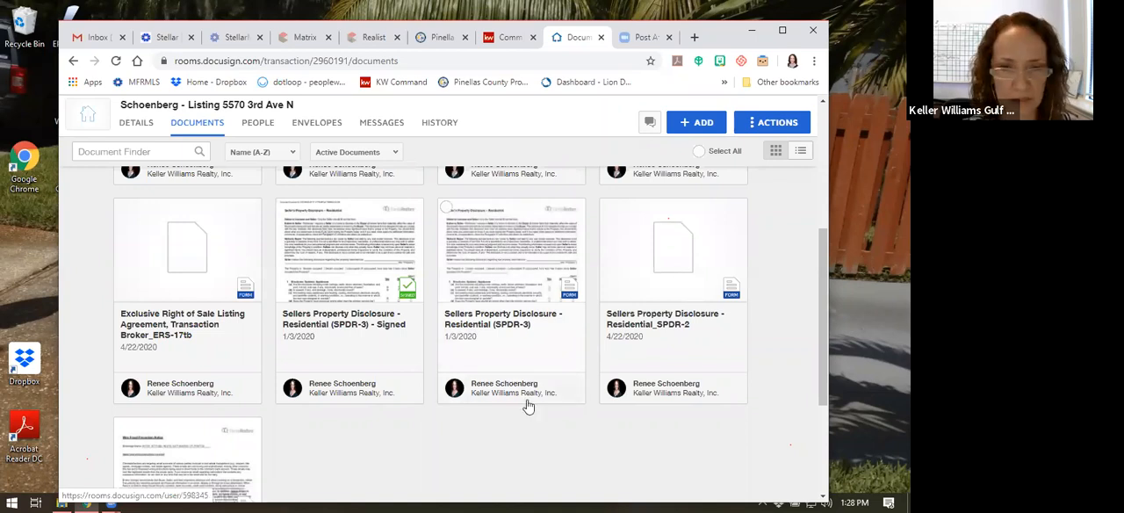
pyautogui.scroll(5, 527, 405)
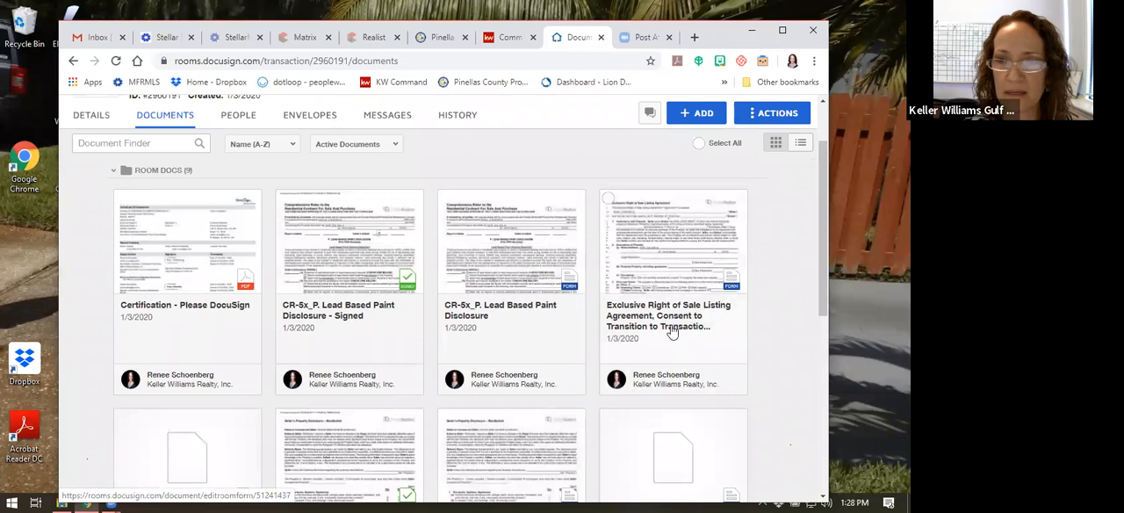
pyautogui.scroll(-2, 664, 324)
pyautogui.scroll(1, 665, 324)
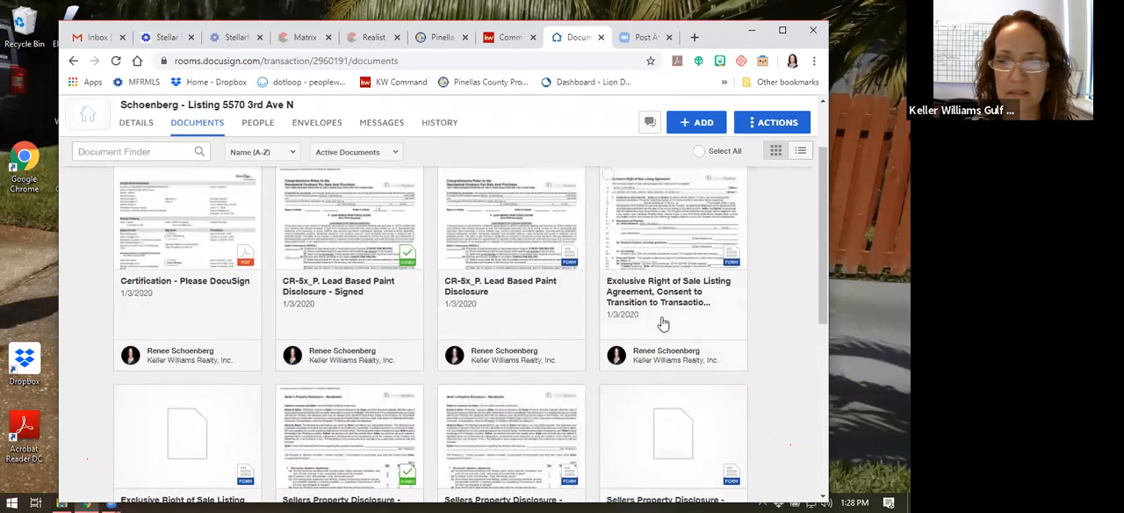
pyautogui.scroll(-2, 653, 321)
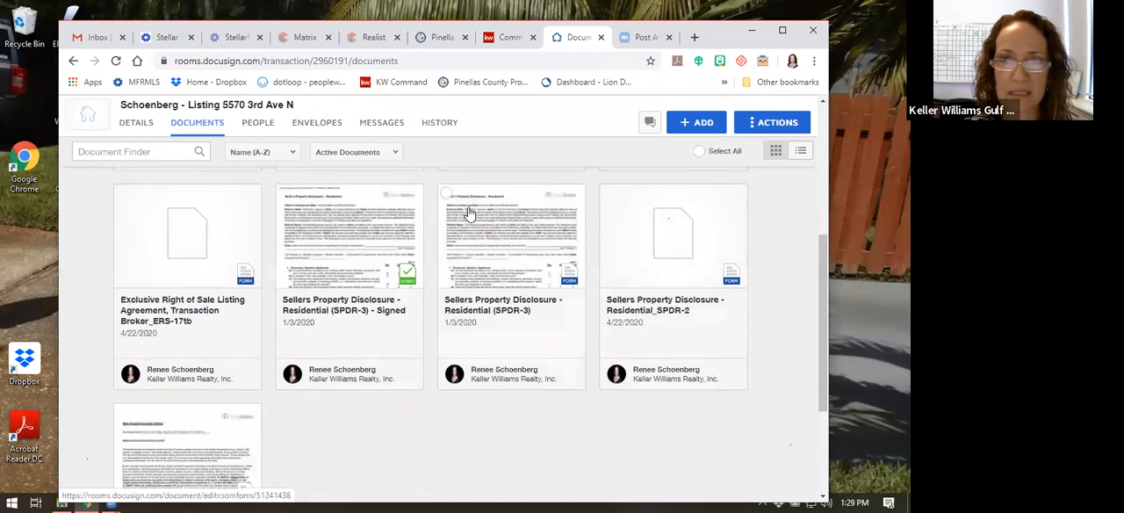
pyautogui.click(446, 191)
pyautogui.click(446, 191)
pyautogui.click(472, 240)
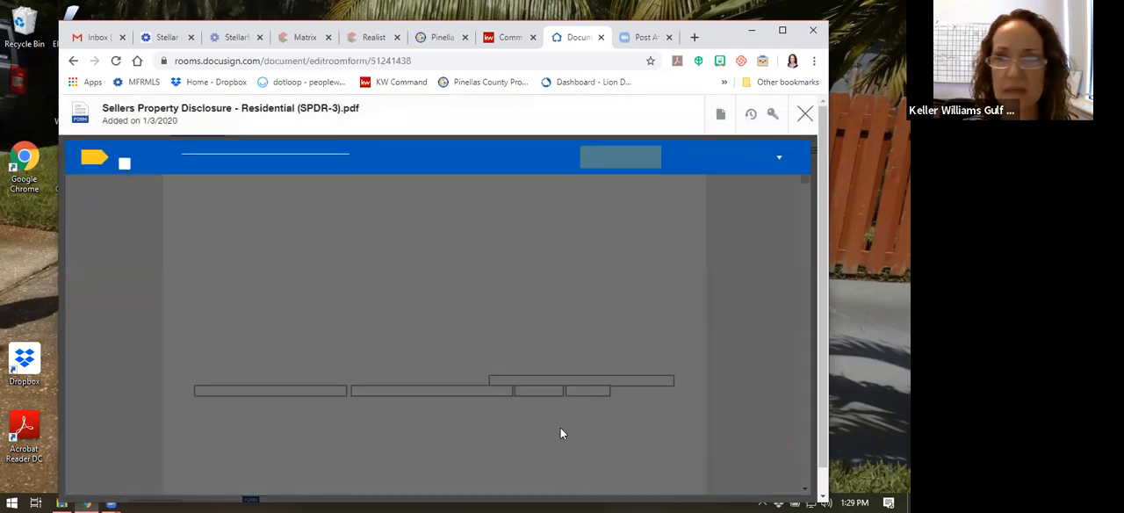
pyautogui.scroll(-2, 561, 433)
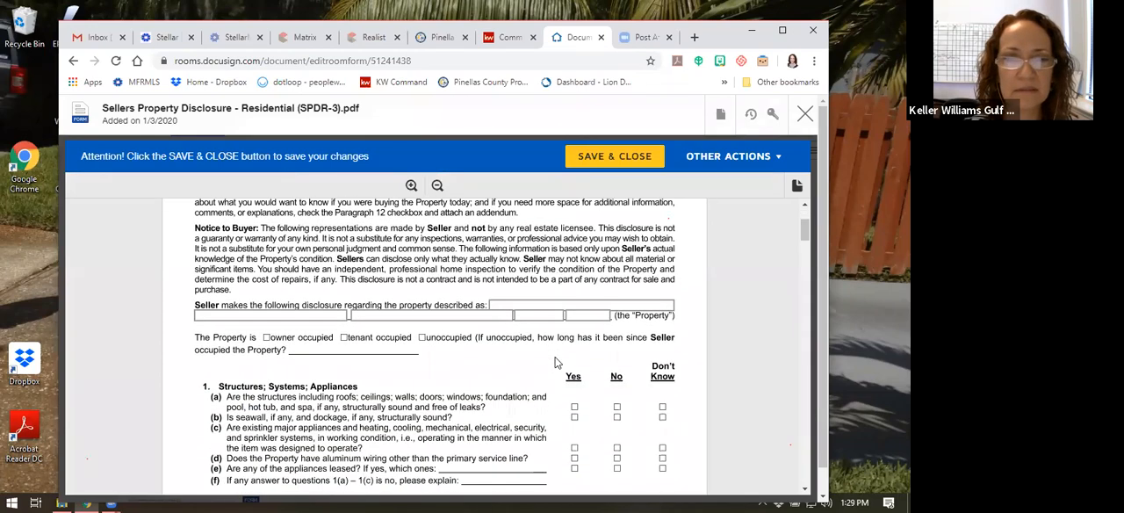
# Fill in the property's street address, city, state and ZIP code in the disclosure's property description
pyautogui.scroll(2, 436, 422)
pyautogui.scroll(-2, 456, 404)
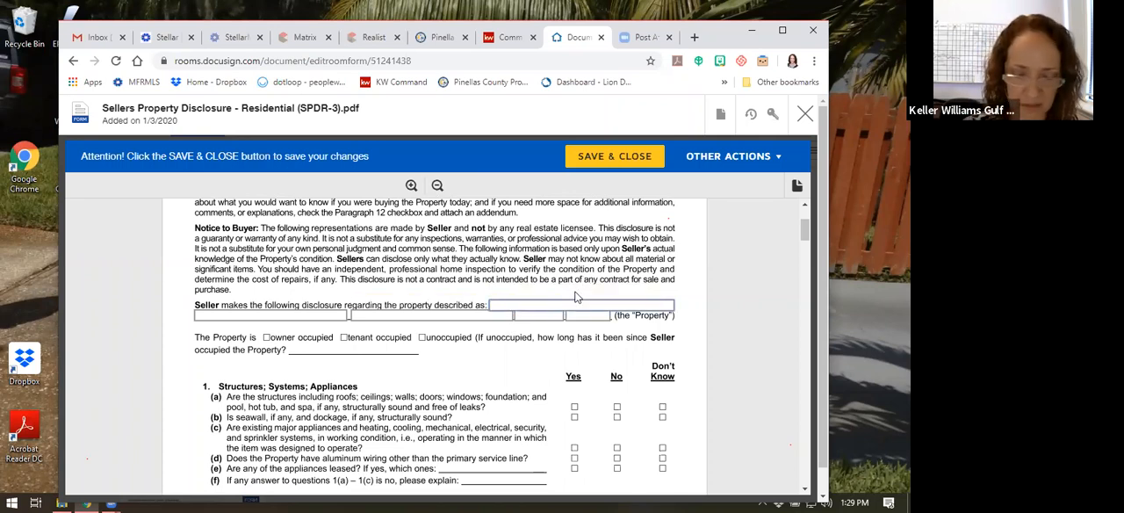
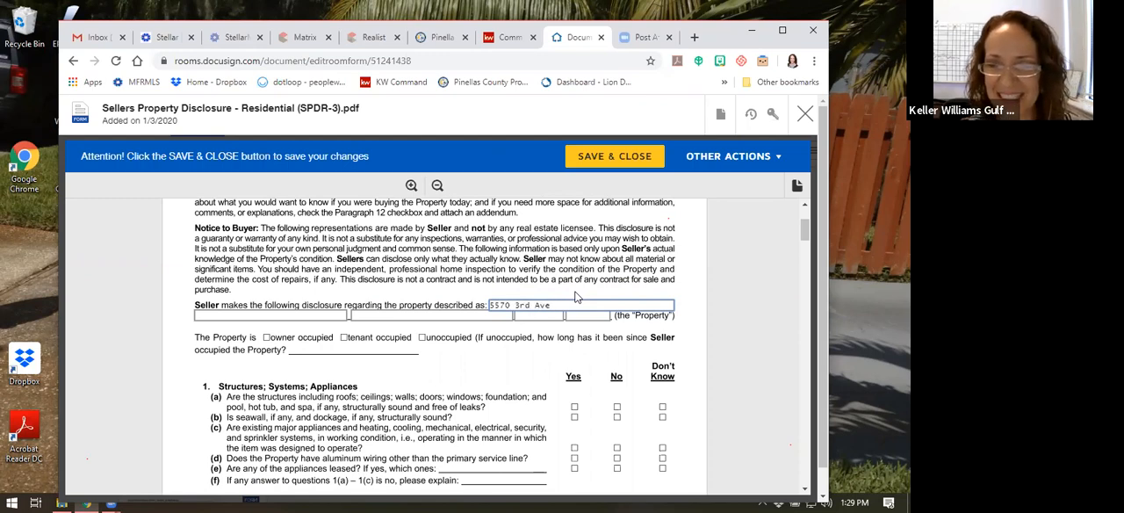
pyautogui.click(377, 316)
pyautogui.write('St Pe')
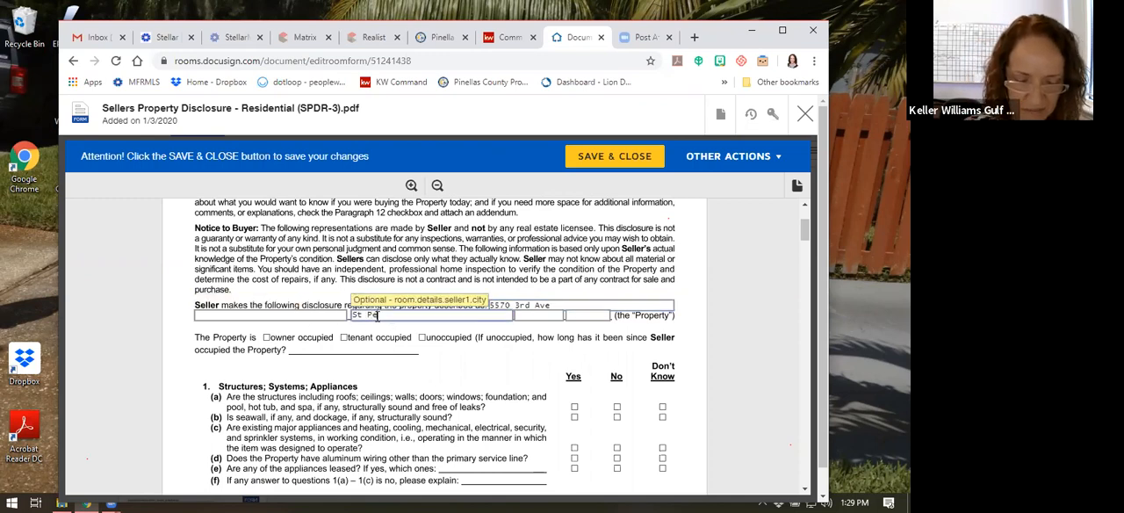
pyautogui.write('tersburg')
pyautogui.press('Tab')
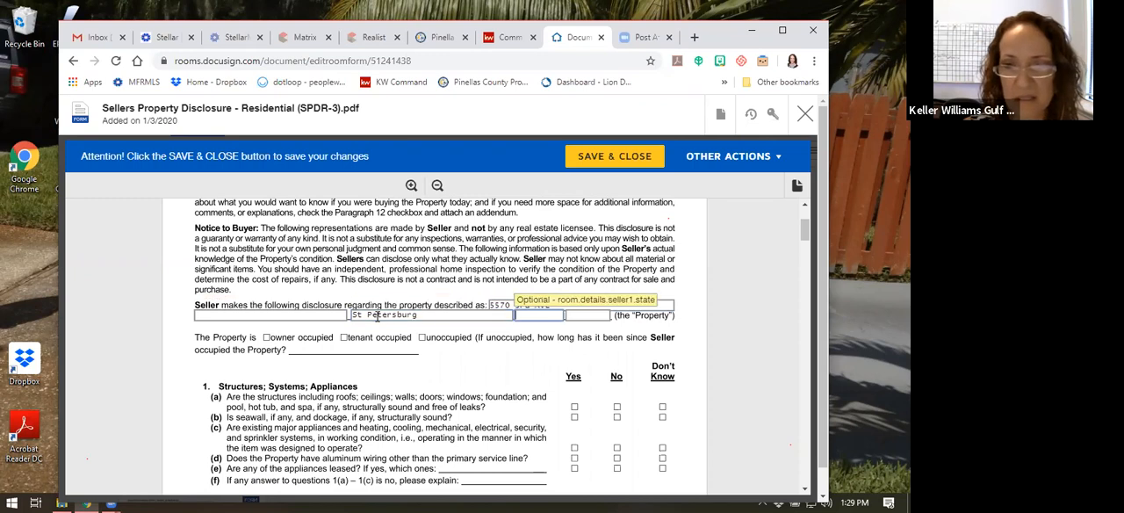
pyautogui.write('FL')
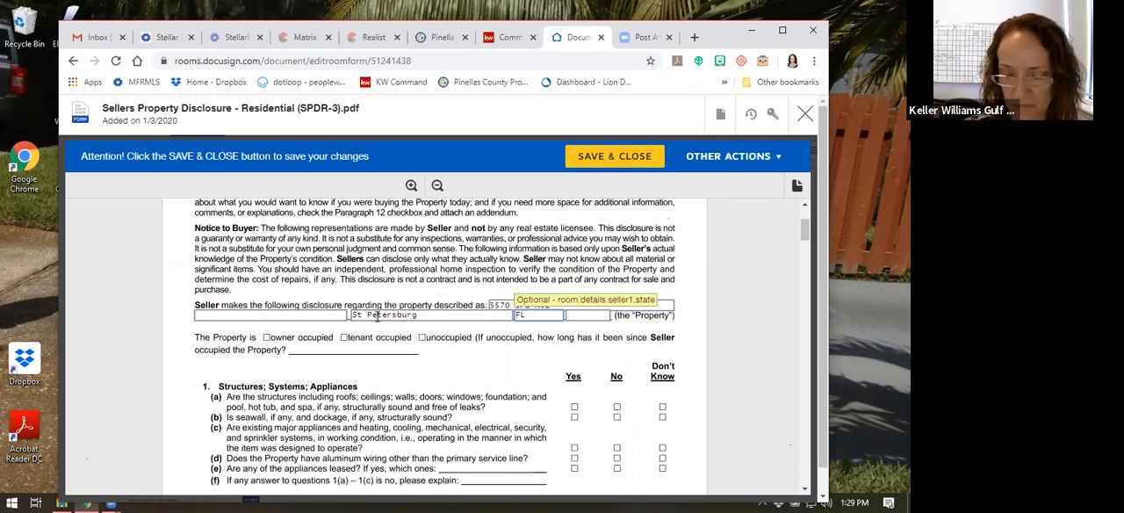
pyautogui.press('Tab')
pyautogui.write('33710')
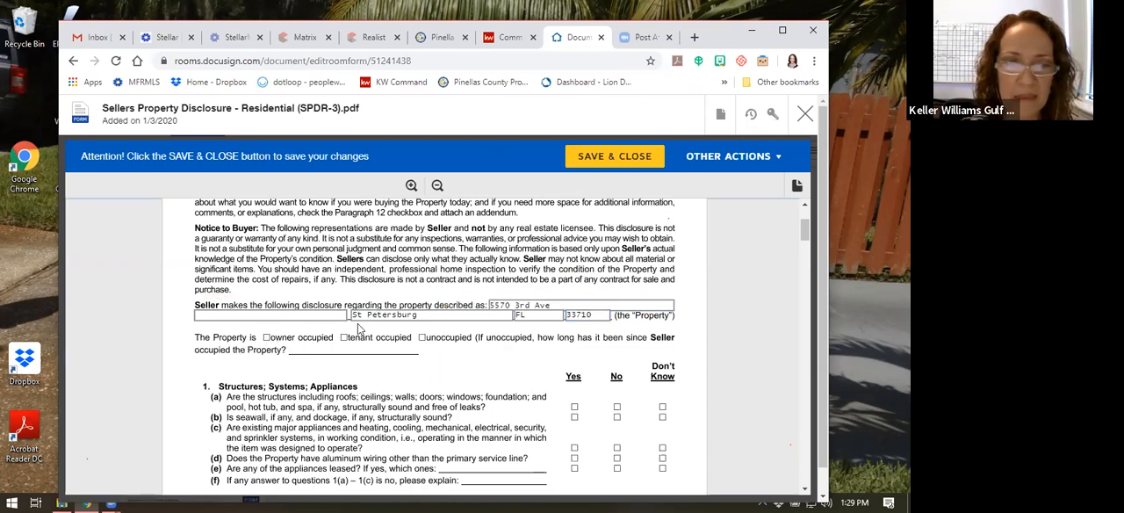
# Look through the disclosure questions down to the signature lines on page 4 and try to save and close the form
pyautogui.scroll(-3, 377, 326)
pyautogui.scroll(-15, 386, 369)
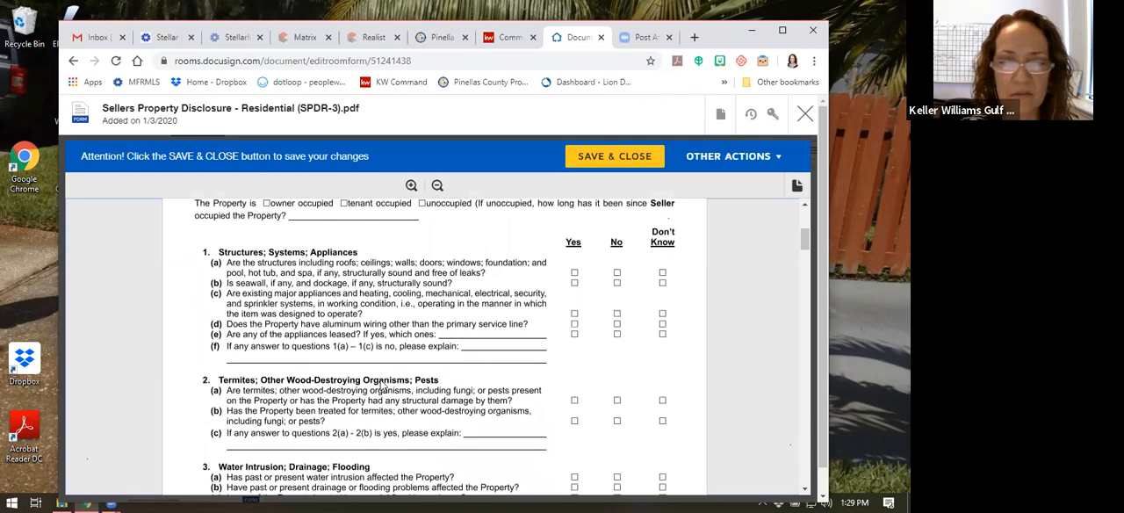
pyautogui.scroll(-15, 393, 357)
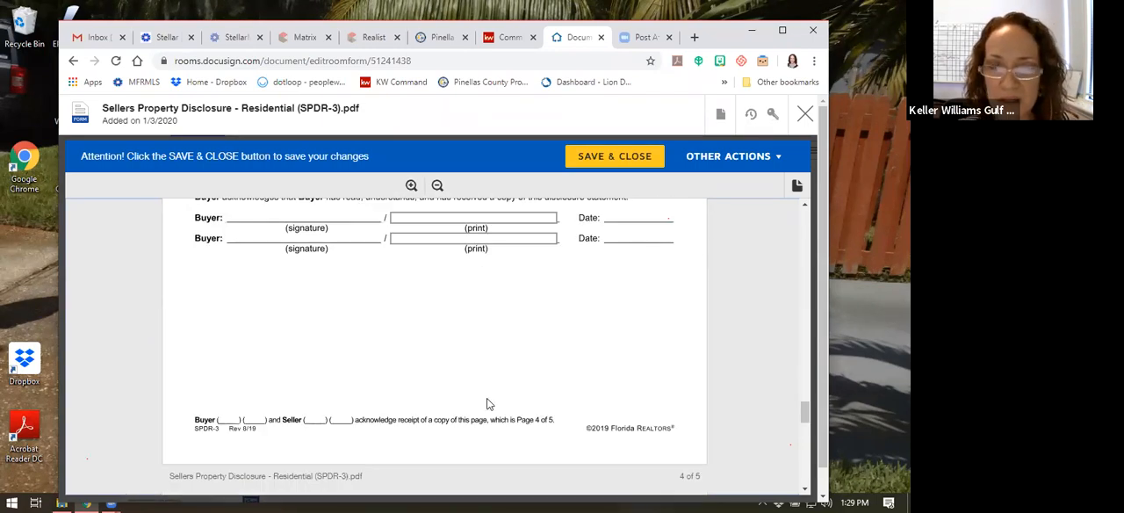
pyautogui.scroll(-5, 527, 417)
pyautogui.scroll(20, 527, 414)
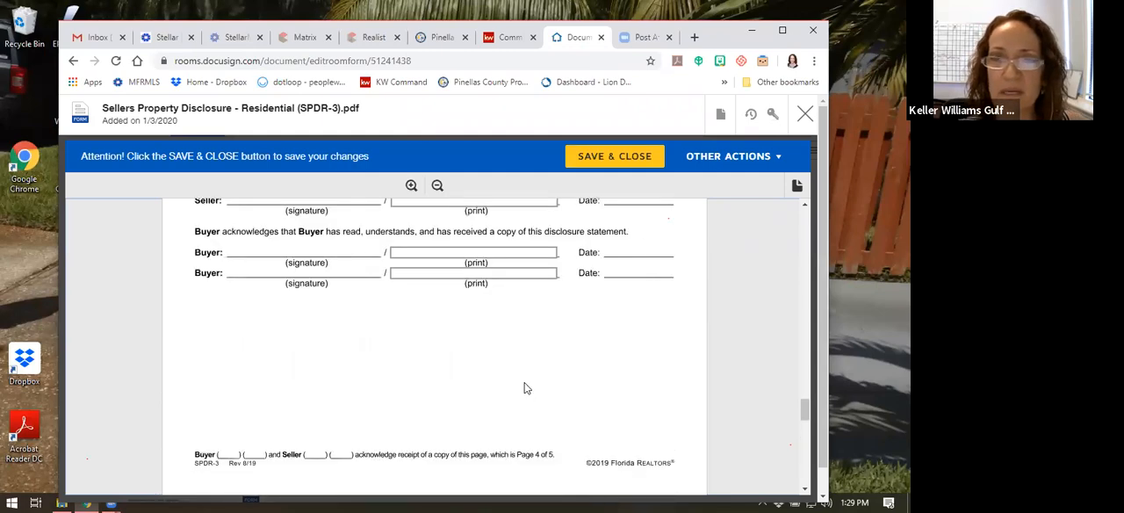
pyautogui.click(640, 156)
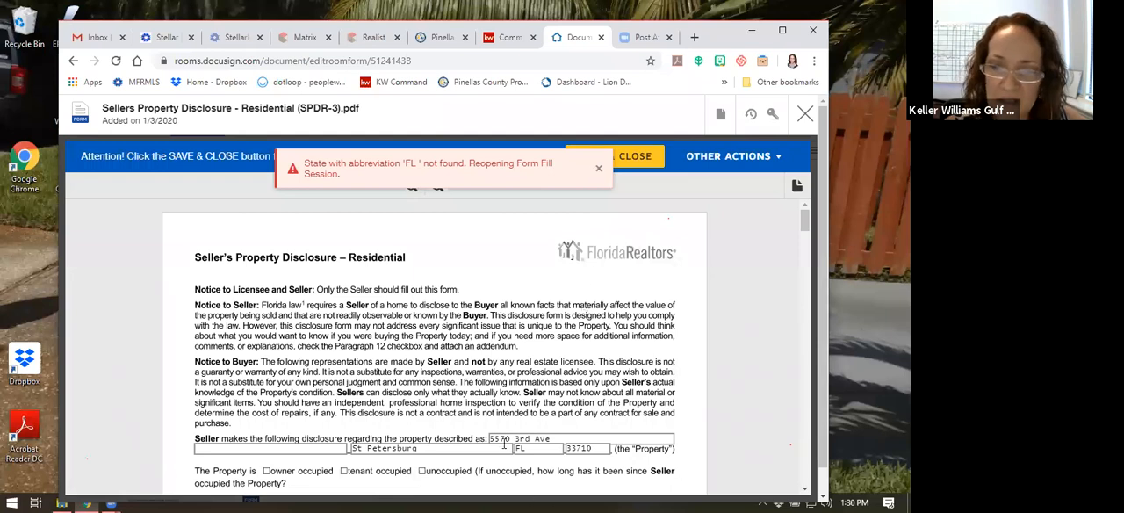
# Change the property's state to the full name Florida, then save and close the seller's disclosure
pyautogui.click(540, 449)
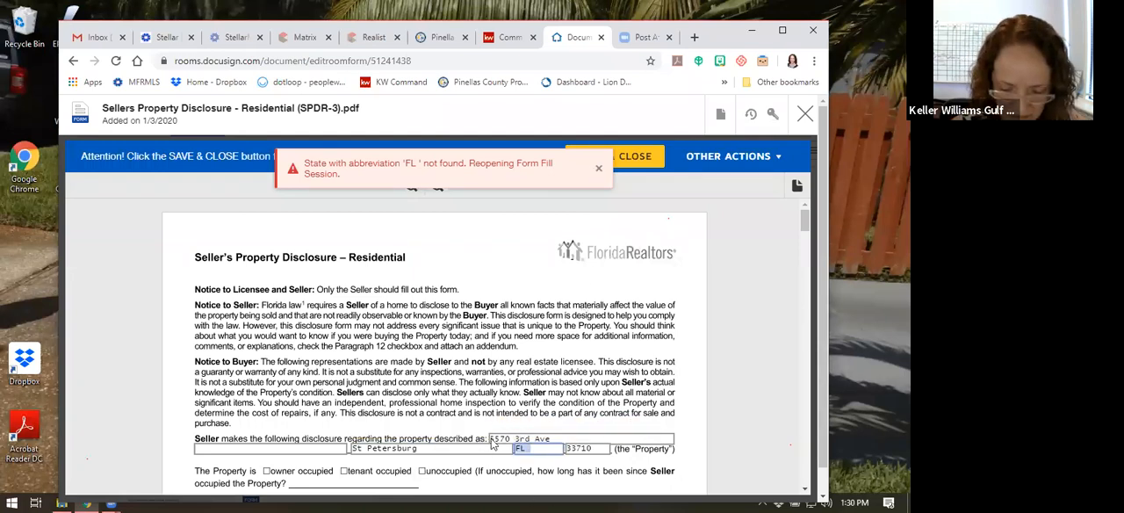
pyautogui.write('Florida')
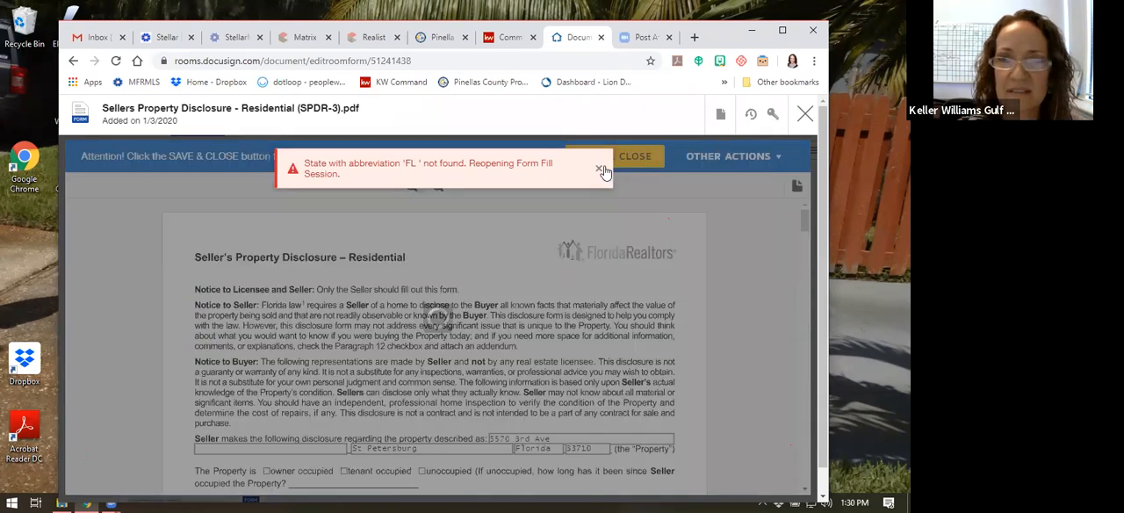
pyautogui.click(601, 168)
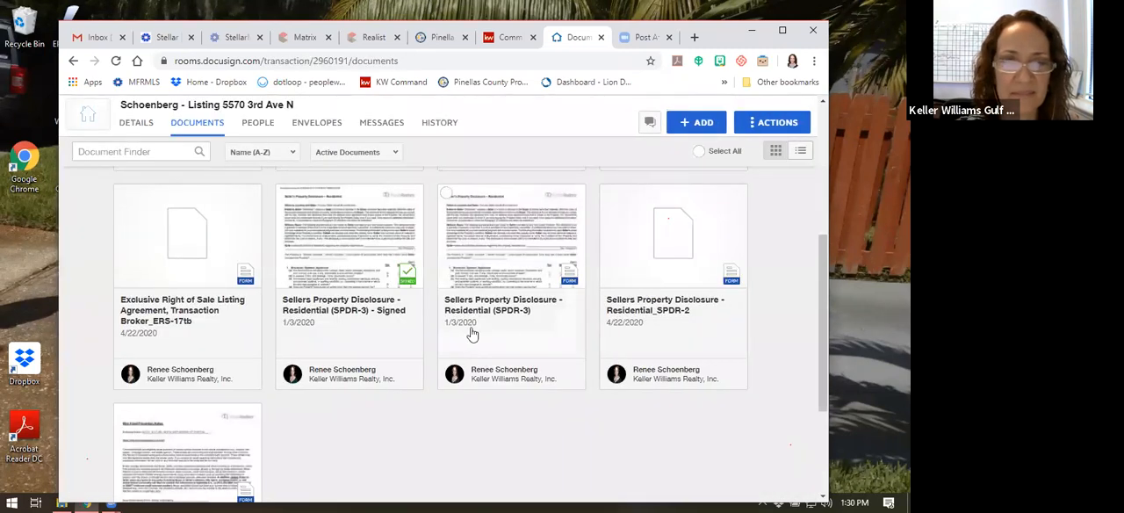
# Open the Wire Fraud Prevention Notice WFPN-2 - Listing form, check its brokerage and seller name fields, then save and close it
pyautogui.scroll(-2, 465, 325)
pyautogui.scroll(-1, 446, 326)
pyautogui.scroll(1, 437, 326)
pyautogui.scroll(-1, 435, 327)
pyautogui.scroll(-1, 435, 326)
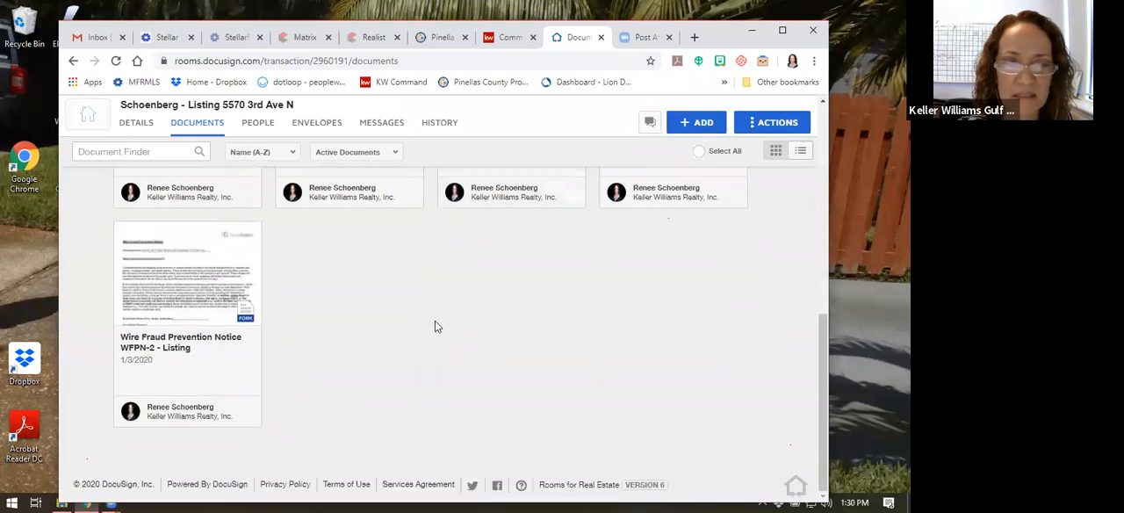
pyautogui.click(187, 277)
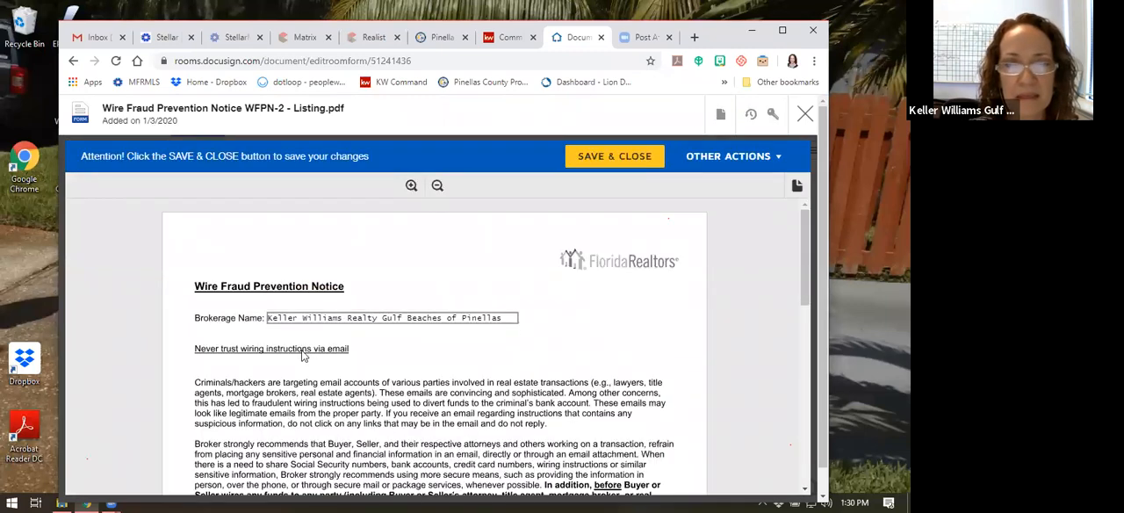
pyautogui.scroll(-2, 428, 321)
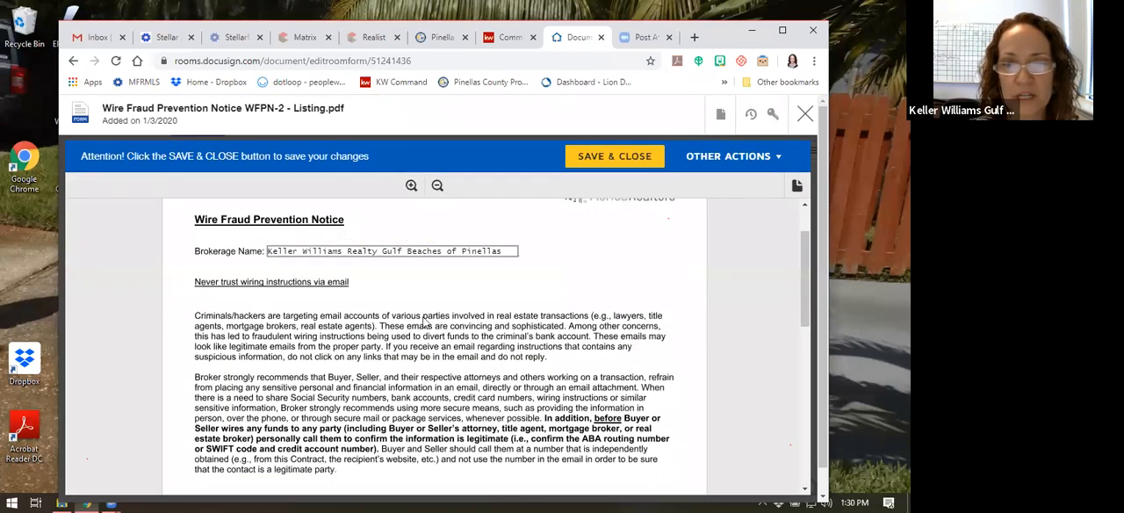
pyautogui.scroll(-4, 329, 268)
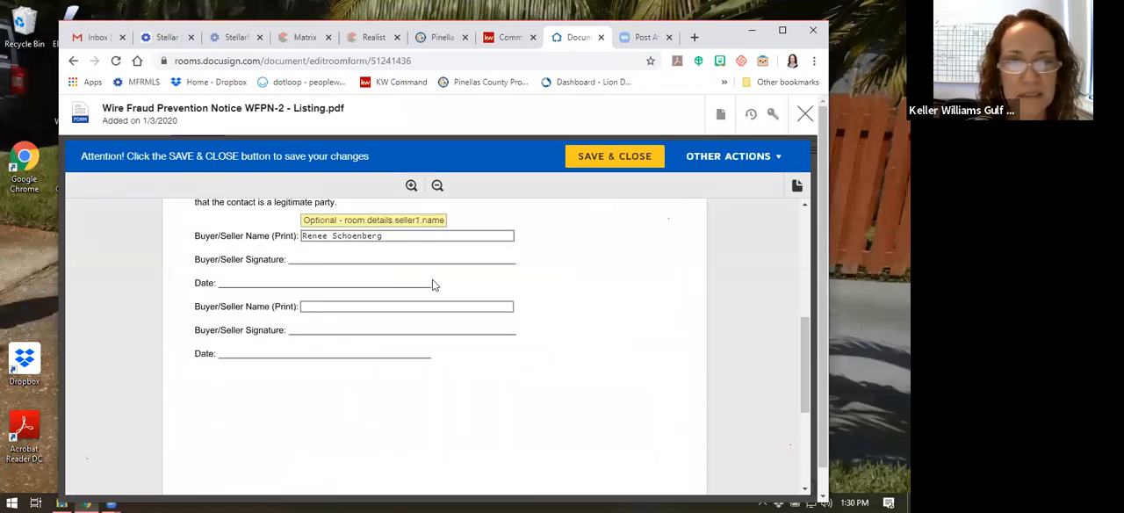
pyautogui.scroll(8, 432, 279)
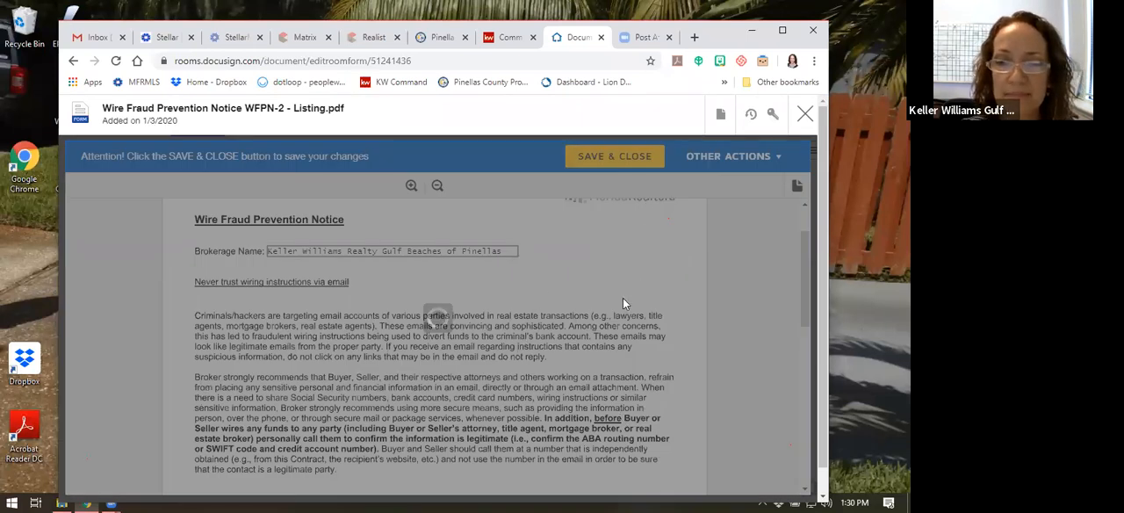
# Select the ERS-17tb listing agreement and the Wire Fraud Prevention Notice WFPN-2 - Listing among the room's documents
pyautogui.scroll(5, 620, 308)
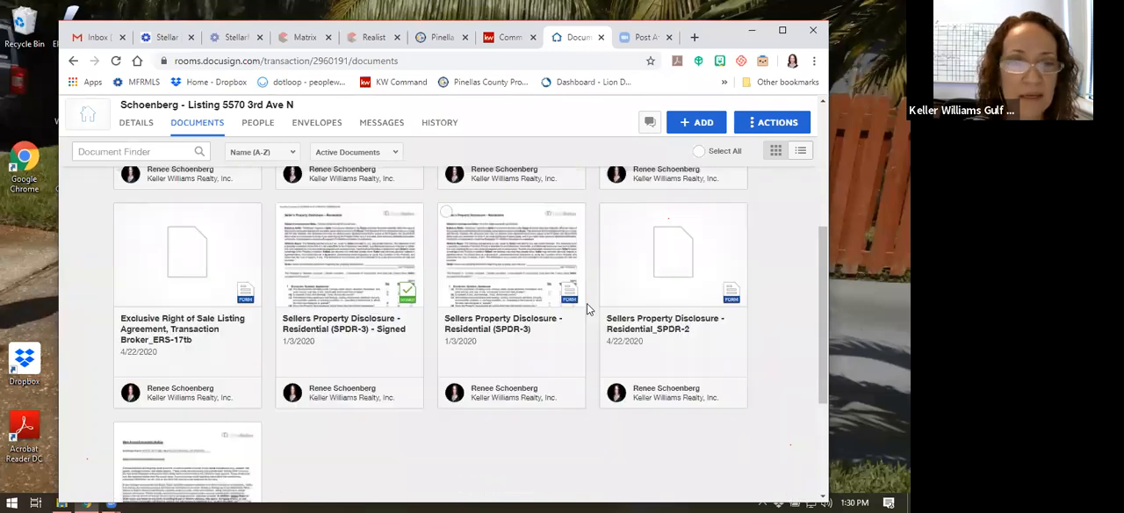
pyautogui.scroll(1, 584, 302)
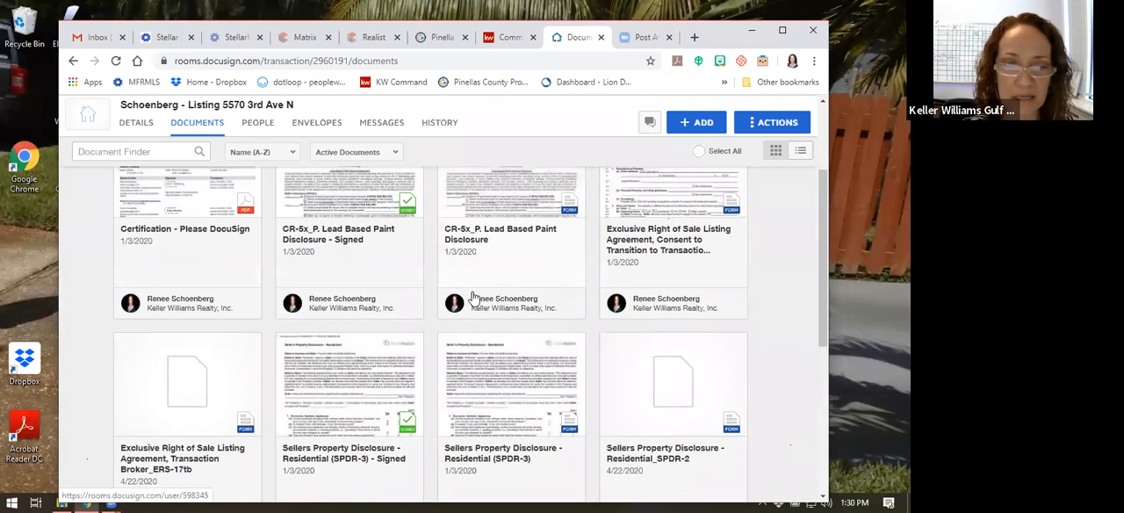
pyautogui.scroll(-2, 379, 400)
pyautogui.scroll(-1, 303, 393)
pyautogui.scroll(2, 304, 394)
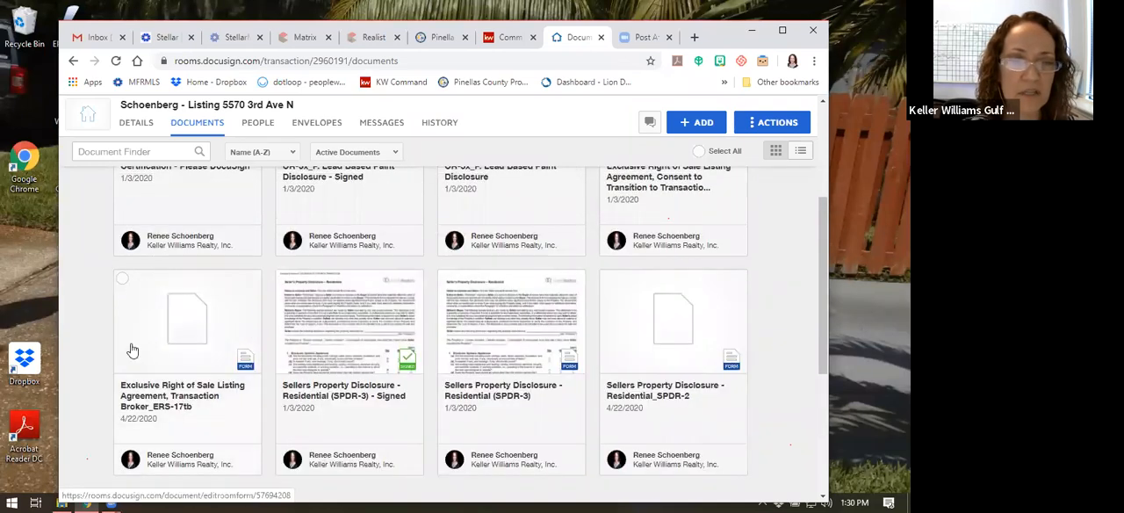
pyautogui.click(122, 279)
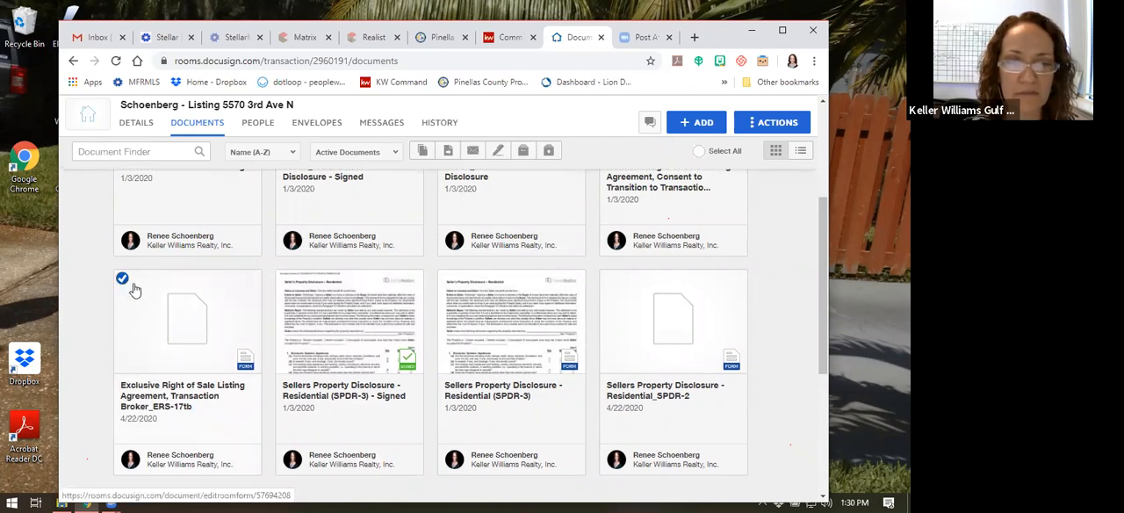
pyautogui.scroll(-2, 127, 285)
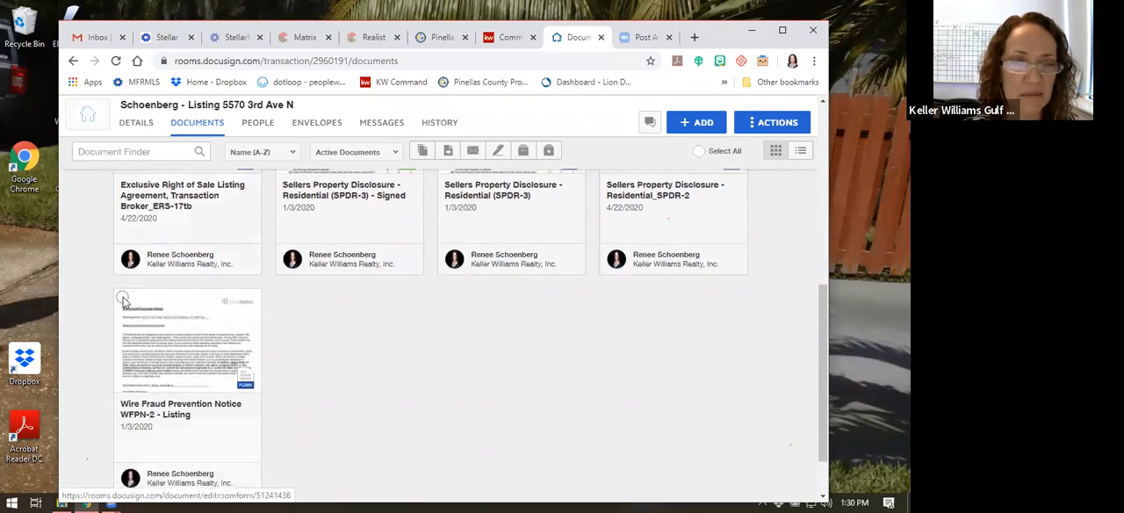
pyautogui.click(123, 300)
pyautogui.scroll(1, 451, 350)
pyautogui.scroll(1, 450, 350)
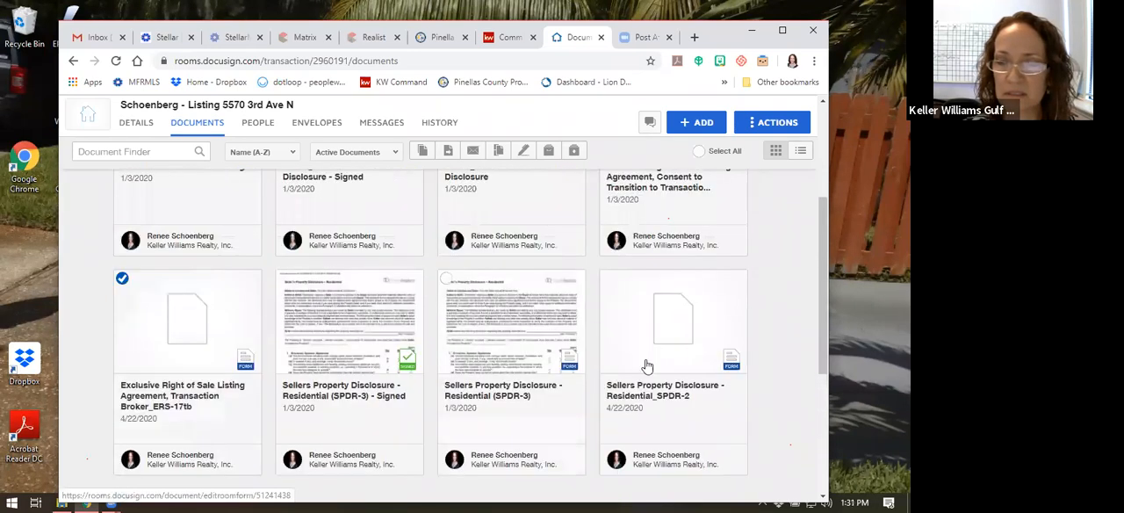
pyautogui.click(607, 278)
pyautogui.scroll(2, 591, 343)
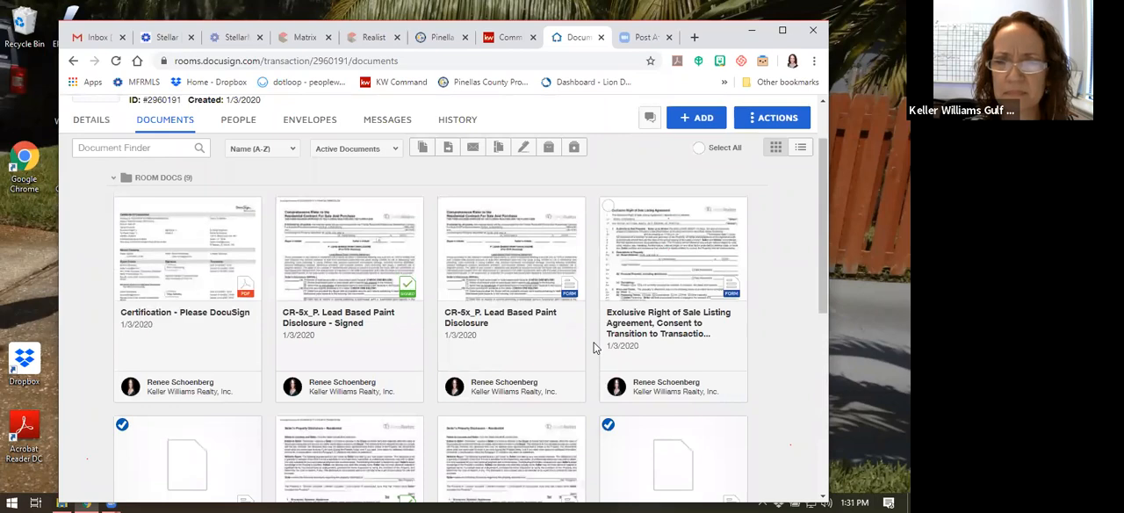
pyautogui.scroll(-3, 602, 284)
pyautogui.click(608, 266)
# Add the unsigned CR-5x_P. Lead Based Paint Disclosure form to the selection and create a signing envelope from the selected documents
pyautogui.scroll(3, 582, 306)
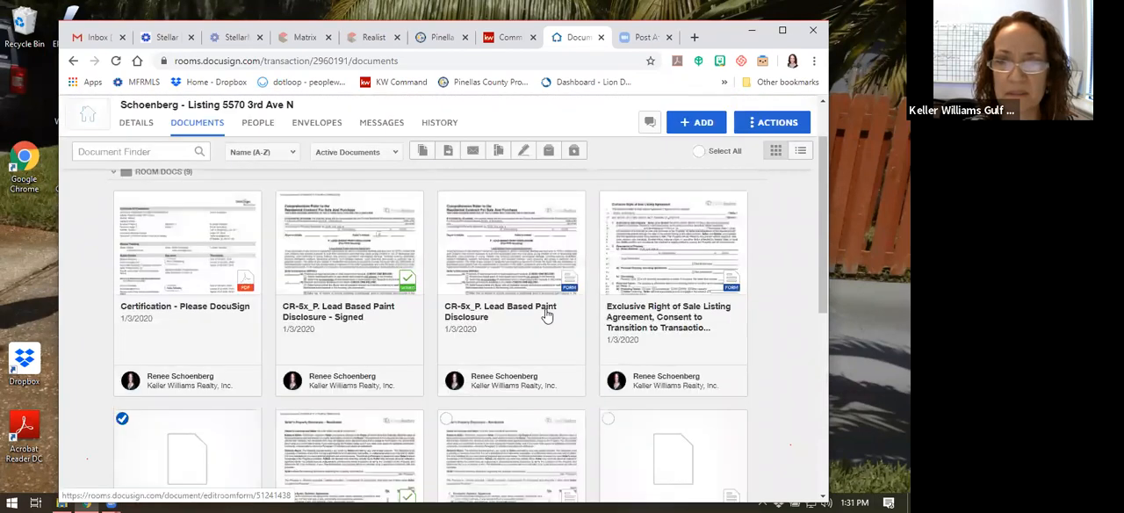
pyautogui.click(442, 260)
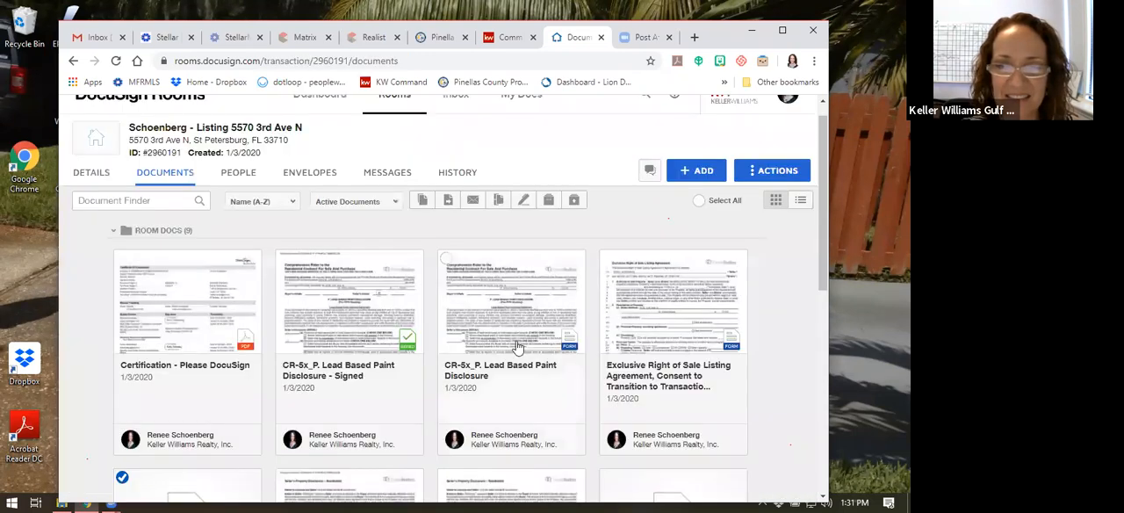
pyautogui.click(446, 258)
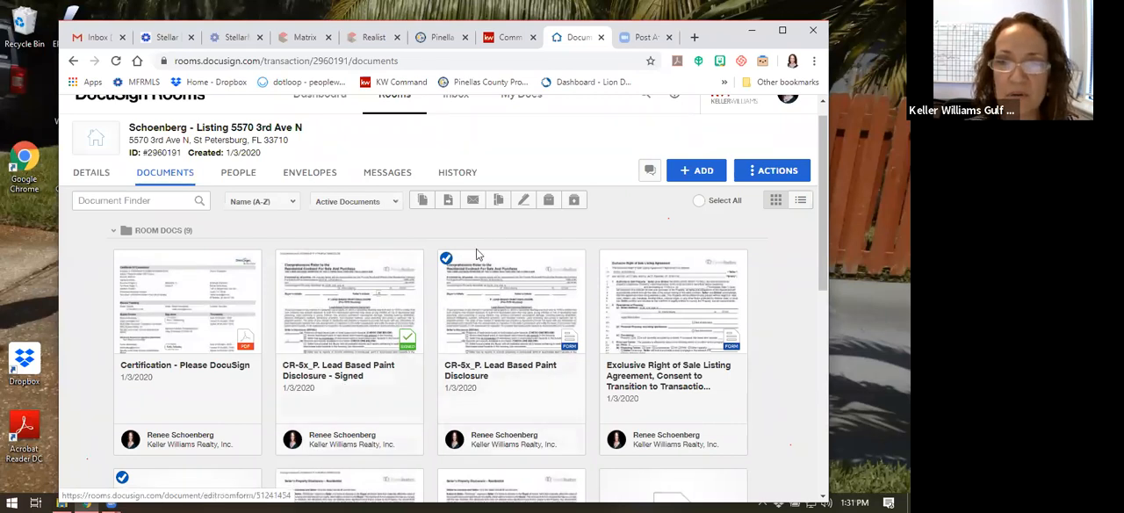
pyautogui.click(522, 202)
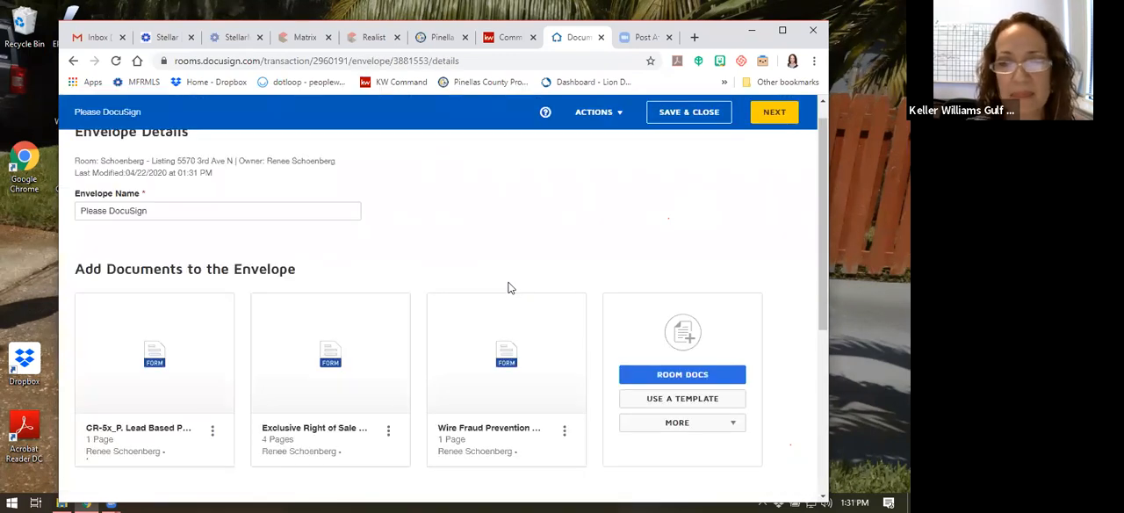
# Rename the envelope to Listing Docs and look over the documents included in it
pyautogui.scroll(-1, 590, 248)
pyautogui.scroll(1, 589, 248)
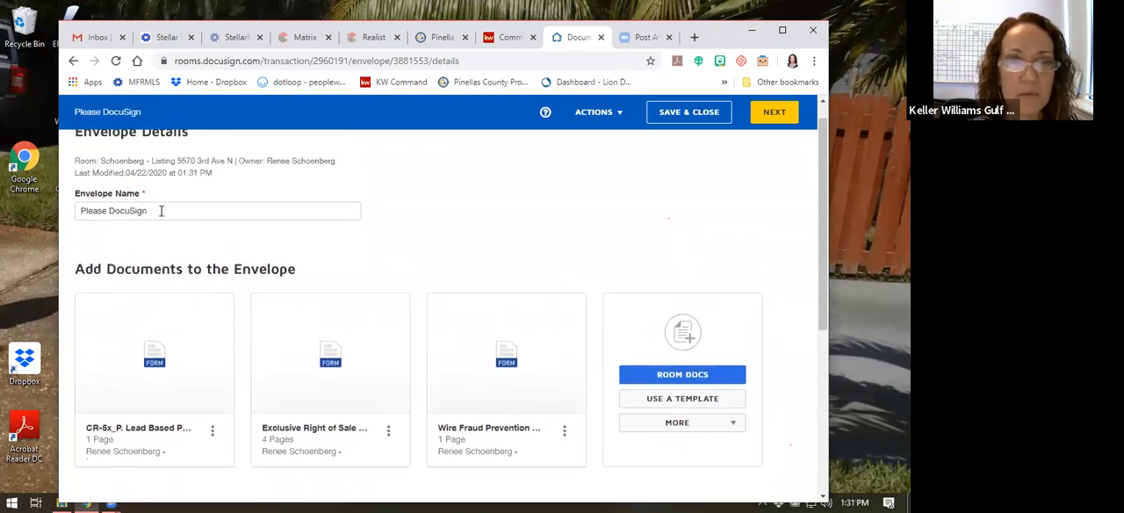
pyautogui.tripleClick(161, 211)
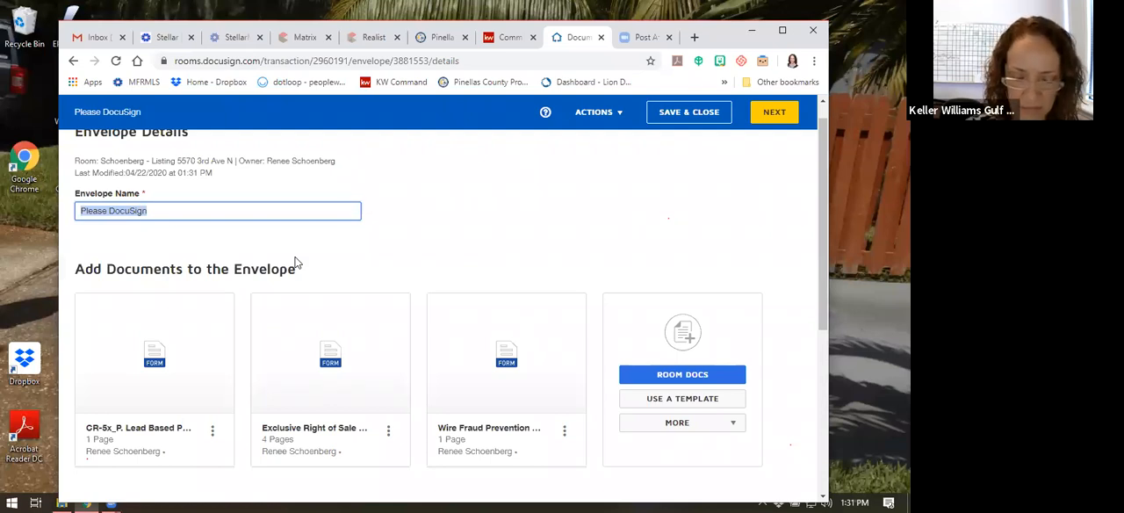
pyautogui.write('Listing Docs')
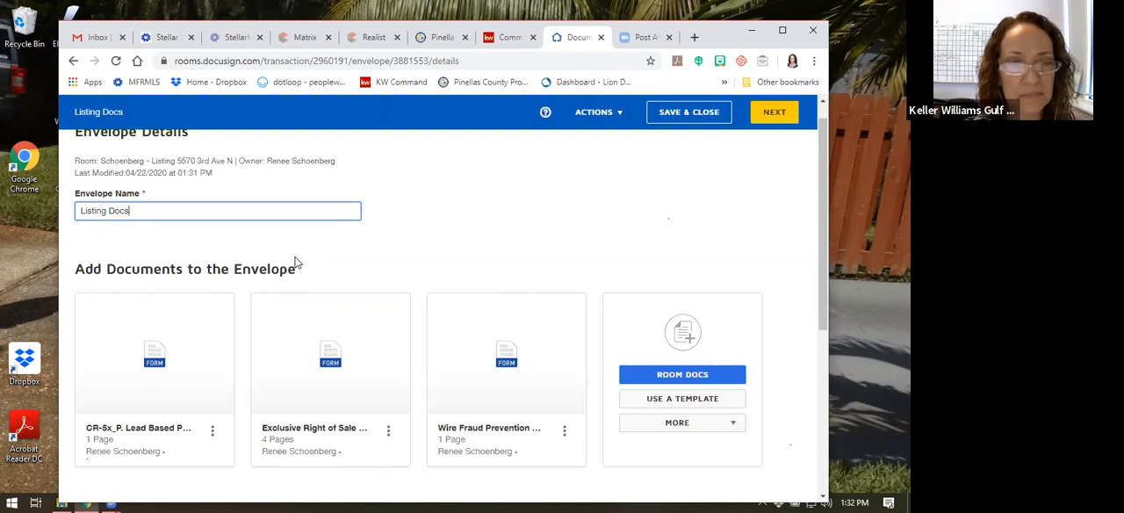
pyautogui.scroll(-1, 296, 261)
pyautogui.scroll(1, 409, 220)
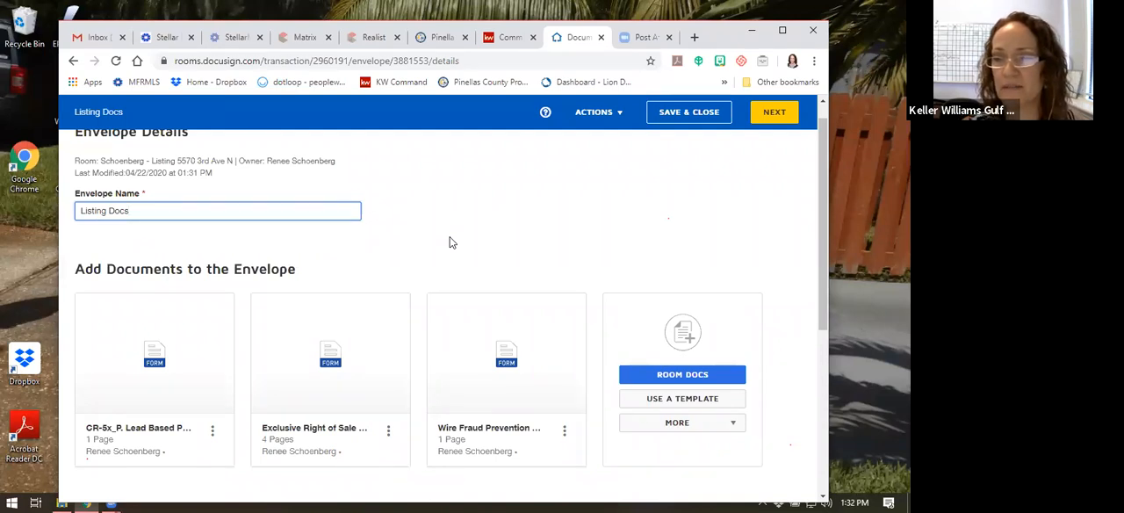
pyautogui.scroll(-1, 451, 243)
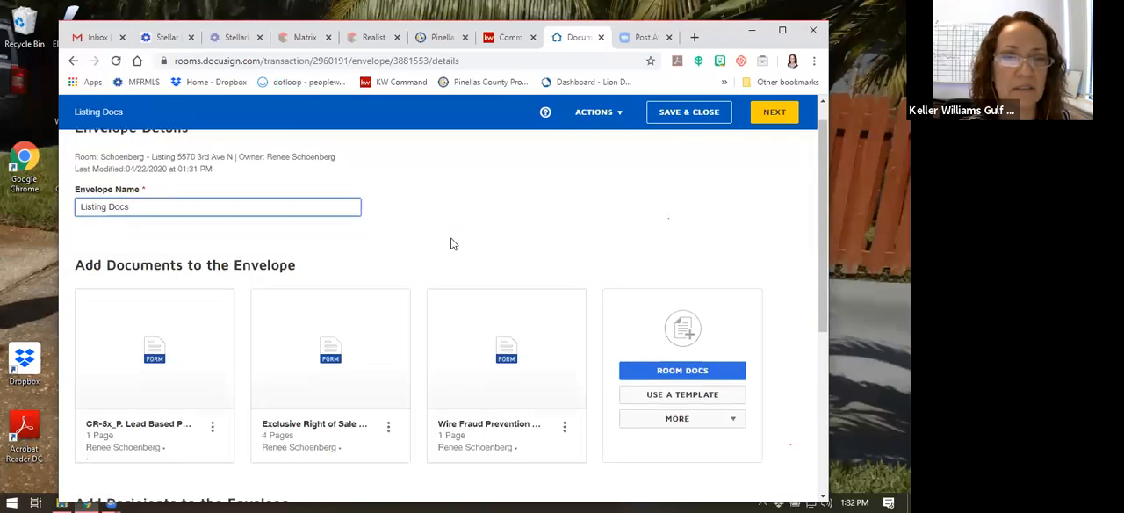
# Start adding recipients to the envelope from its pre-tagged roles and assign the seller's contact to the Seller One role
pyautogui.scroll(1, 392, 257)
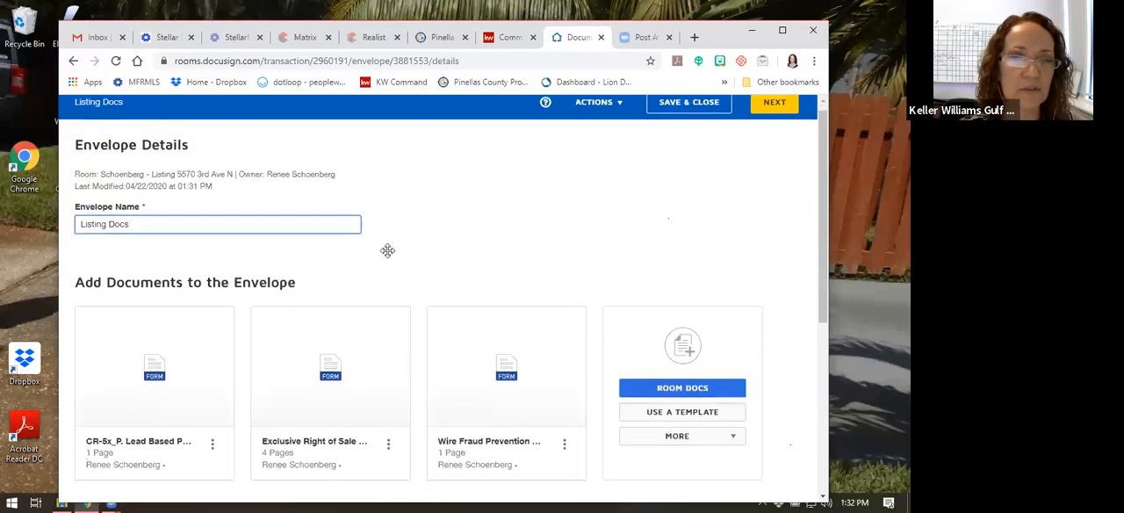
pyautogui.scroll(-2, 386, 290)
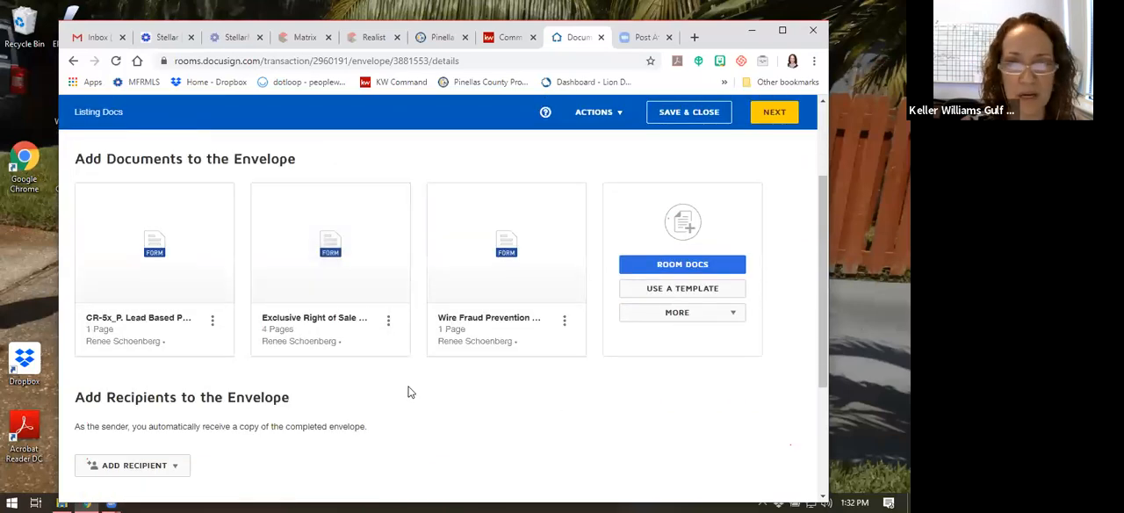
pyautogui.scroll(-2, 408, 392)
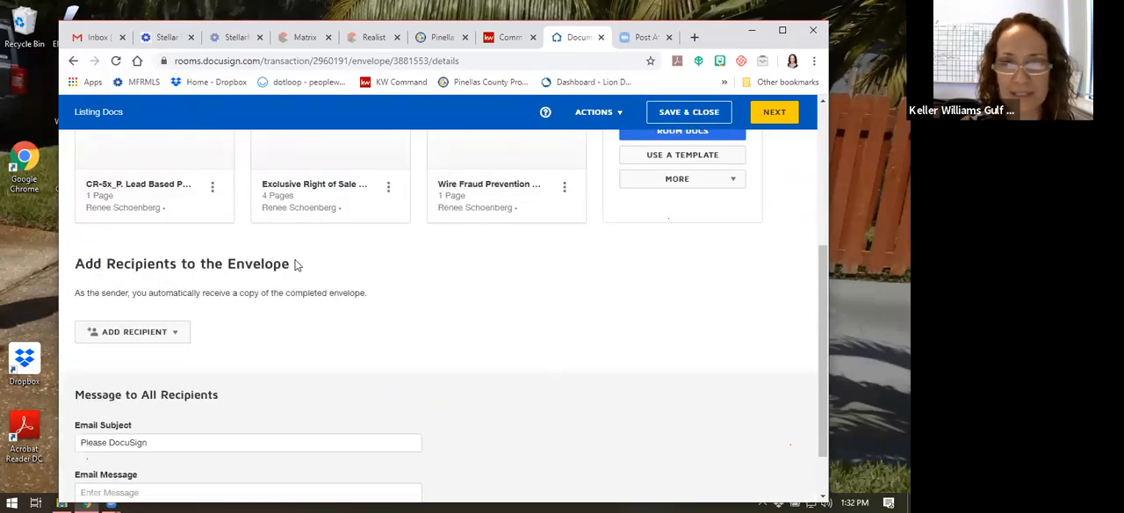
pyautogui.scroll(1, 367, 296)
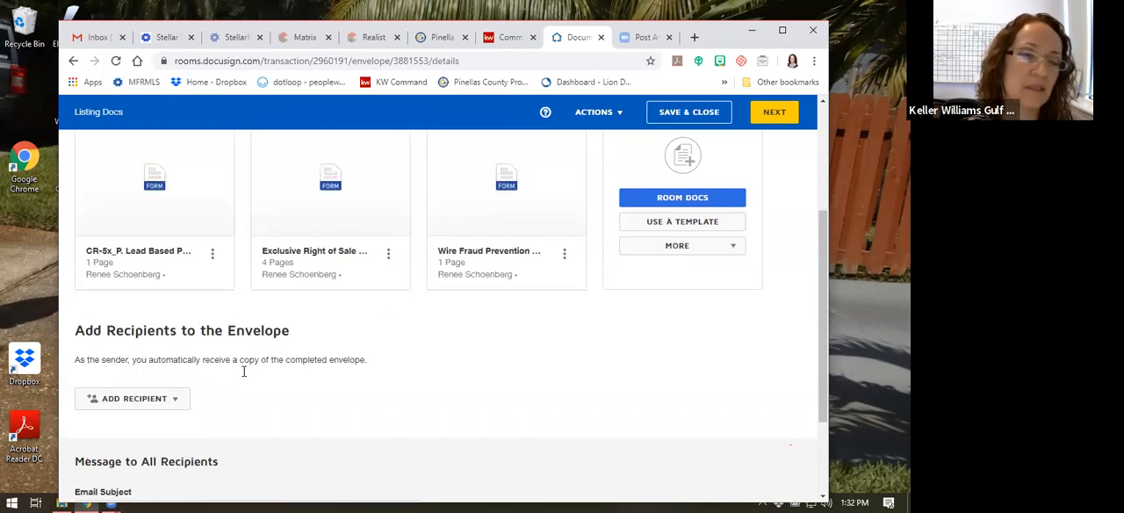
pyautogui.click(158, 402)
pyautogui.scroll(-1, 216, 385)
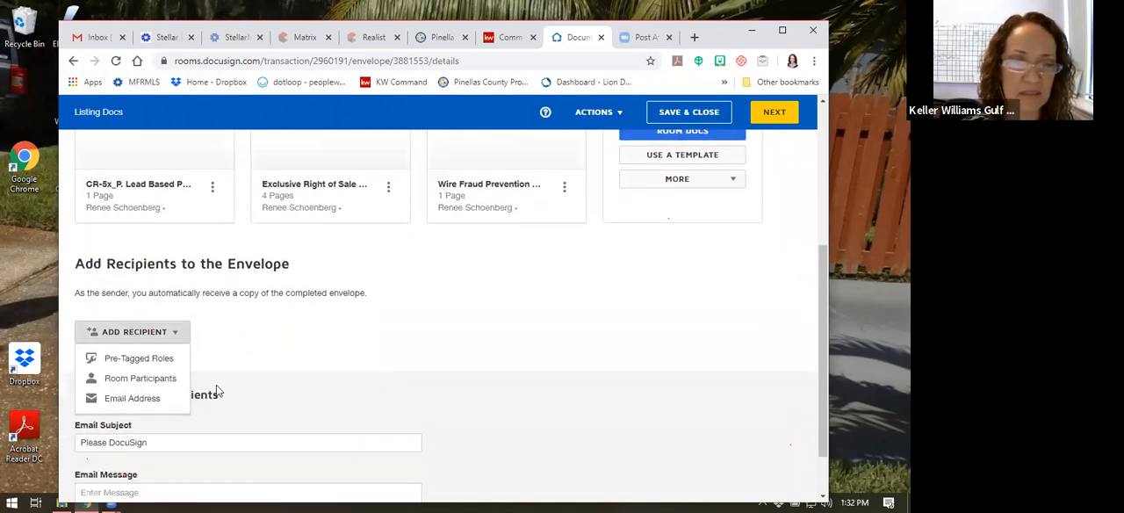
pyautogui.click(164, 359)
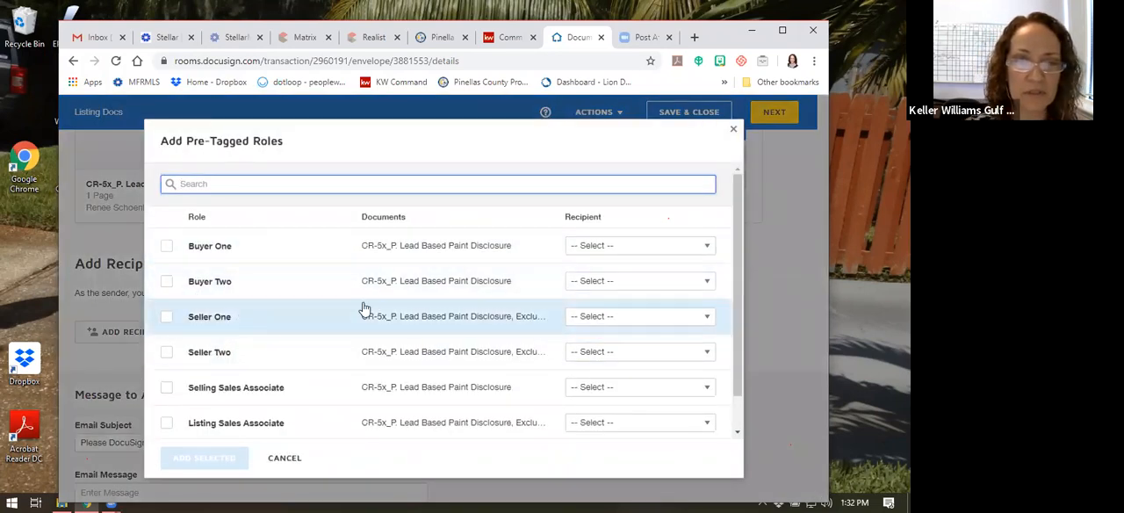
pyautogui.click(618, 323)
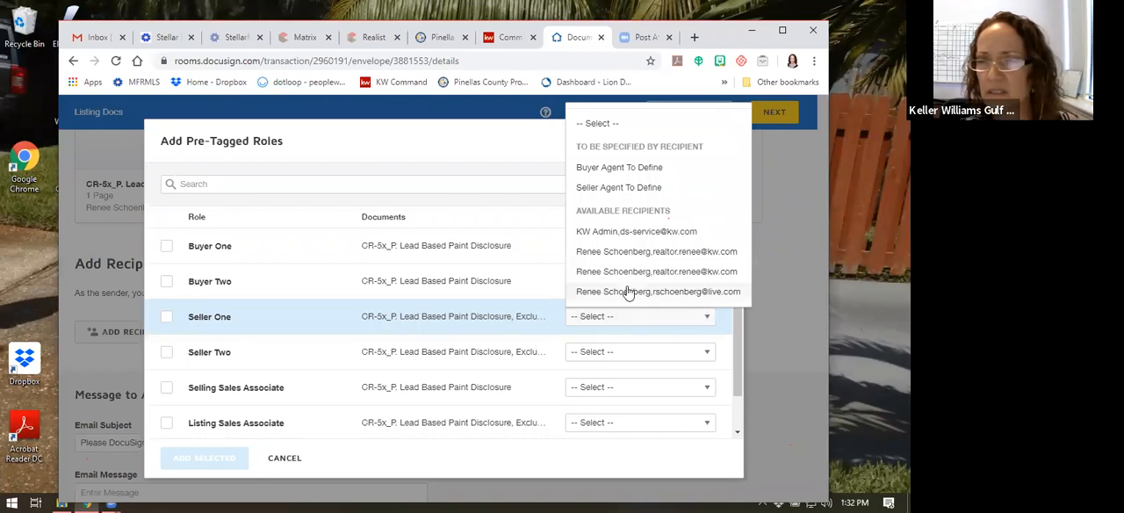
pyautogui.click(622, 291)
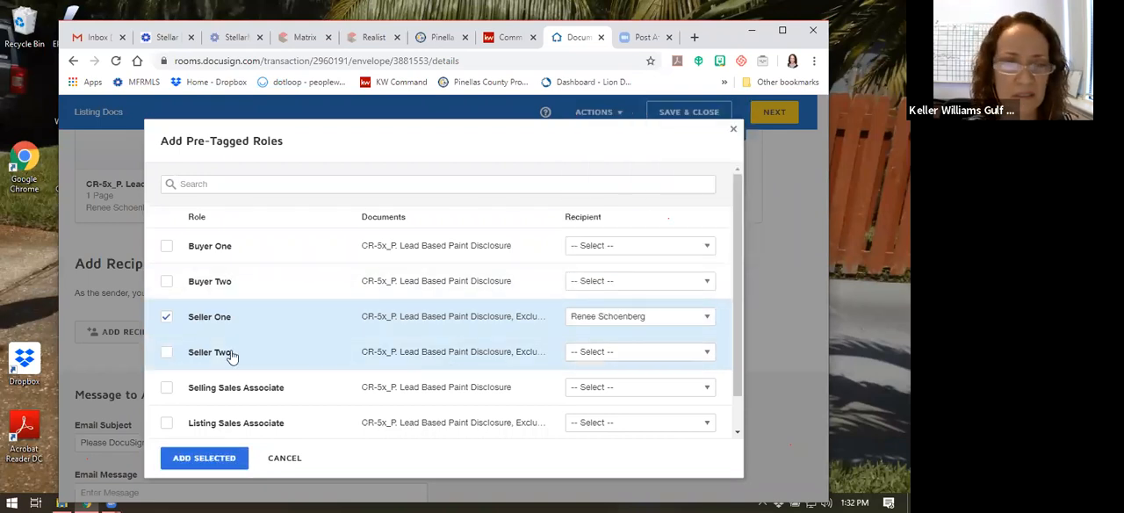
# Assign the listing agent's contact to the Listing Sales Associate role and add both selected roles to the envelope
pyautogui.scroll(-1, 230, 360)
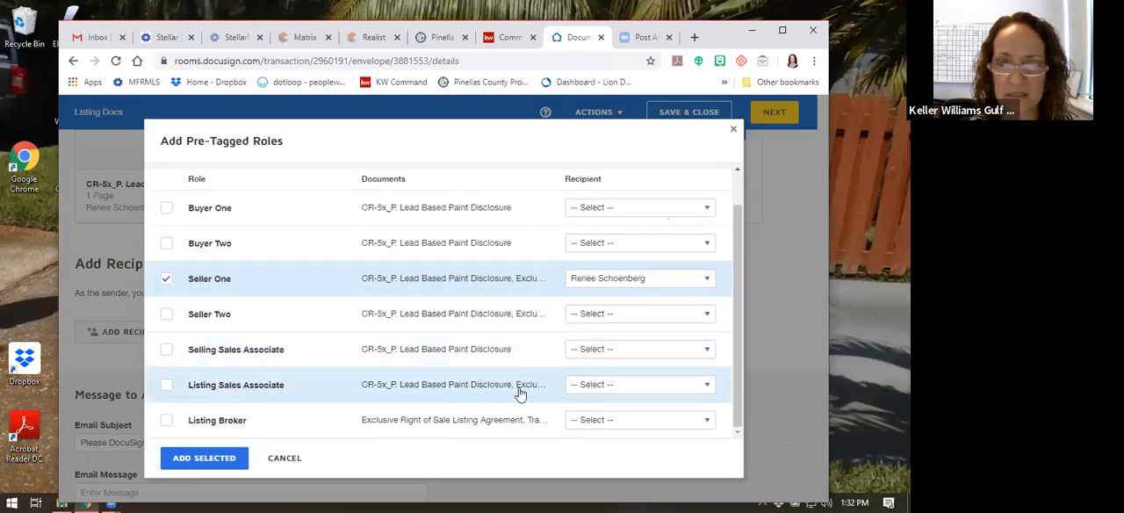
pyautogui.click(588, 385)
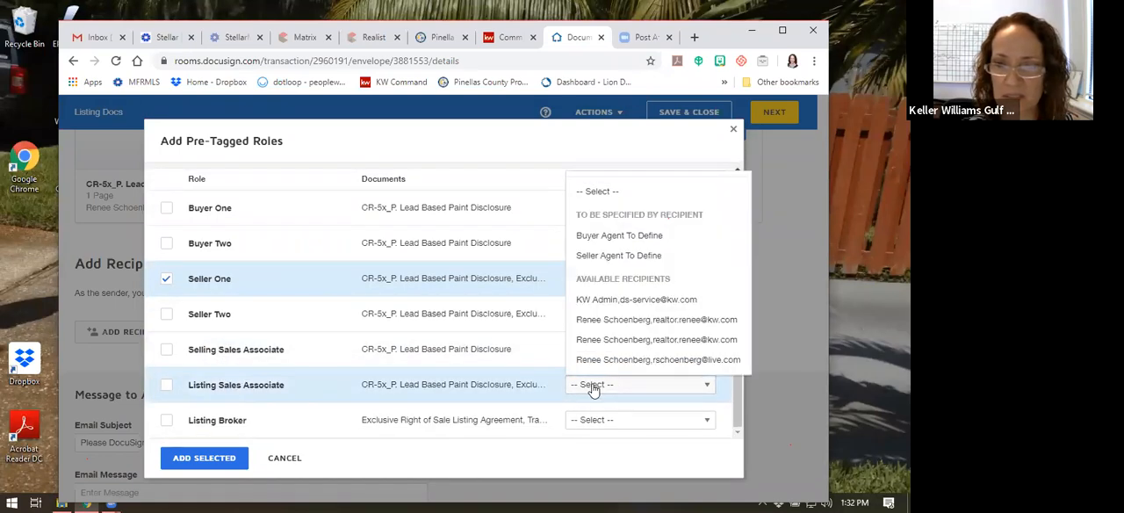
pyautogui.click(628, 339)
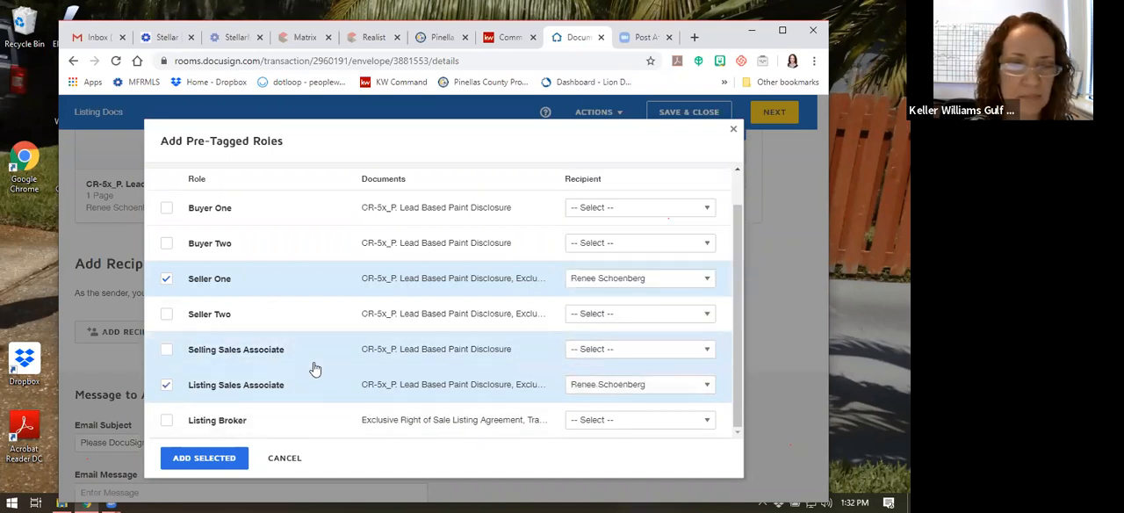
pyautogui.click(195, 459)
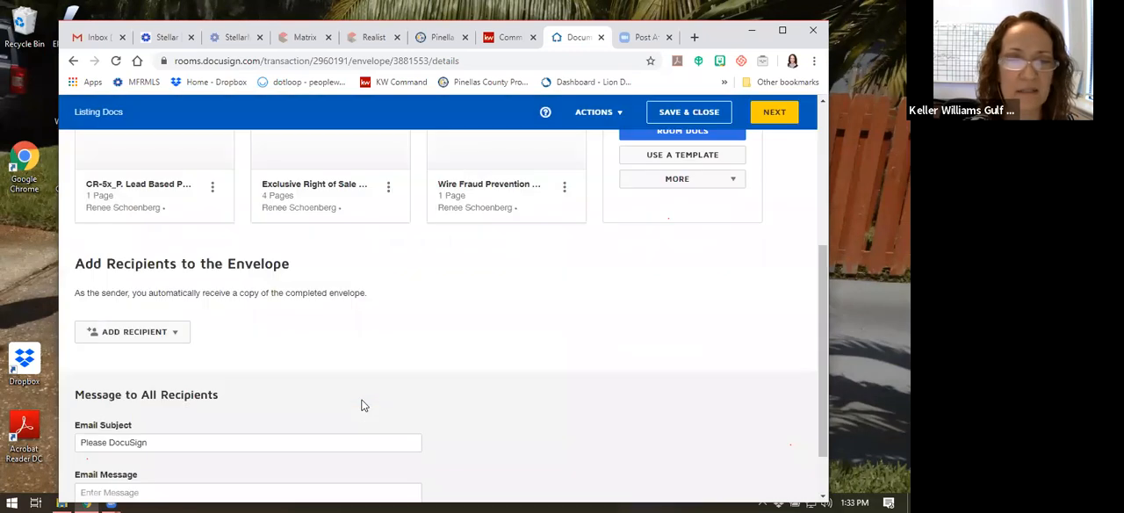
# Set Seller One's signing order to 2 so that the Listing Sales Associate signs first
pyautogui.scroll(-1, 377, 296)
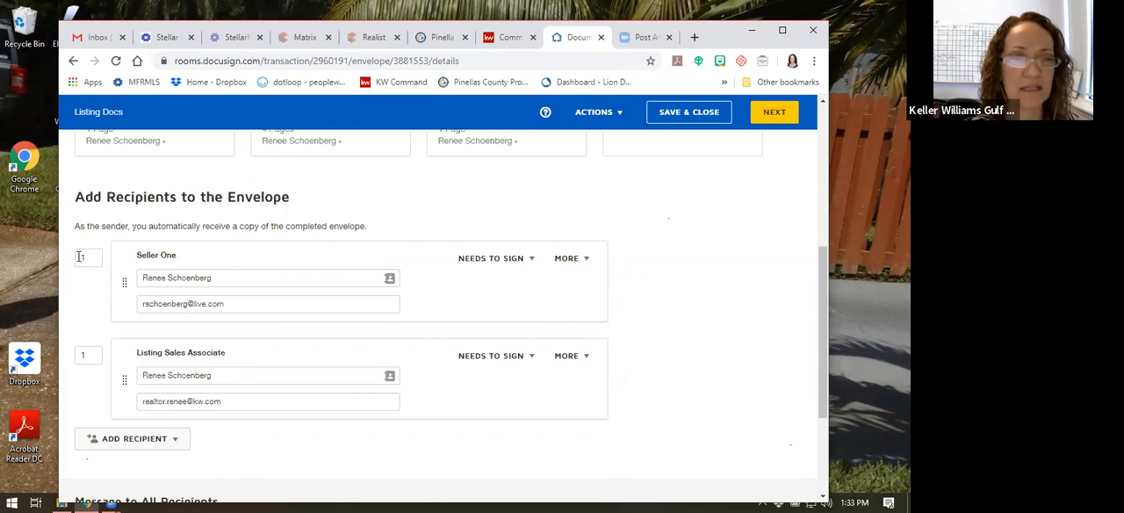
pyautogui.click(91, 354)
pyautogui.click(83, 255)
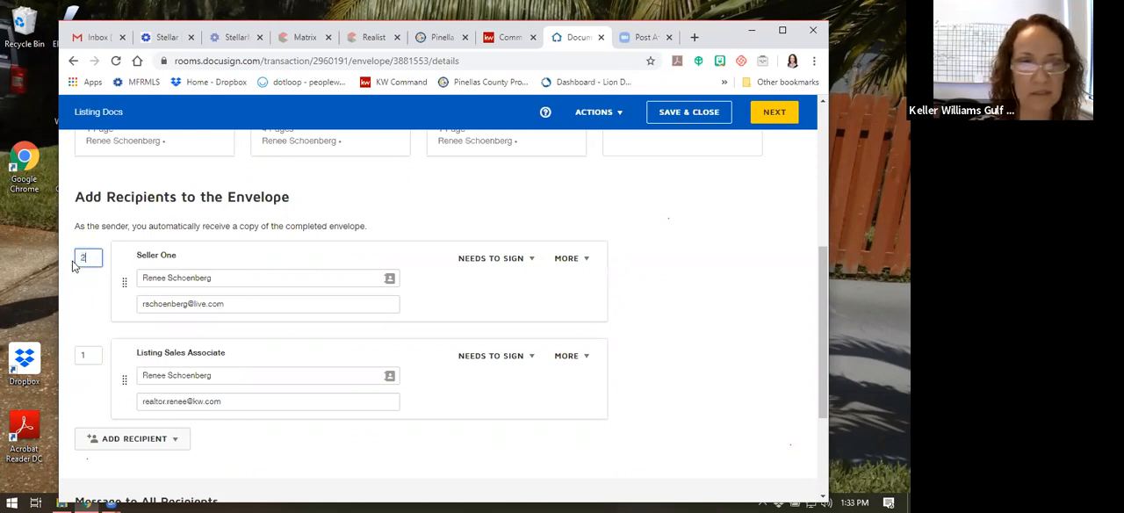
pyautogui.click(100, 298)
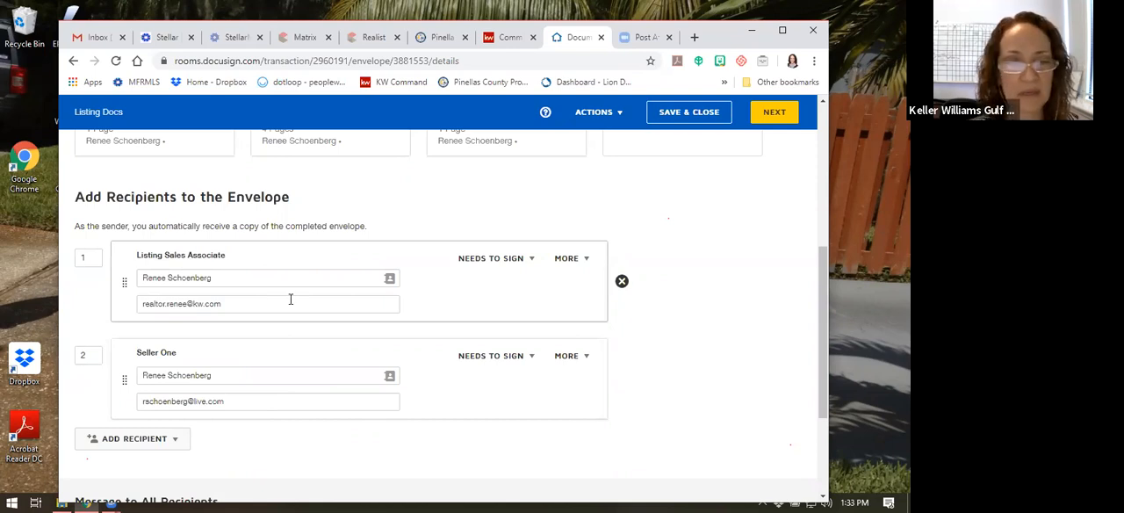
# Change the email subject for all recipients to "Please DocuSign Listing Documents"
pyautogui.scroll(-3, 291, 299)
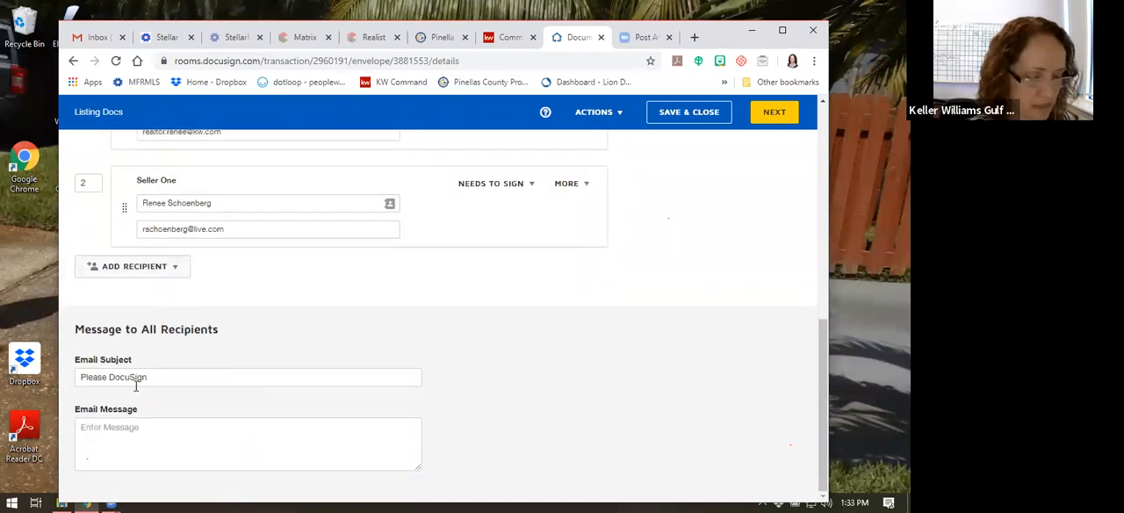
pyautogui.click(161, 377)
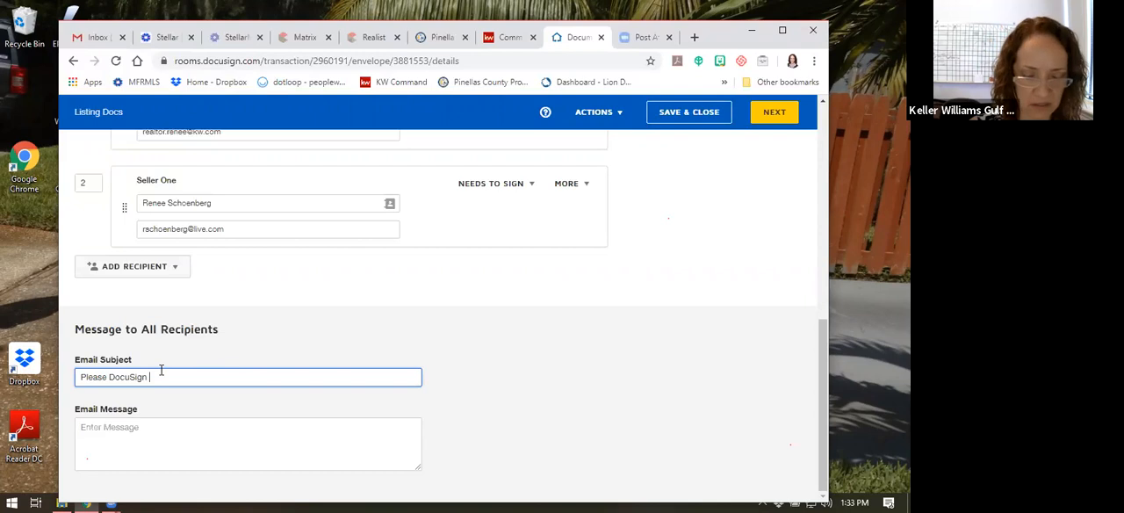
pyautogui.write('ing ')
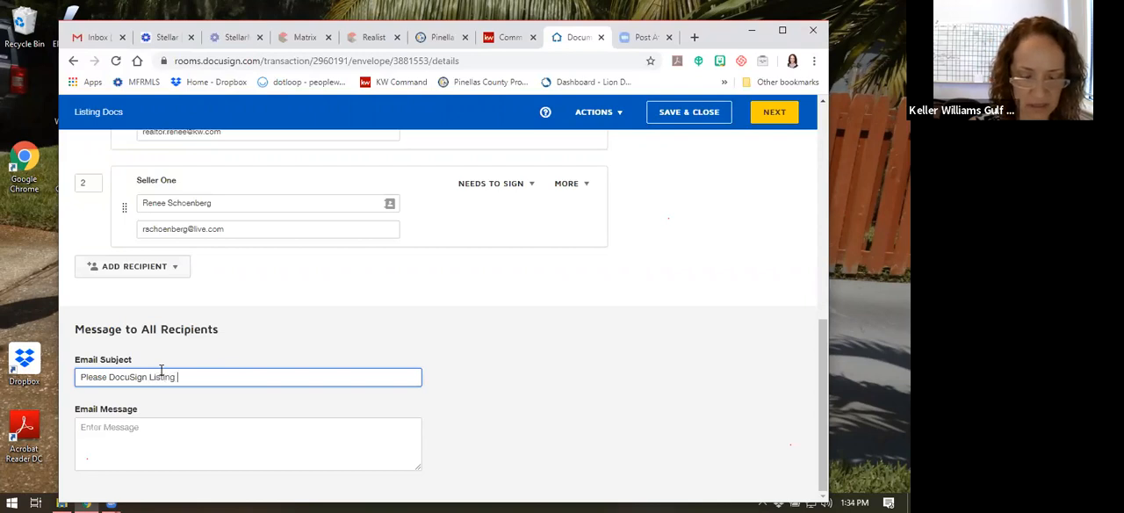
pyautogui.write('Doscuments')
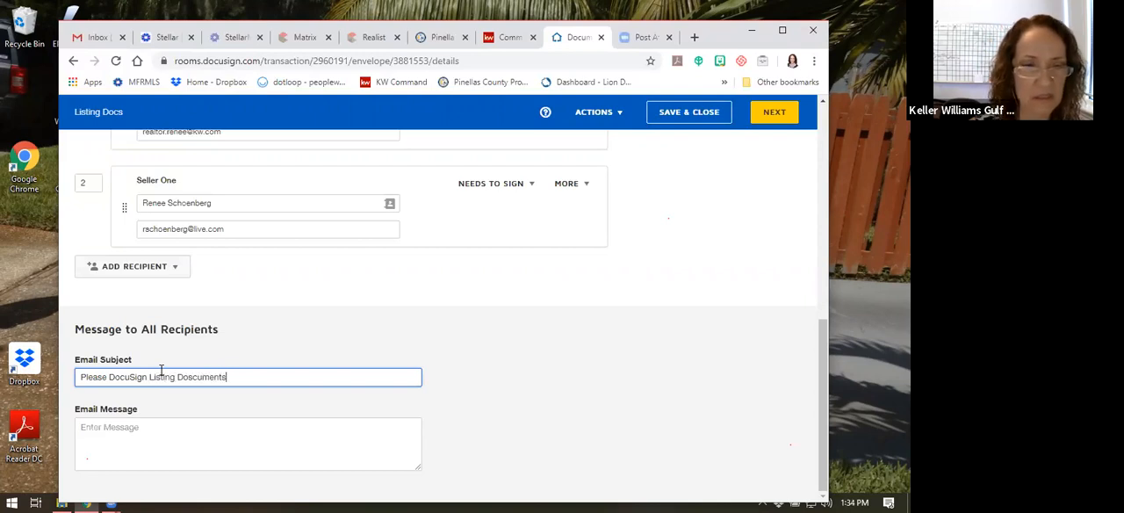
pyautogui.click(194, 378)
pyautogui.press('BackSpace')
# Write an email message greeting the seller by first name, followed by "Please sign where indicated. Let me know if you have questions."
pyautogui.click(138, 430)
pyautogui.write('Hi')
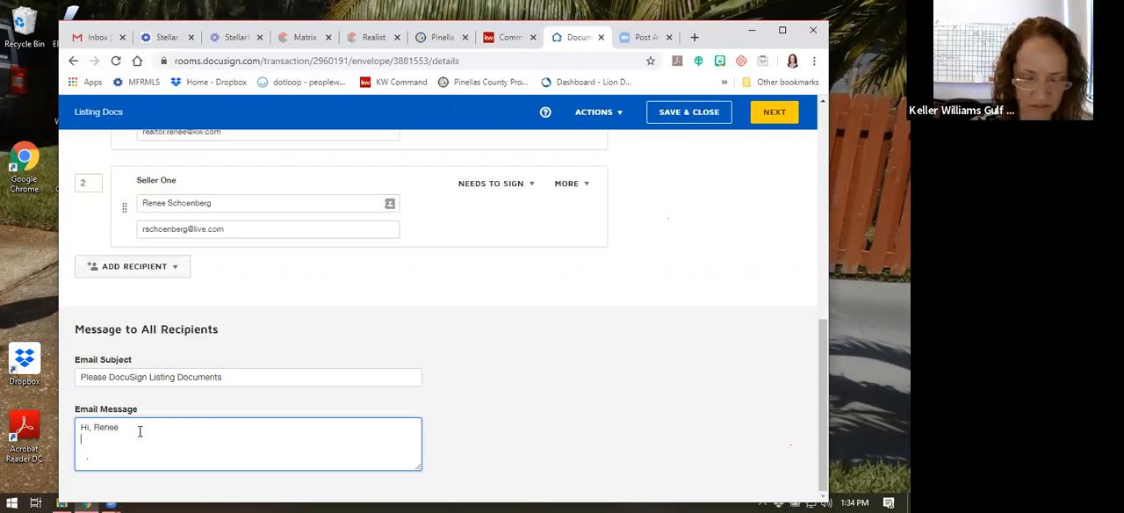
pyautogui.write(', Renee')
pyautogui.press('Return')
pyautogui.write('Please sign')
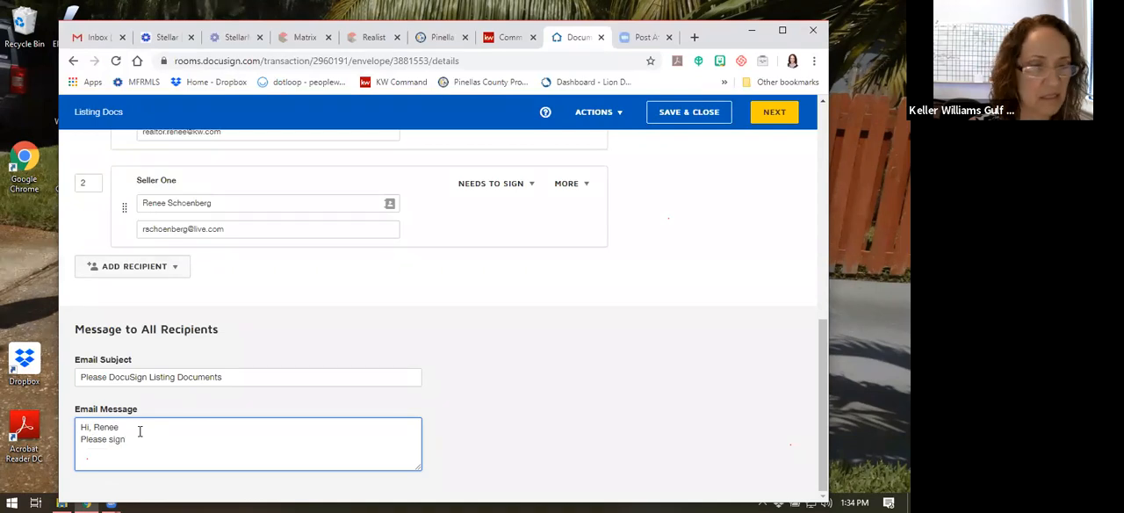
pyautogui.write(' where indicated')
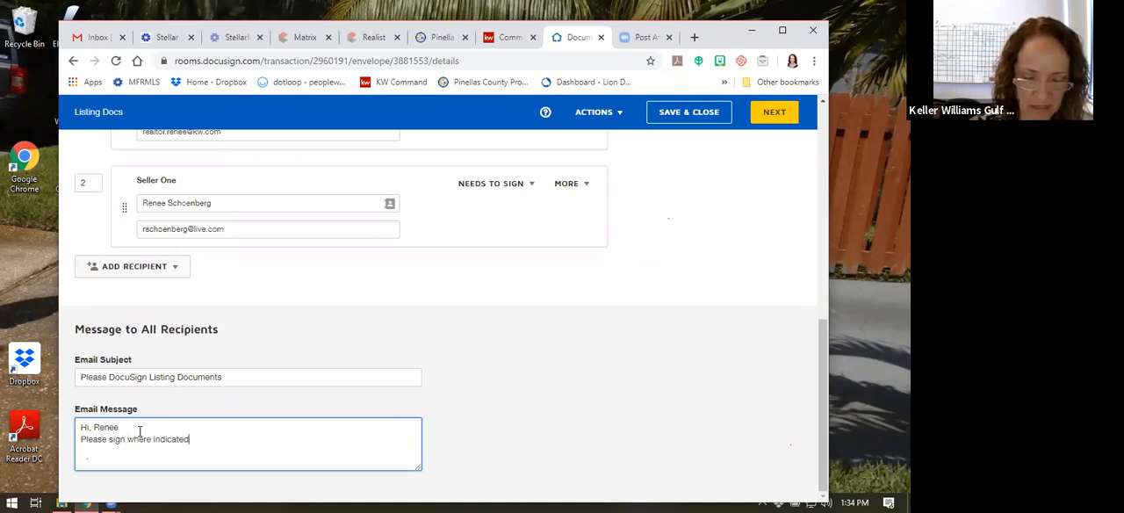
pyautogui.write('. Let me k')
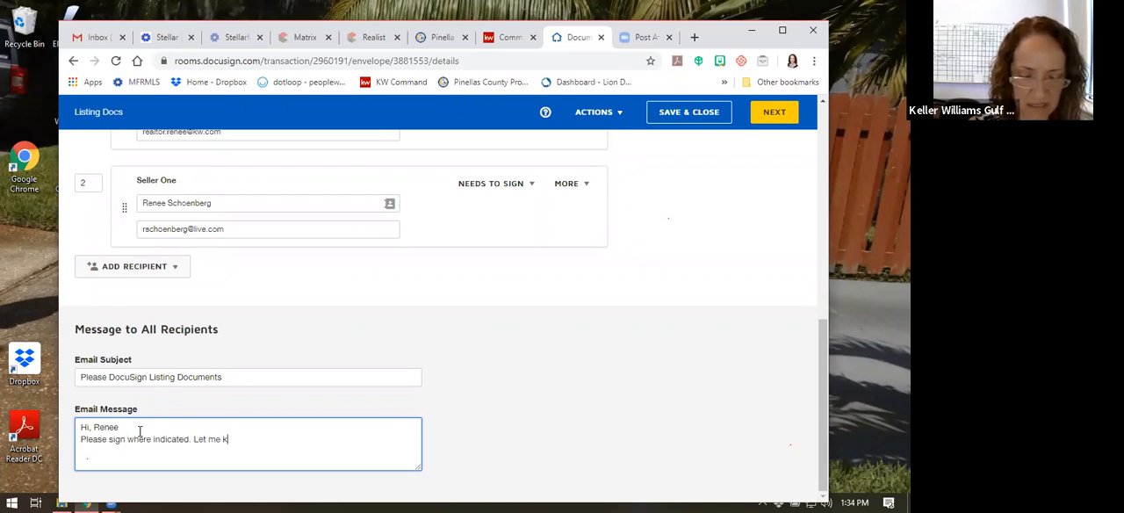
pyautogui.write('now if you have questions.')
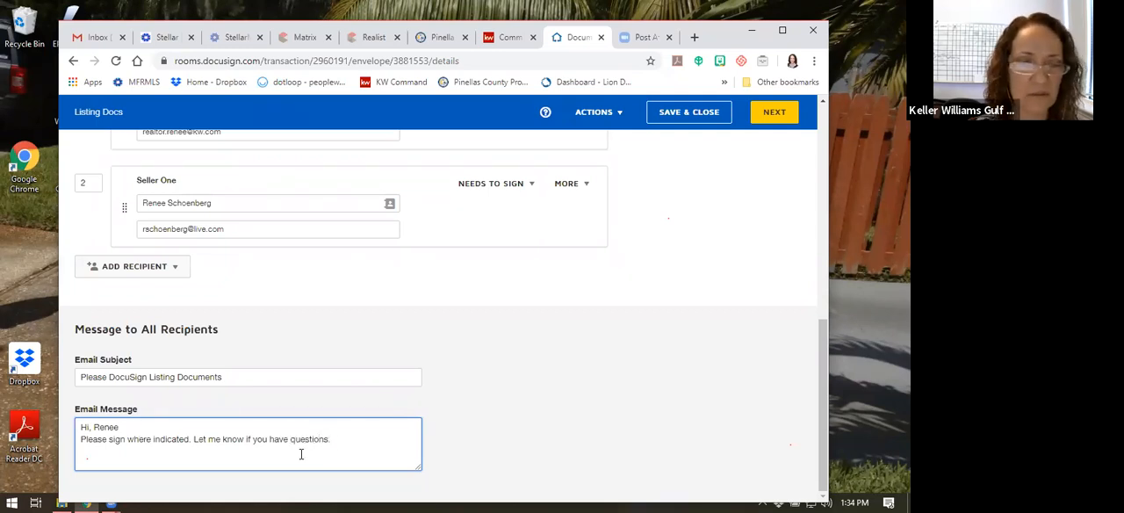
# Review the envelope's recipients and documents, then continue to the stage for placing signing fields
pyautogui.scroll(3, 419, 374)
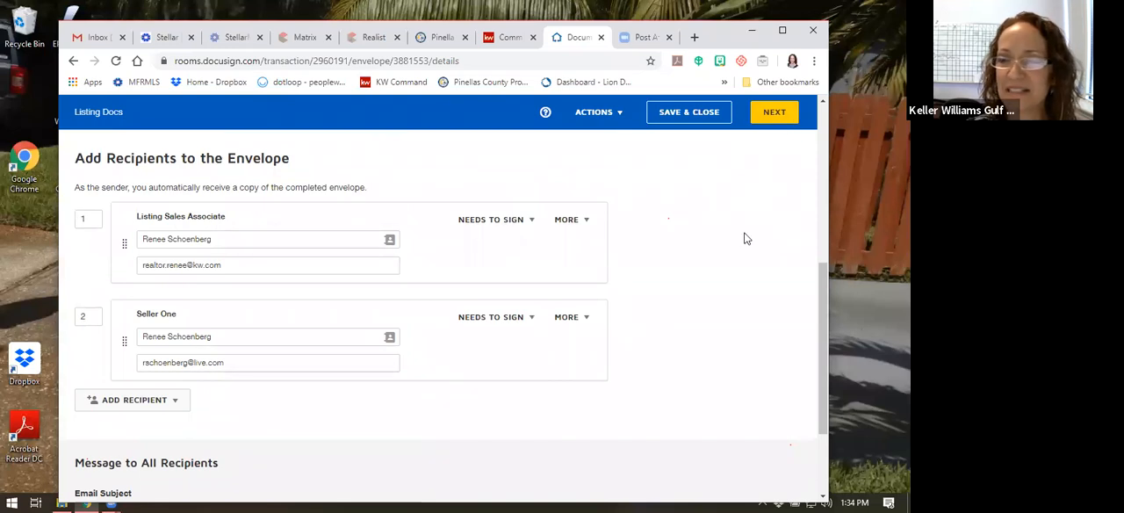
pyautogui.scroll(-3, 655, 347)
pyautogui.scroll(5, 716, 240)
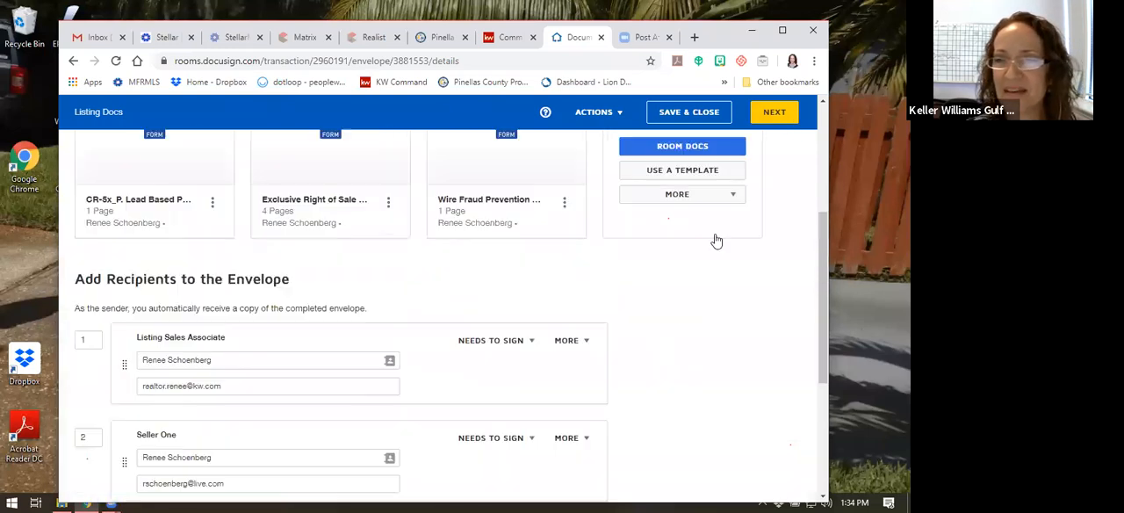
pyautogui.click(773, 115)
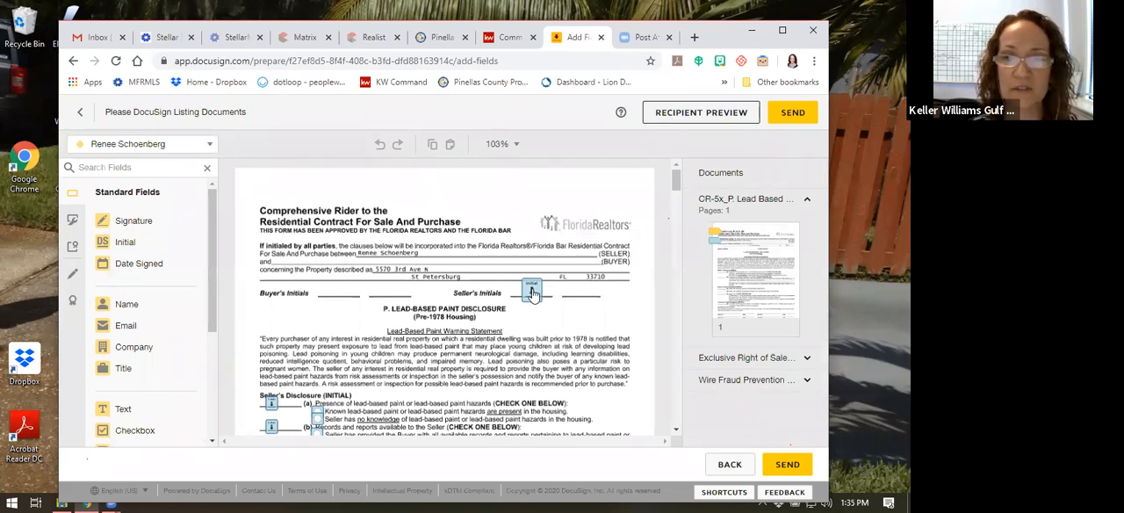
# Examine the initial, radio button, signature and date fields placed on the CR-5x_P. Lead Based Paint Disclosure for each recipient
pyautogui.scroll(-1, 419, 323)
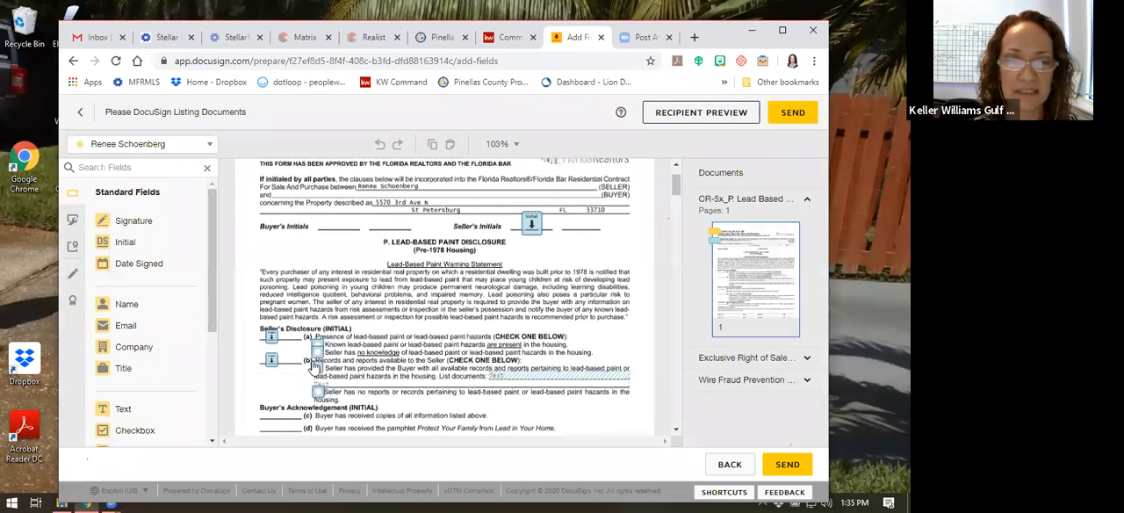
pyautogui.scroll(-1, 360, 344)
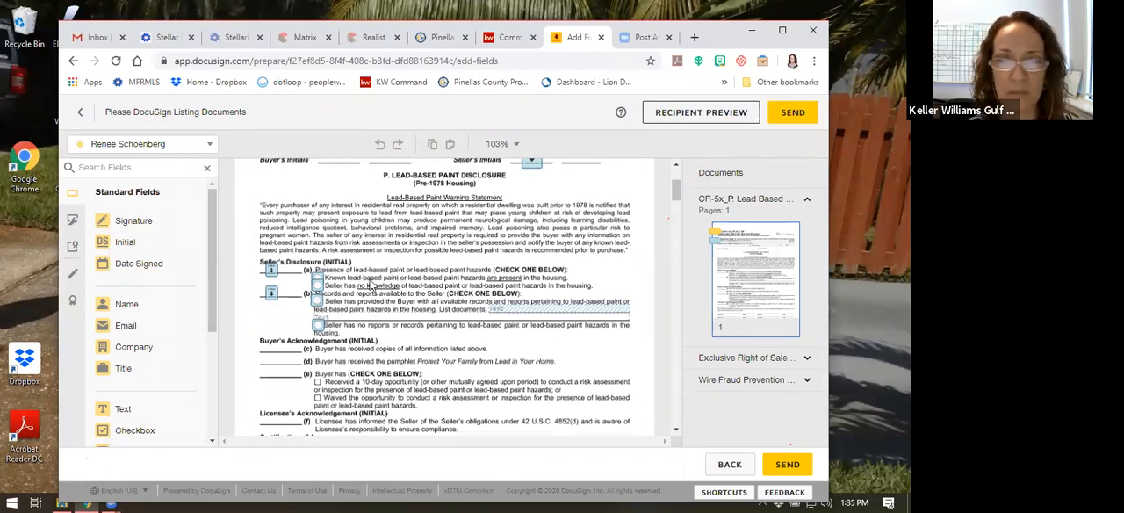
pyautogui.click(317, 298)
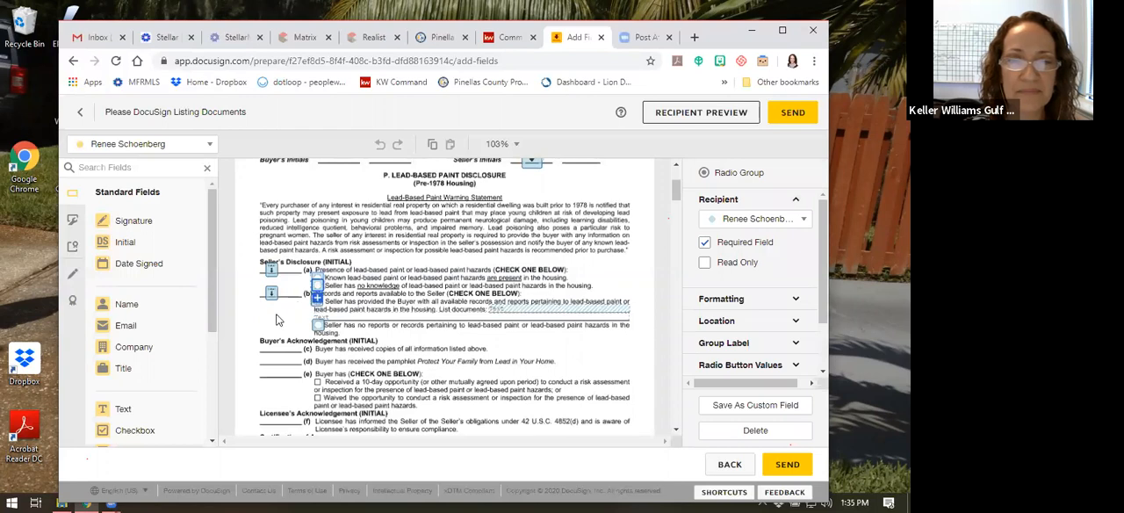
pyautogui.click(276, 320)
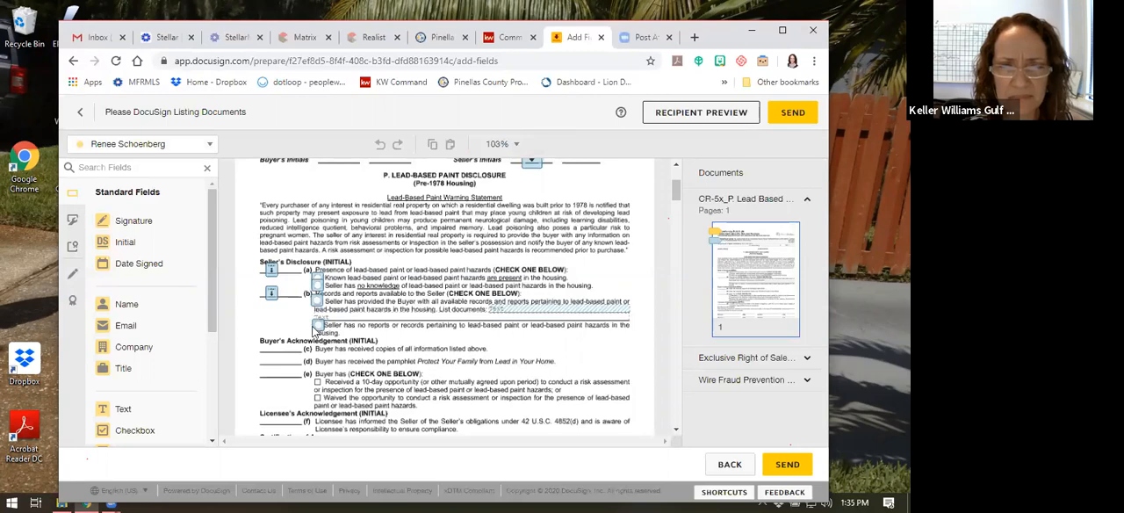
pyautogui.scroll(-1, 303, 311)
pyautogui.scroll(1, 289, 298)
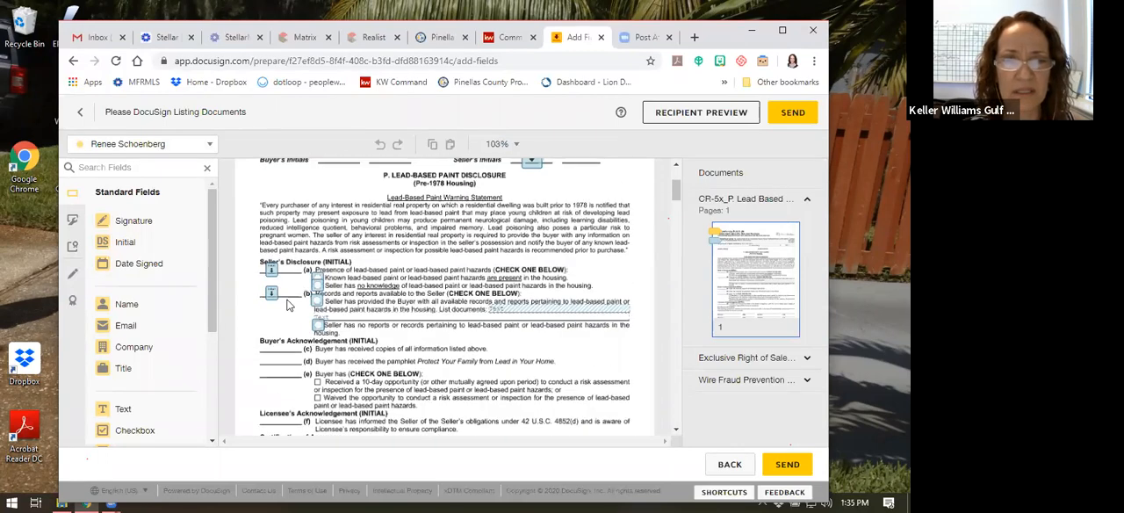
pyautogui.scroll(-1, 281, 330)
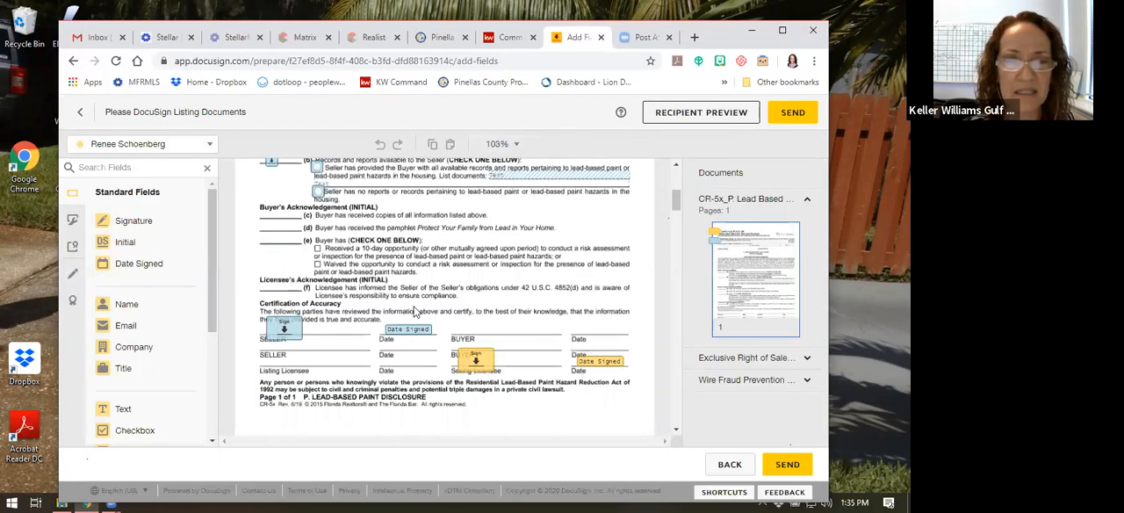
pyautogui.scroll(-1, 332, 334)
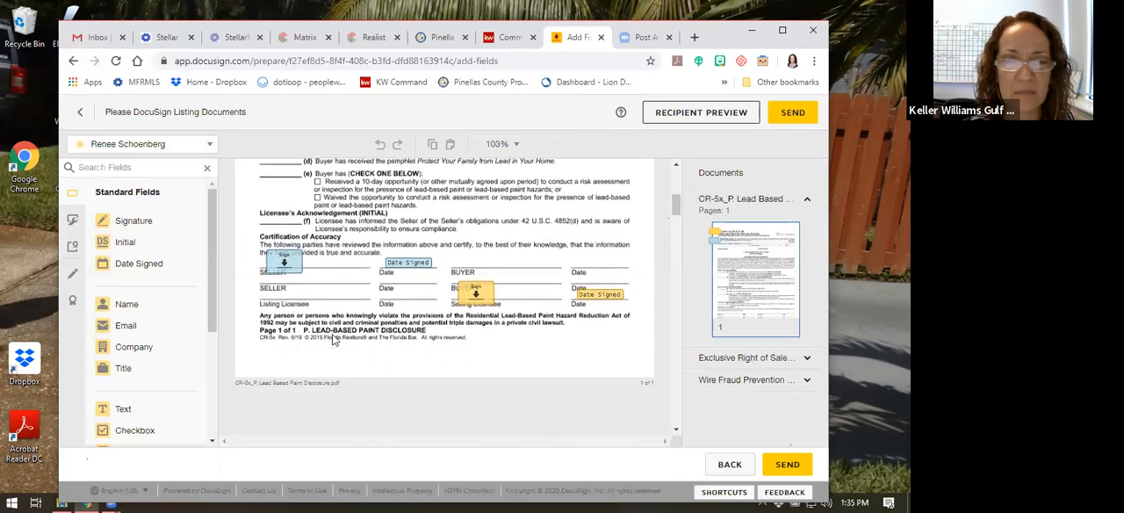
pyautogui.scroll(2, 346, 342)
pyautogui.scroll(-1, 367, 330)
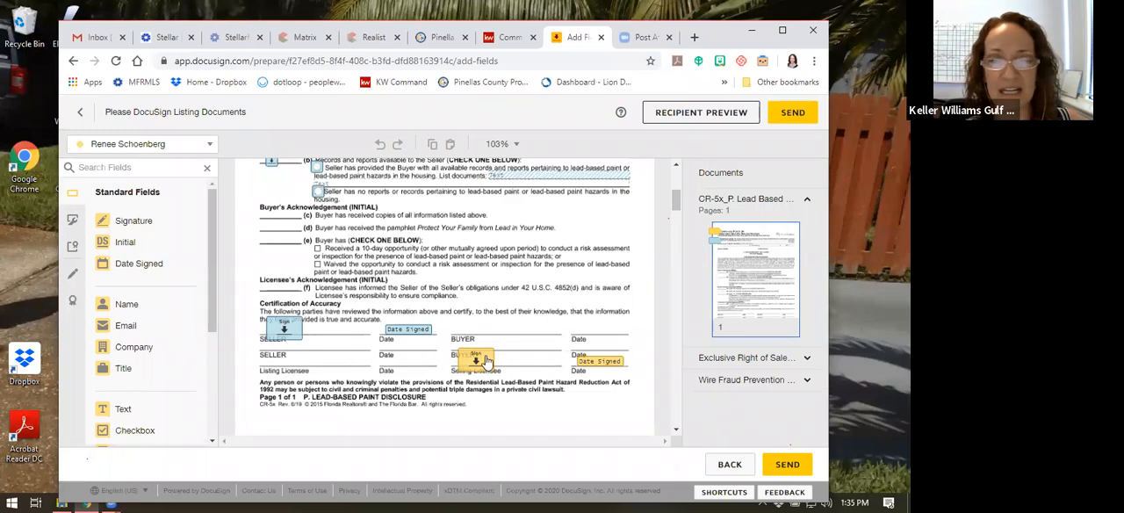
# Move the listing agent's signature and date signed fields onto the Listing Licensee line of the lead paint disclosure
pyautogui.moveTo(482, 364); pyautogui.dragTo(281, 357)
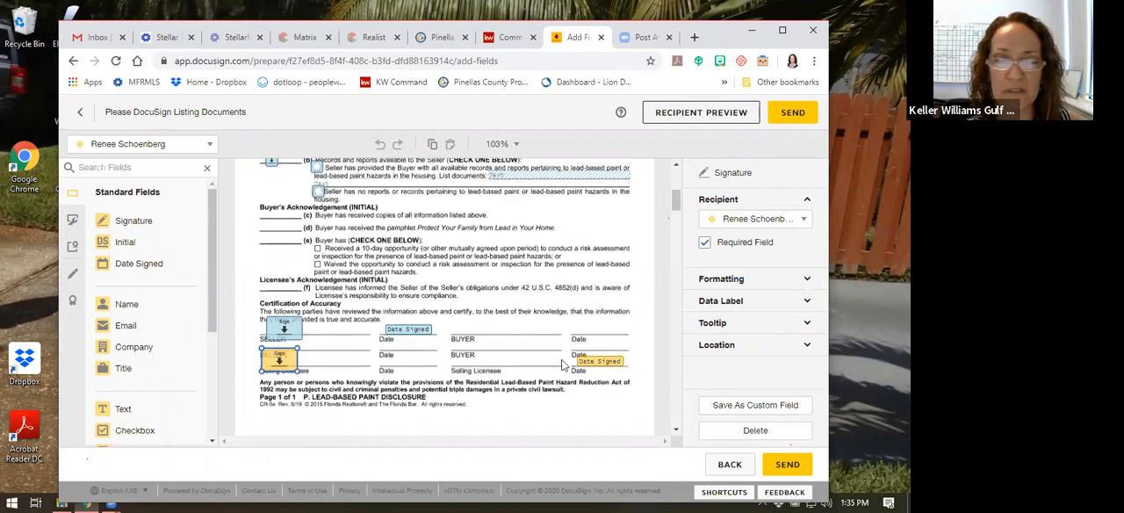
pyautogui.click(594, 361)
pyautogui.moveTo(500, 365); pyautogui.dragTo(394, 365)
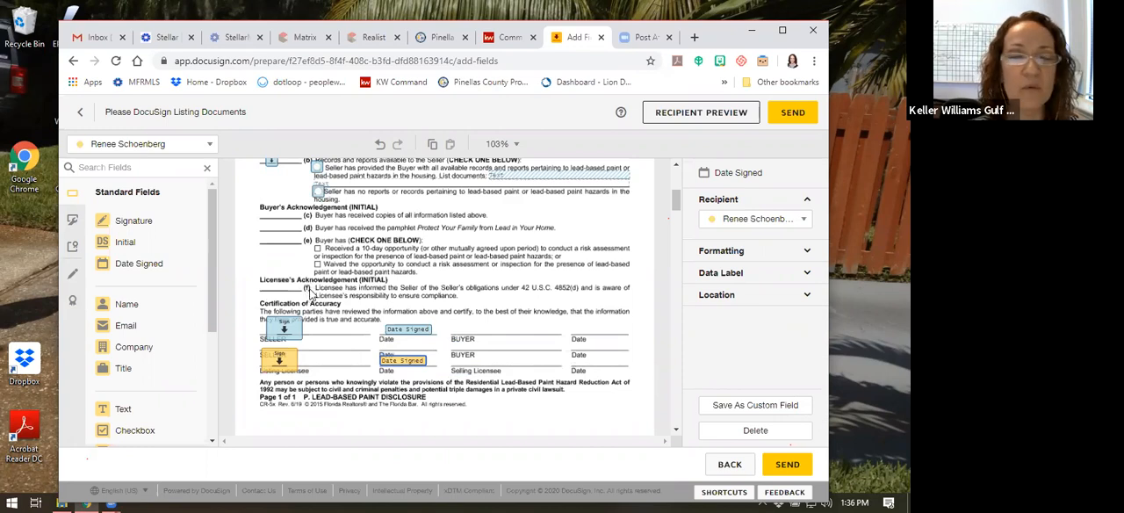
# Add a listing agent initial field on line (f) of the Licensee's Acknowledgement
pyautogui.moveTo(180, 247); pyautogui.dragTo(271, 279)
pyautogui.rightClick(270, 279)
pyautogui.click(271, 271)
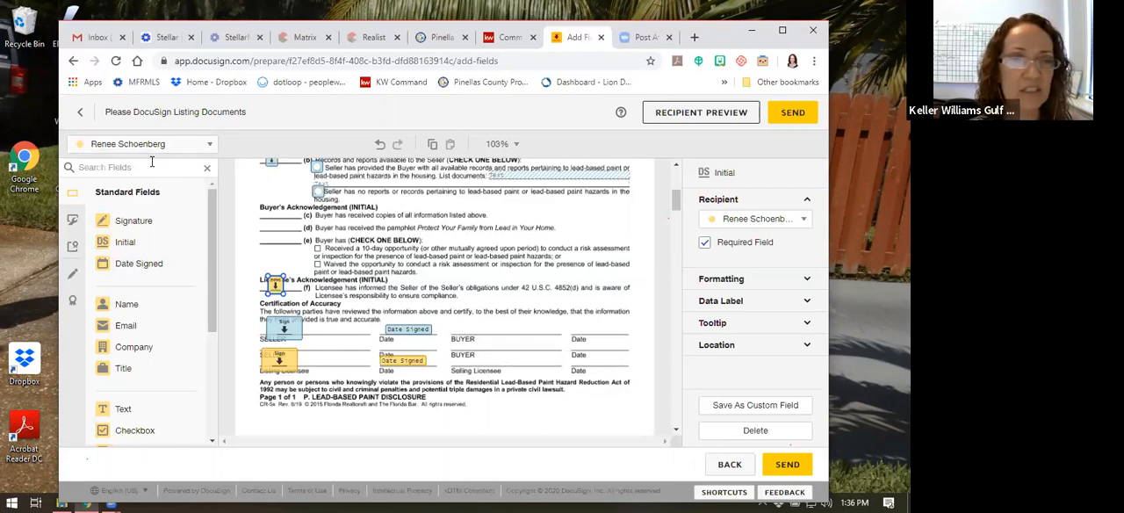
# Switch the active recipient for field placement to the seller
pyautogui.click(139, 146)
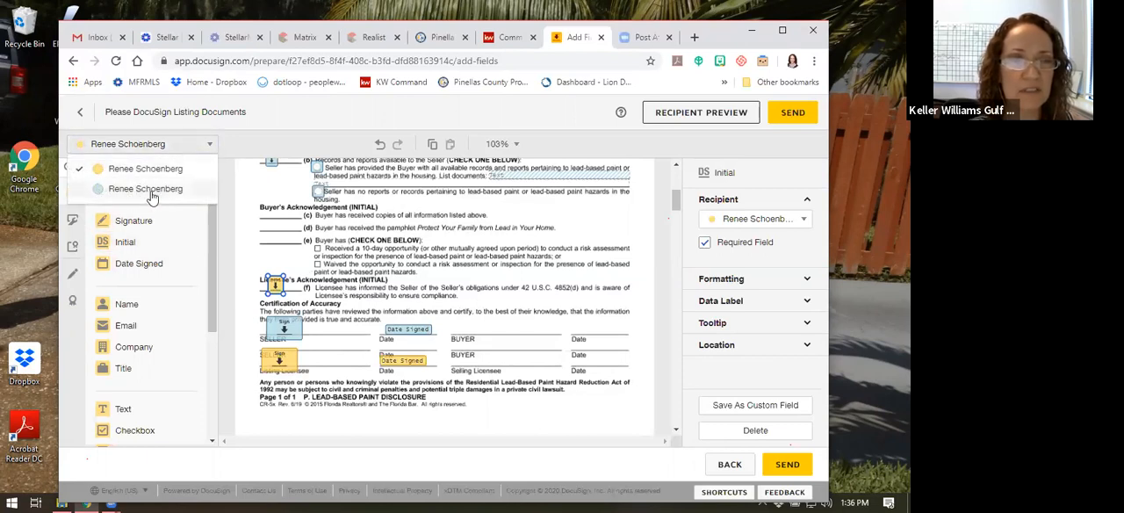
pyautogui.click(137, 190)
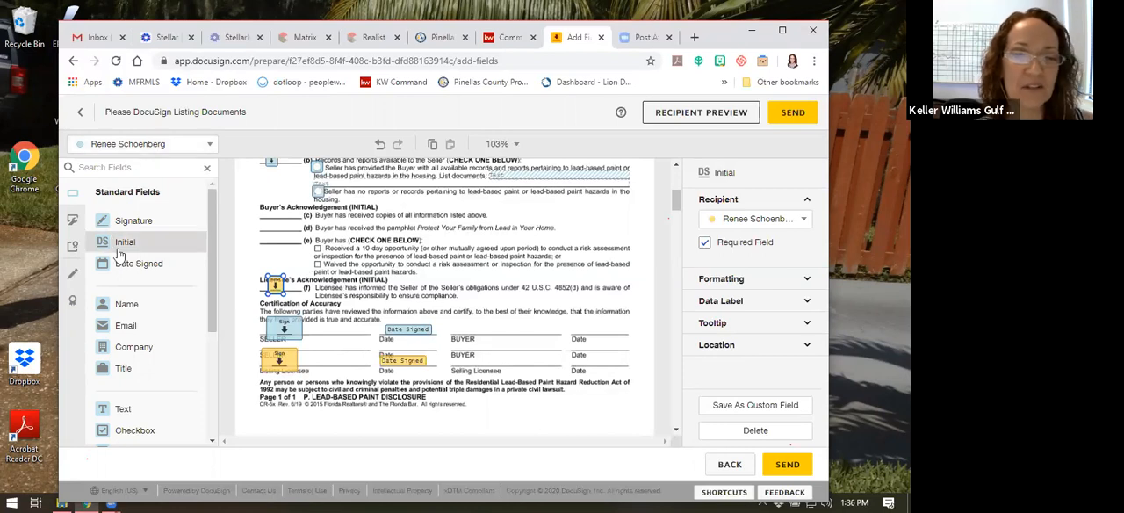
pyautogui.click(341, 311)
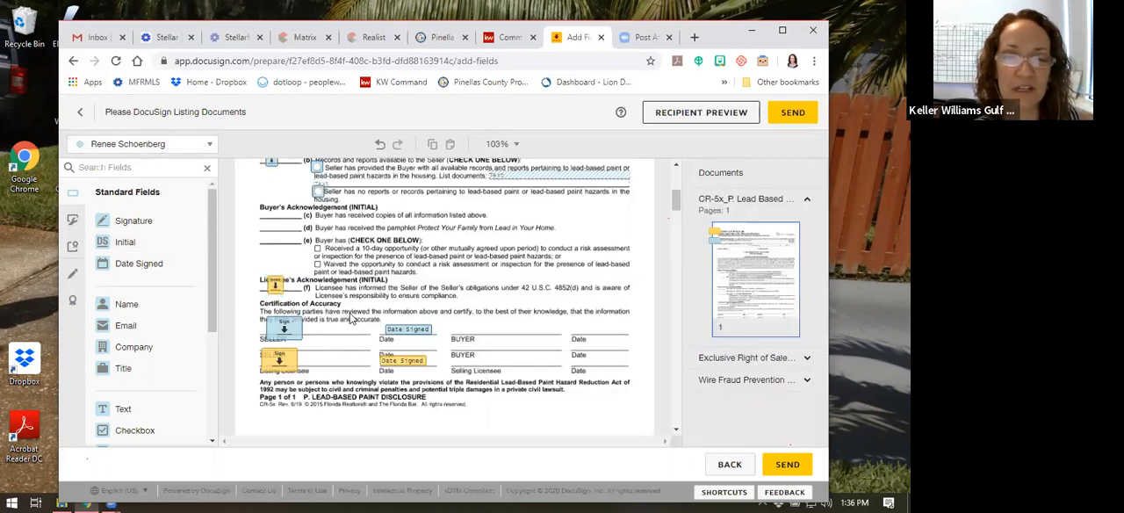
pyautogui.scroll(3, 347, 316)
pyautogui.scroll(1, 307, 285)
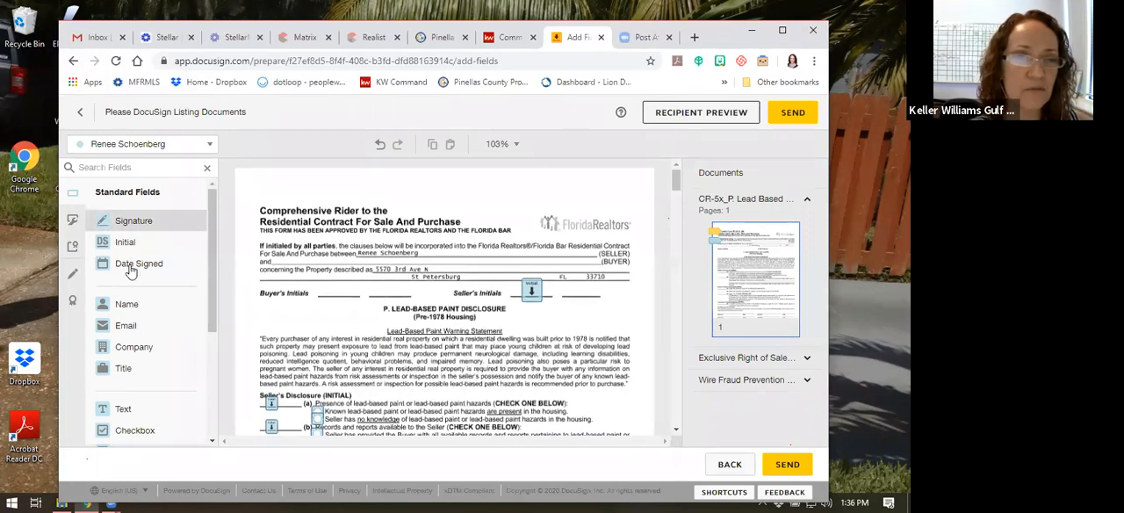
# Try reassigning the Seller's Initials field to the listing agent and restore it to the seller
pyautogui.click(533, 292)
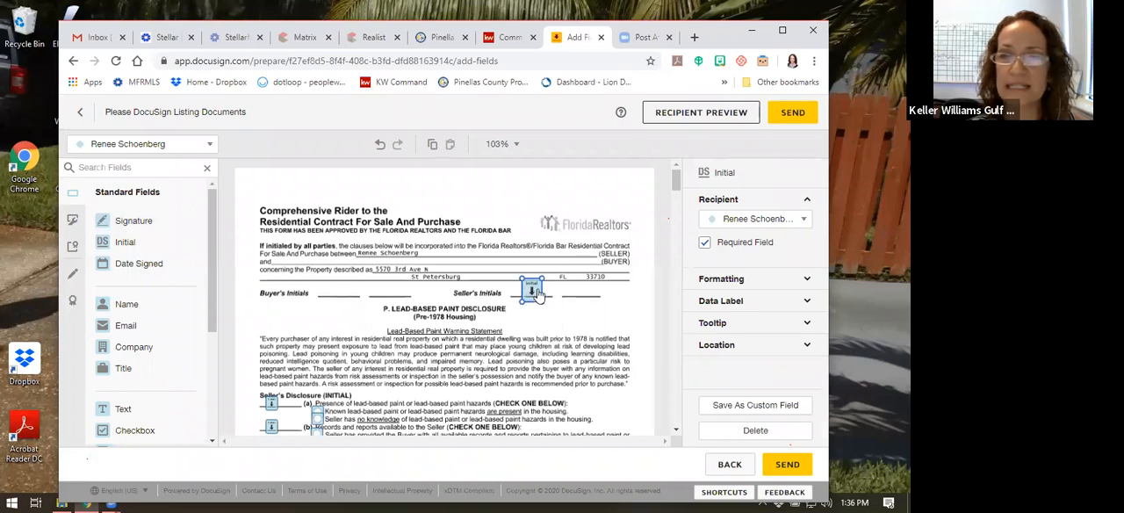
pyautogui.click(725, 226)
pyautogui.click(732, 245)
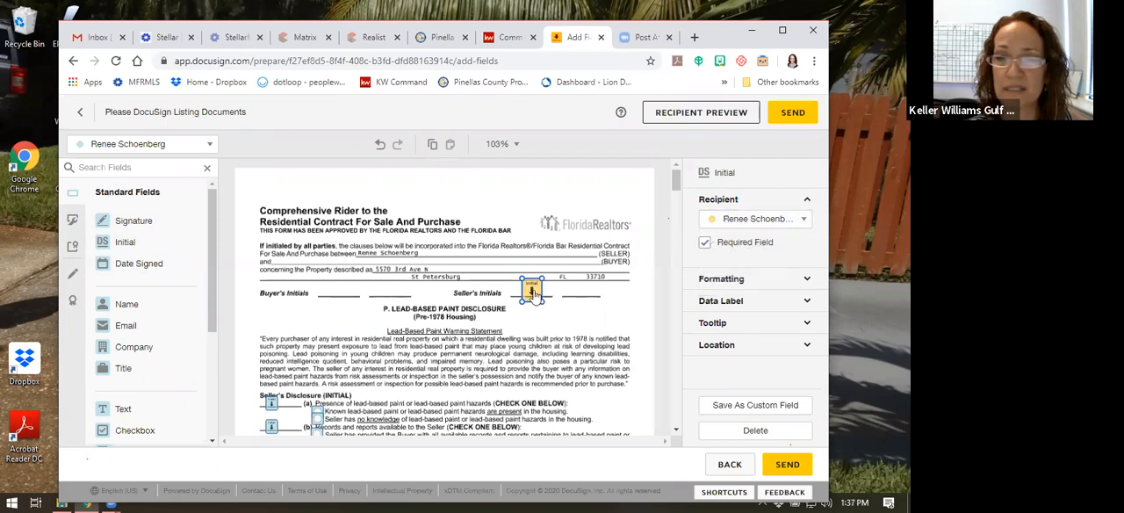
pyautogui.scroll(-2, 481, 294)
pyautogui.scroll(2, 491, 309)
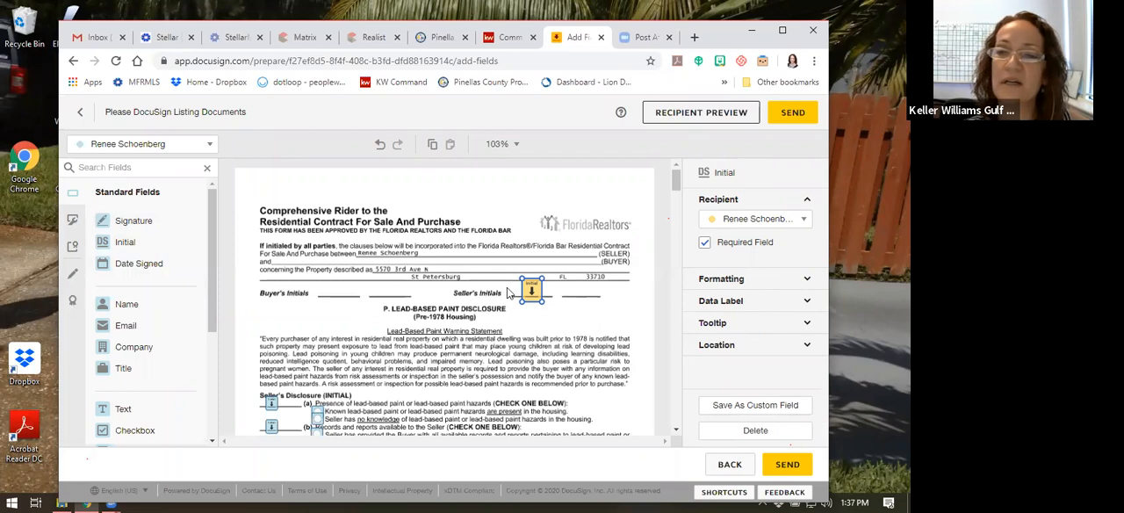
pyautogui.click(752, 220)
pyautogui.click(723, 274)
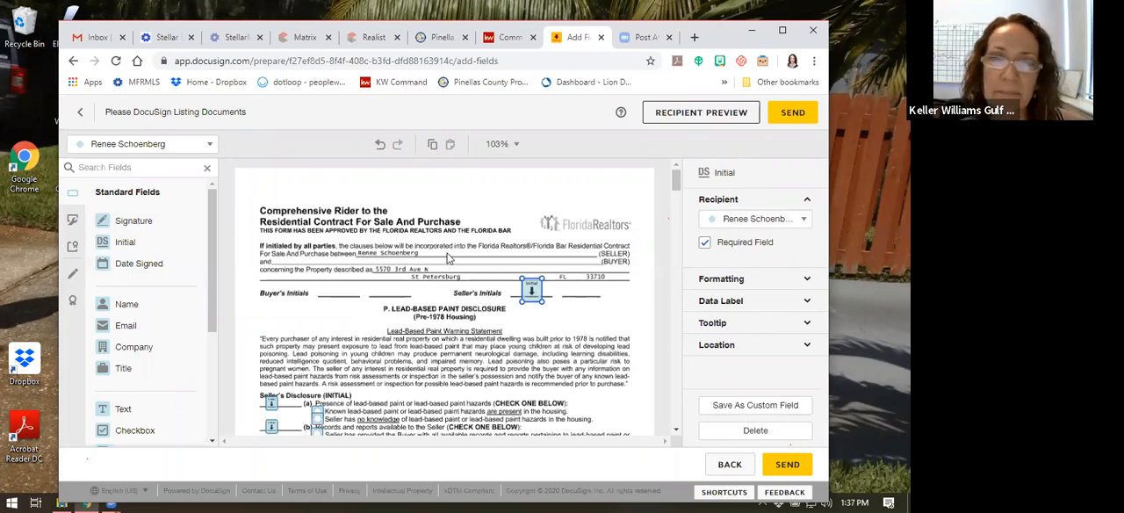
# Delete the seller's initial field from the Internet opt-out line in section 6(a) of the listing agreement
pyautogui.scroll(-5, 443, 263)
pyautogui.scroll(-6, 431, 267)
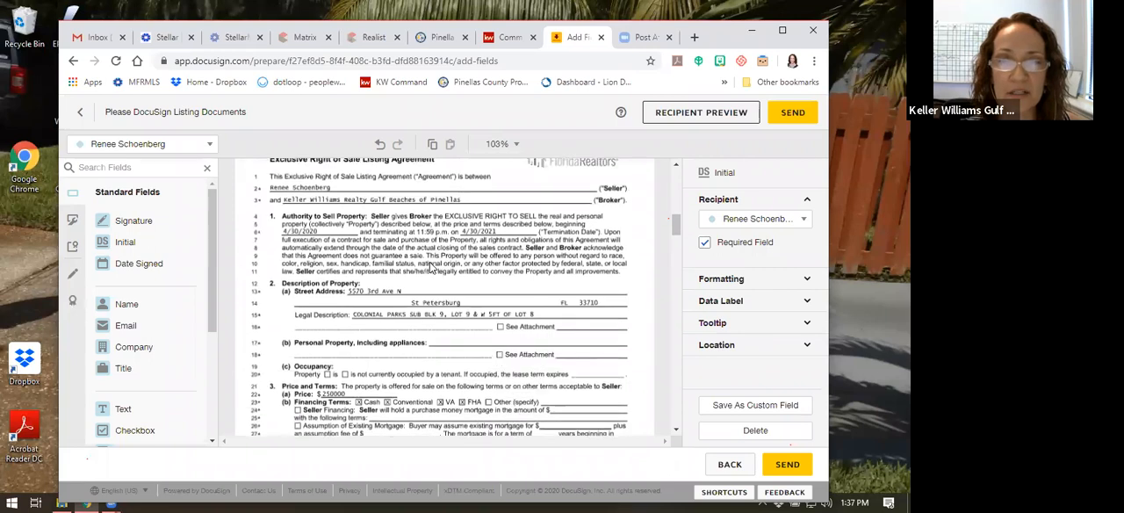
pyautogui.scroll(1, 389, 242)
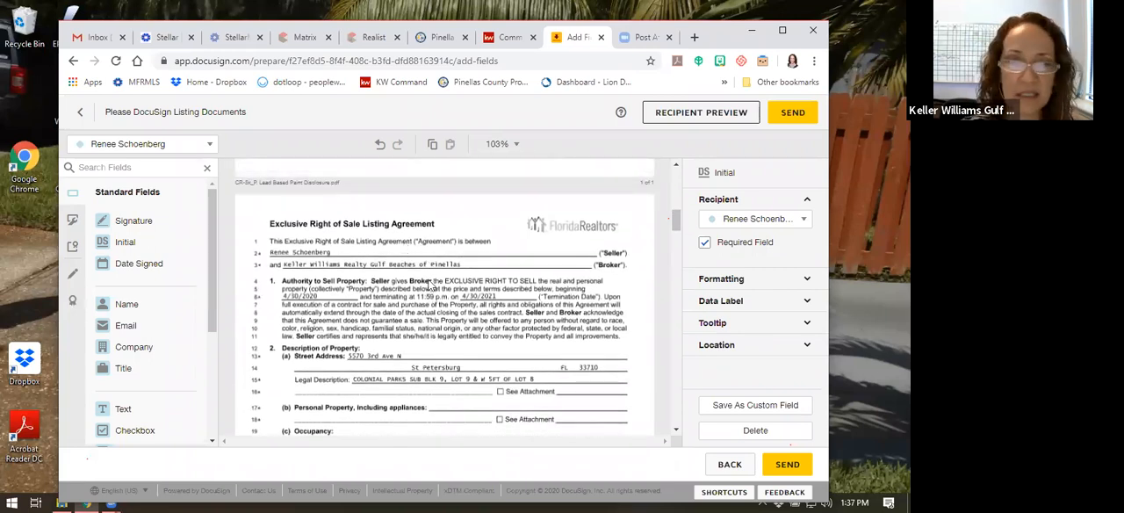
pyautogui.scroll(-2, 434, 280)
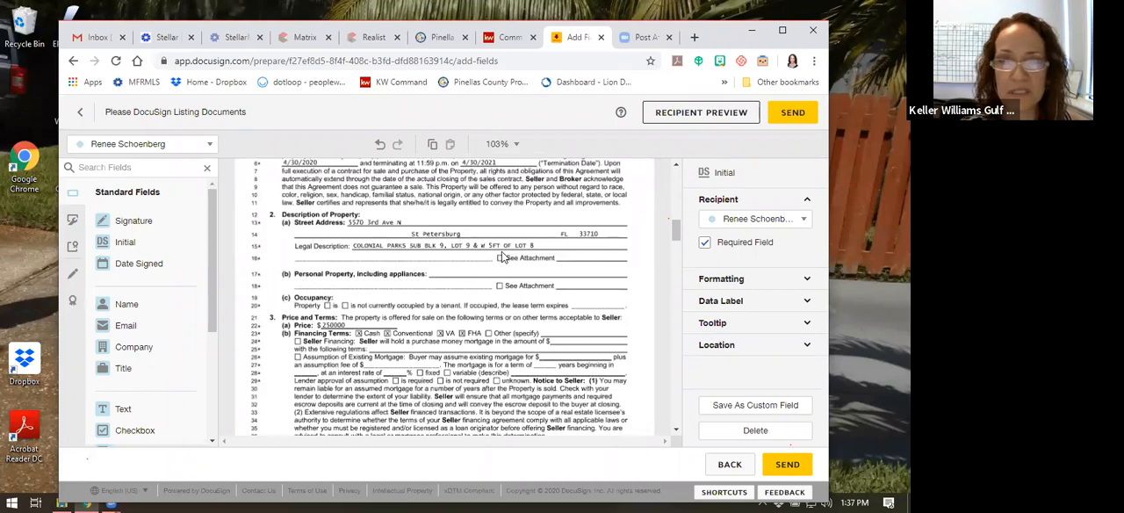
pyautogui.scroll(-2, 501, 251)
pyautogui.scroll(1, 396, 200)
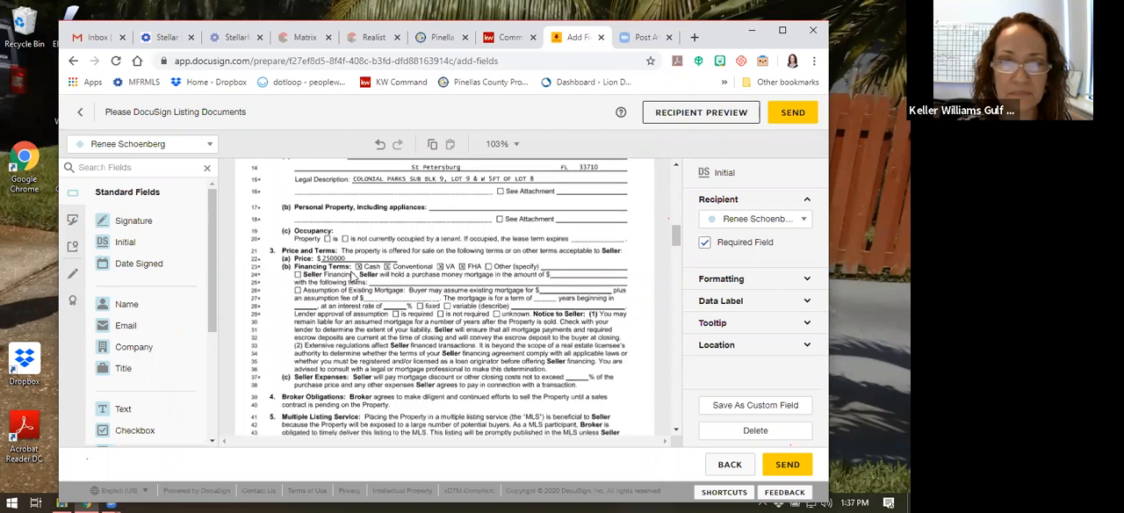
pyautogui.scroll(-4, 448, 263)
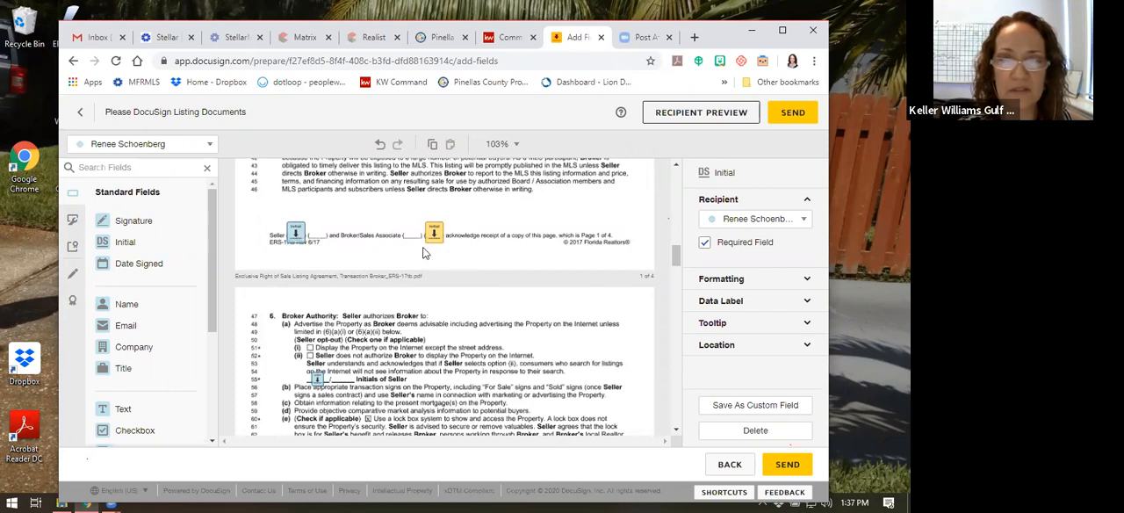
pyautogui.scroll(-1, 419, 256)
pyautogui.scroll(-1, 392, 360)
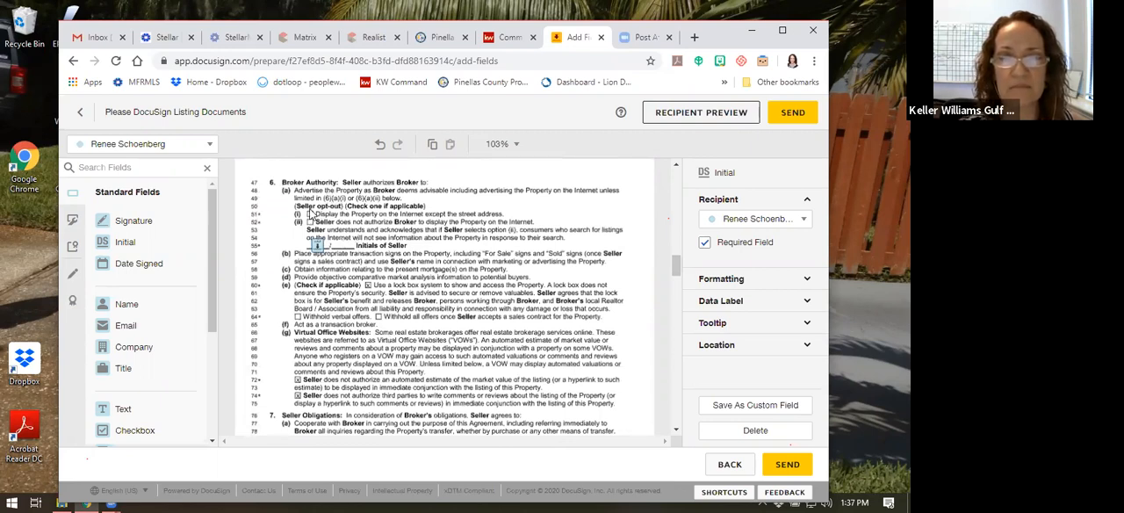
pyautogui.click(317, 248)
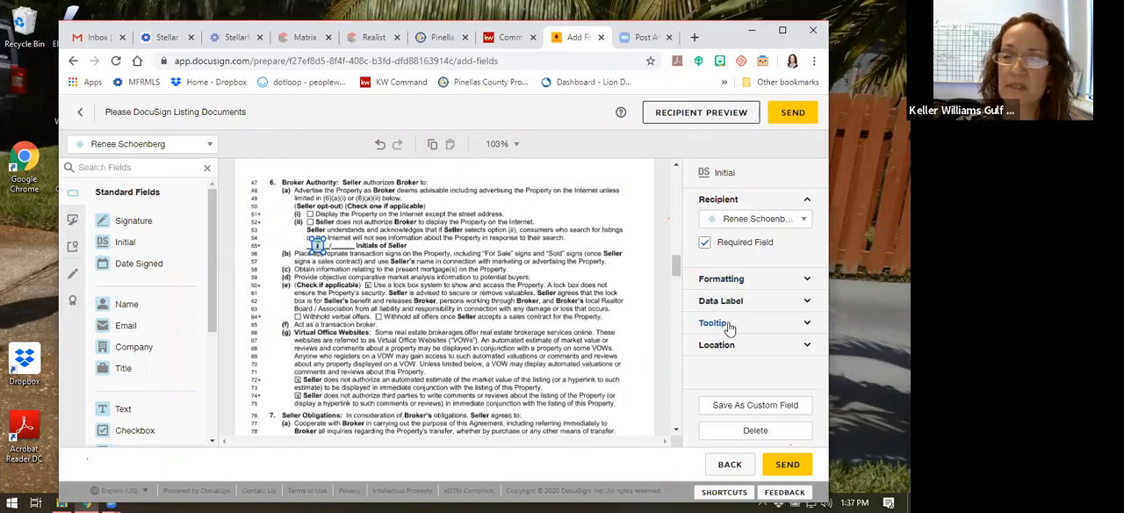
pyautogui.click(755, 431)
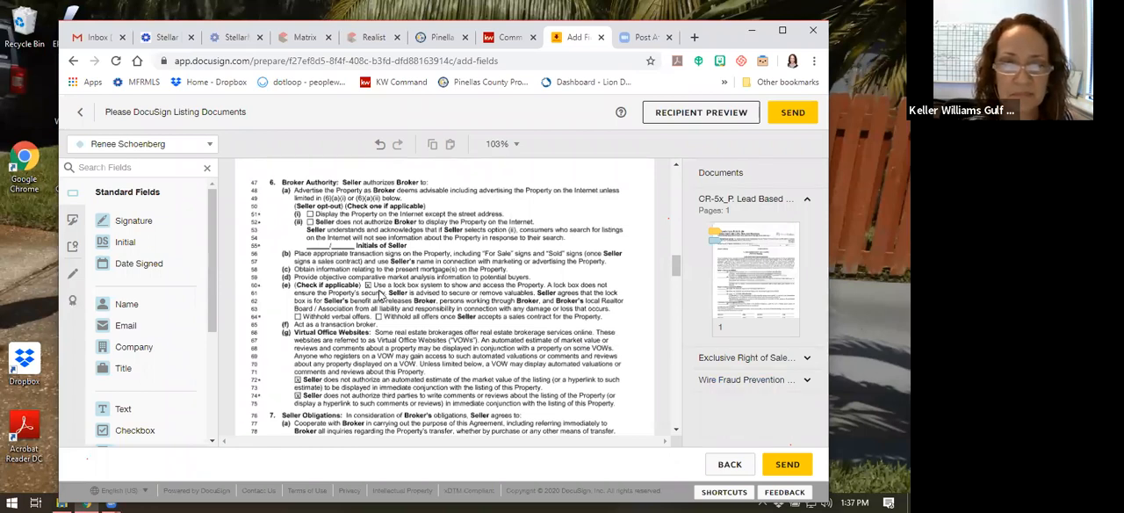
# Add a listing agent text field at the first percentage blank in section 9 of the listing agreement and narrow it
pyautogui.scroll(-5, 380, 296)
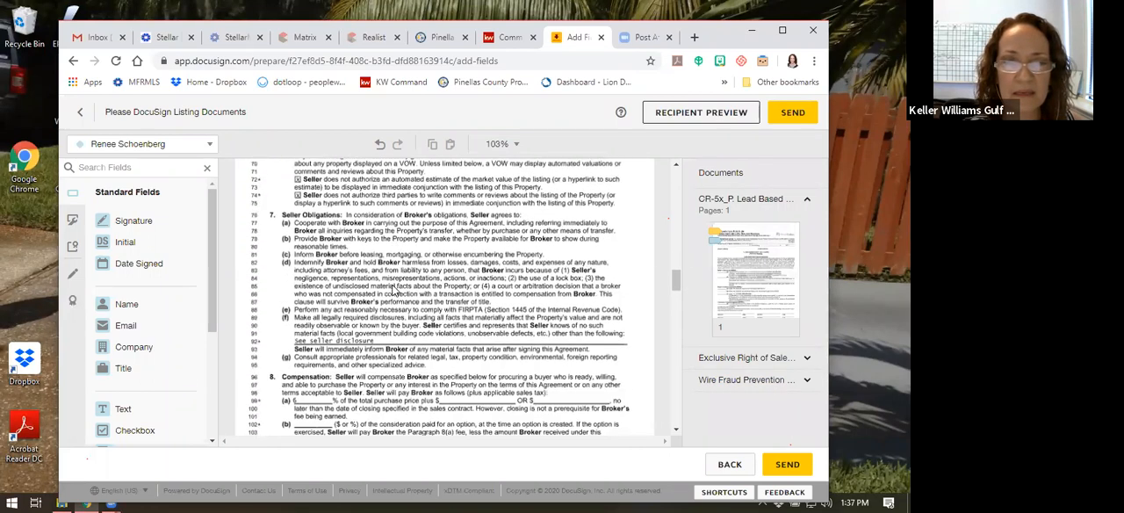
pyautogui.scroll(-3, 394, 293)
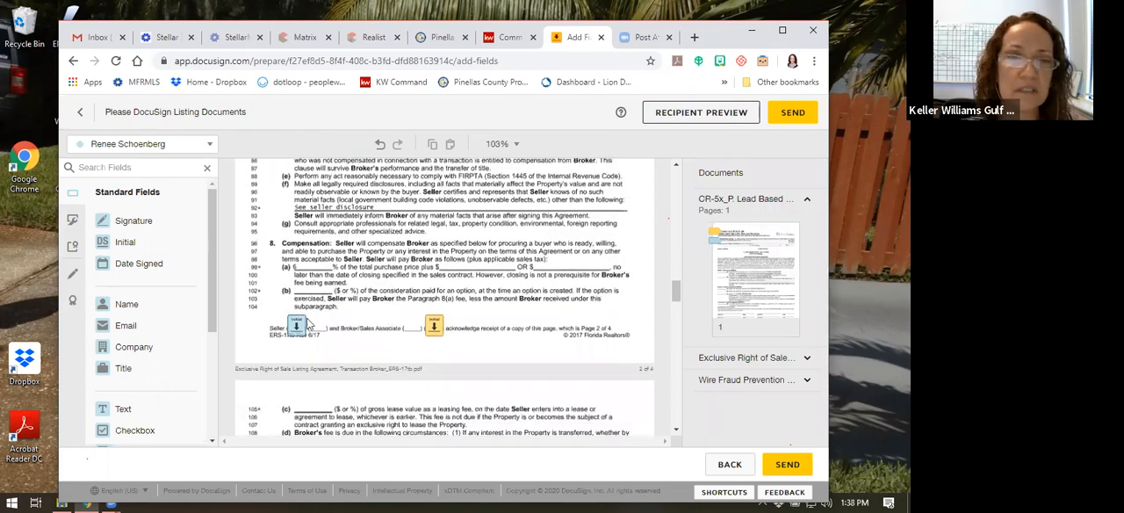
pyautogui.click(156, 145)
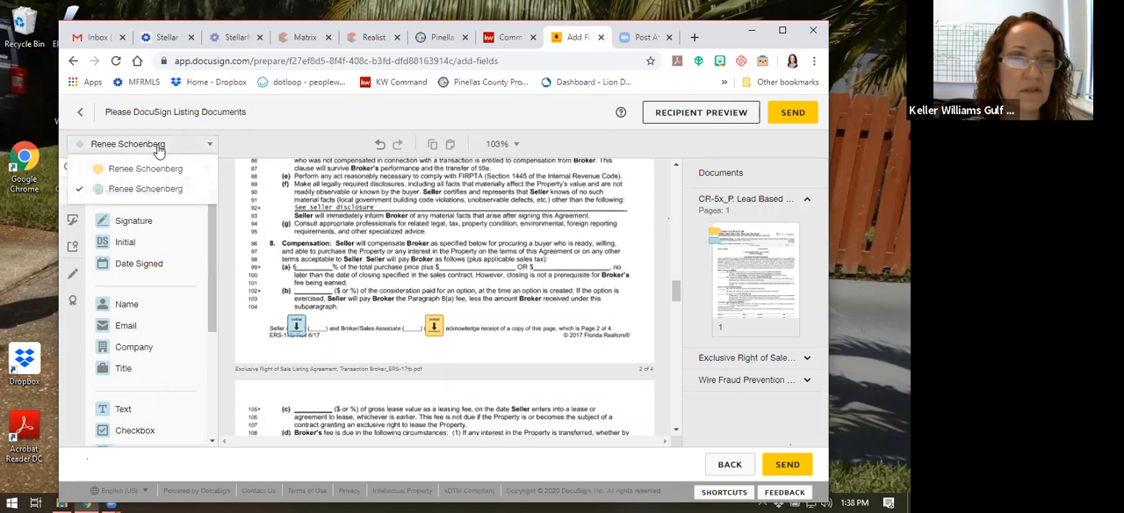
pyautogui.click(105, 168)
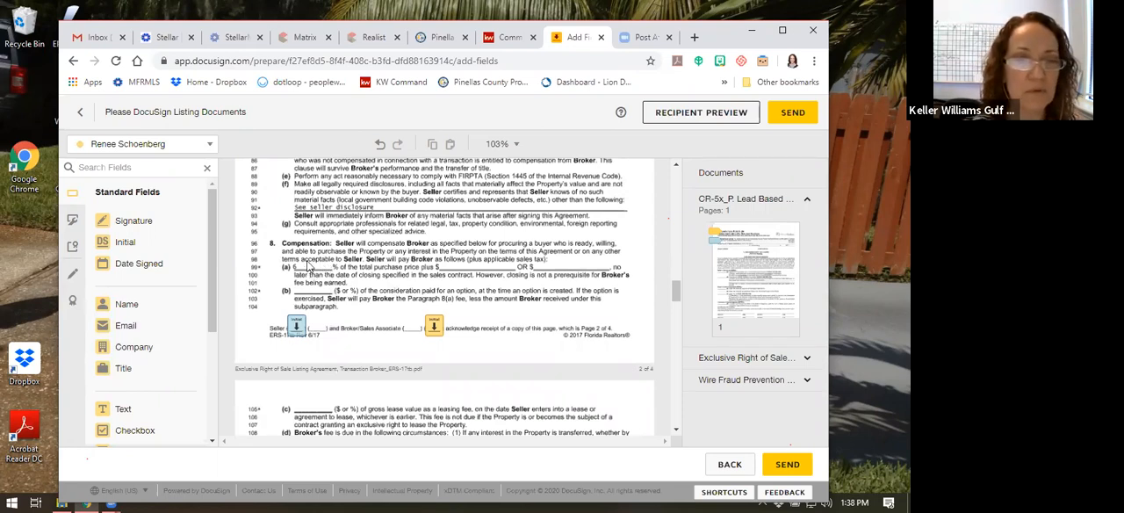
pyautogui.click(123, 412)
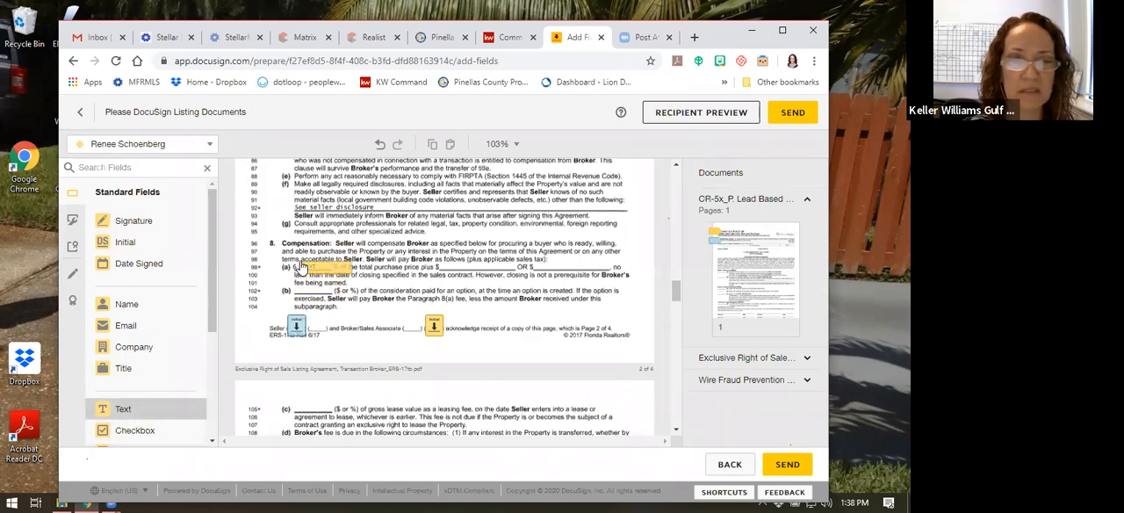
pyautogui.click(321, 325)
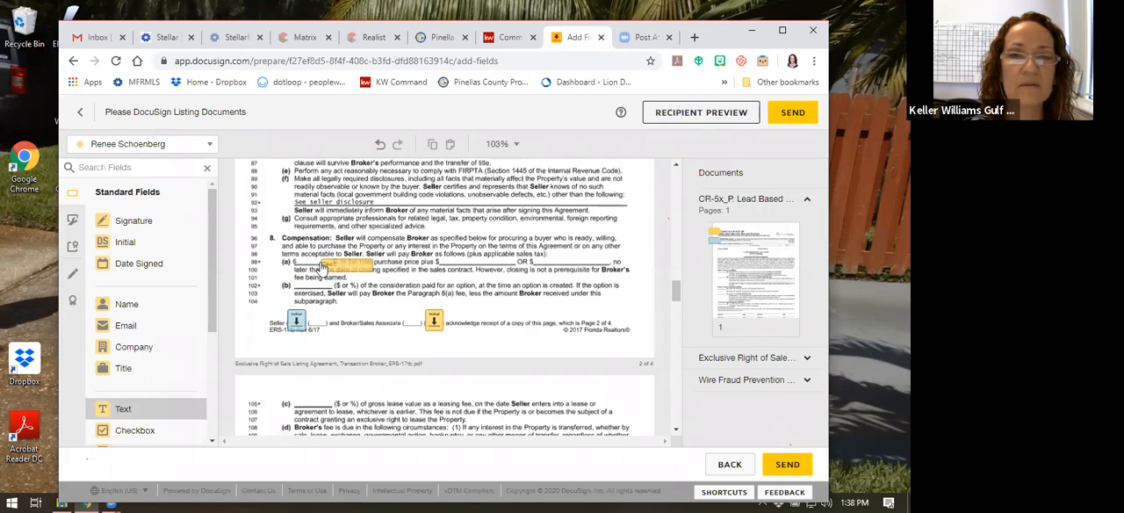
pyautogui.scroll(-3, 321, 268)
pyautogui.scroll(-3, 321, 268)
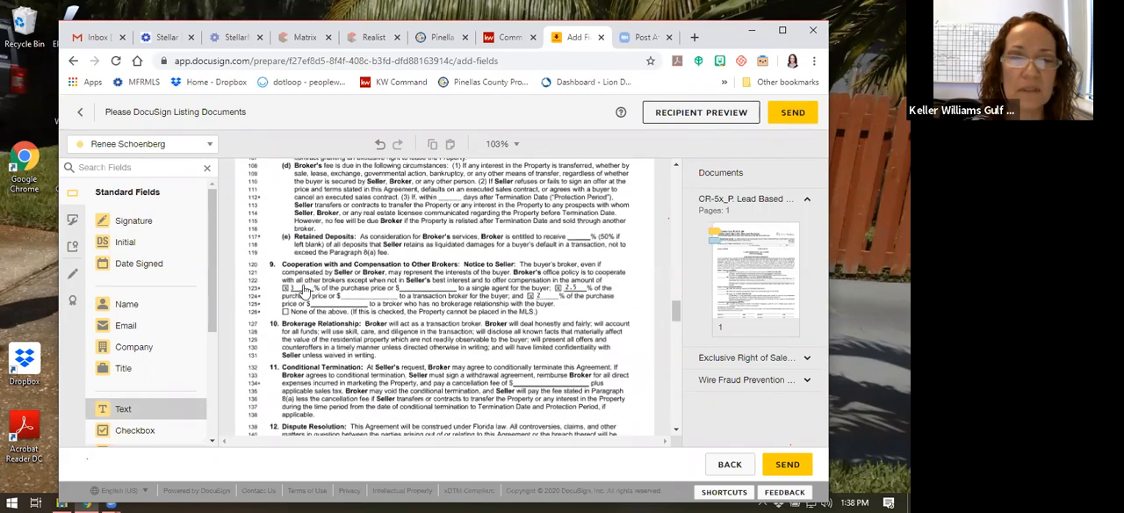
pyautogui.click(298, 290)
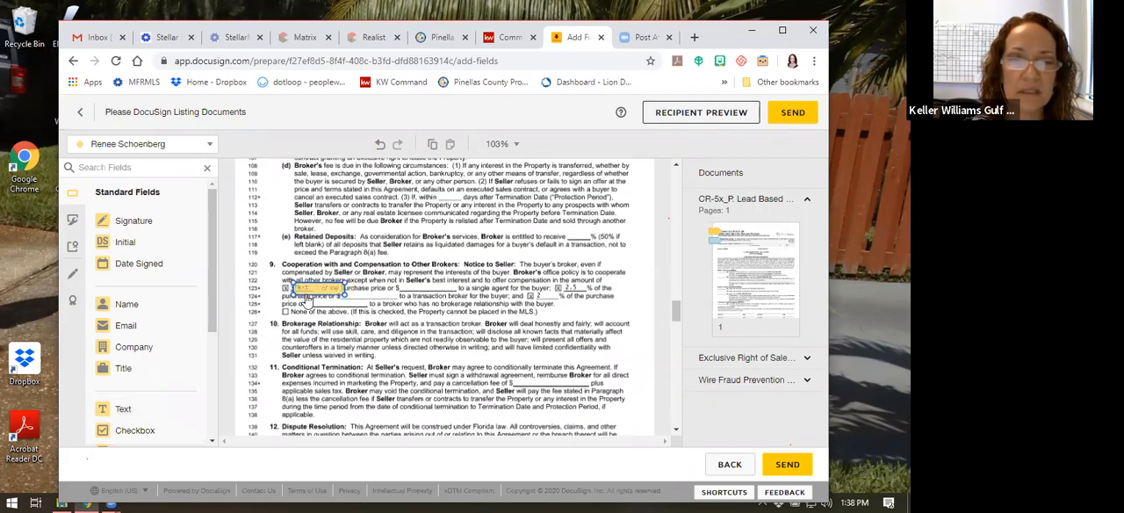
pyautogui.moveTo(343, 294); pyautogui.dragTo(319, 290)
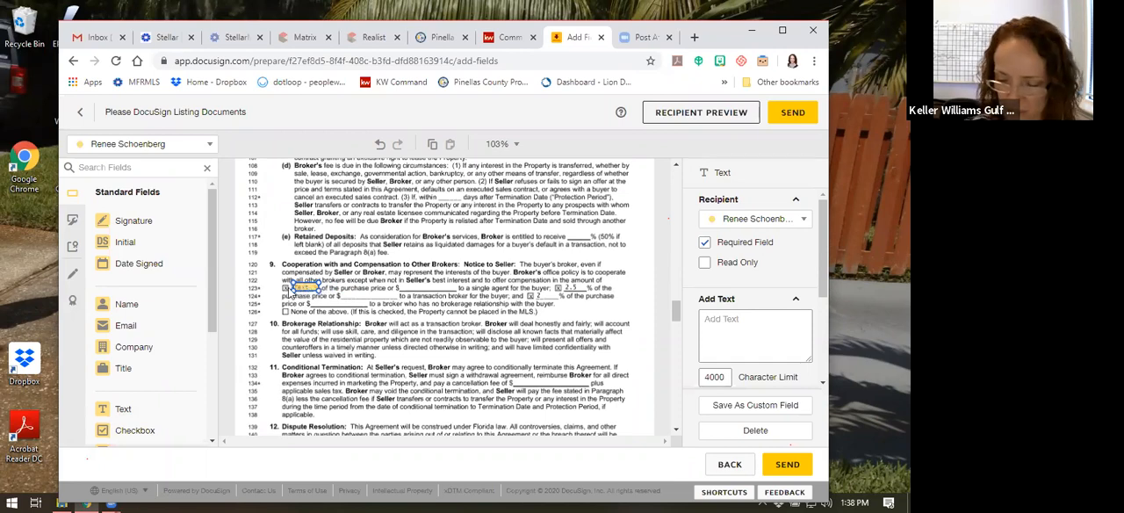
# Enter -295 in the new section 9 text field and set its font size to 7
pyautogui.write('2.5')
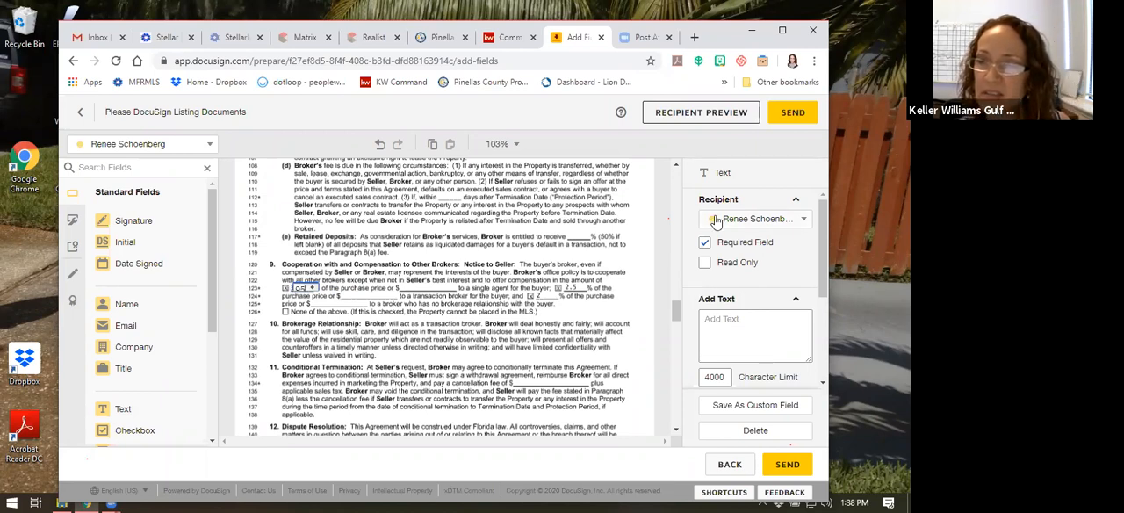
pyautogui.scroll(-3, 715, 220)
pyautogui.scroll(3, 715, 217)
pyautogui.scroll(-3, 716, 216)
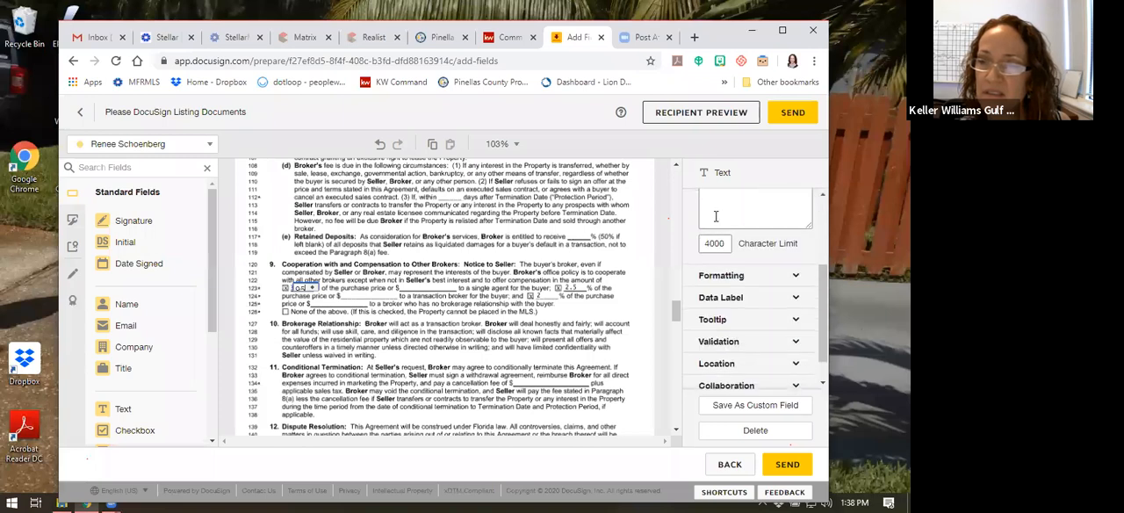
pyautogui.click(720, 276)
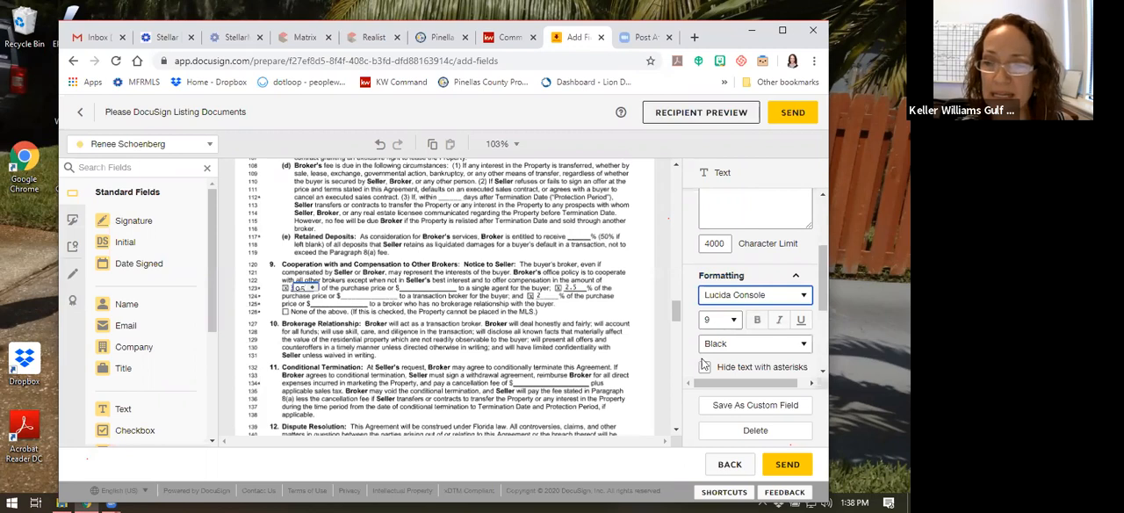
pyautogui.click(735, 320)
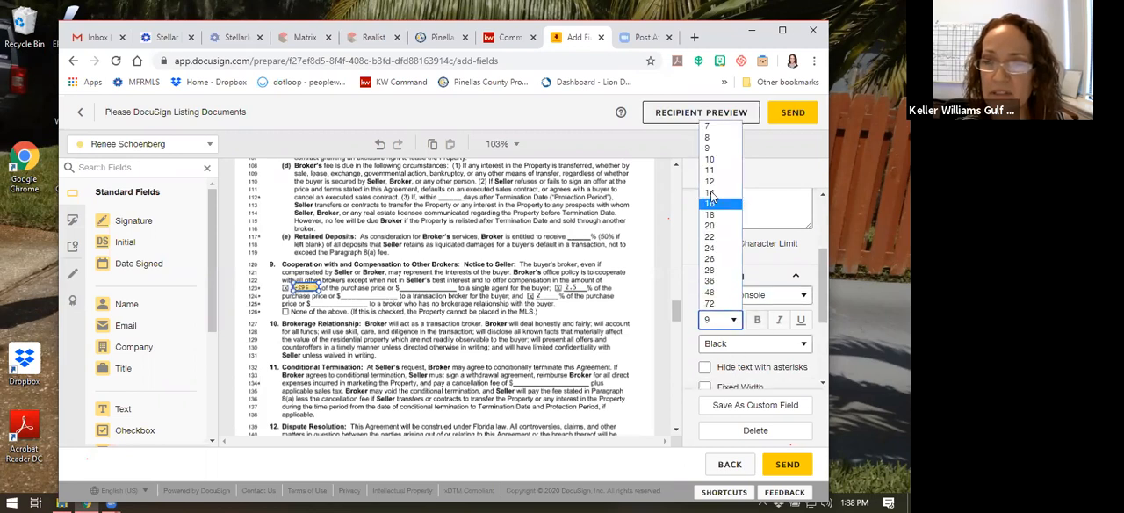
pyautogui.click(709, 129)
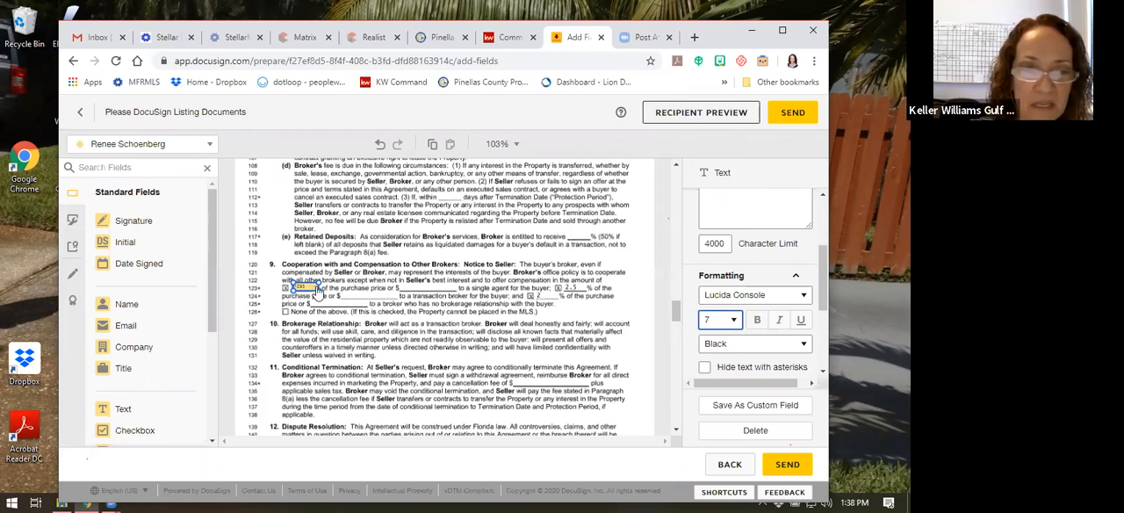
# Narrow the -295 text field further to fit before the percent sign, keeping it selected
pyautogui.click(313, 292)
pyautogui.moveTo(313, 292); pyautogui.dragTo(314, 288)
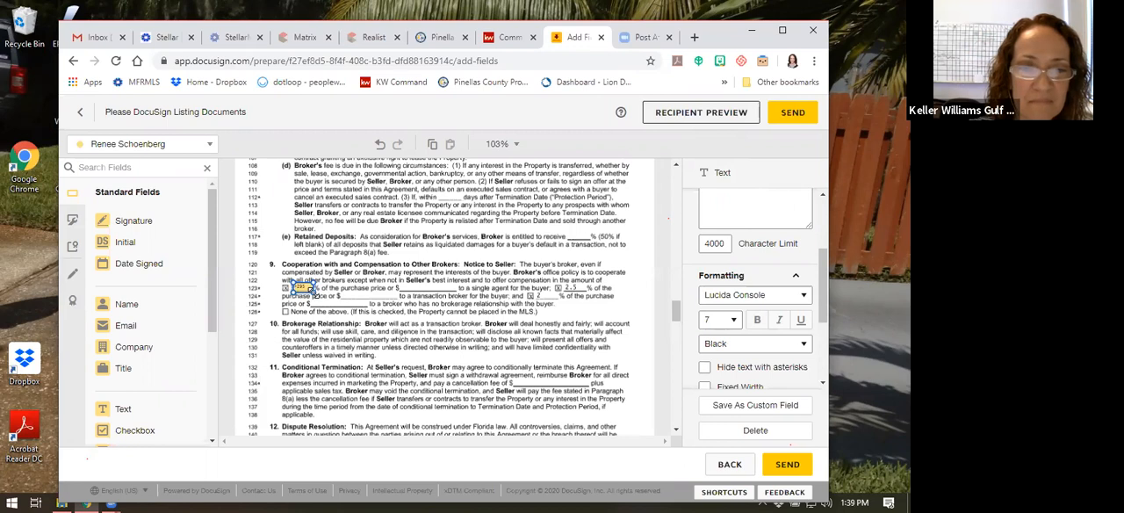
pyautogui.click(304, 278)
pyautogui.click(304, 288)
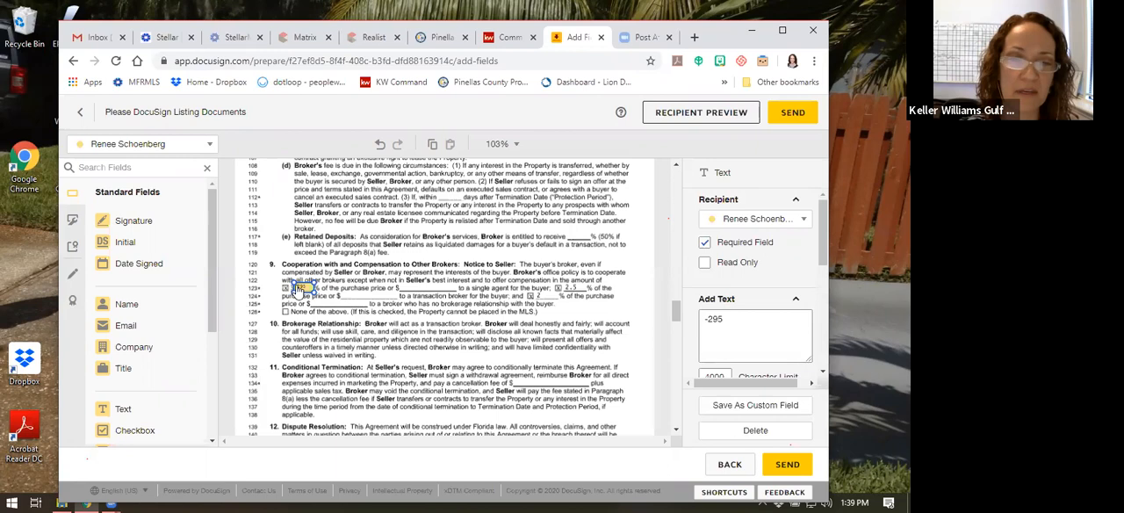
# Review the agent and seller fields on pages 3 and 4 of the listing agreement, from section 9 to the signature block
pyautogui.click(296, 326)
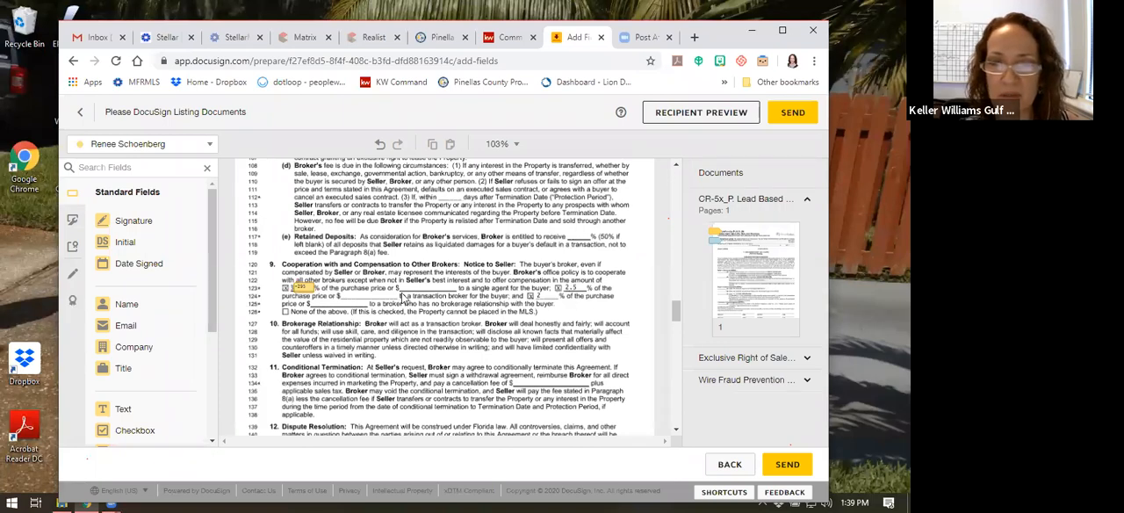
pyautogui.scroll(-2, 465, 325)
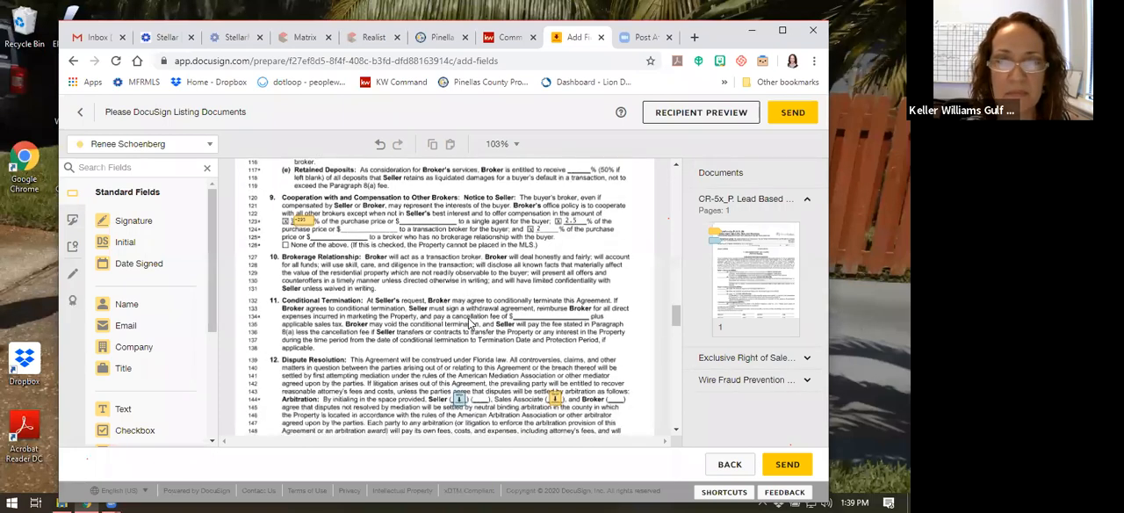
pyautogui.scroll(-2, 471, 325)
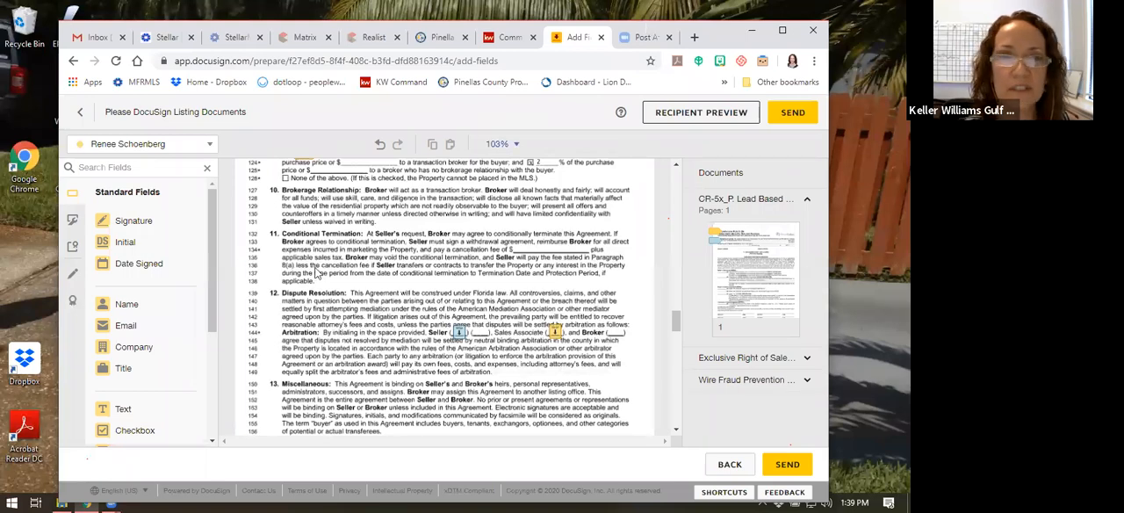
pyautogui.scroll(-12, 316, 272)
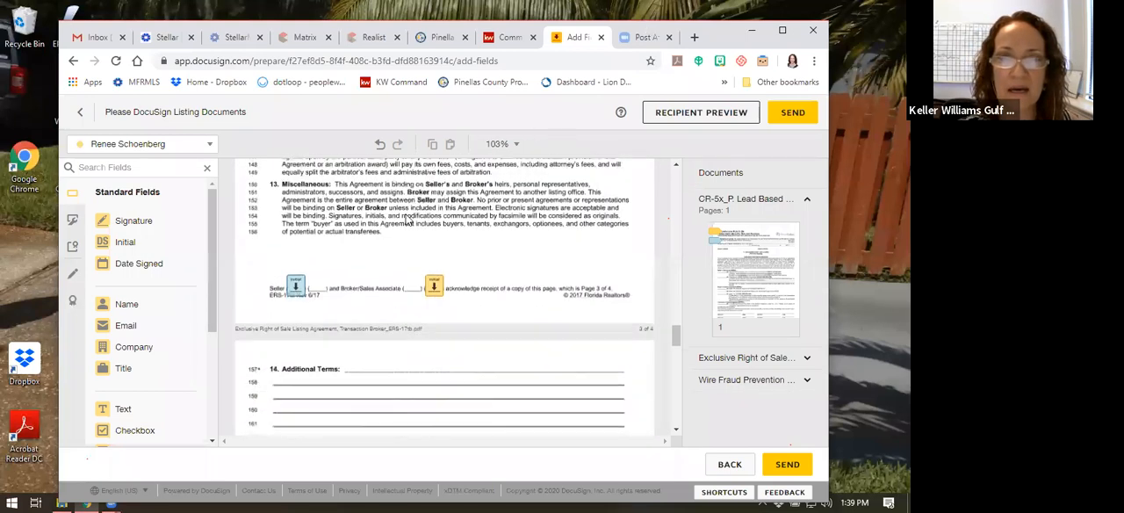
pyautogui.scroll(6, 489, 230)
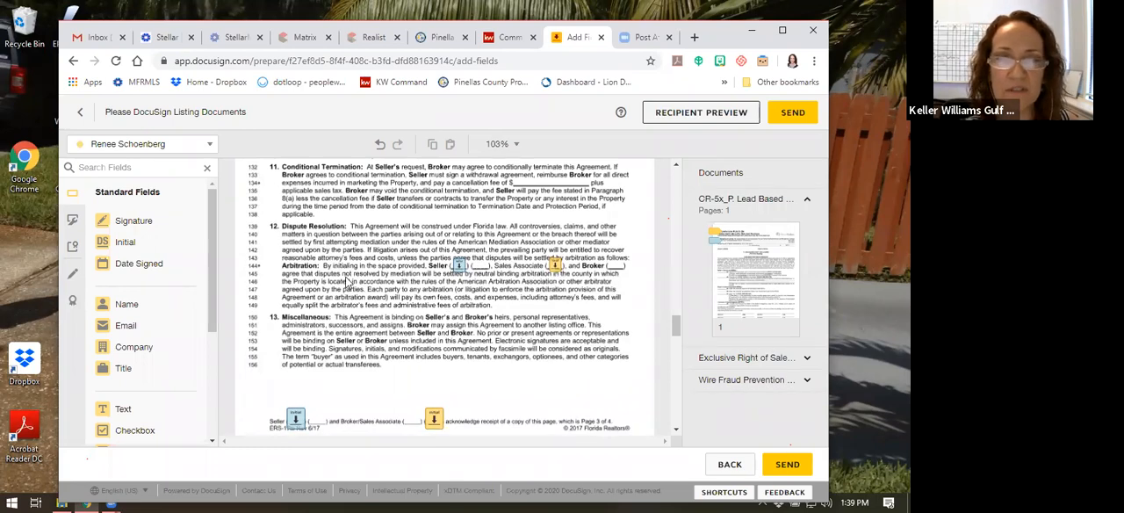
pyautogui.scroll(-2, 392, 279)
pyautogui.scroll(-4, 342, 211)
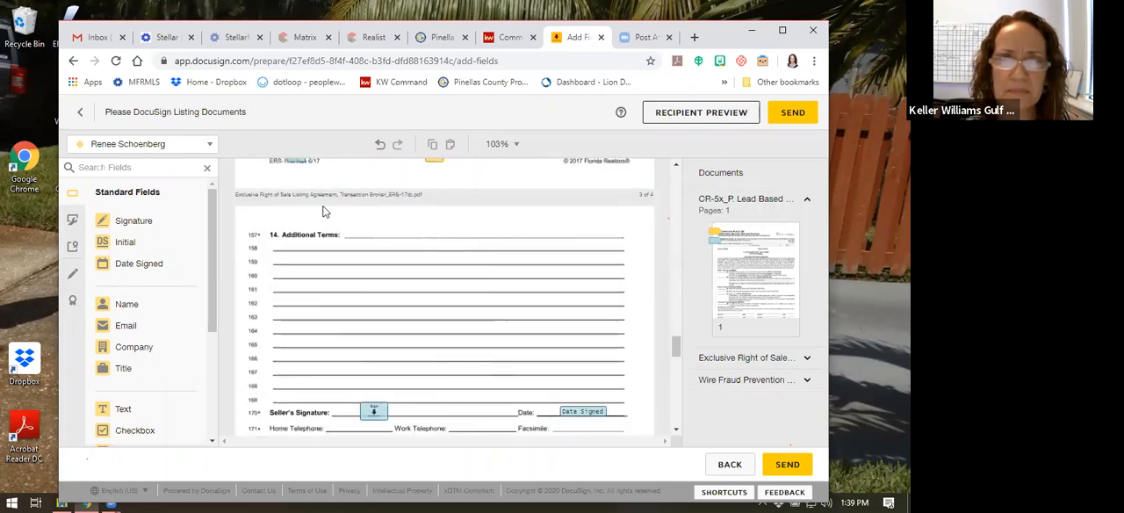
pyautogui.scroll(2, 416, 227)
pyautogui.scroll(-3, 416, 227)
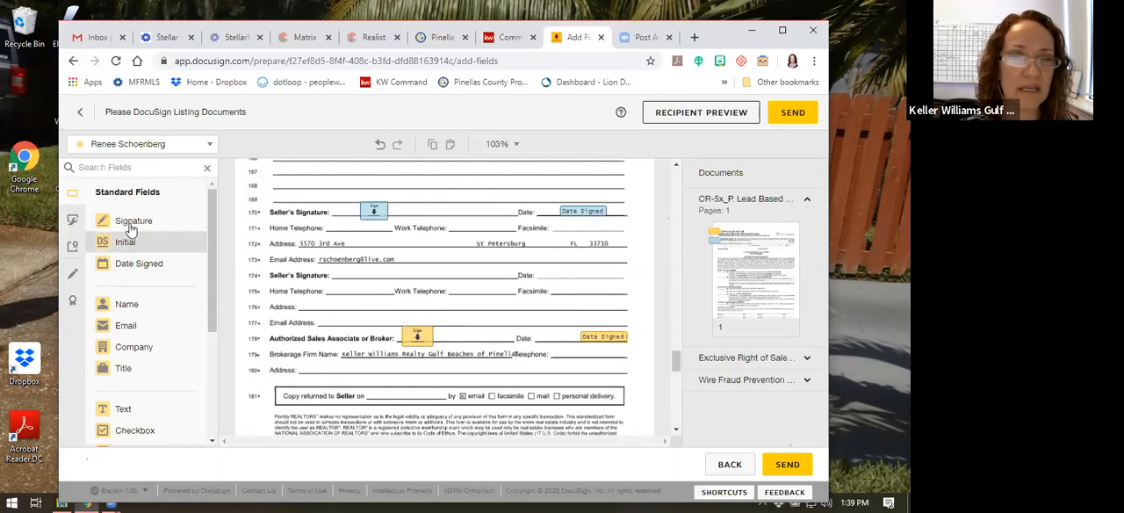
# Add a seller Date Signed field after "Copy returned to Seller on" on page 4 of the listing agreement and set its font size to 8
pyautogui.click(136, 148)
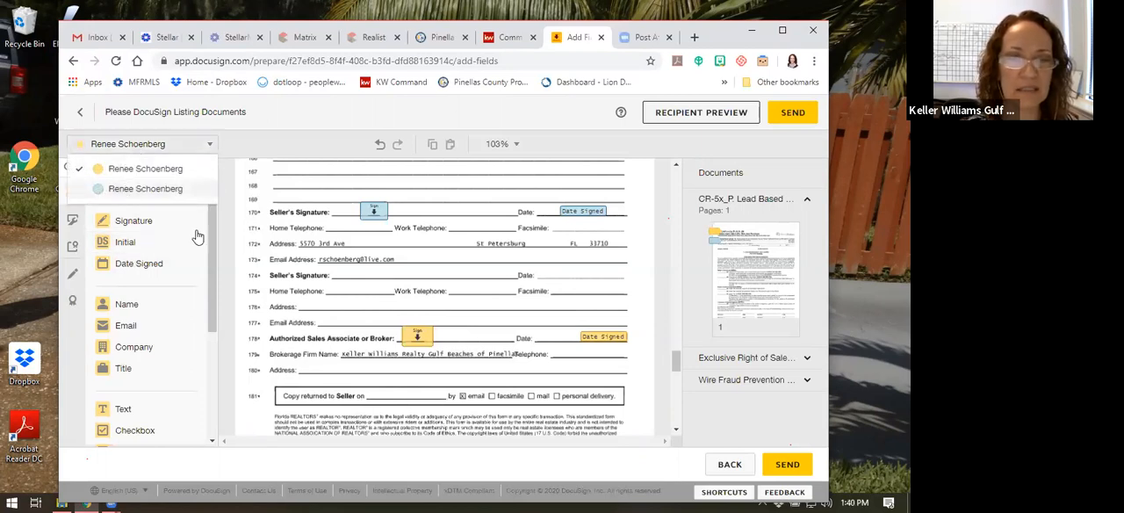
pyautogui.click(132, 189)
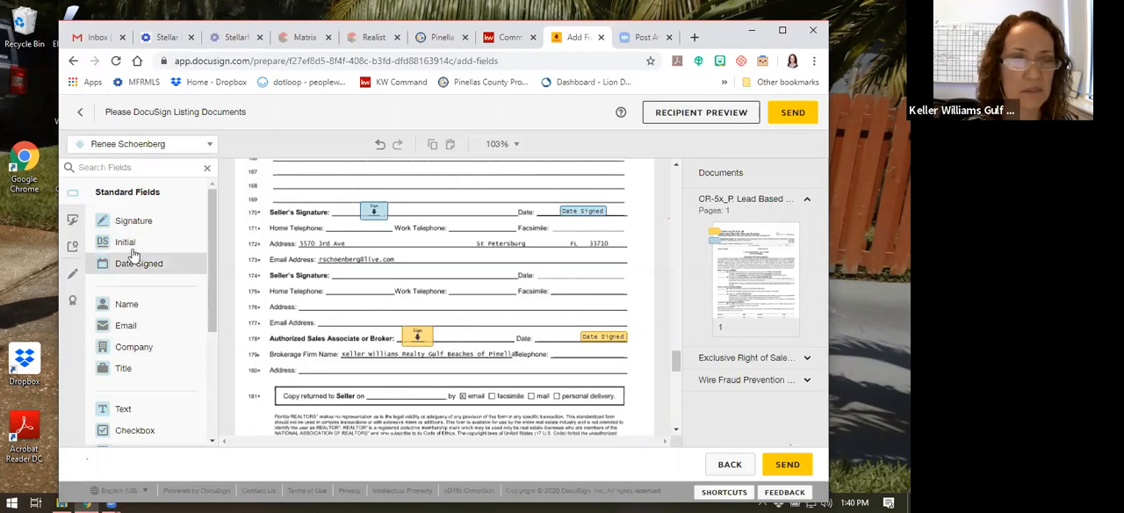
pyautogui.moveTo(125, 265); pyautogui.dragTo(370, 395)
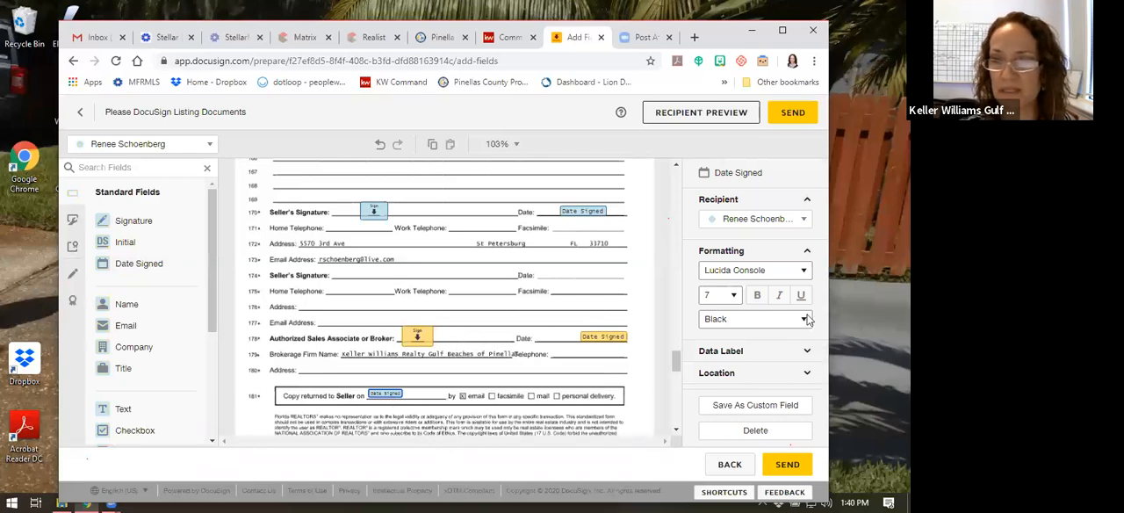
pyautogui.click(733, 295)
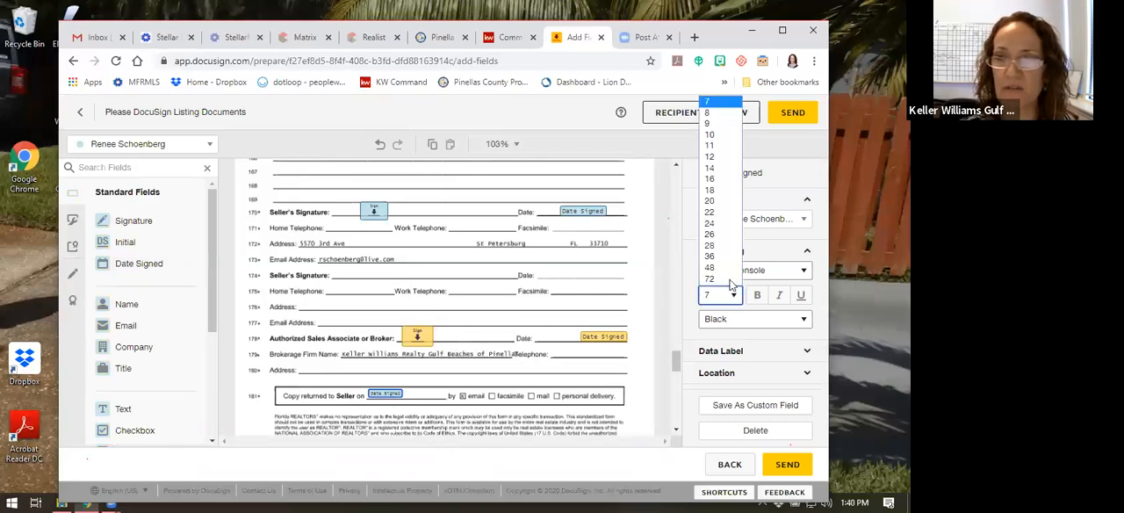
pyautogui.click(711, 113)
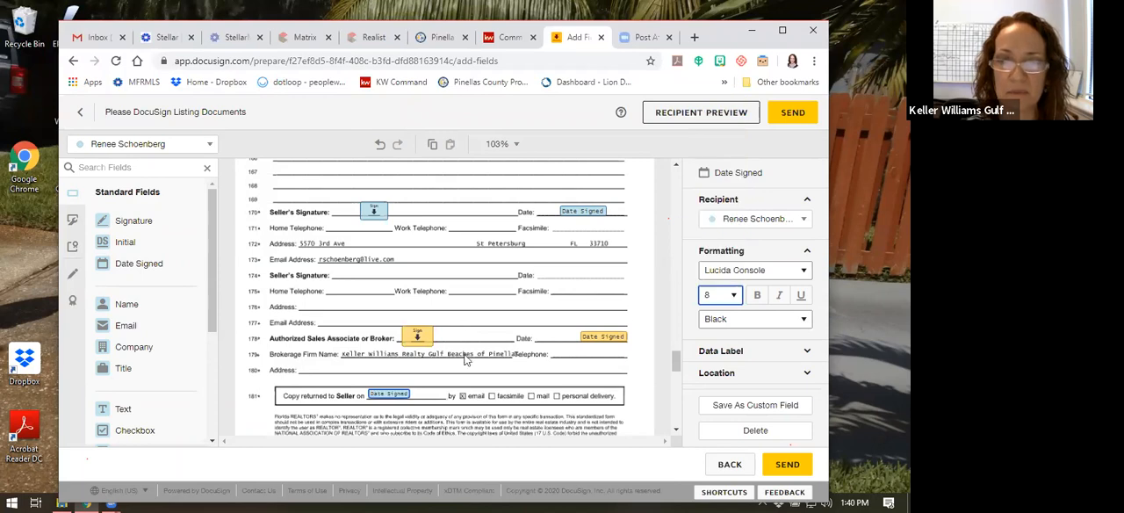
pyautogui.click(579, 380)
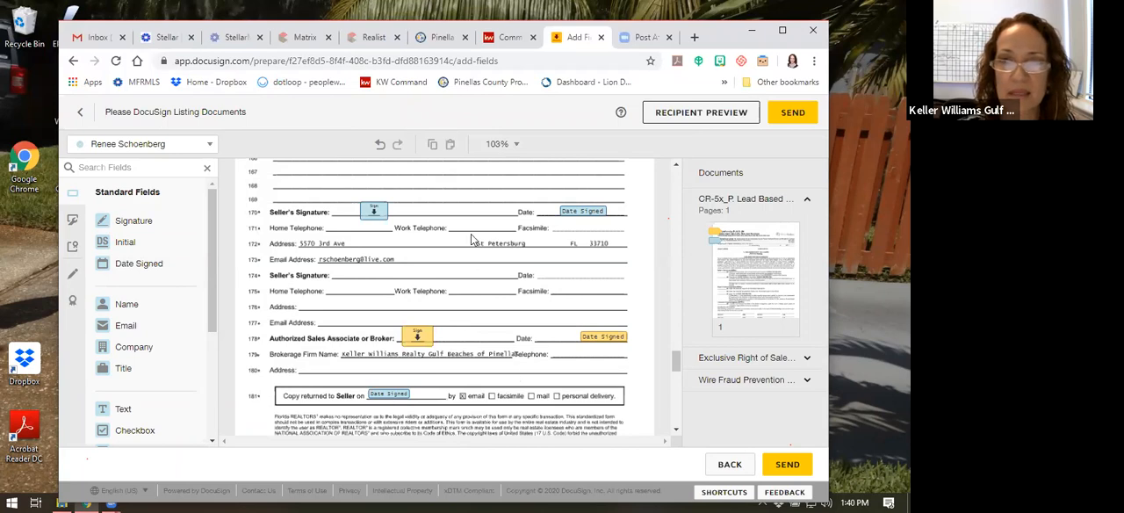
# Check the field placement in the wire fraud notice and back through the listing agreement, and send the envelope
pyautogui.scroll(-10, 477, 235)
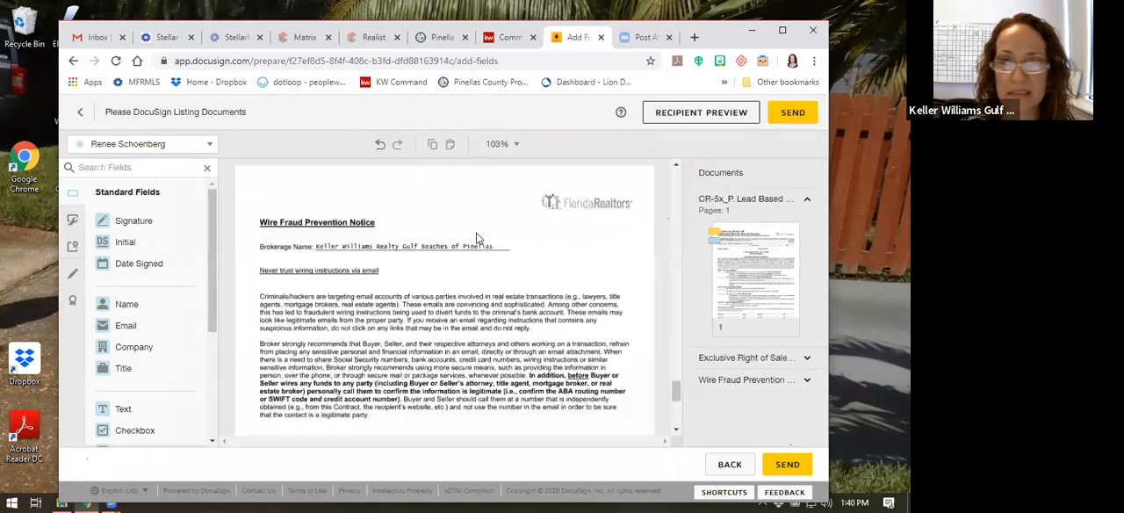
pyautogui.scroll(-5, 476, 235)
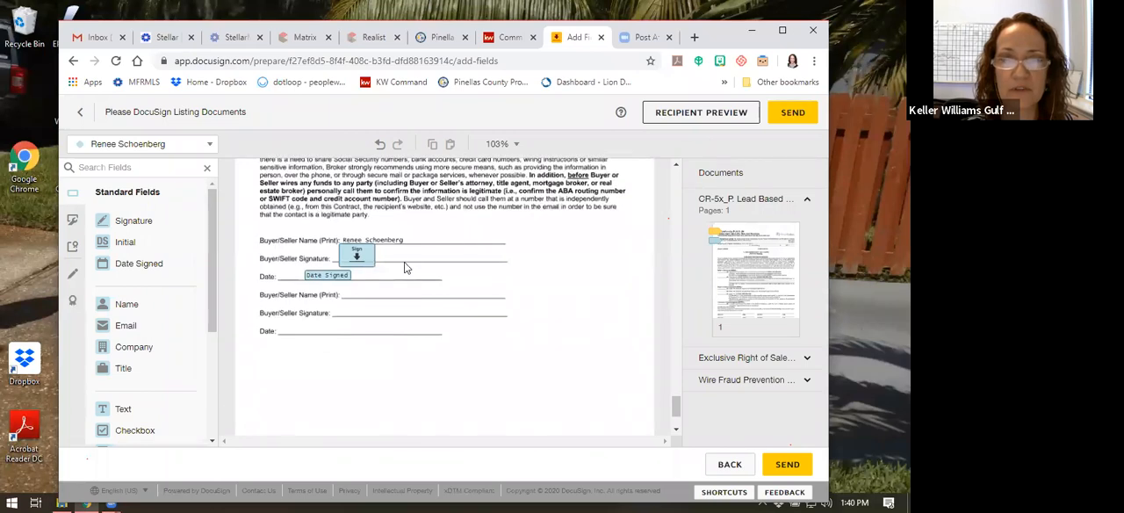
pyautogui.scroll(-2, 417, 322)
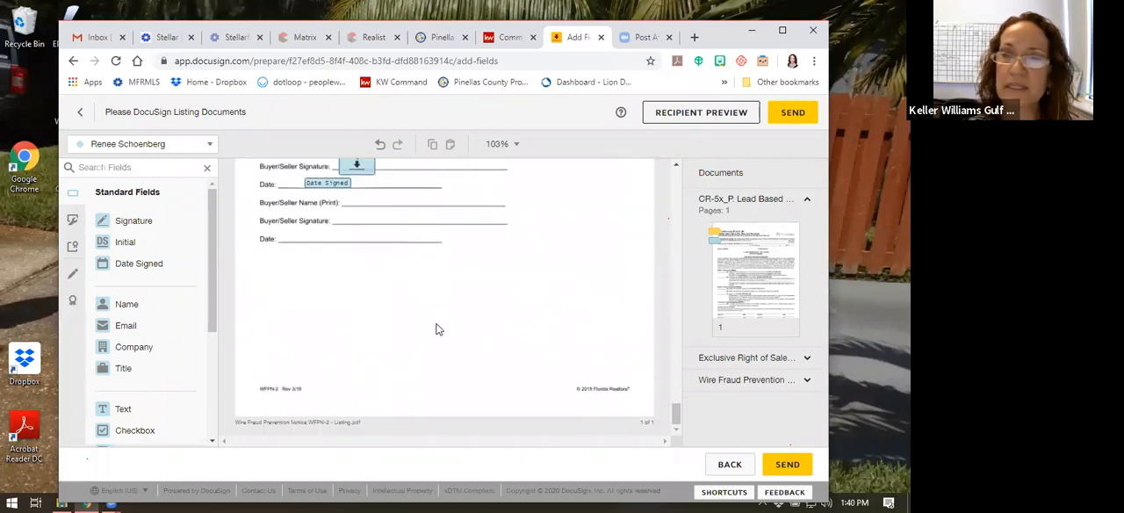
pyautogui.scroll(15, 439, 329)
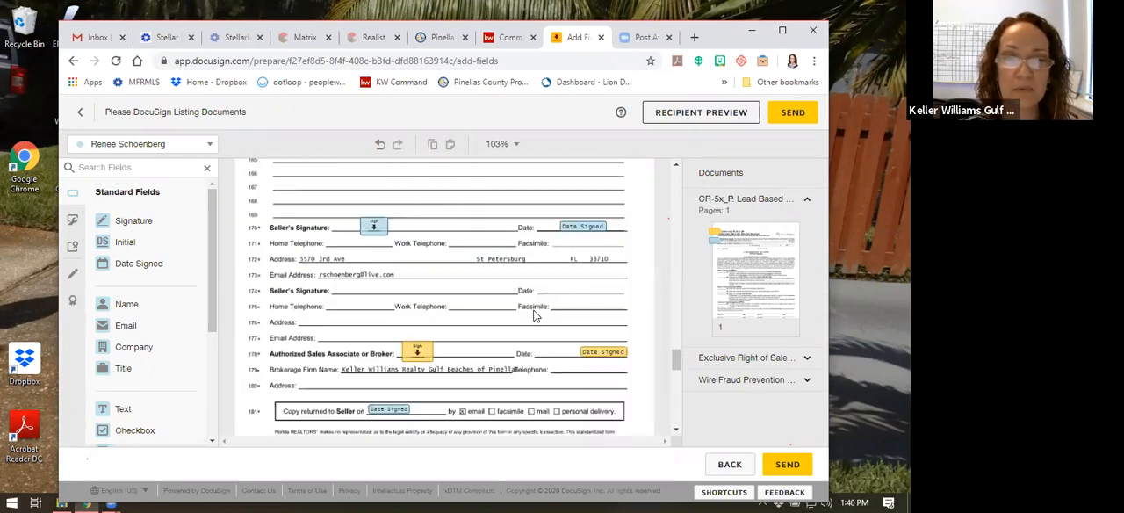
pyautogui.scroll(1, 518, 314)
pyautogui.scroll(15, 496, 312)
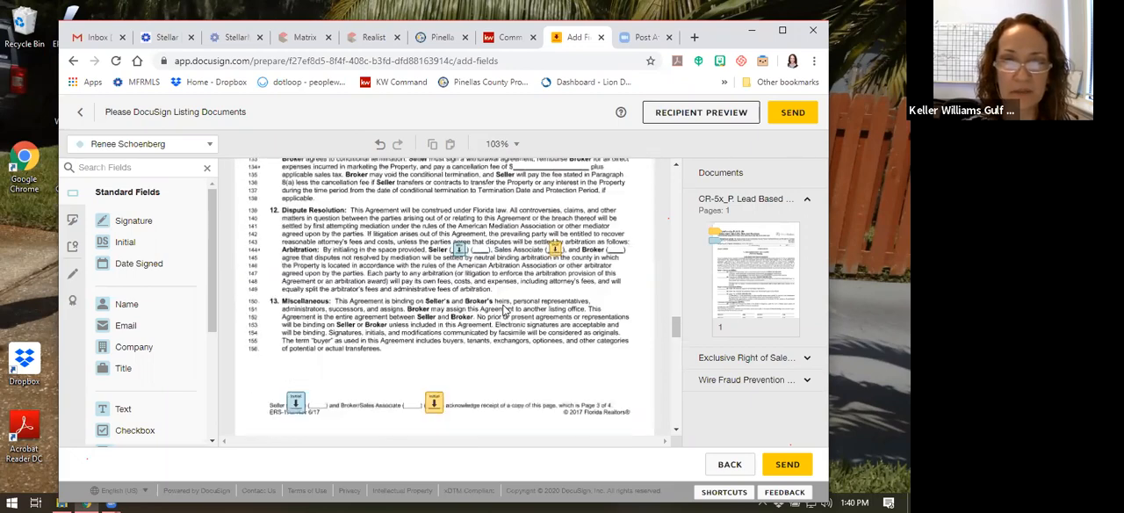
pyautogui.scroll(5, 504, 309)
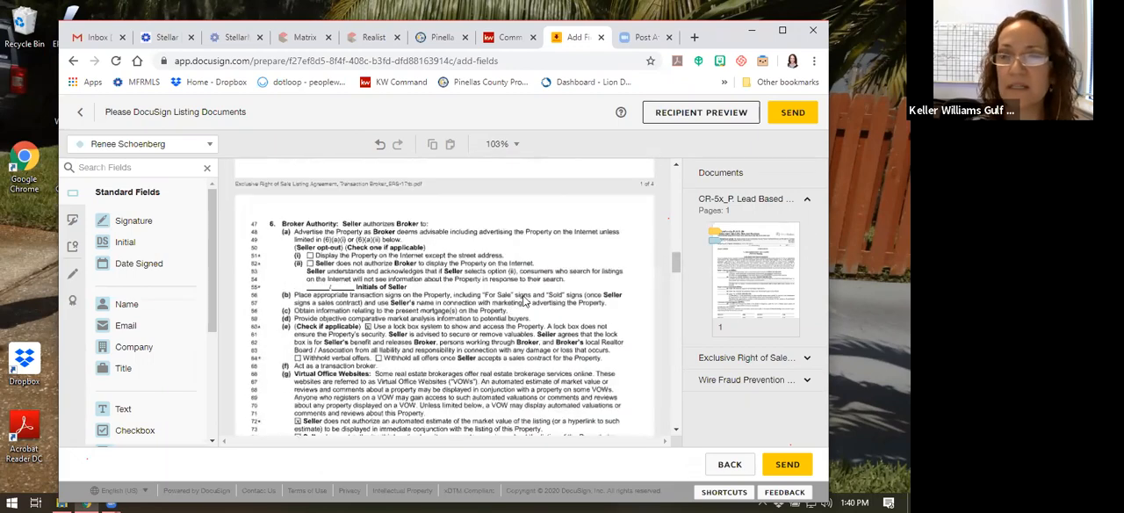
pyautogui.click(794, 113)
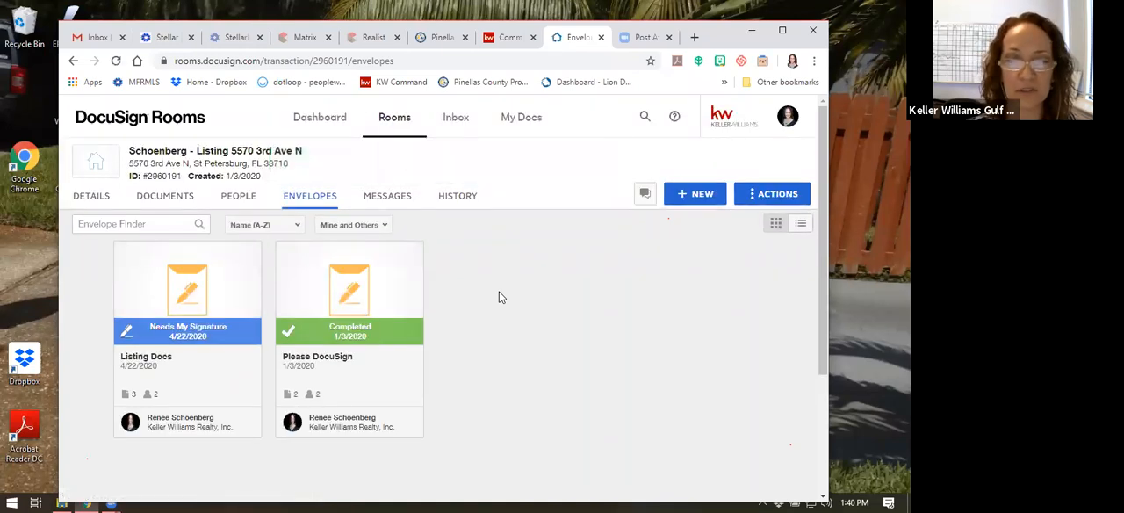
# Open the Listing Docs envelope for signing as the listing agent and continue to its documents
pyautogui.click(188, 338)
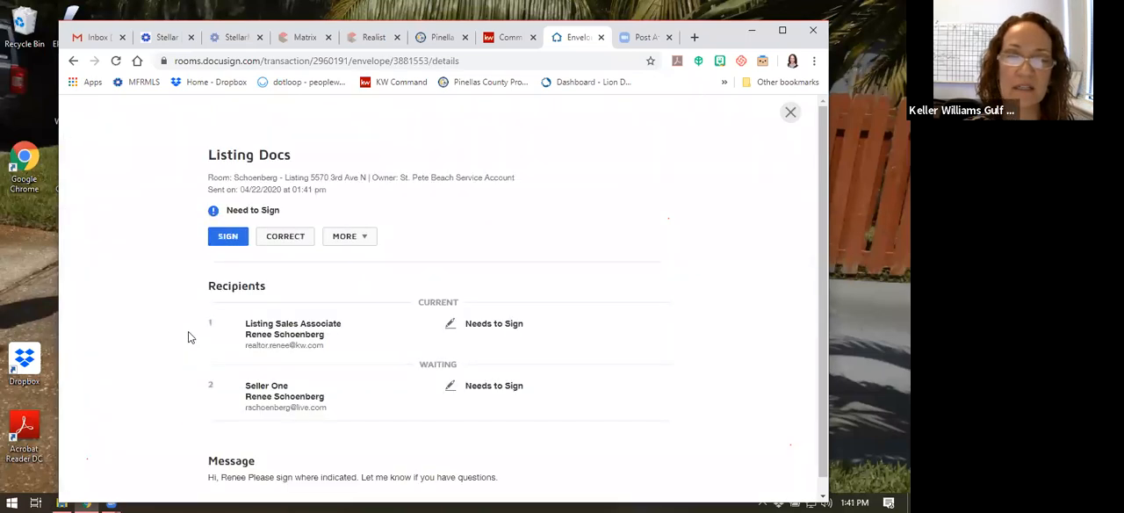
pyautogui.click(233, 237)
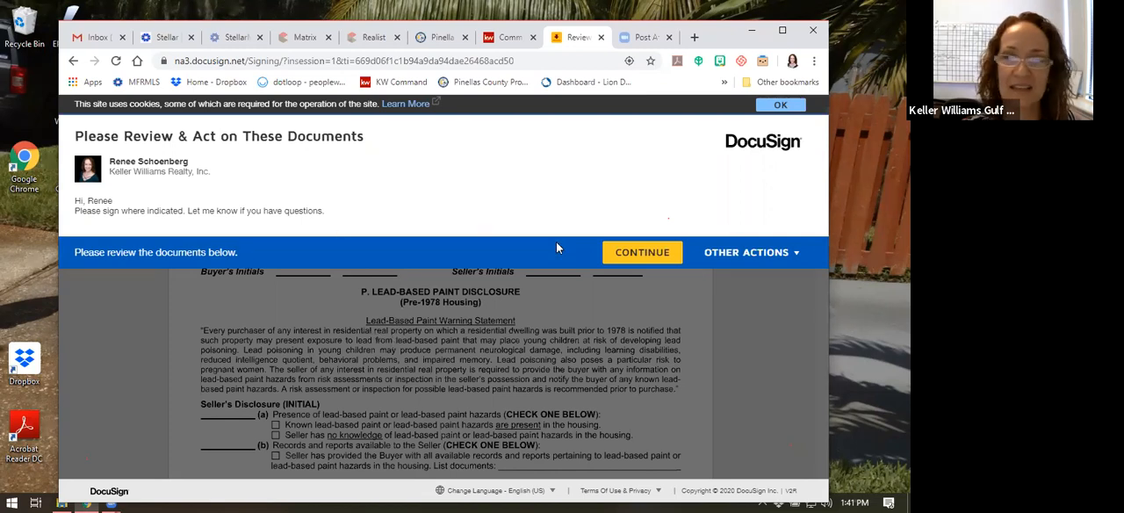
pyautogui.click(646, 252)
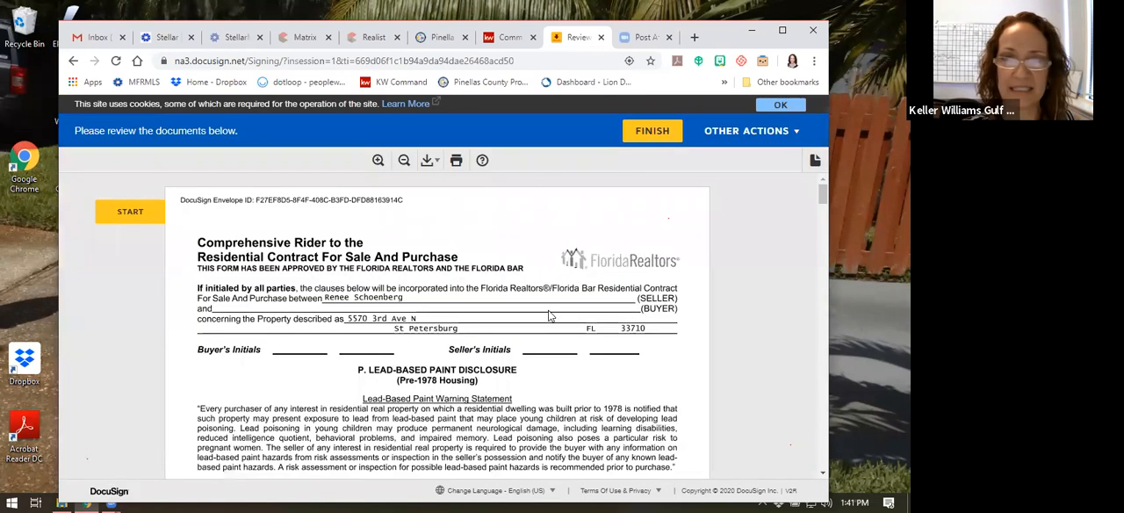
# Initial the licensee's acknowledgement and sign as listing licensee on the lead-based paint disclosure
pyautogui.click(130, 211)
pyautogui.click(130, 211)
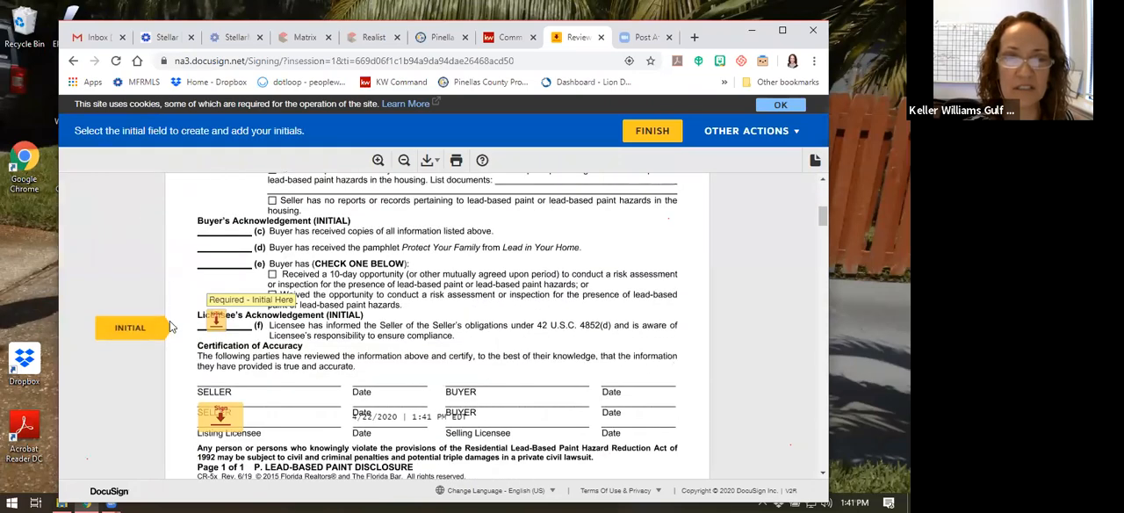
pyautogui.click(219, 322)
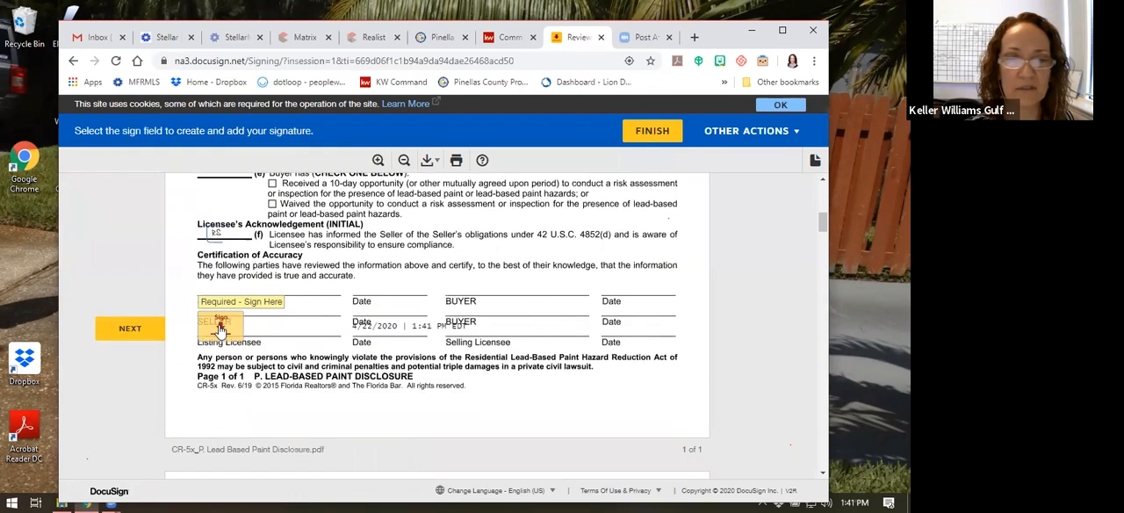
pyautogui.click(219, 325)
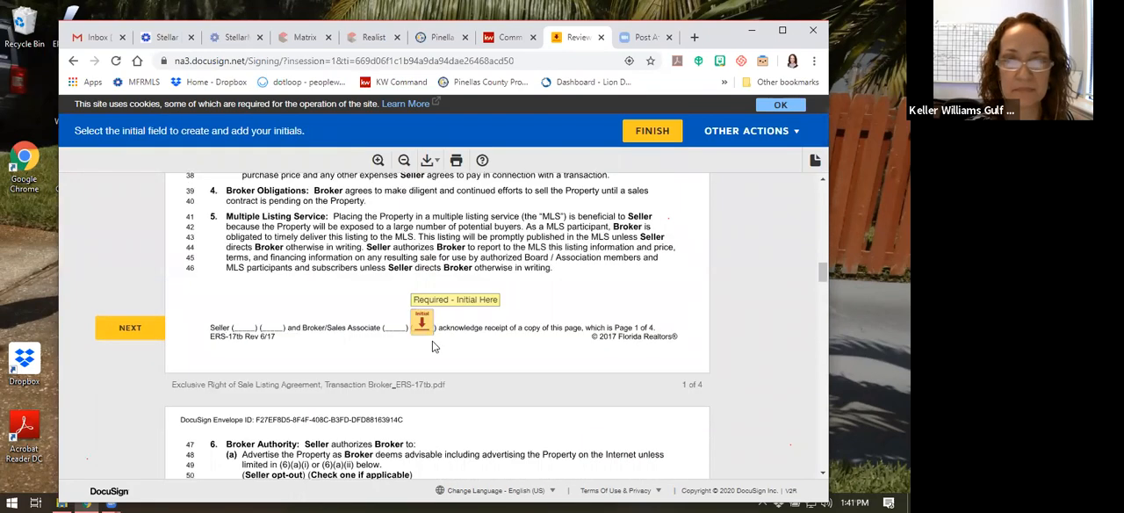
# Initial pages 1 to 3 of the listing agreement as sales associate, including the arbitration clause in section 12
pyautogui.click(421, 323)
pyautogui.click(422, 323)
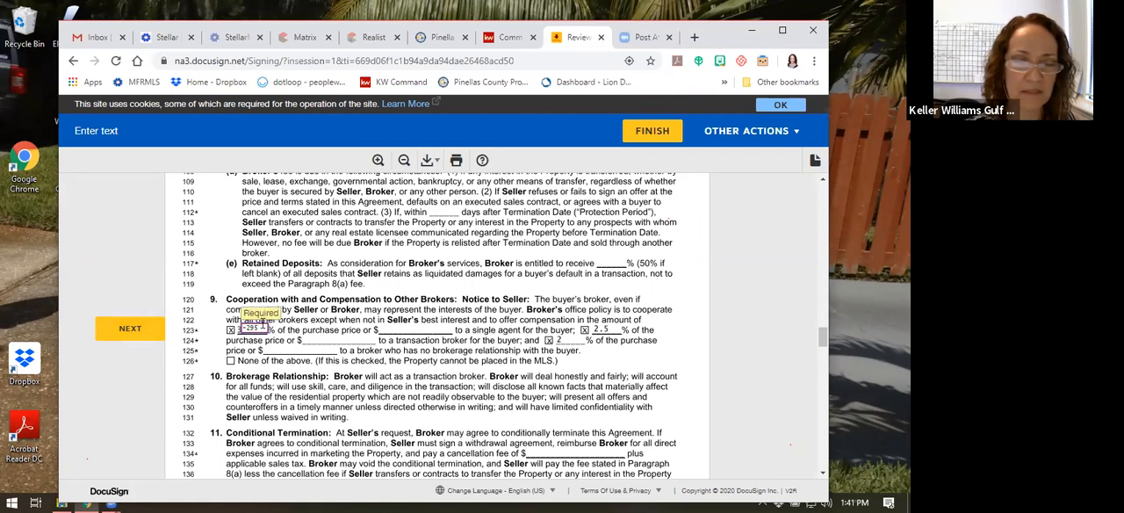
pyautogui.scroll(-3, 316, 349)
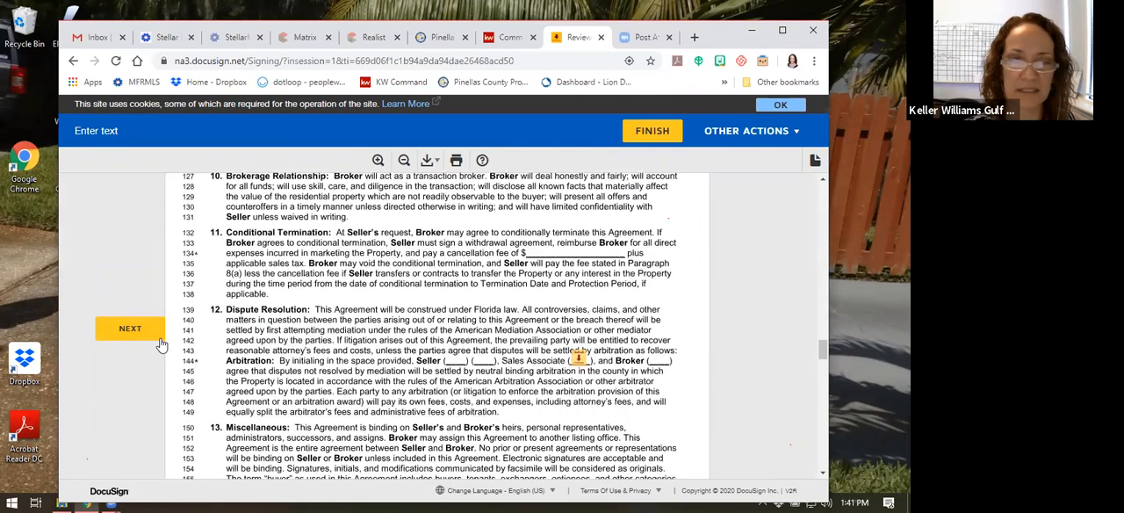
pyautogui.click(132, 329)
pyautogui.click(582, 329)
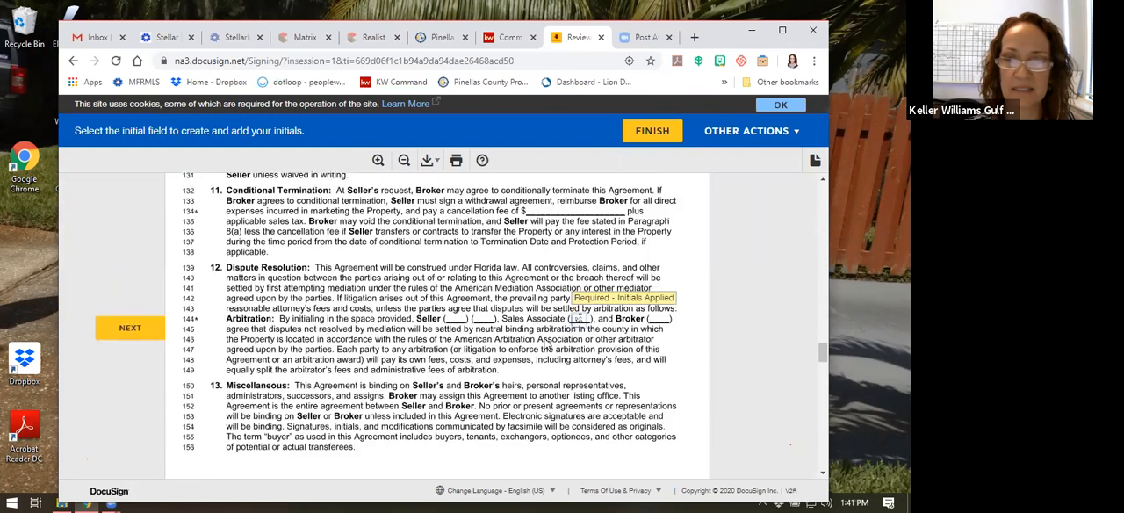
pyautogui.scroll(-3, 582, 329)
pyautogui.click(413, 323)
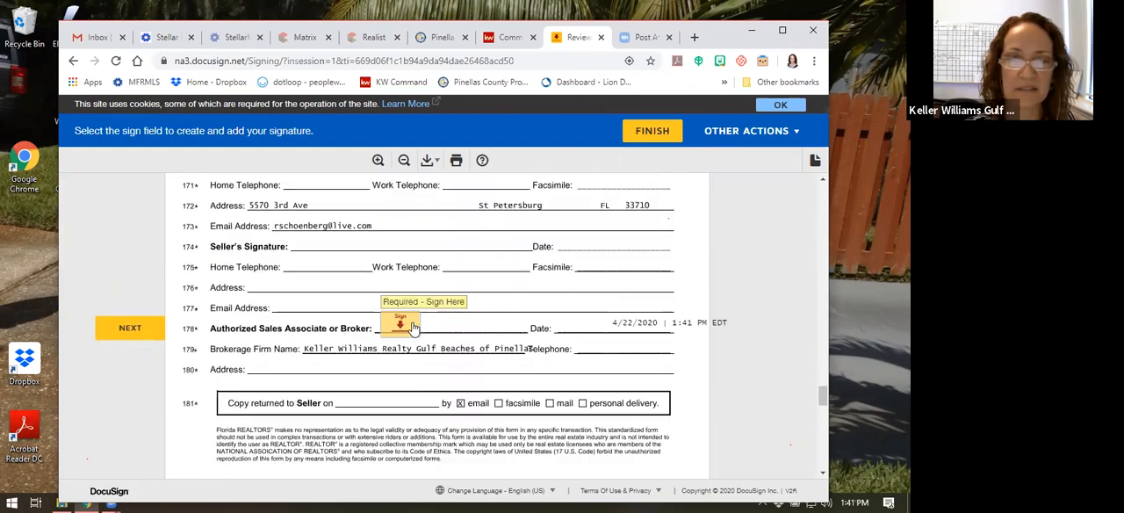
# Sign as authorized sales associate and initial page 4 of the listing agreement, and finish the signing
pyautogui.click(423, 324)
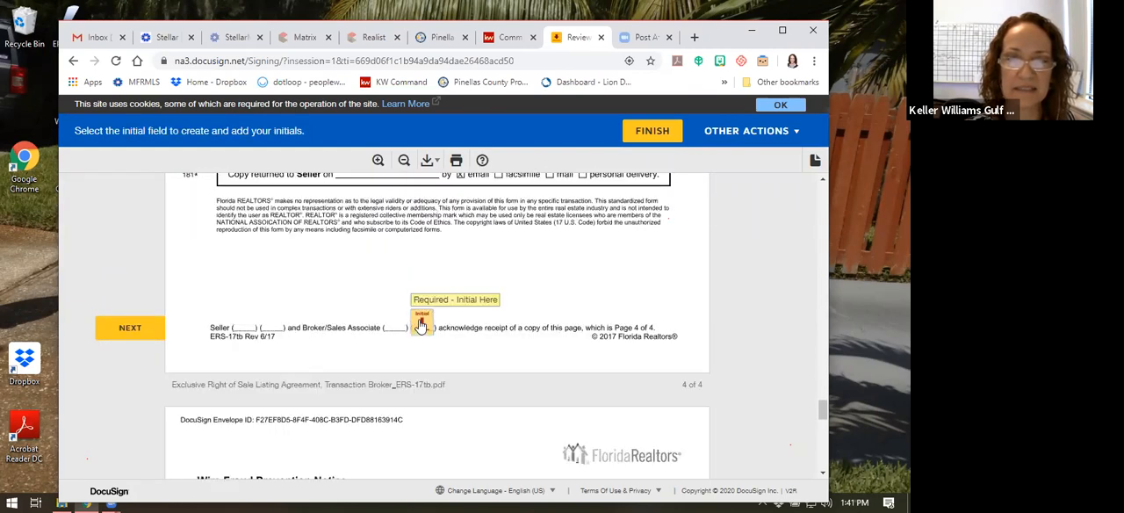
pyautogui.click(423, 323)
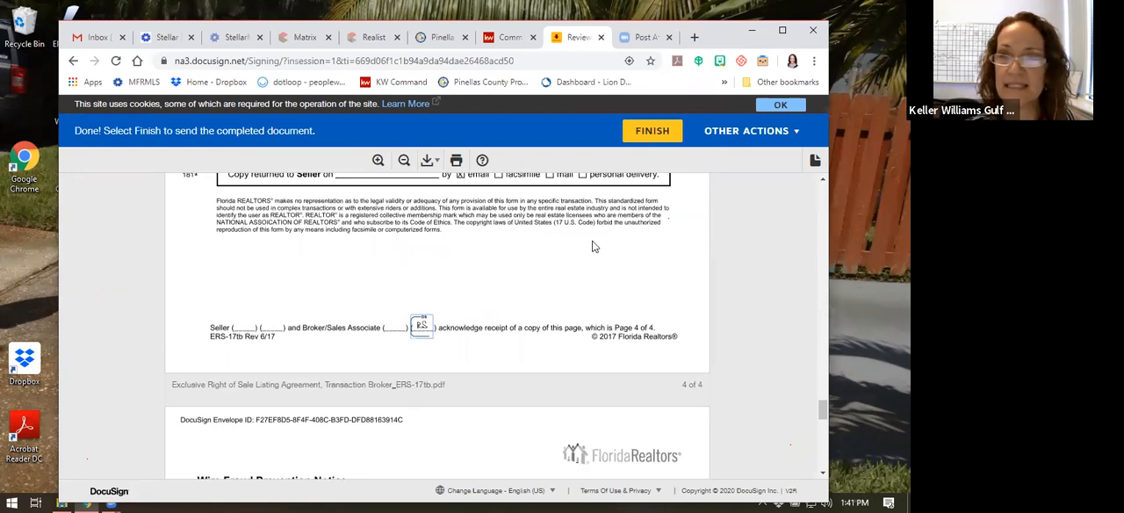
pyautogui.click(649, 133)
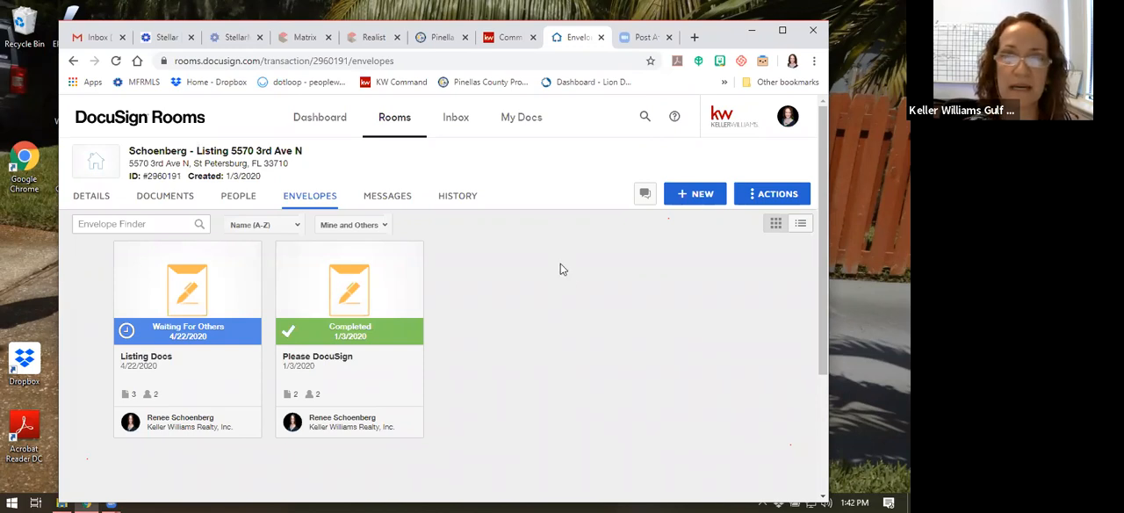
# Look through the room's documents, comparing the signed copies with the unsigned forms
pyautogui.click(159, 201)
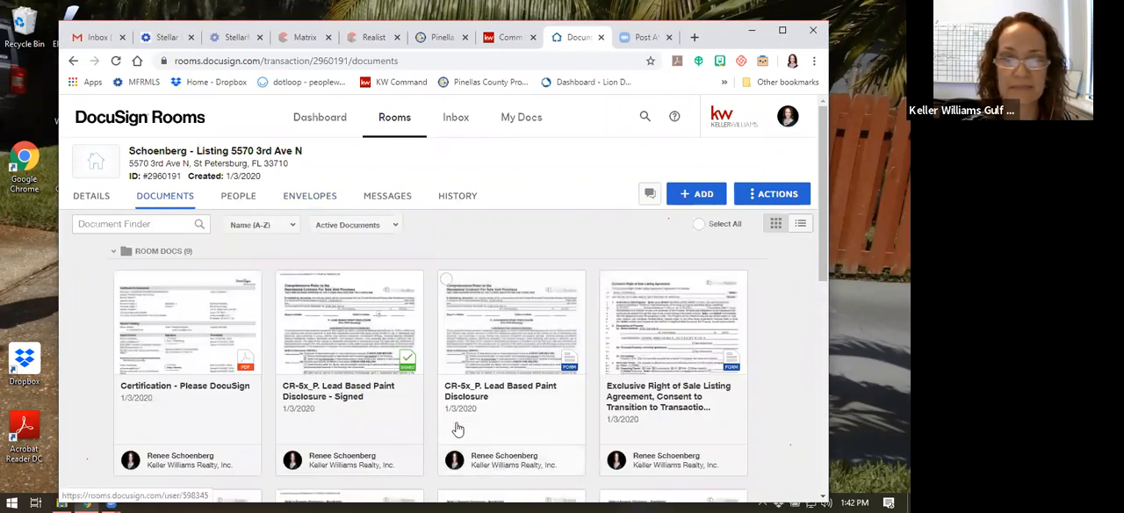
pyautogui.scroll(-3, 452, 425)
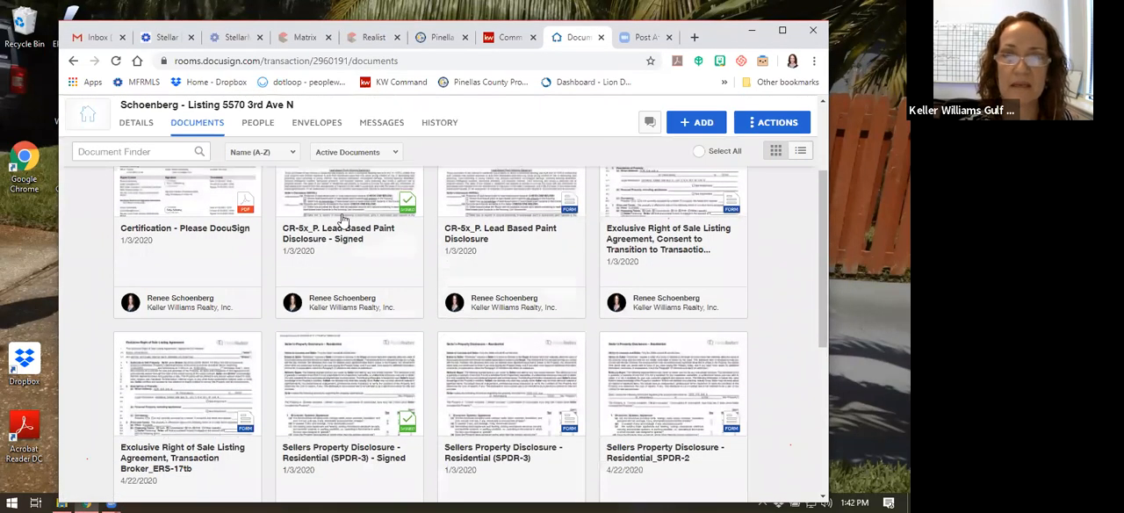
pyautogui.scroll(1, 387, 269)
pyautogui.scroll(-2, 386, 270)
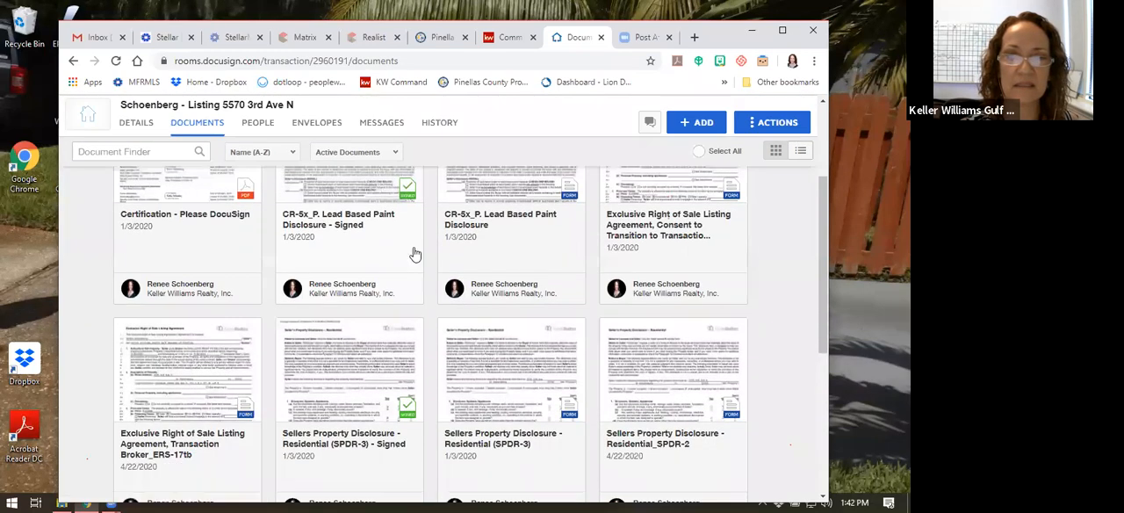
pyautogui.scroll(-3, 538, 310)
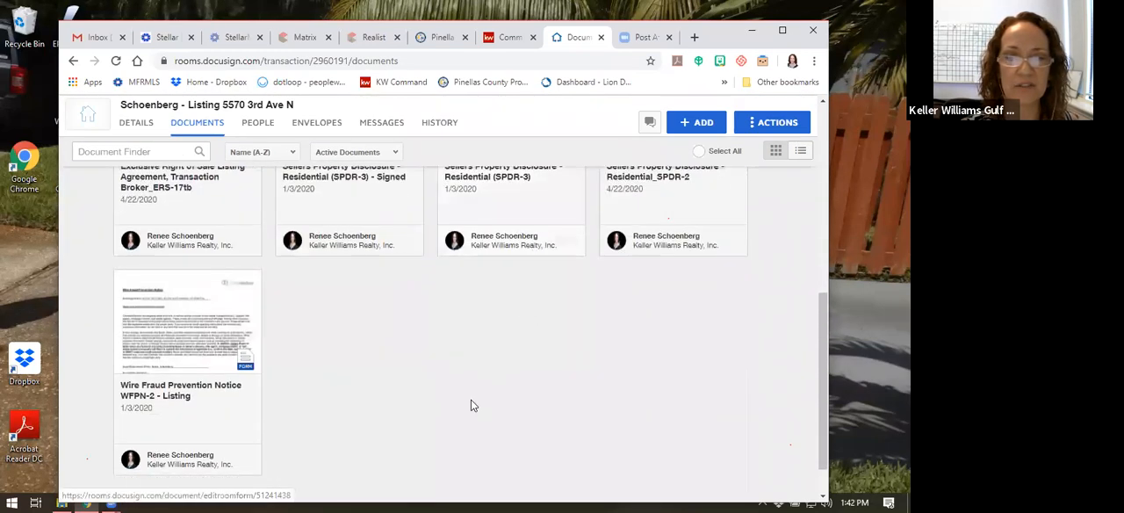
pyautogui.scroll(2, 472, 401)
pyautogui.scroll(2, 471, 405)
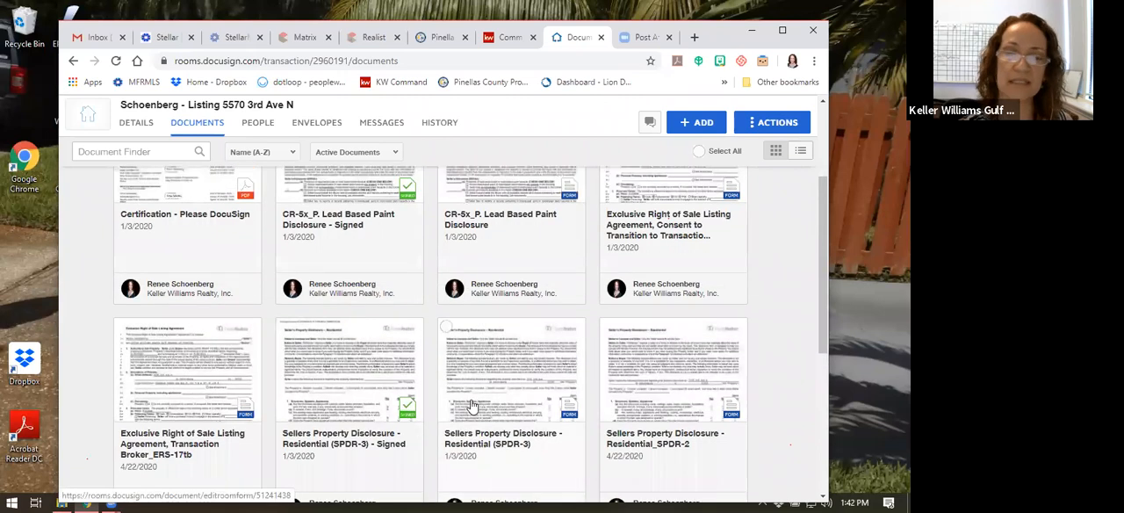
pyautogui.scroll(-1, 430, 360)
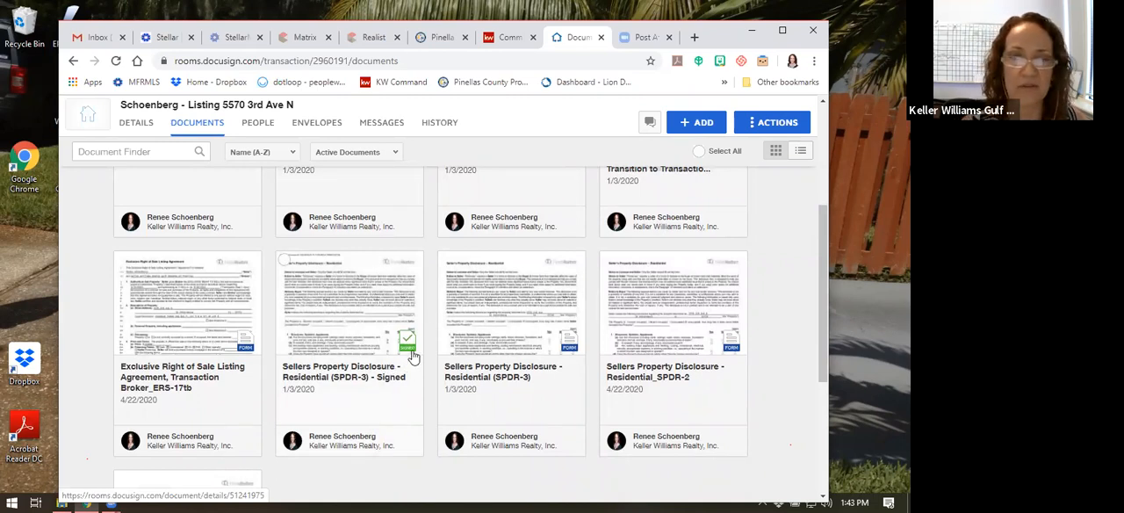
# Open the signed Sellers Property Disclosure - Residential (SPDR-3), review the seller's answers and page initials, and close it
pyautogui.click(381, 372)
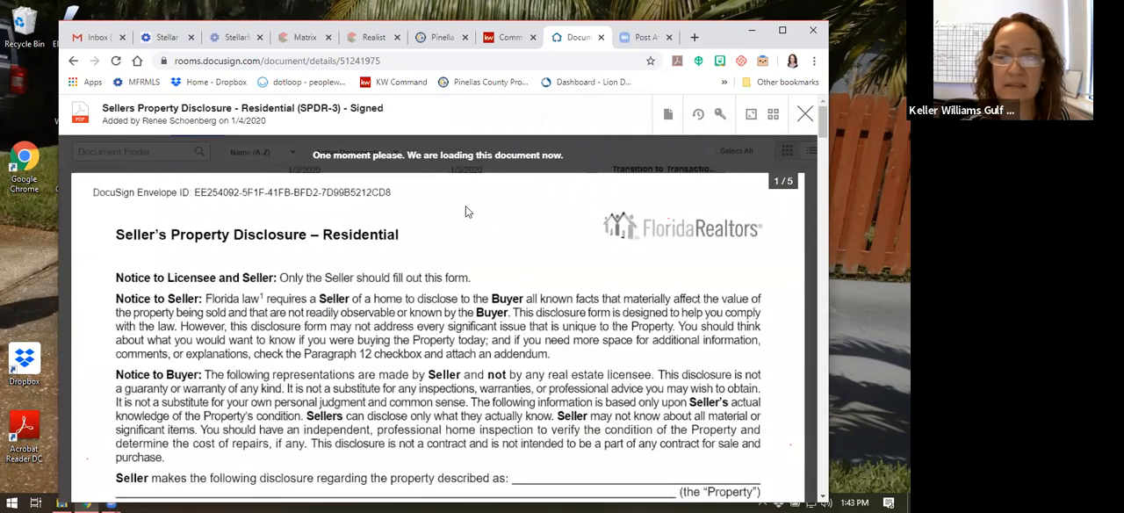
pyautogui.scroll(-5, 465, 211)
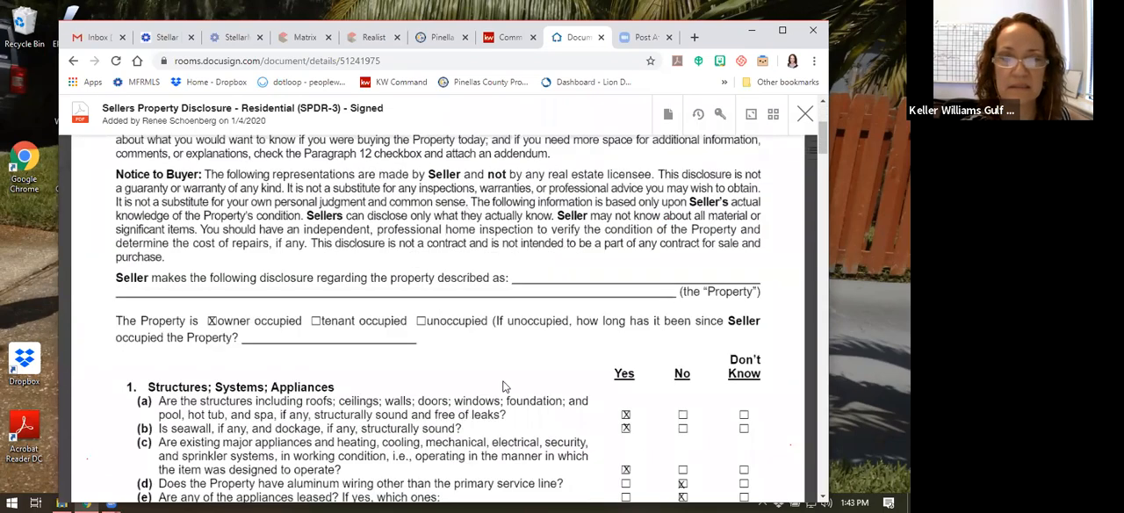
pyautogui.scroll(-10, 512, 323)
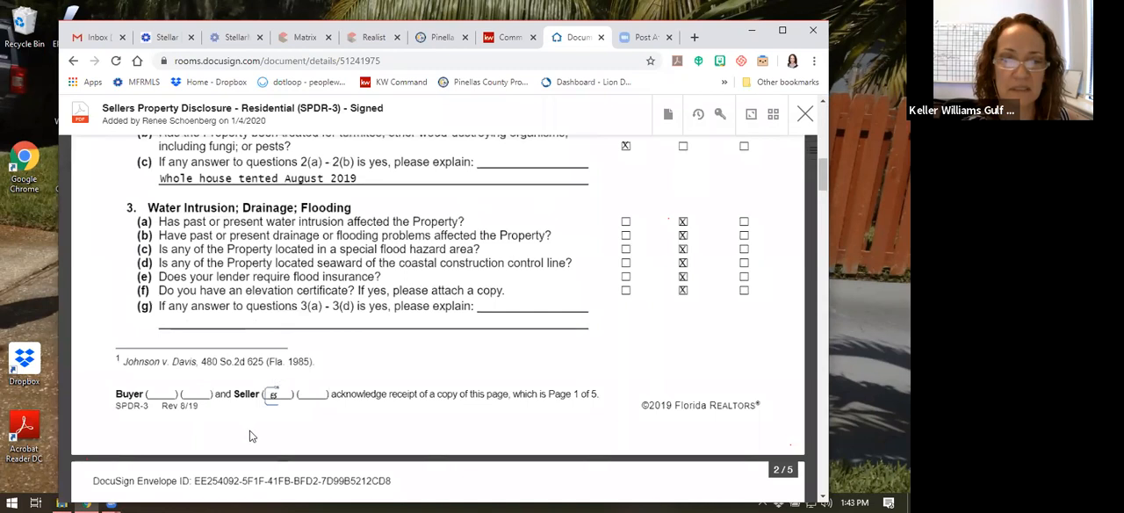
pyautogui.scroll(-3, 301, 373)
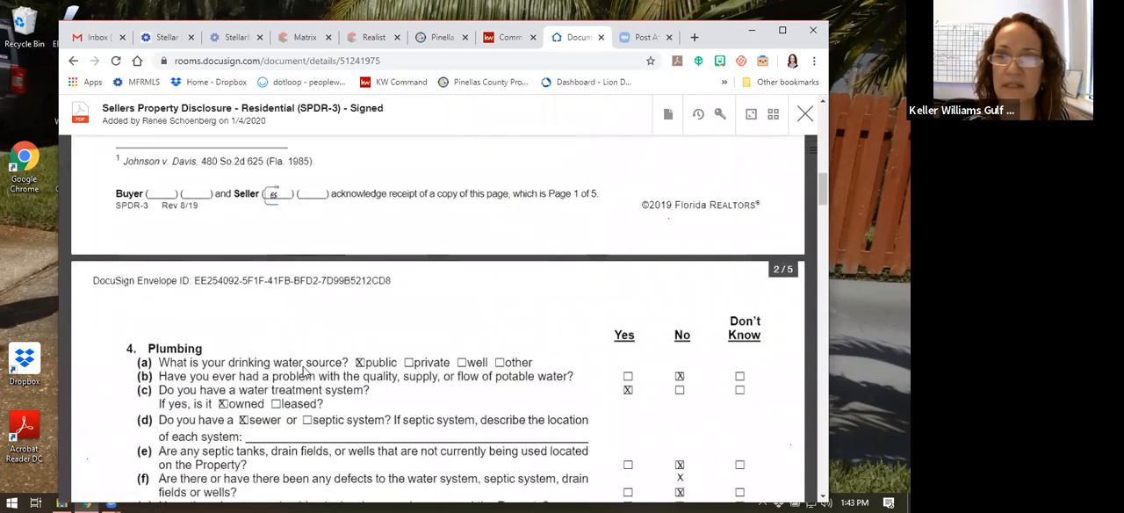
pyautogui.scroll(1, 481, 296)
pyautogui.scroll(3, 481, 296)
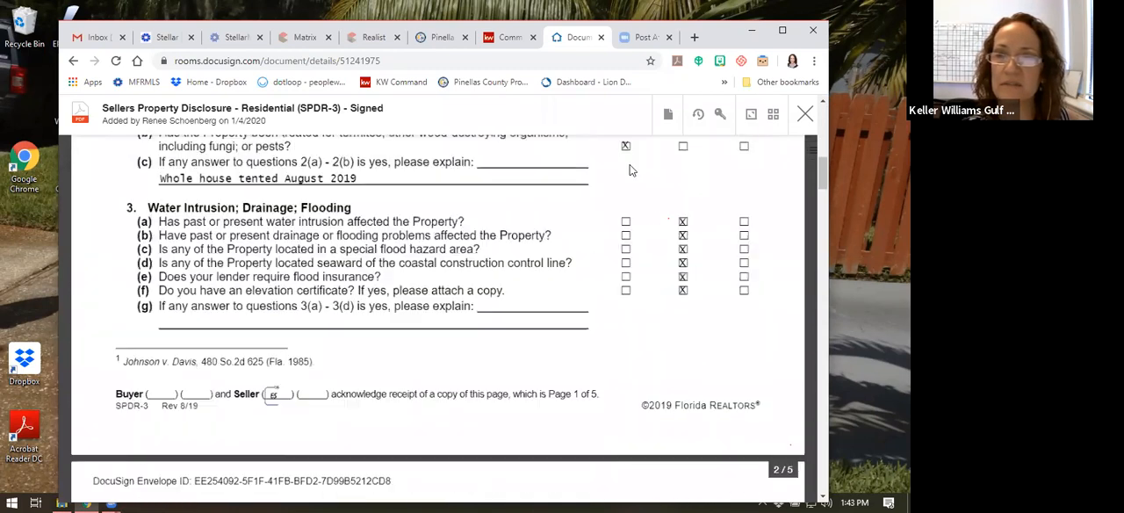
pyautogui.scroll(3, 442, 220)
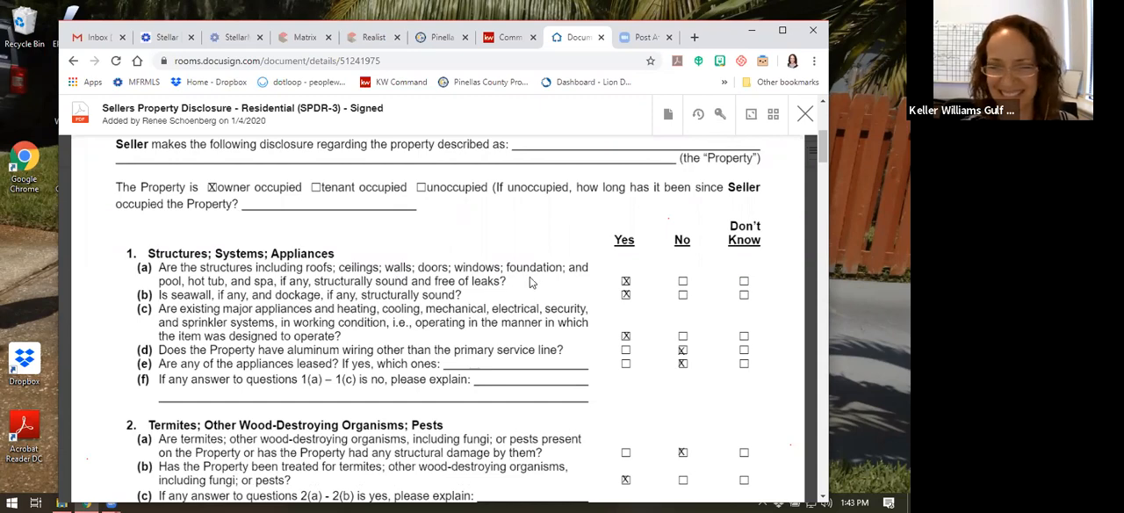
pyautogui.scroll(-1, 530, 282)
pyautogui.scroll(-12, 529, 281)
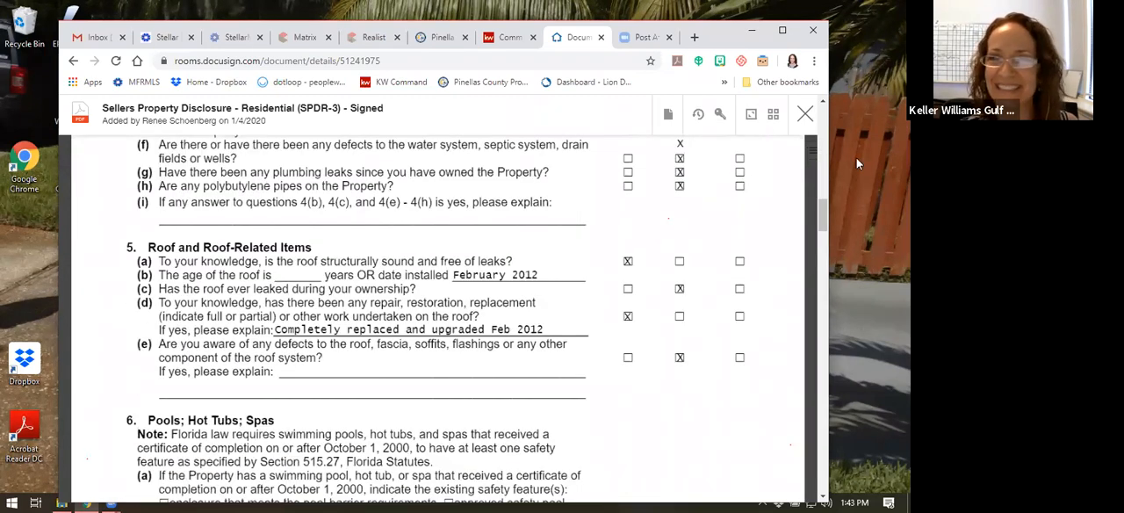
pyautogui.click(805, 114)
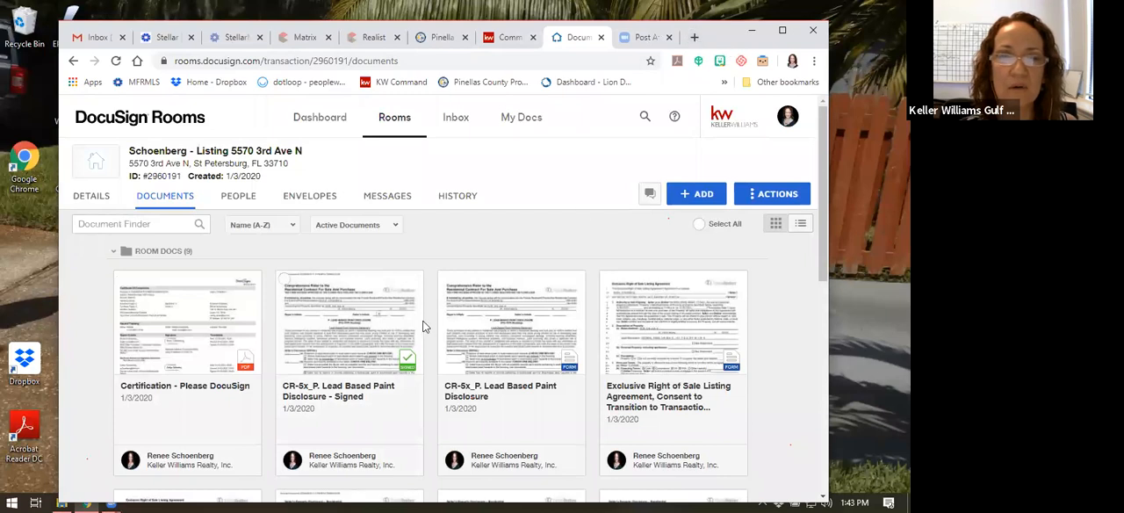
pyautogui.scroll(-3, 414, 309)
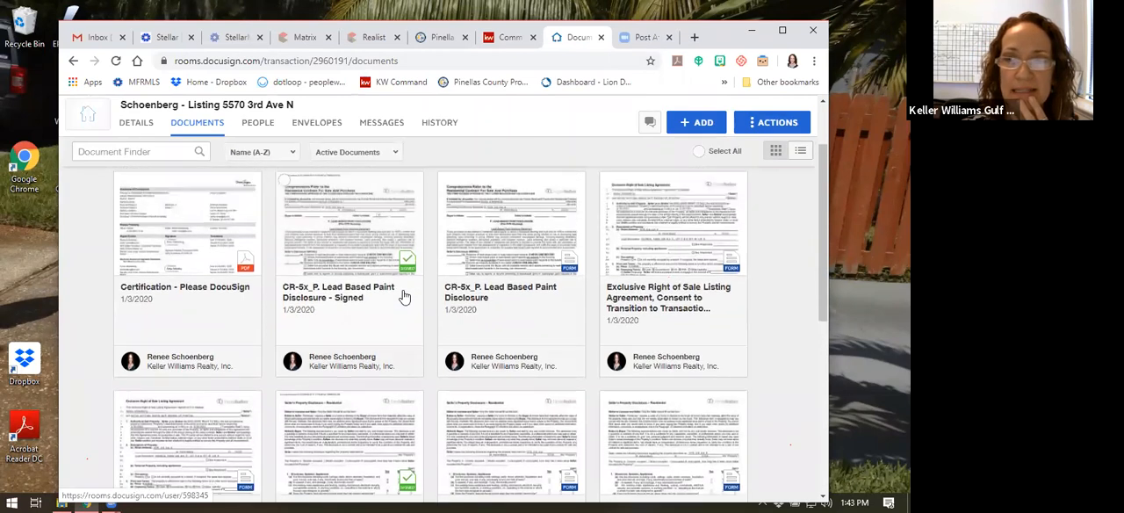
pyautogui.scroll(1, 404, 297)
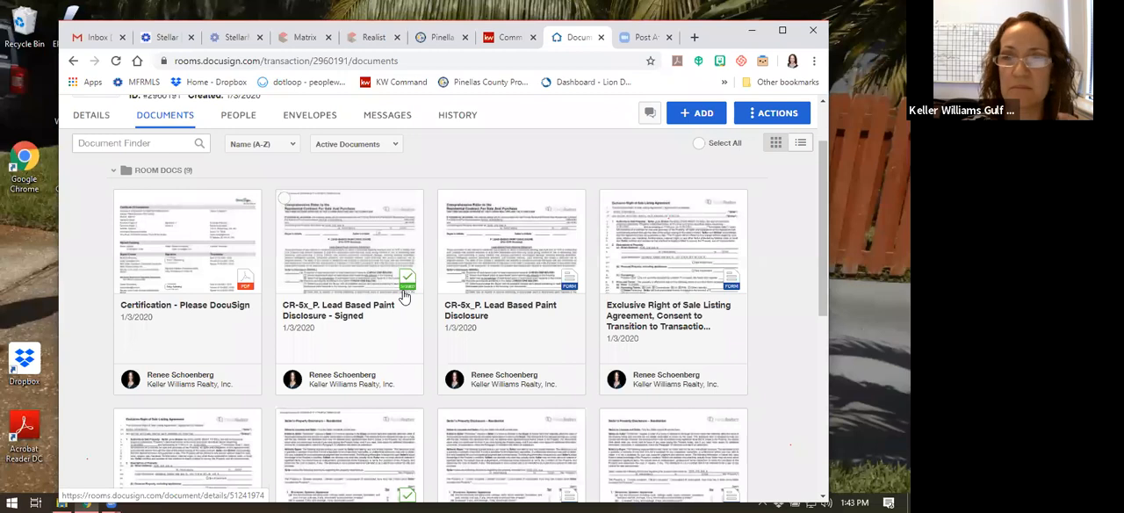
pyautogui.click(694, 36)
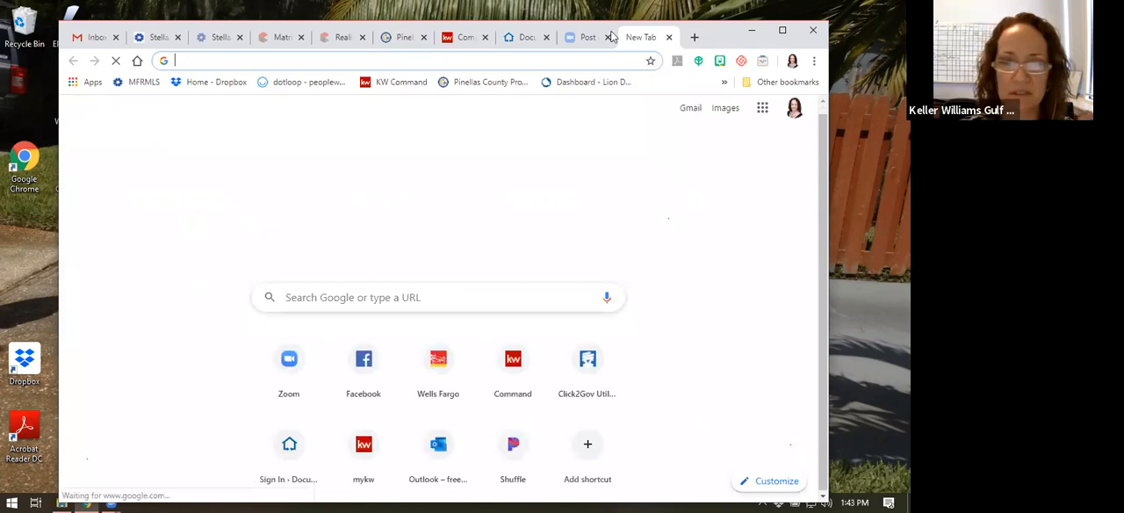
pyautogui.click(669, 38)
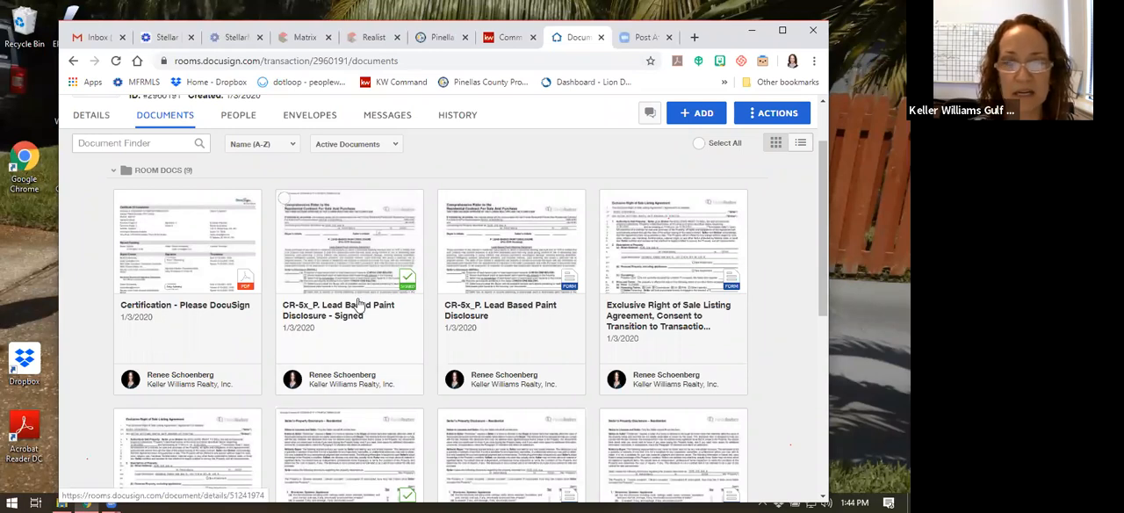
# Open the unsigned CR-5x_P. Lead Based Paint Disclosure form from the room documents to view it, and close it
pyautogui.scroll(-1, 360, 247)
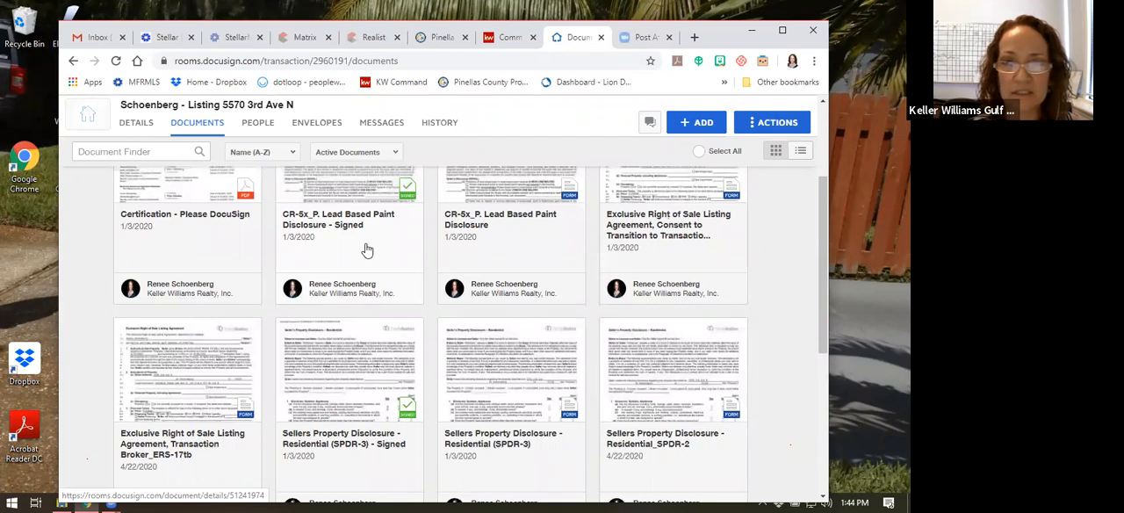
pyautogui.scroll(1, 367, 250)
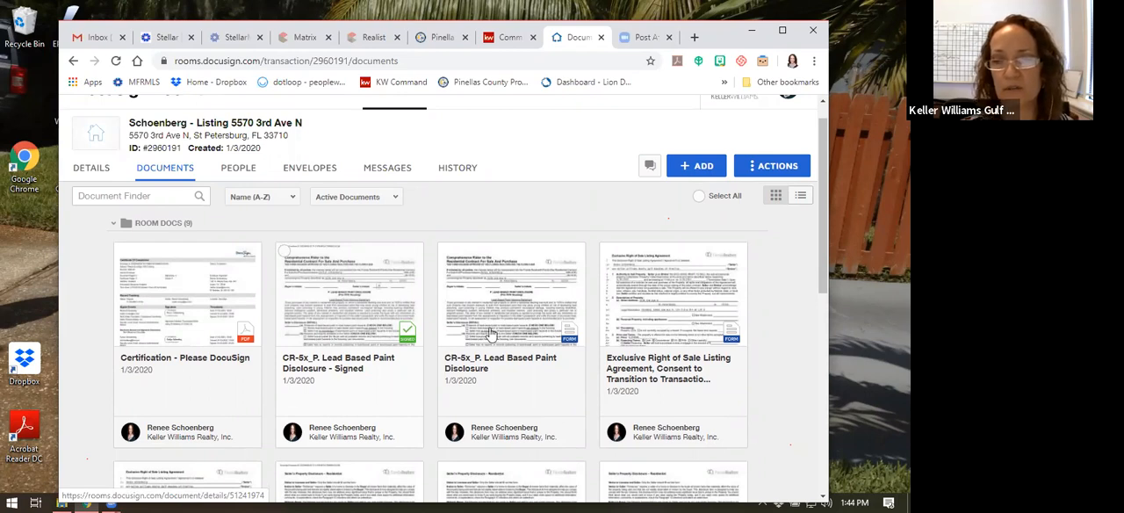
pyautogui.click(534, 311)
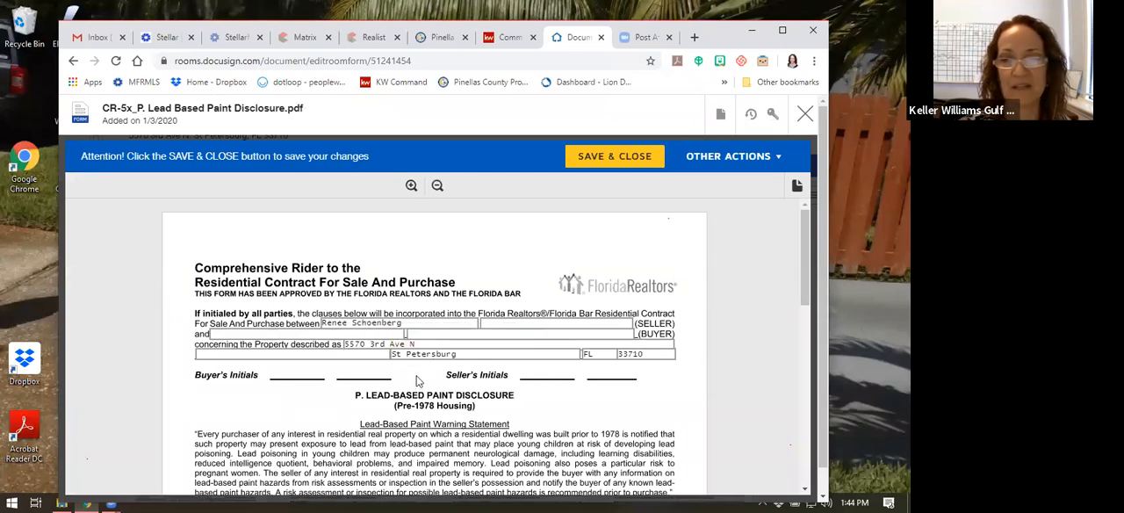
pyautogui.click(805, 114)
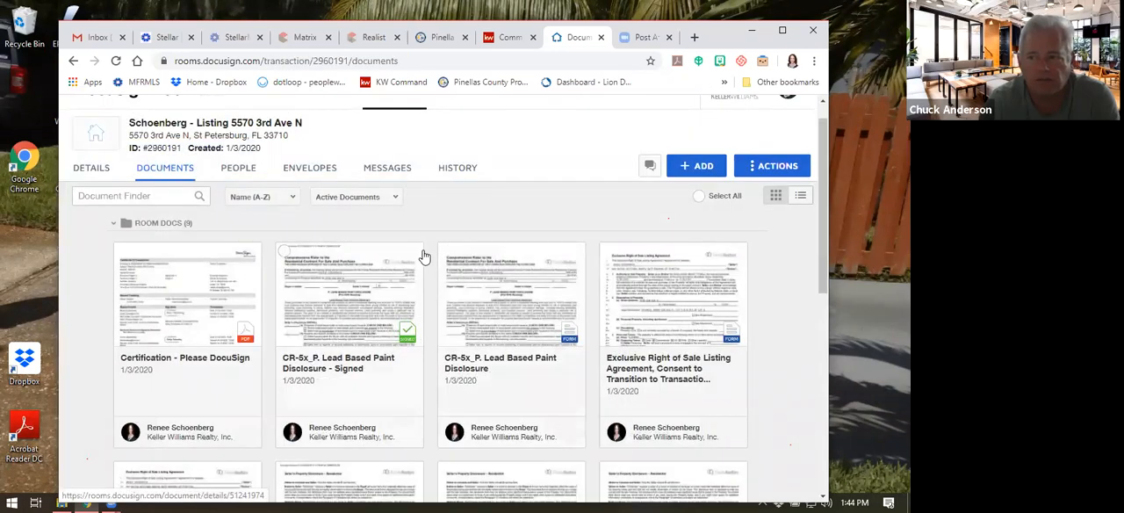
pyautogui.scroll(-2, 427, 248)
pyautogui.scroll(2, 426, 244)
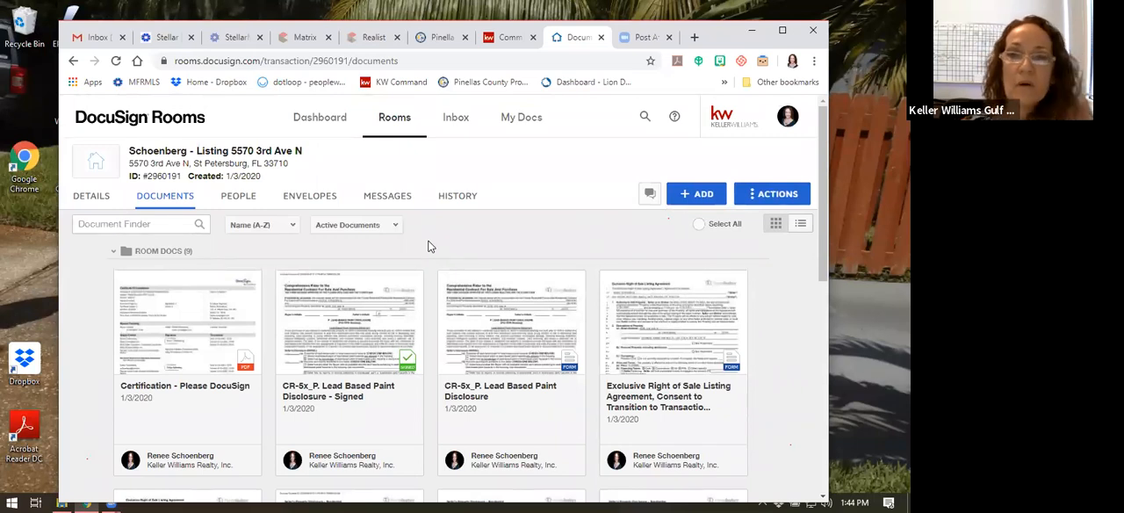
pyautogui.click(690, 195)
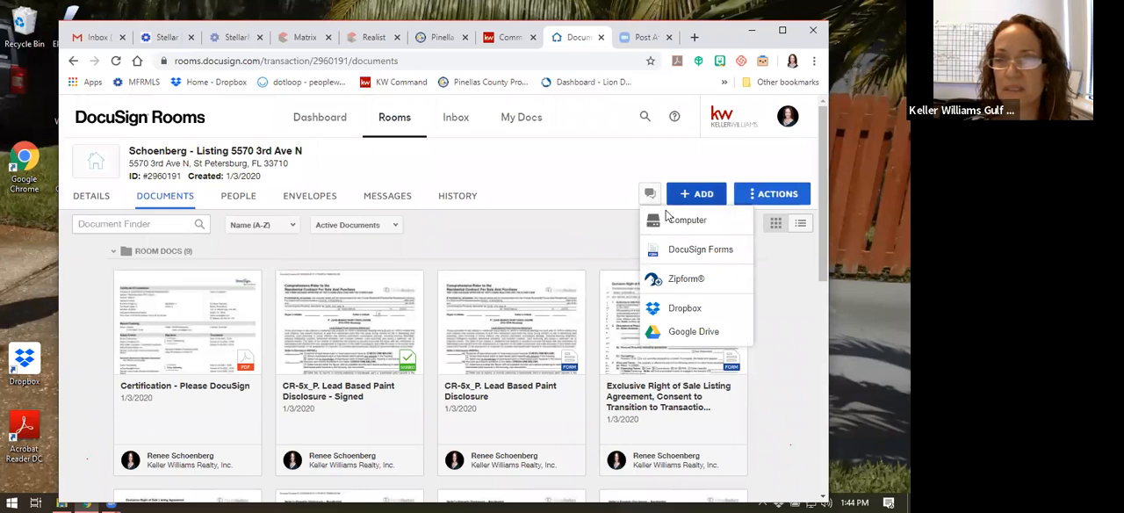
pyautogui.click(695, 251)
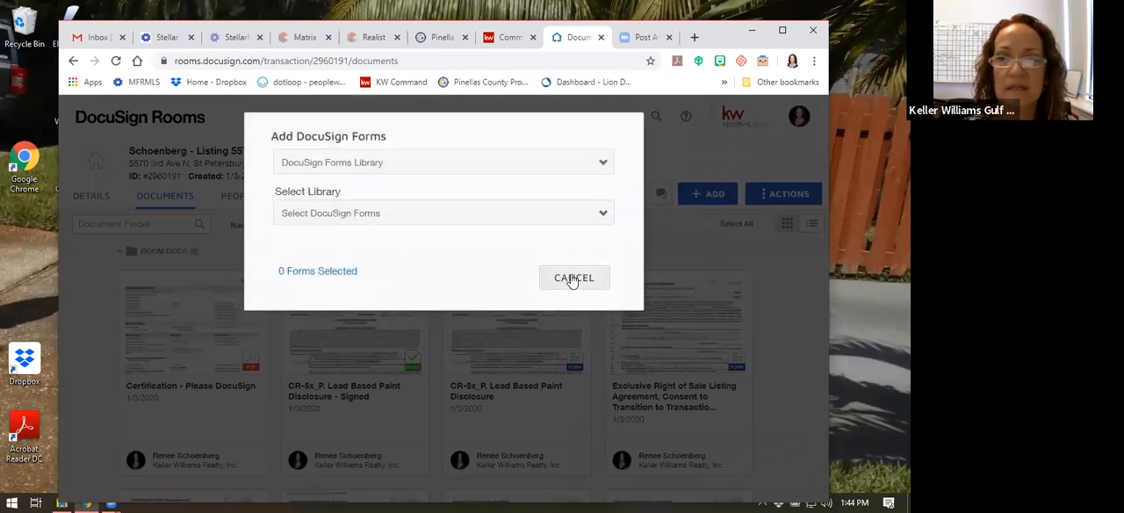
pyautogui.click(577, 281)
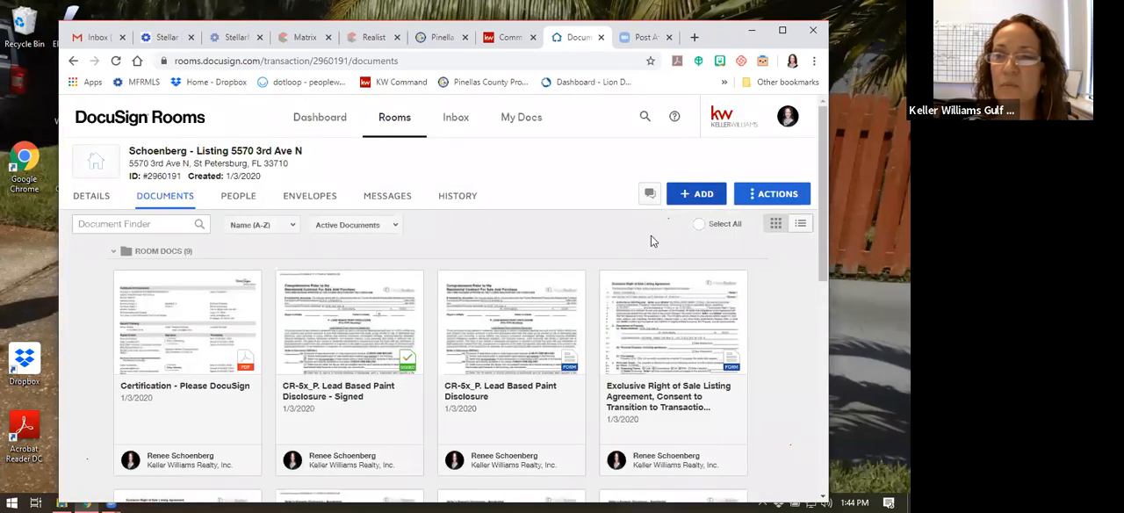
# Create a new envelope in the room and name it Exclusion
pyautogui.click(320, 196)
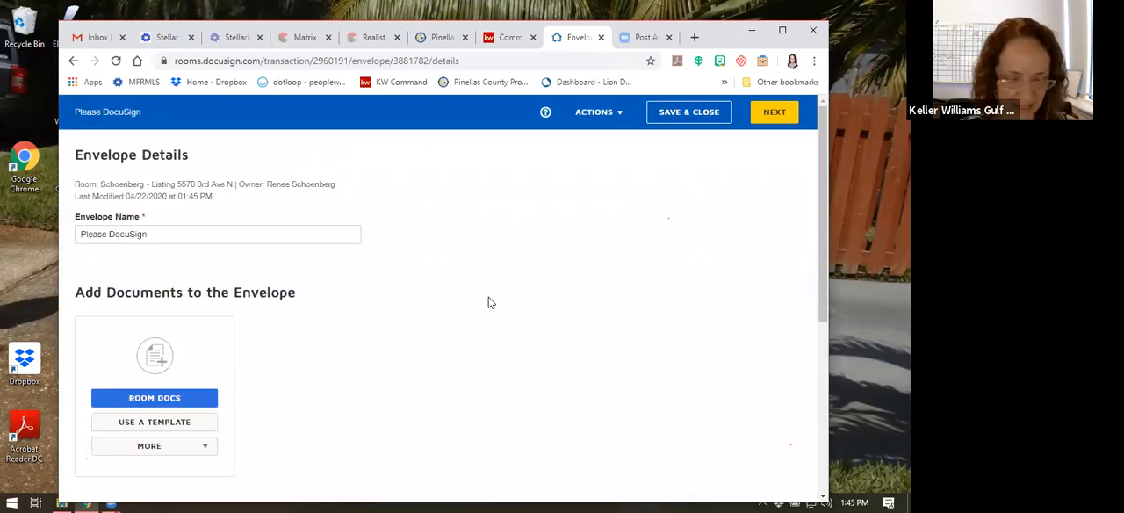
pyautogui.click(167, 234)
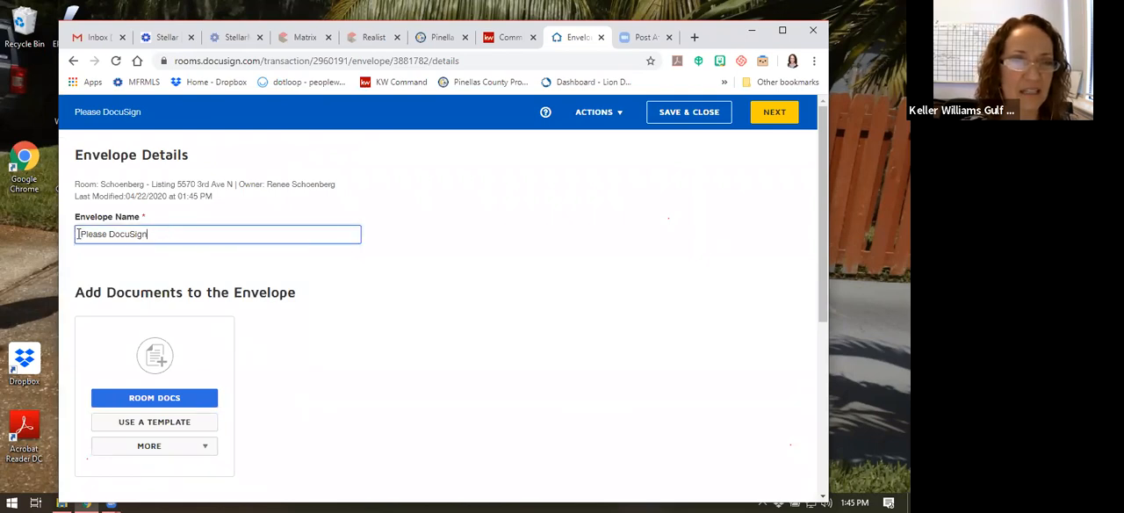
pyautogui.moveTo(78, 234); pyautogui.dragTo(351, 304)
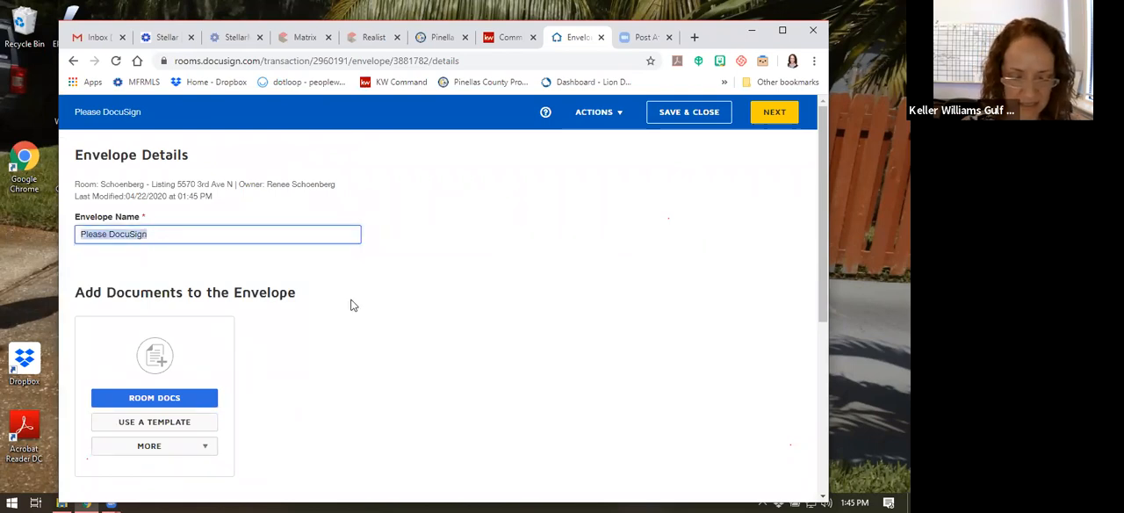
pyautogui.write('Exclusion')
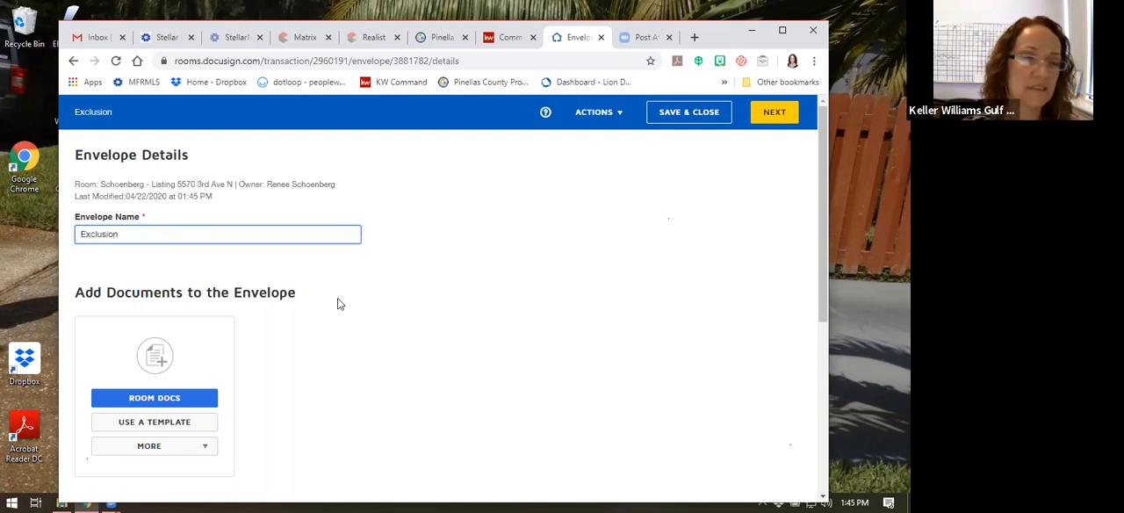
pyautogui.scroll(-1, 336, 301)
pyautogui.click(326, 316)
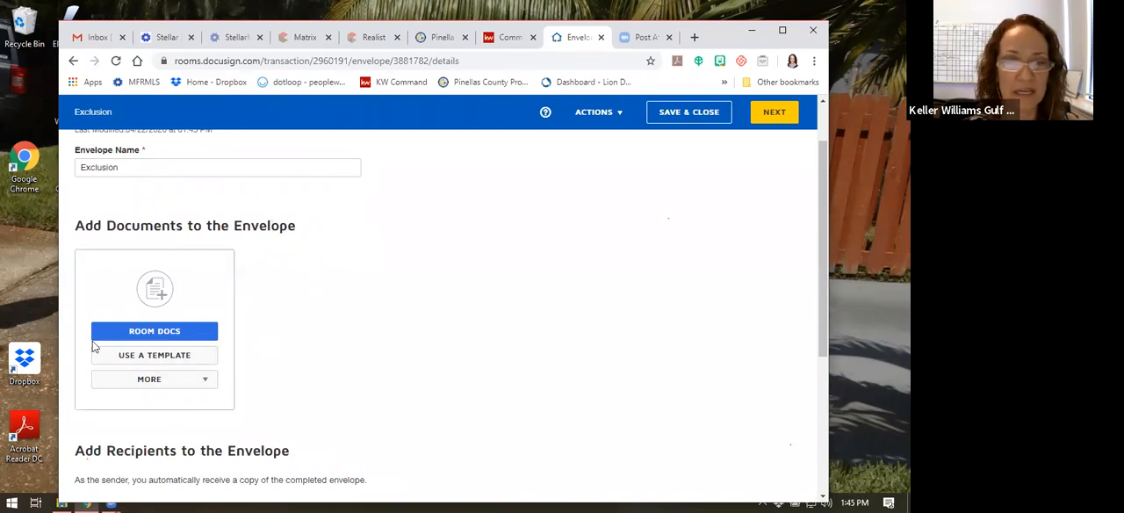
# Add the Office Exclusive - No Entry into the MLS template to the envelope by searching the shared templates for "excl"
pyautogui.click(134, 356)
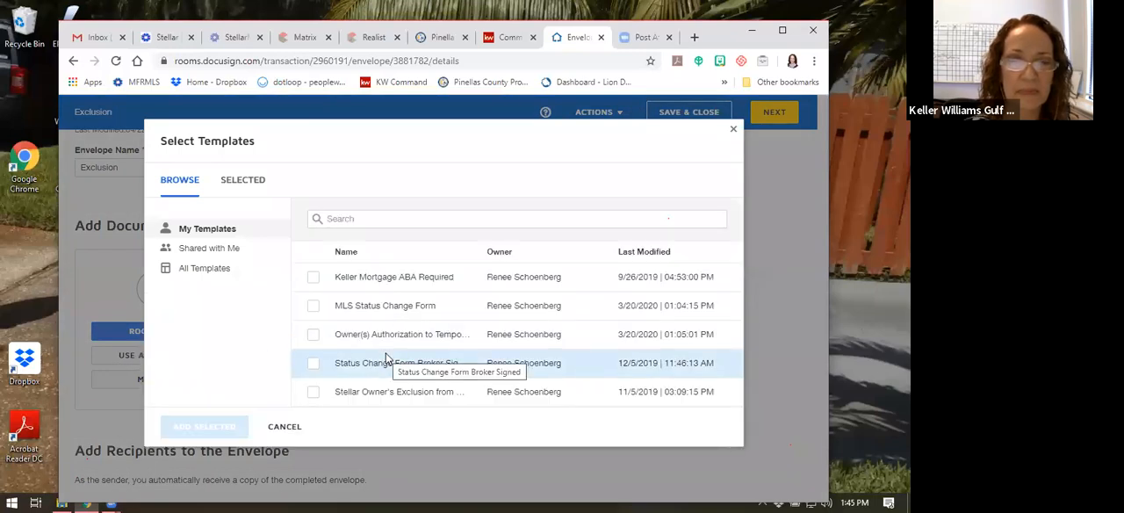
pyautogui.click(200, 251)
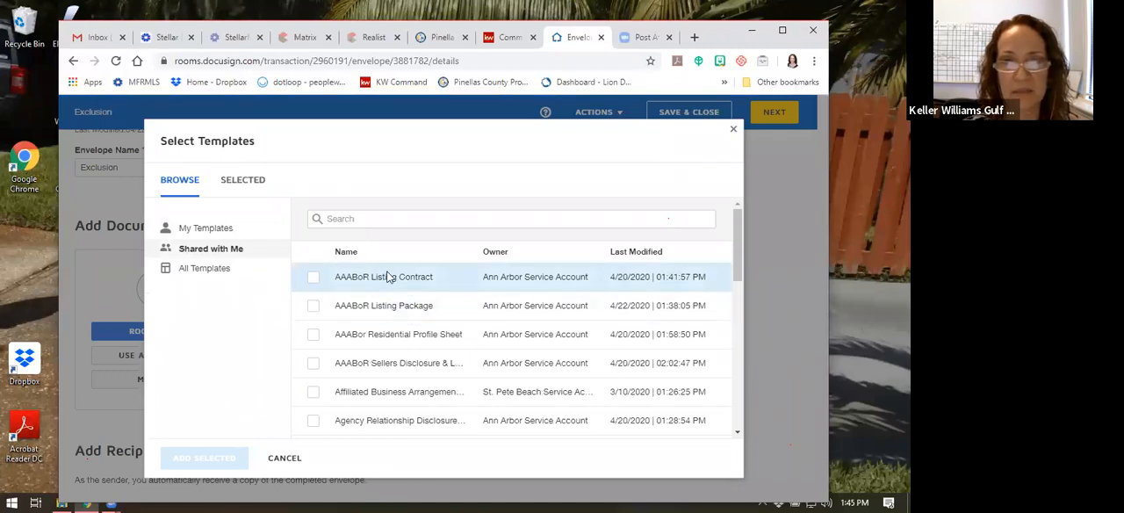
pyautogui.click(367, 220)
pyautogui.write('excl')
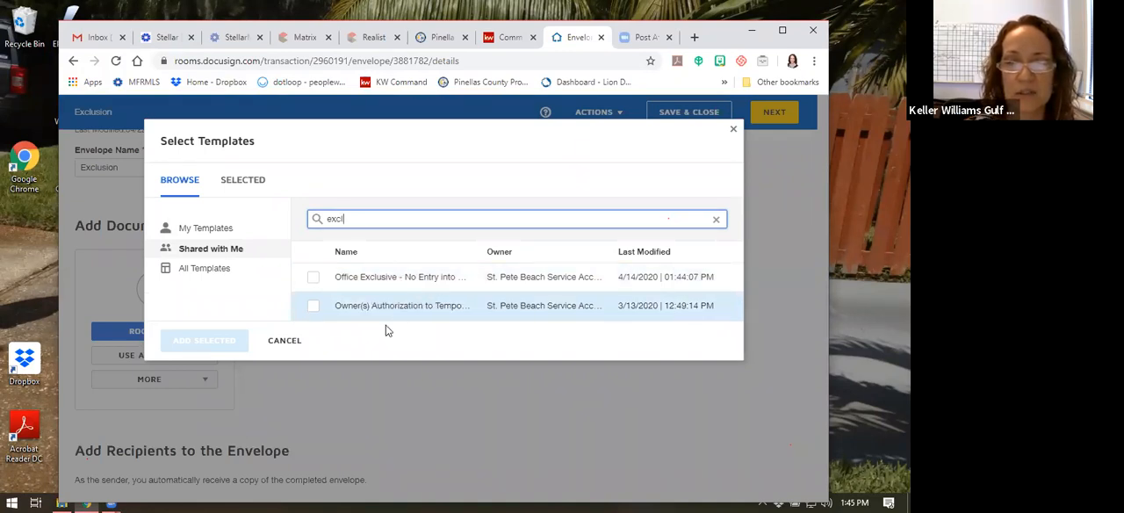
pyautogui.click(314, 281)
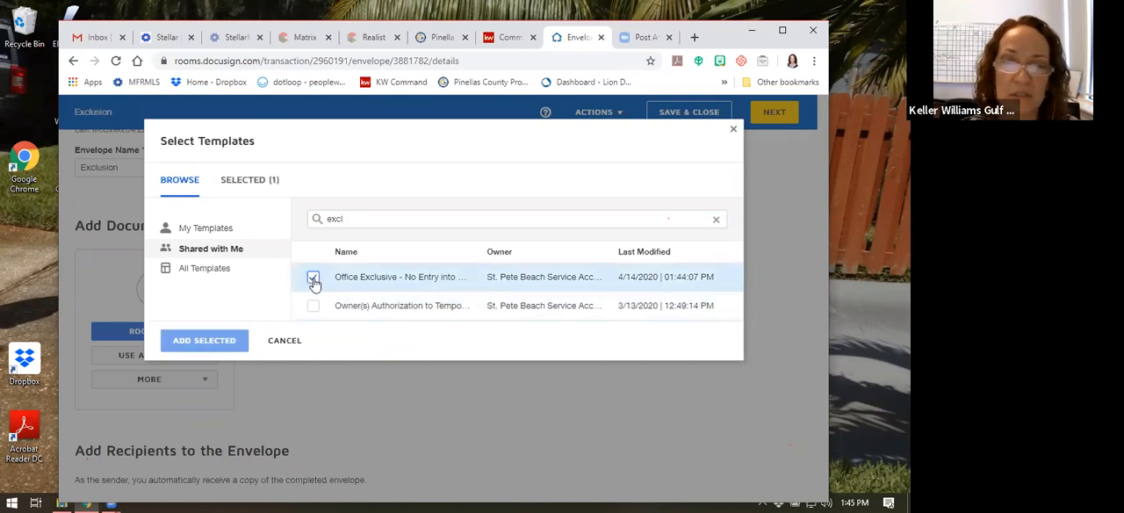
pyautogui.click(202, 340)
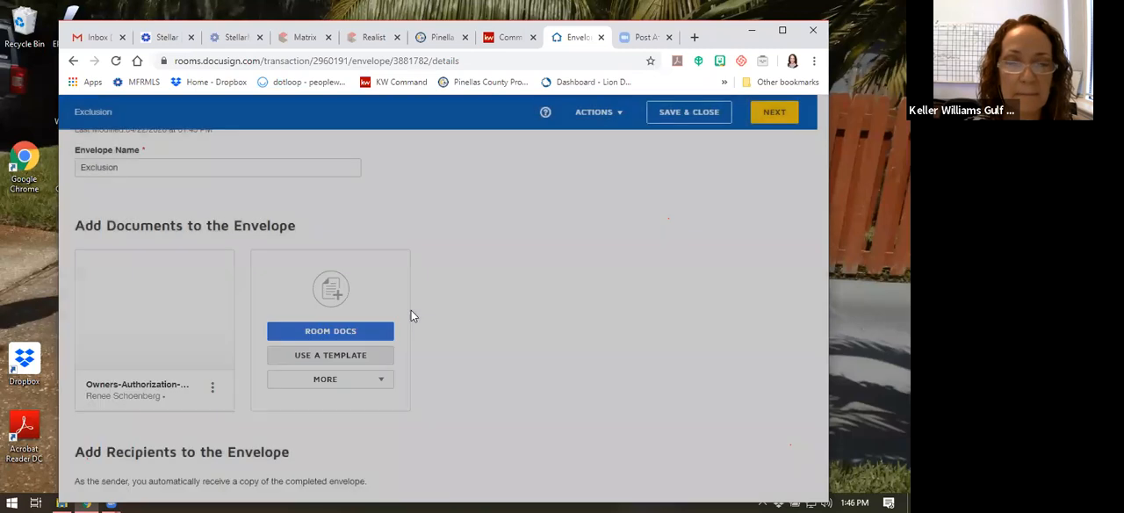
# Add the pre-tagged Listing Agent and Seller 1 roles with their matching recipients, and set Seller 1's signing order to 2
pyautogui.scroll(-1, 412, 314)
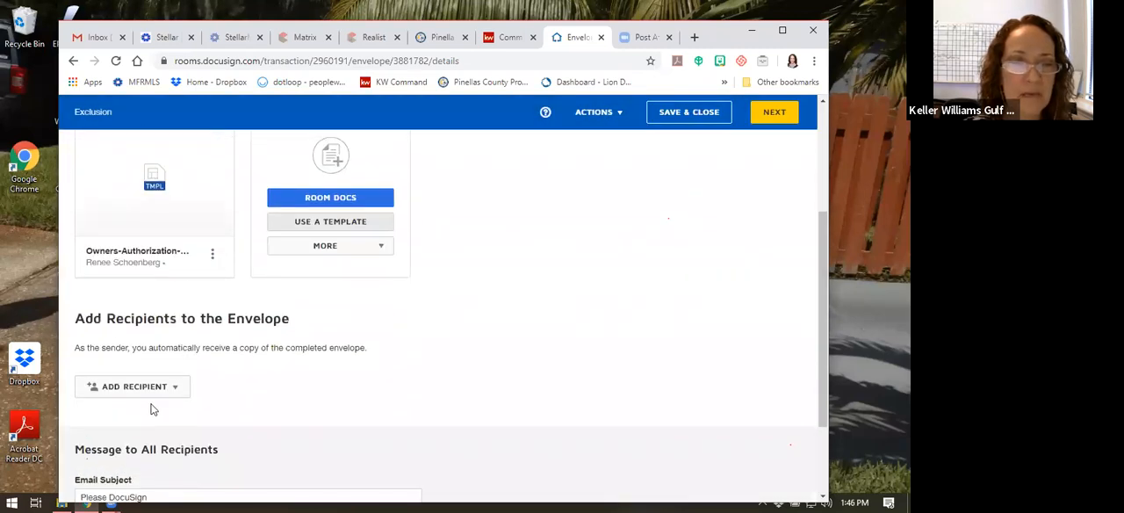
pyautogui.click(146, 394)
pyautogui.click(145, 413)
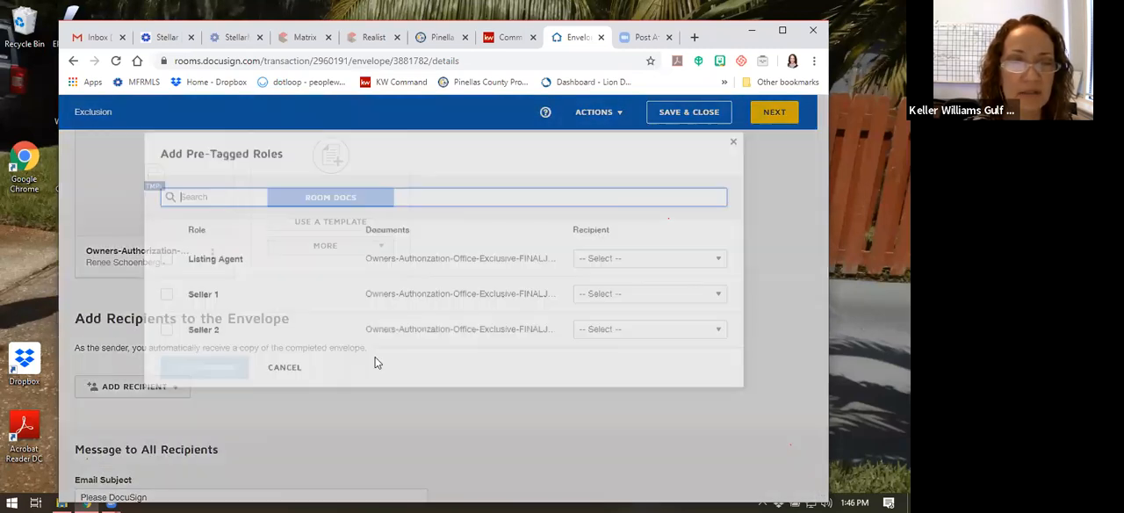
pyautogui.click(604, 248)
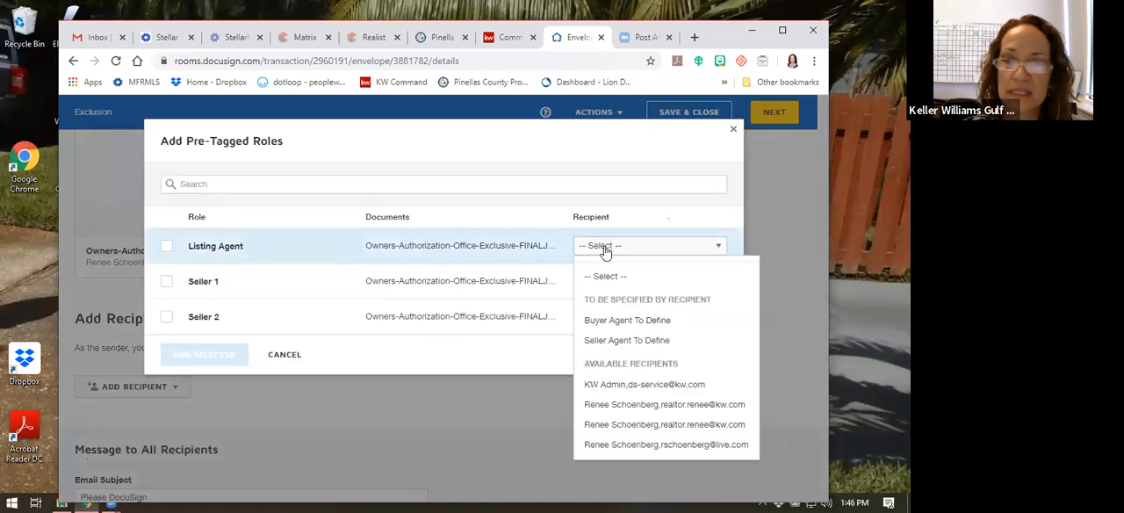
pyautogui.click(643, 426)
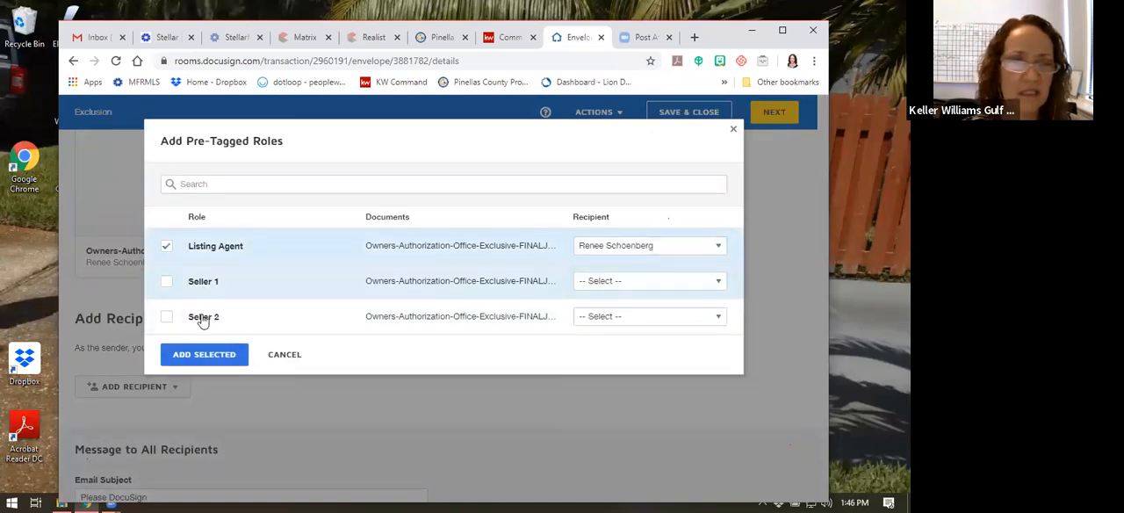
pyautogui.click(594, 283)
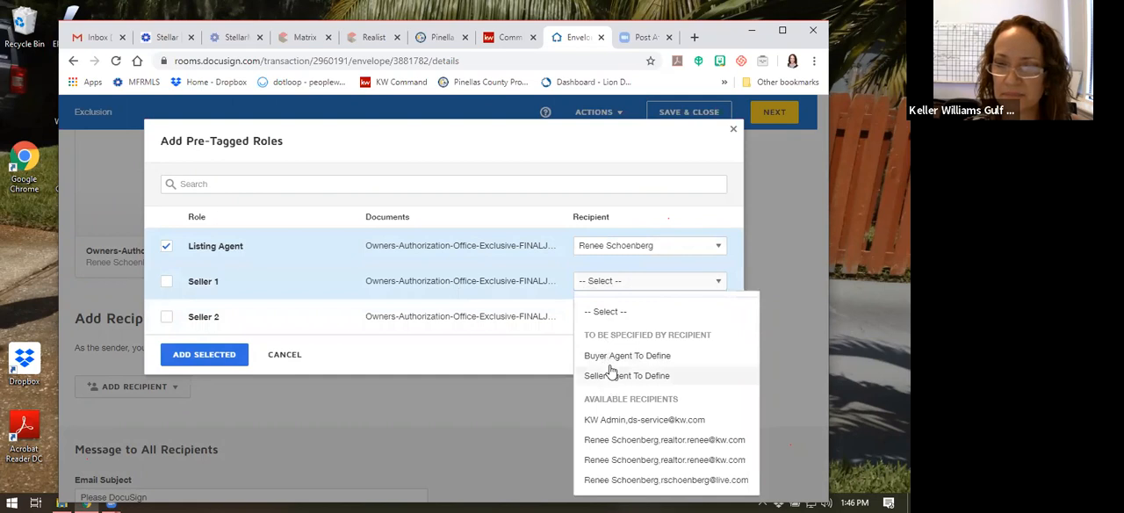
pyautogui.click(664, 480)
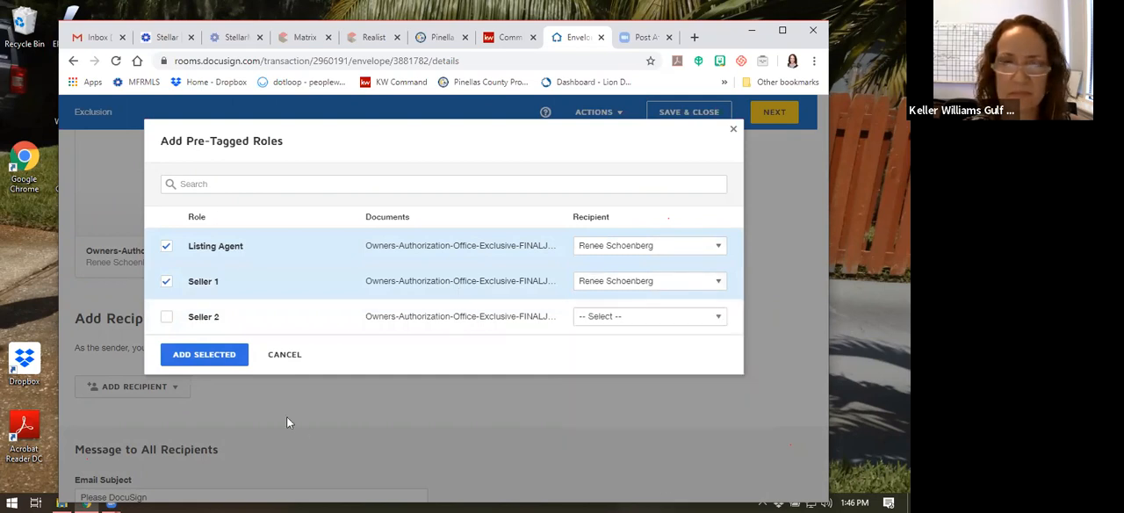
pyautogui.click(209, 355)
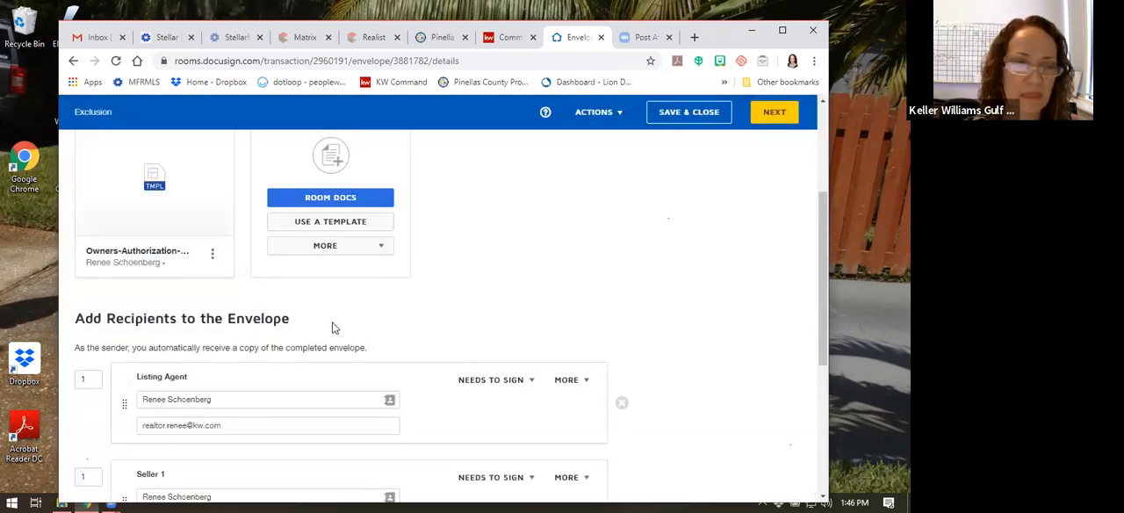
pyautogui.scroll(-1, 331, 324)
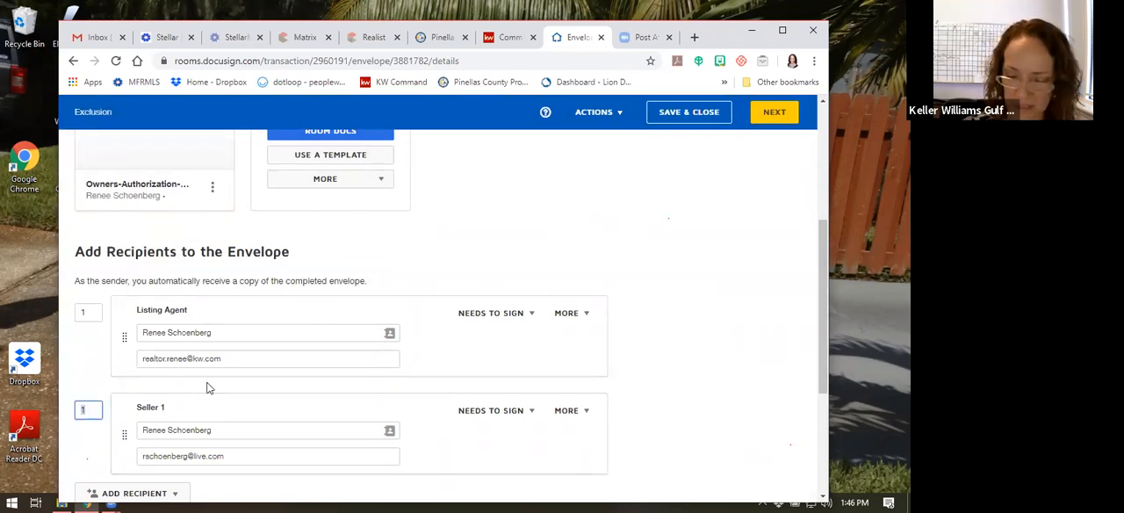
pyautogui.click(100, 433)
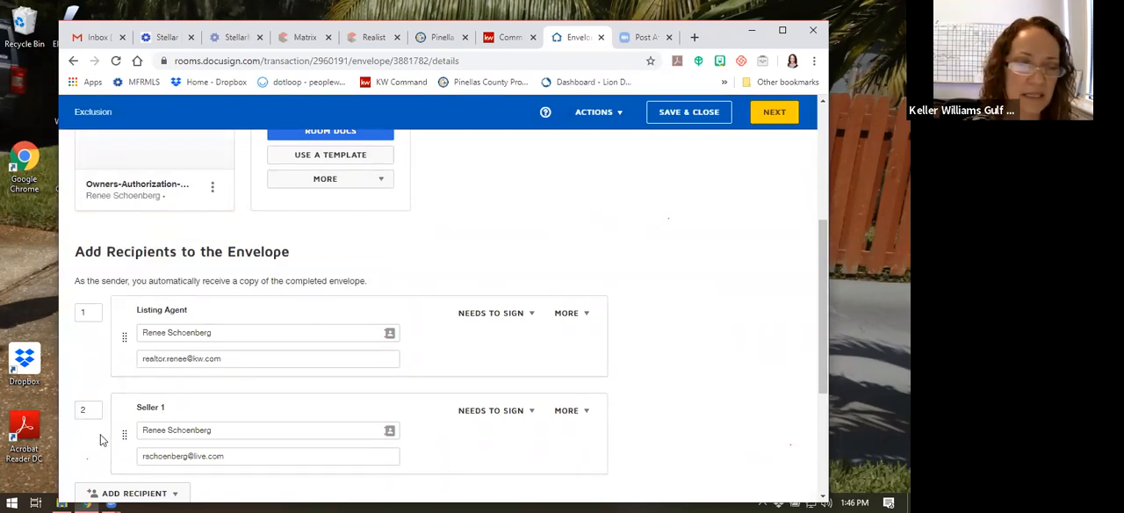
# Set the email subject to "Please DocuSign Ex" and the message to "please sign", and continue to the document's fields
pyautogui.scroll(-2, 100, 433)
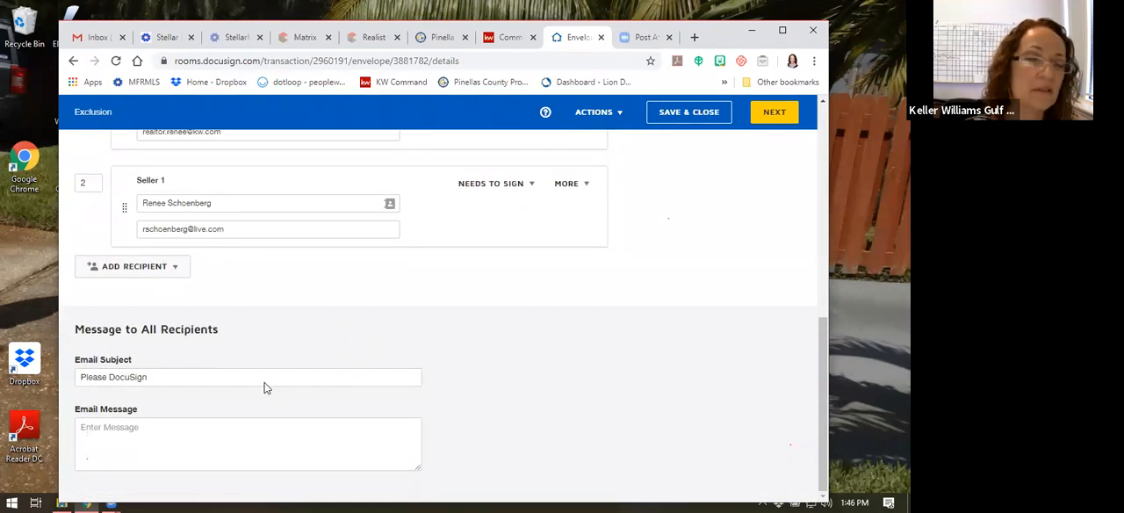
pyautogui.click(163, 378)
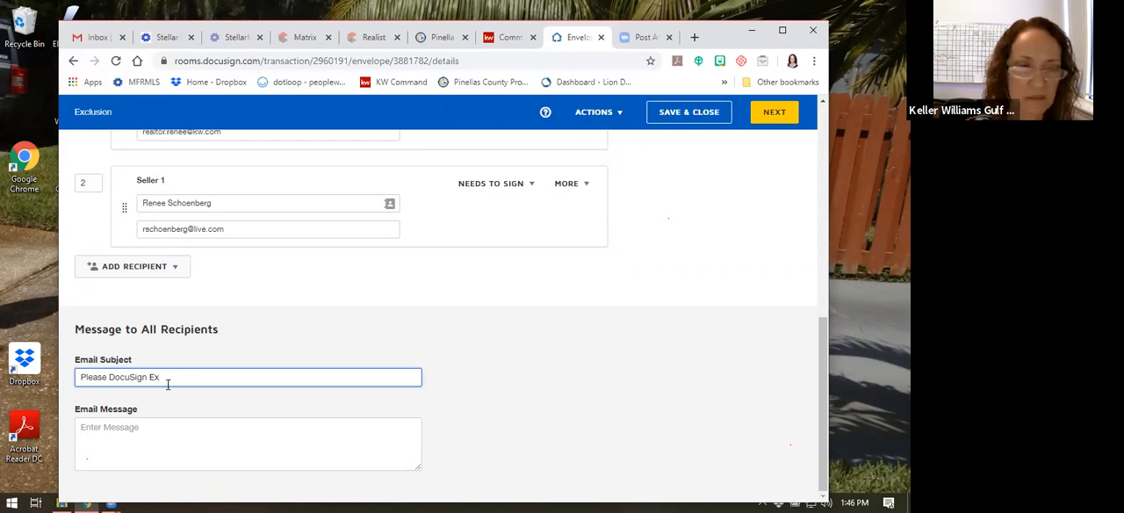
pyautogui.click(164, 428)
pyautogui.write('please sign')
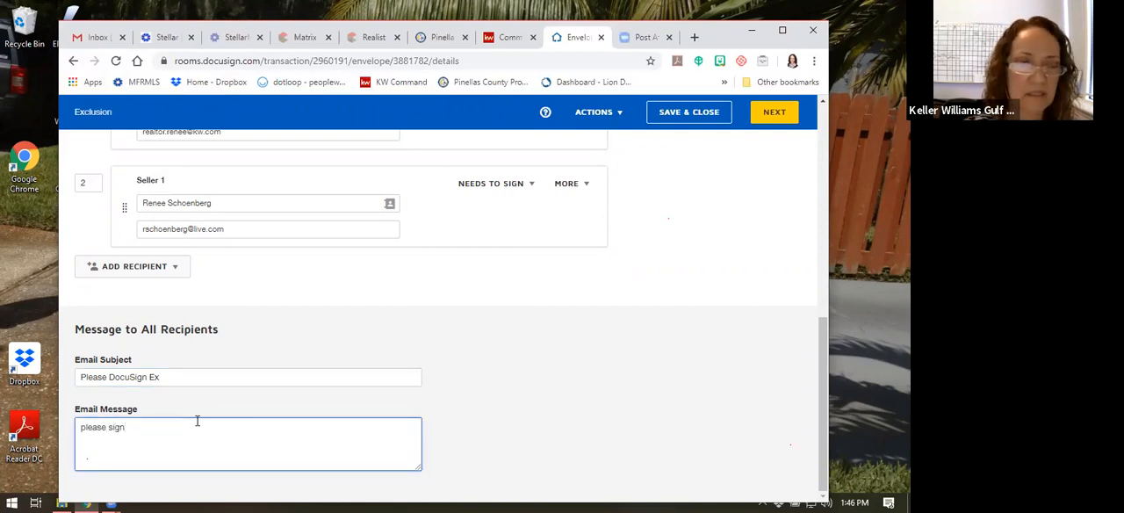
pyautogui.click(772, 112)
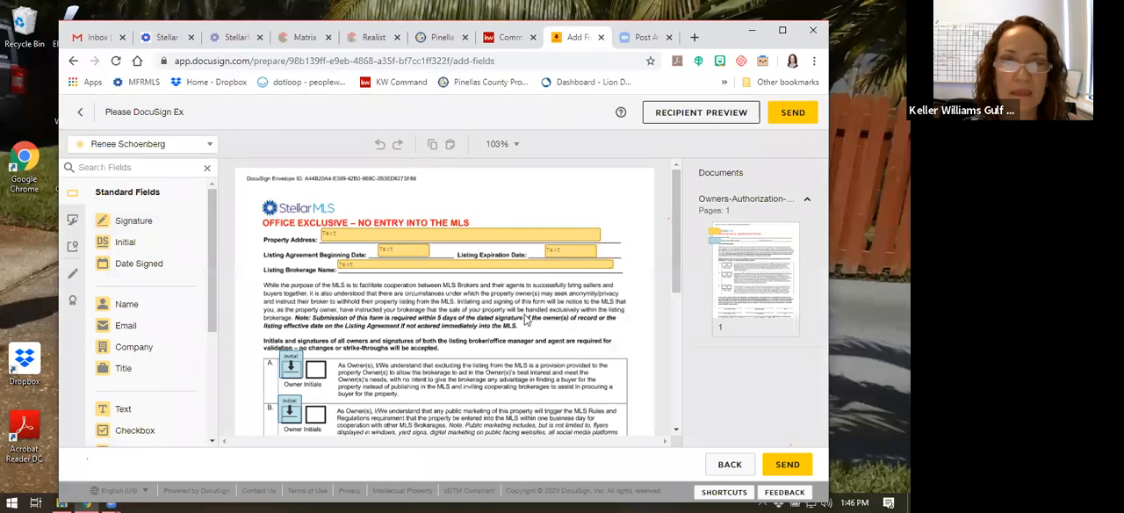
# Fill in the property address on the Office Exclusive form
pyautogui.click(351, 237)
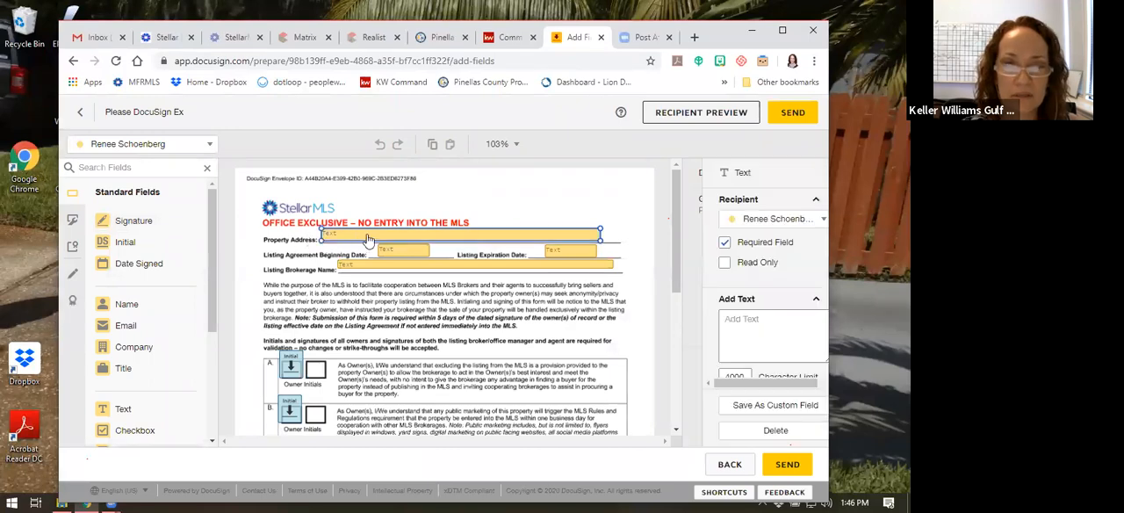
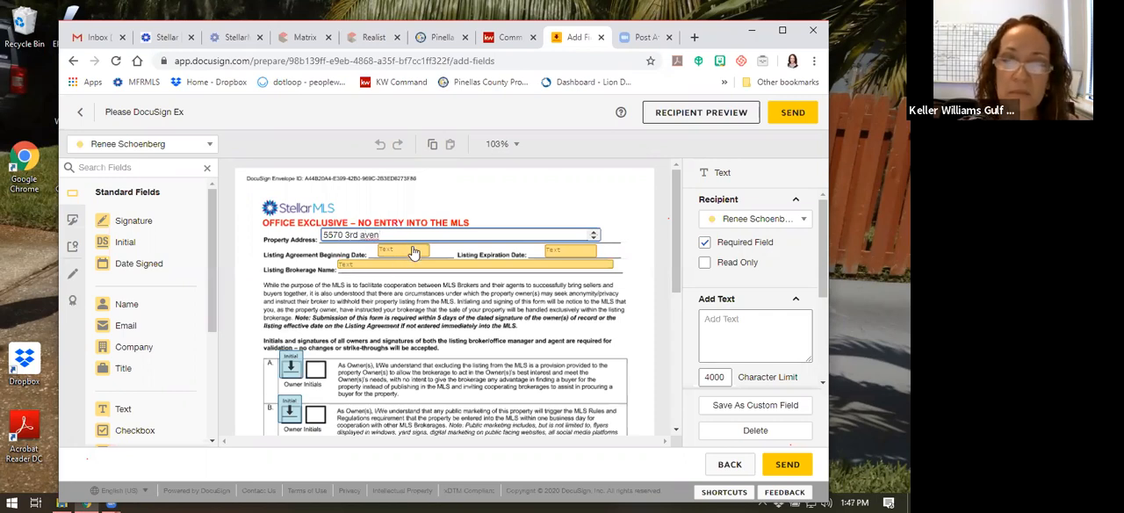
pyautogui.click(571, 251)
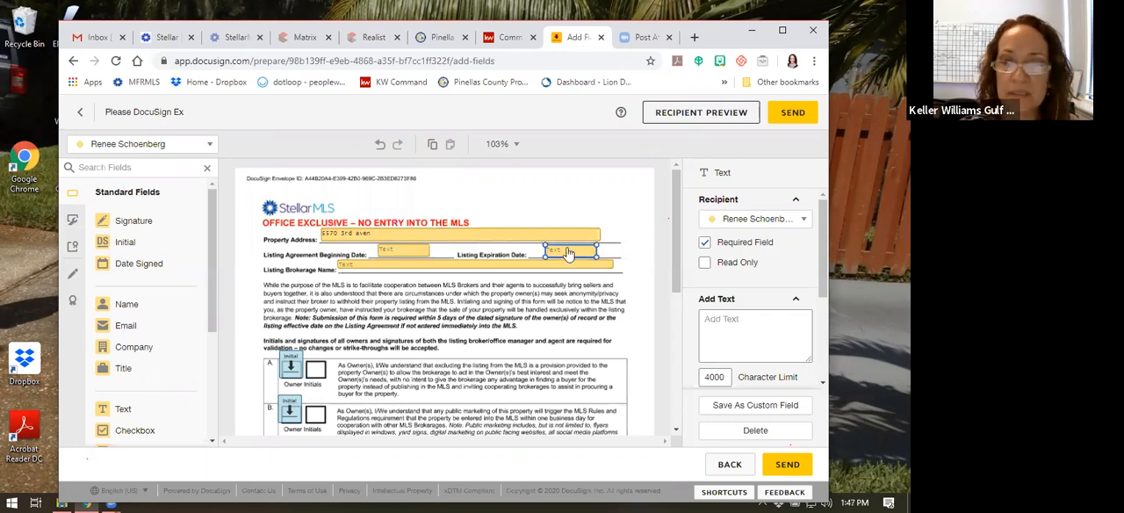
pyautogui.click(439, 265)
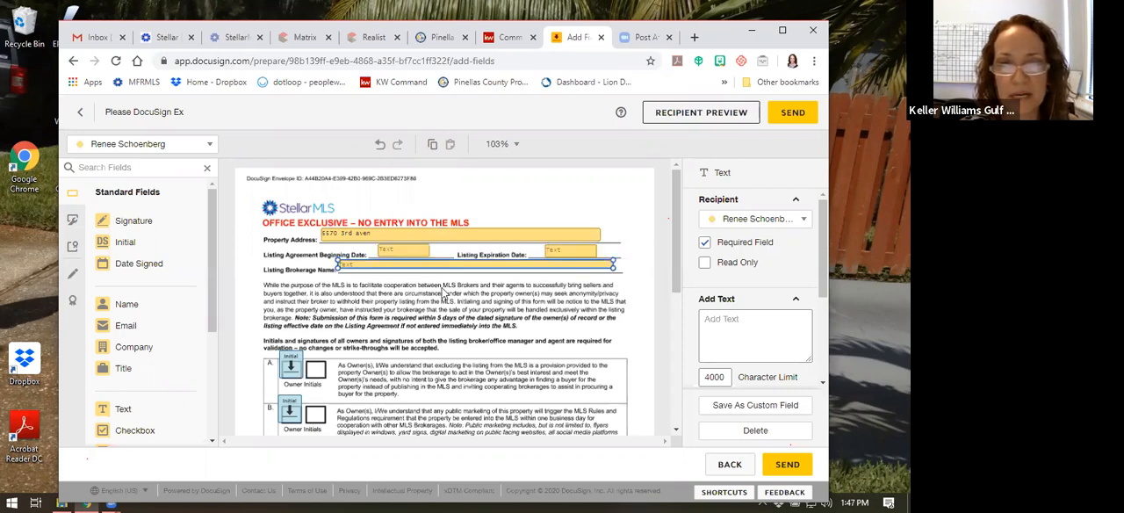
# Fill in the MLS Office ID in the broker/office manager row of the form's signature section
pyautogui.scroll(-1, 408, 311)
pyautogui.scroll(-1, 405, 309)
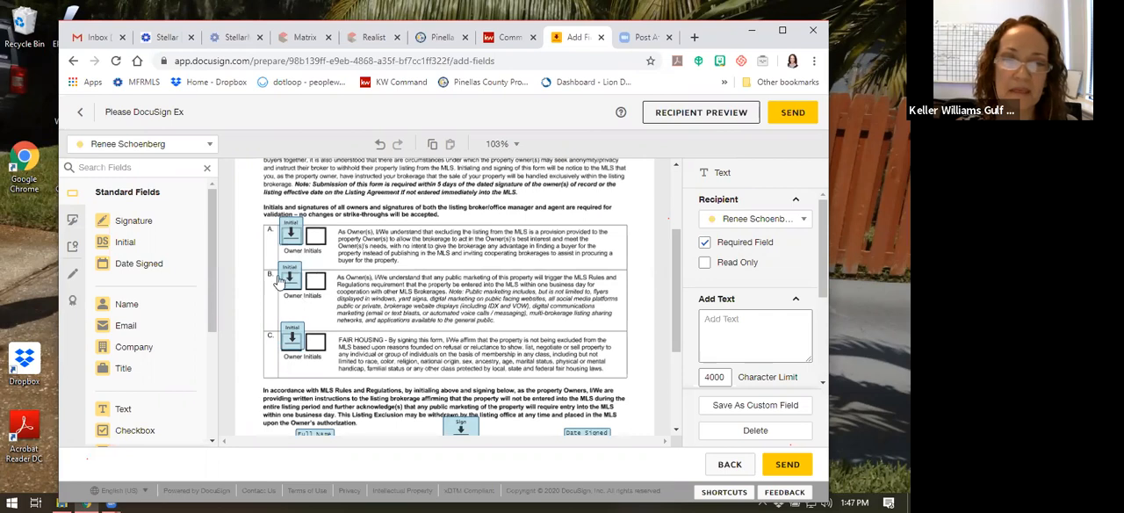
pyautogui.scroll(-3, 376, 291)
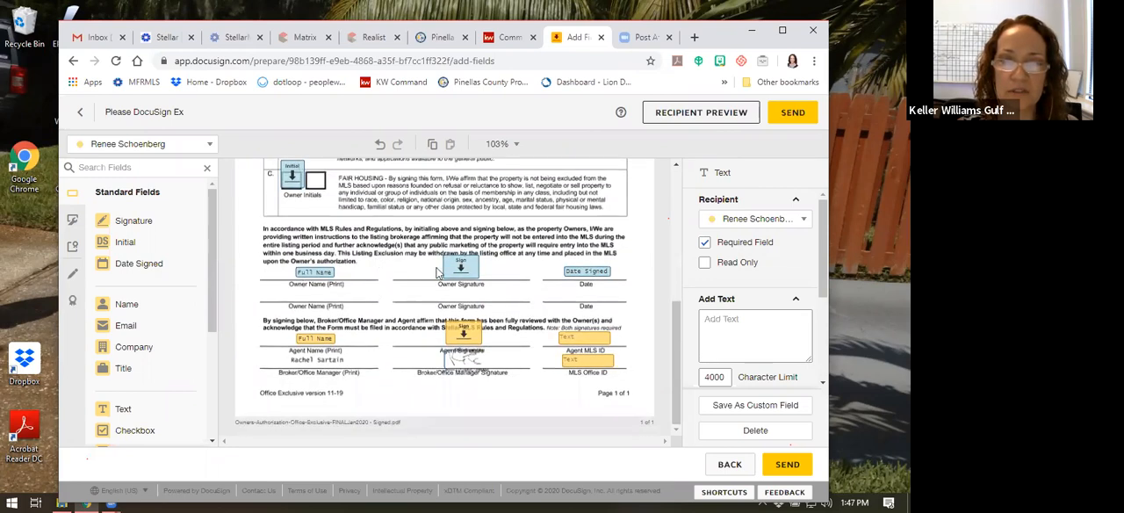
pyautogui.click(570, 340)
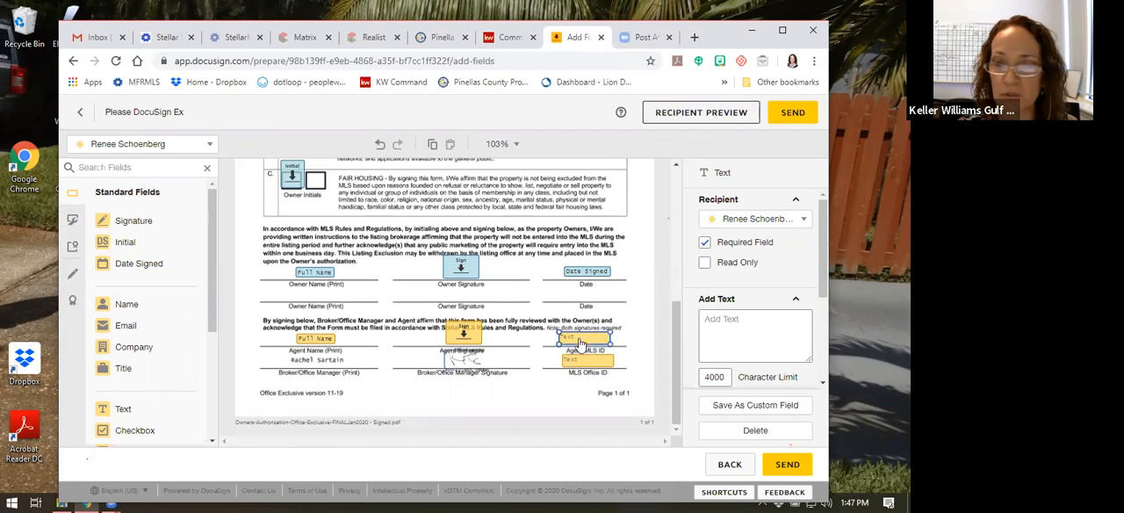
pyautogui.click(588, 362)
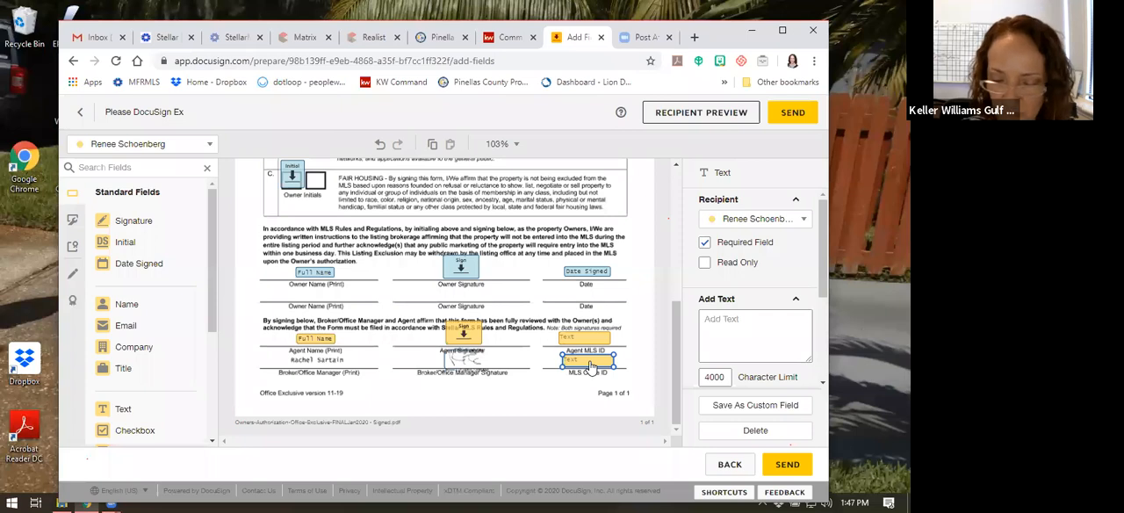
pyautogui.click(590, 362)
pyautogui.write('260')
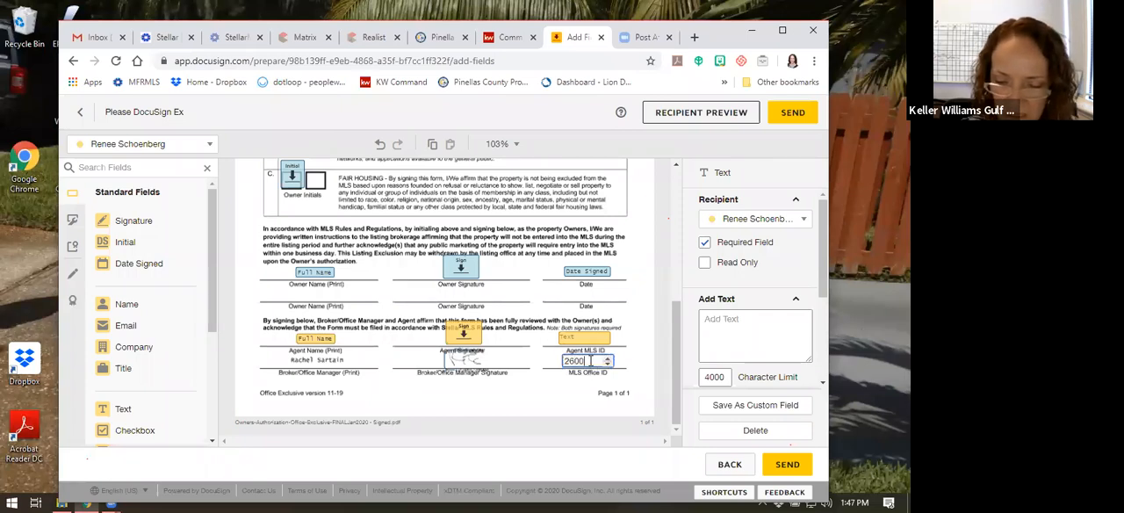
pyautogui.write('01')
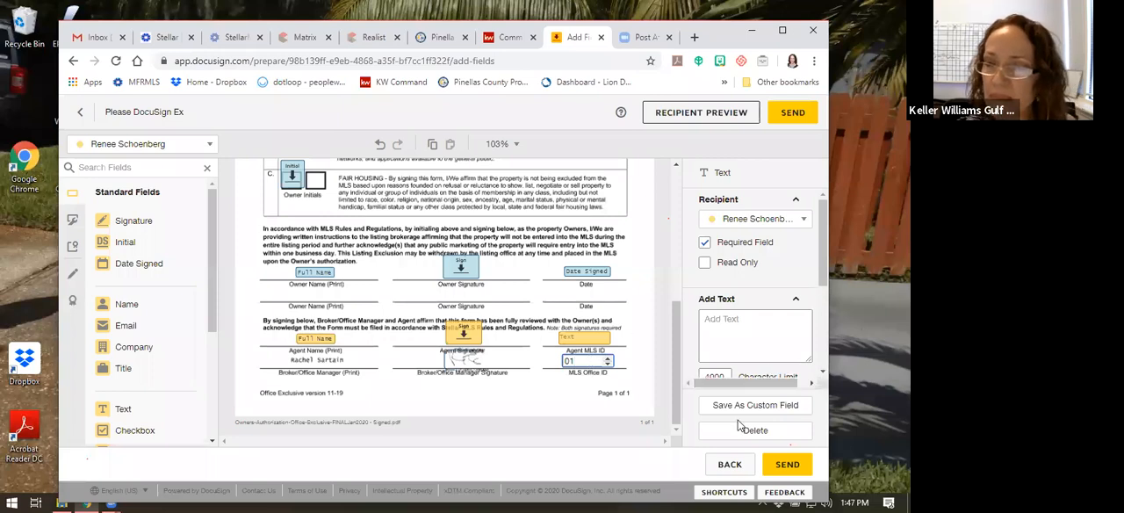
# Reduce the font size of the MLS Office ID text to 8
pyautogui.scroll(-2, 735, 309)
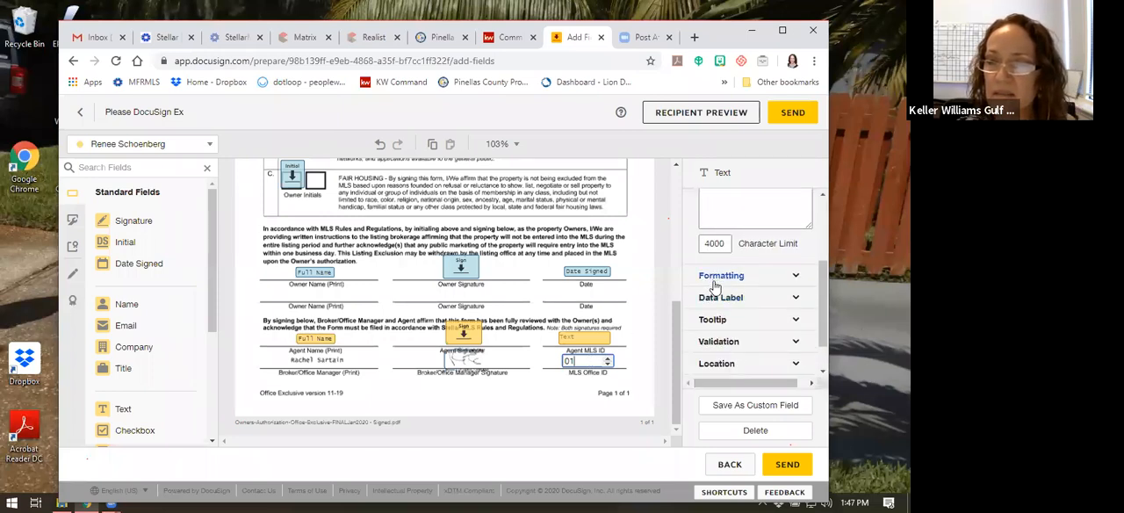
pyautogui.click(720, 276)
pyautogui.click(718, 320)
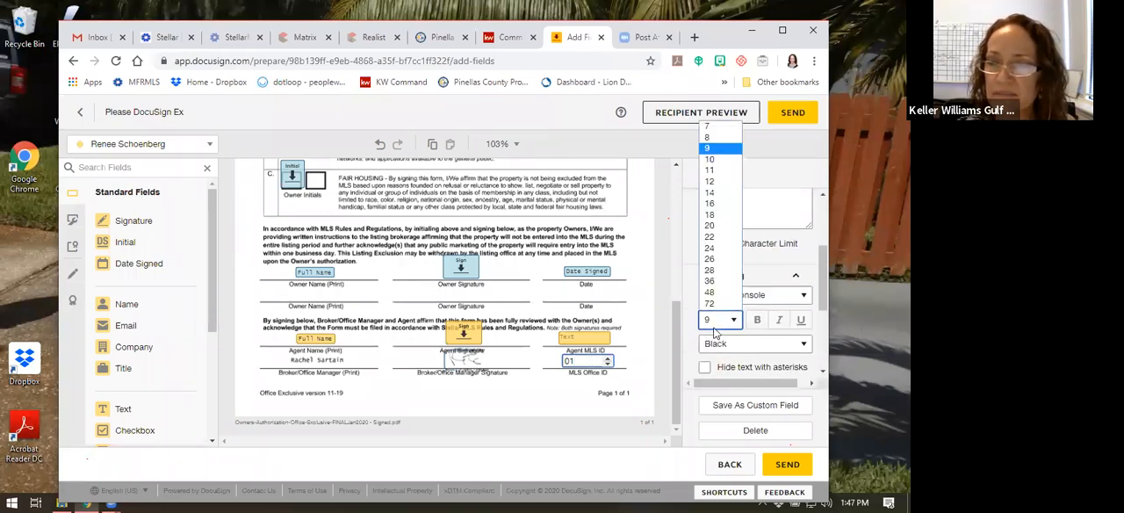
pyautogui.click(707, 129)
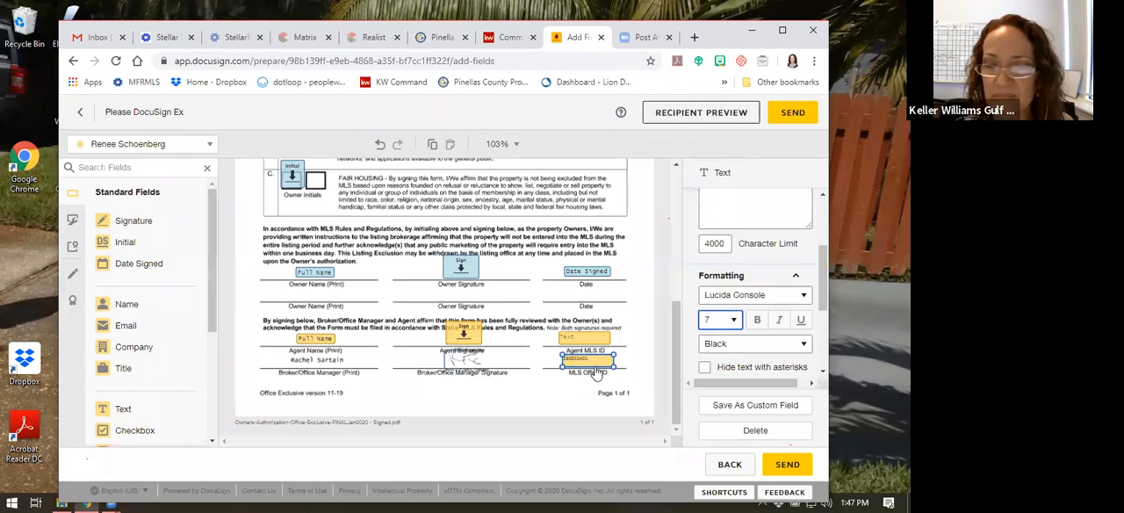
pyautogui.click(718, 322)
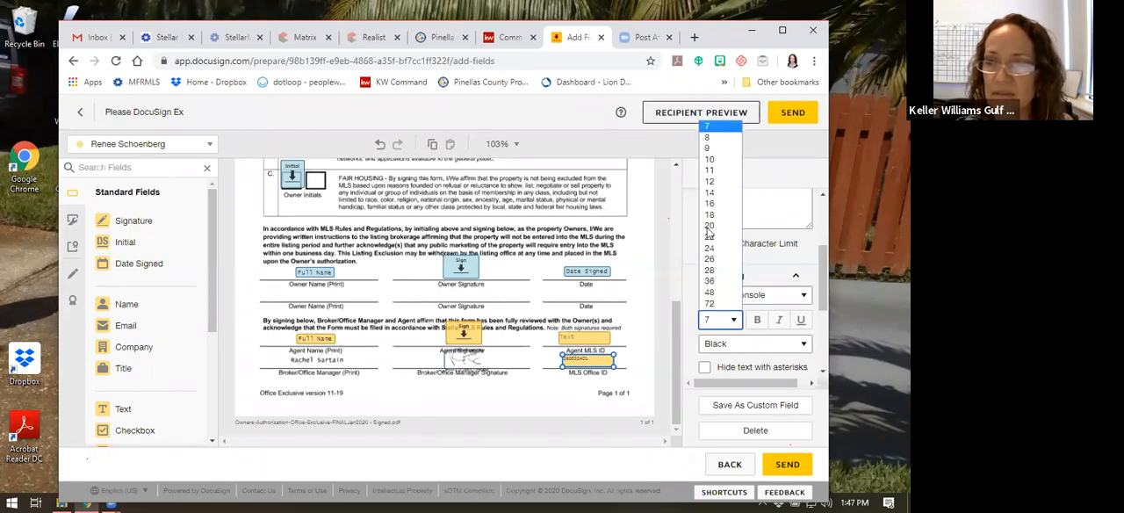
pyautogui.click(716, 140)
pyautogui.click(621, 387)
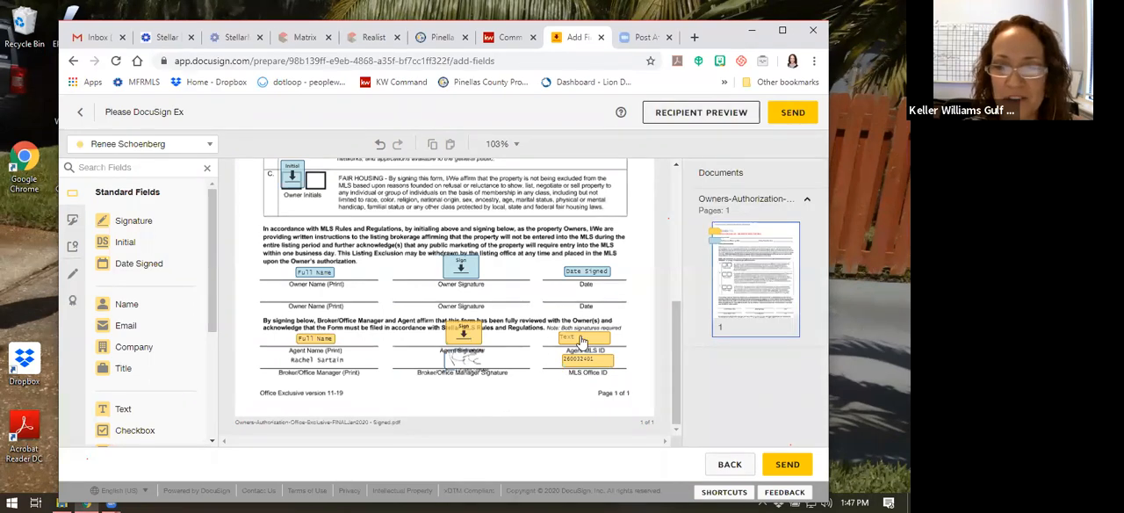
# Look over the completed Office Exclusive form once more and send the envelope to its recipients
pyautogui.scroll(10, 548, 391)
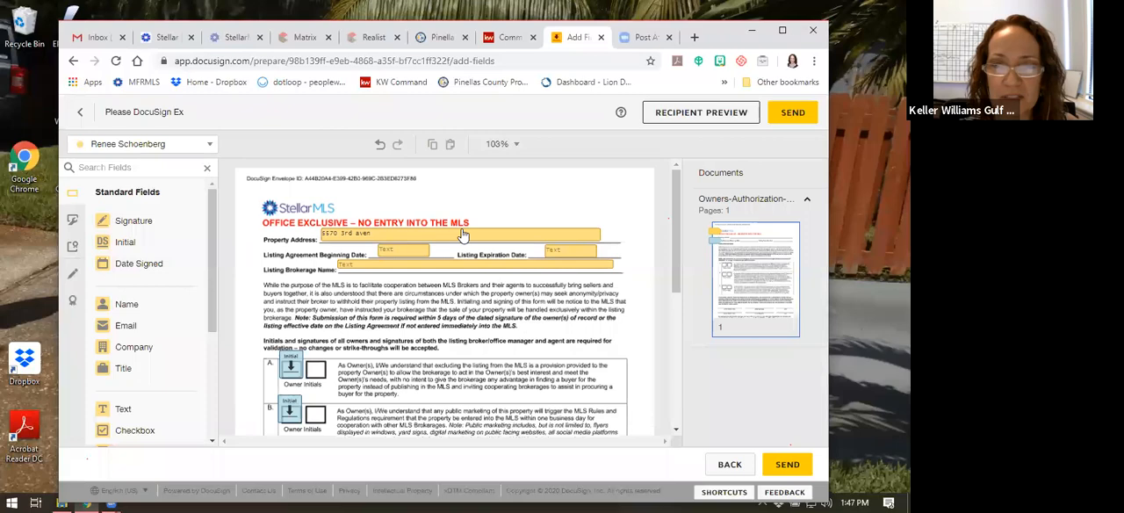
pyautogui.scroll(-10, 551, 281)
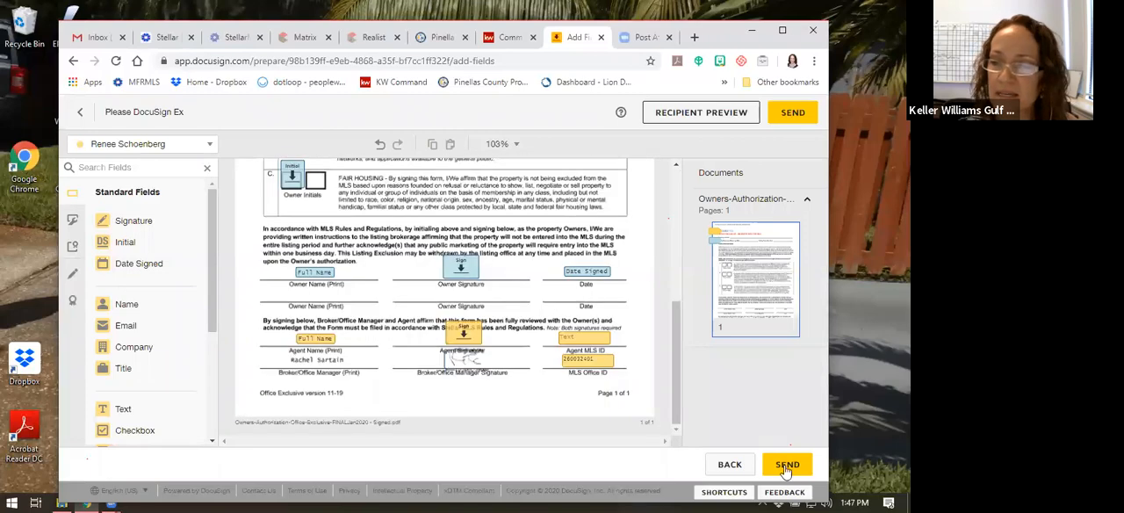
pyautogui.click(788, 465)
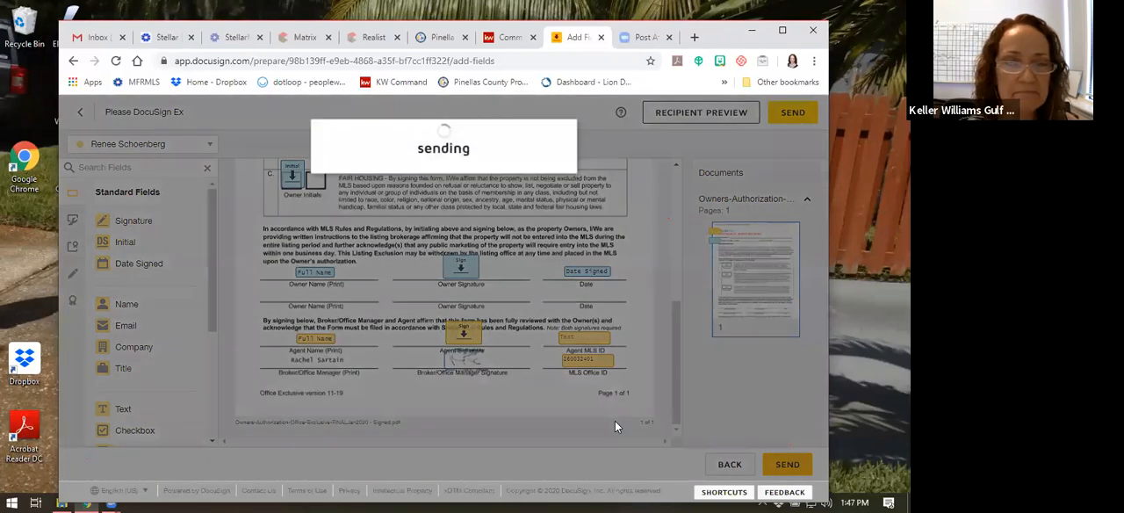
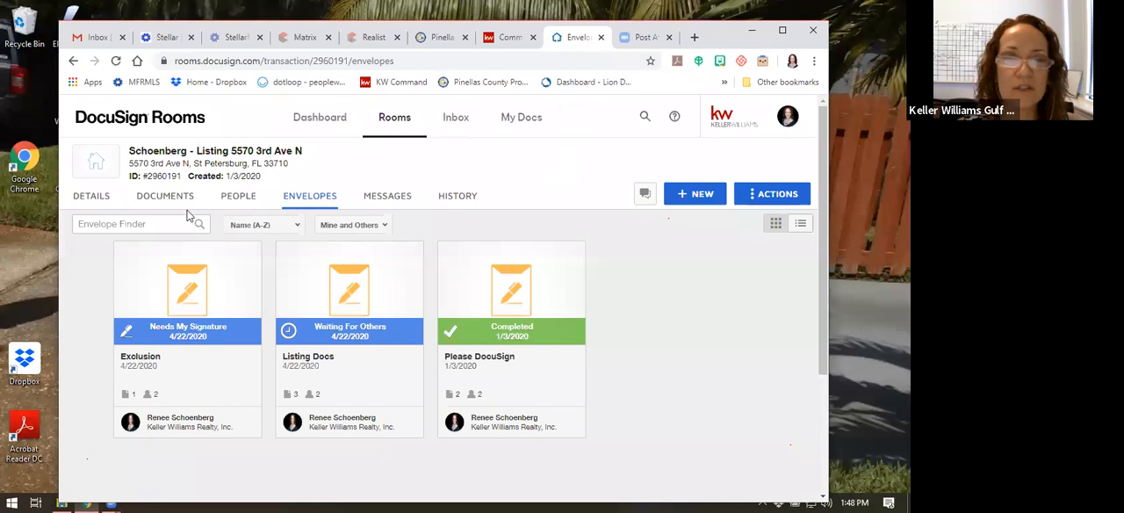
# Switch to Gmail and read through the "Please DocuSign Listing Documents" email, including its message and alternate signing instructions
pyautogui.click(164, 195)
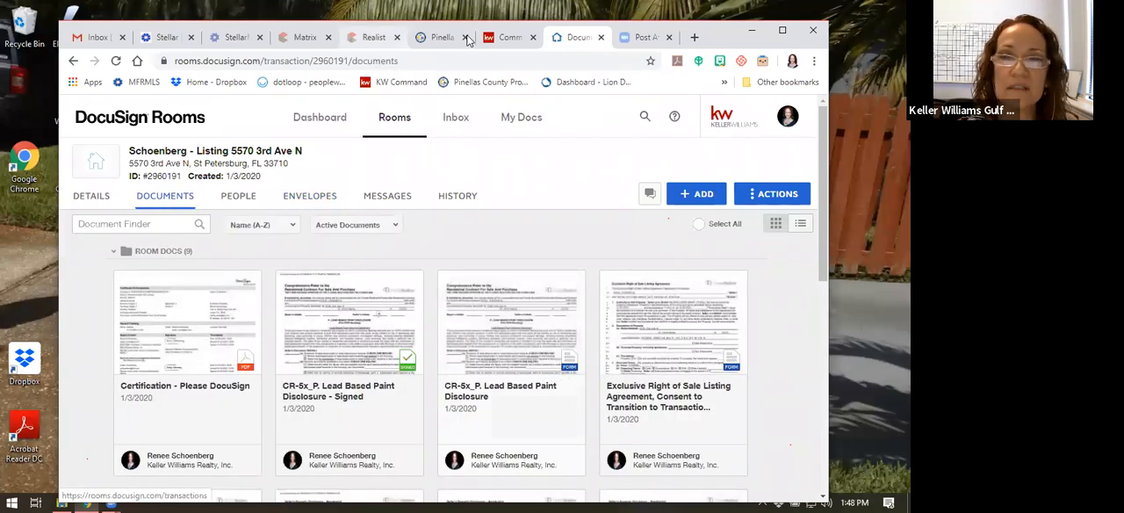
pyautogui.click(95, 37)
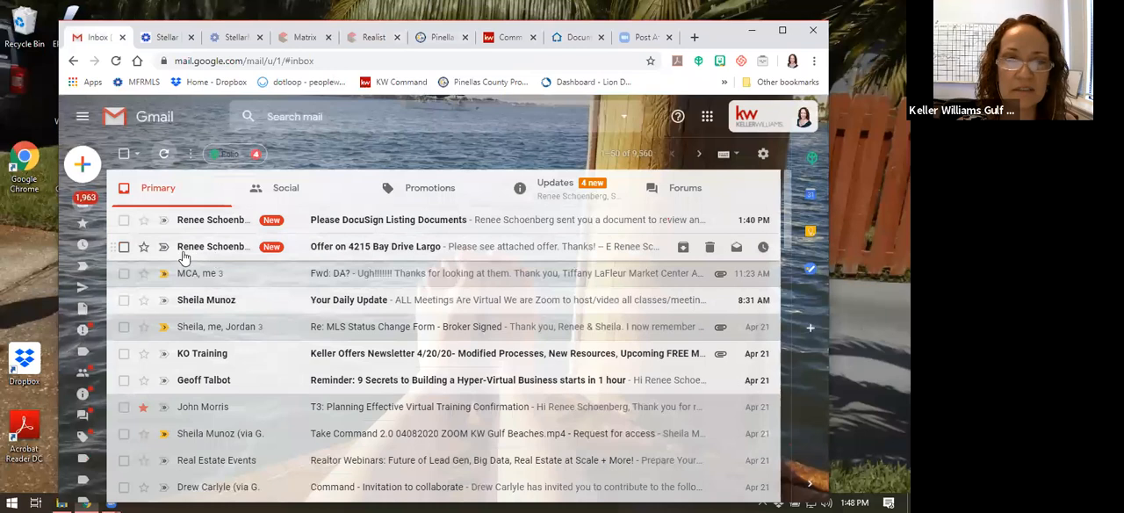
pyautogui.click(239, 252)
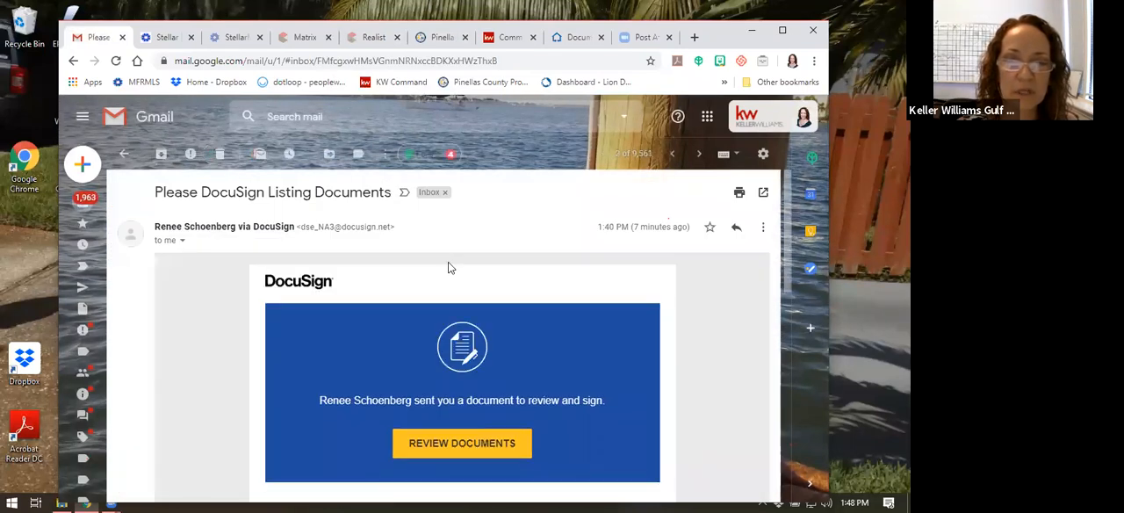
pyautogui.scroll(-2, 603, 438)
pyautogui.scroll(-1, 599, 427)
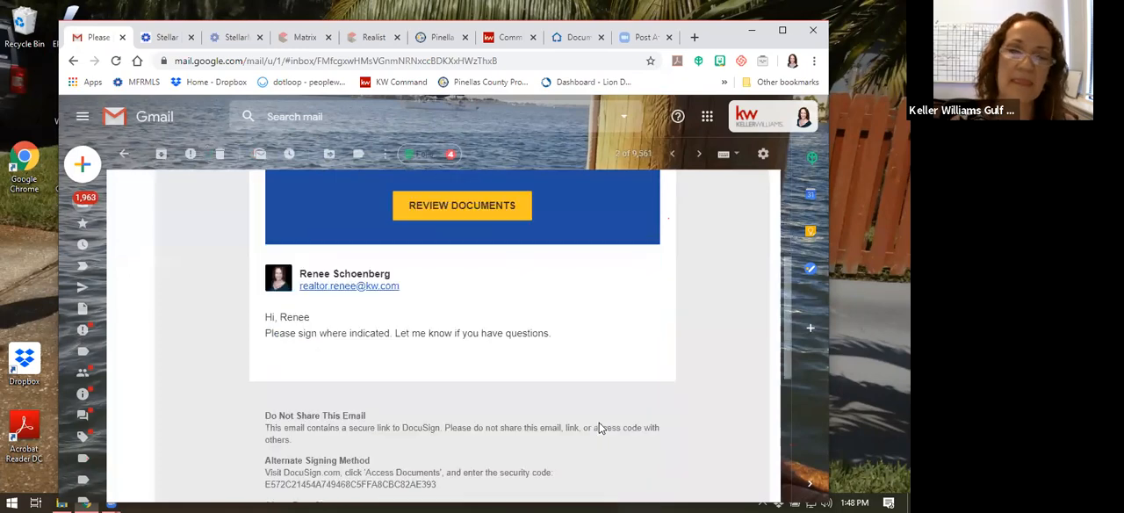
pyautogui.scroll(-4, 600, 428)
pyautogui.scroll(2, 597, 418)
pyautogui.scroll(-2, 596, 417)
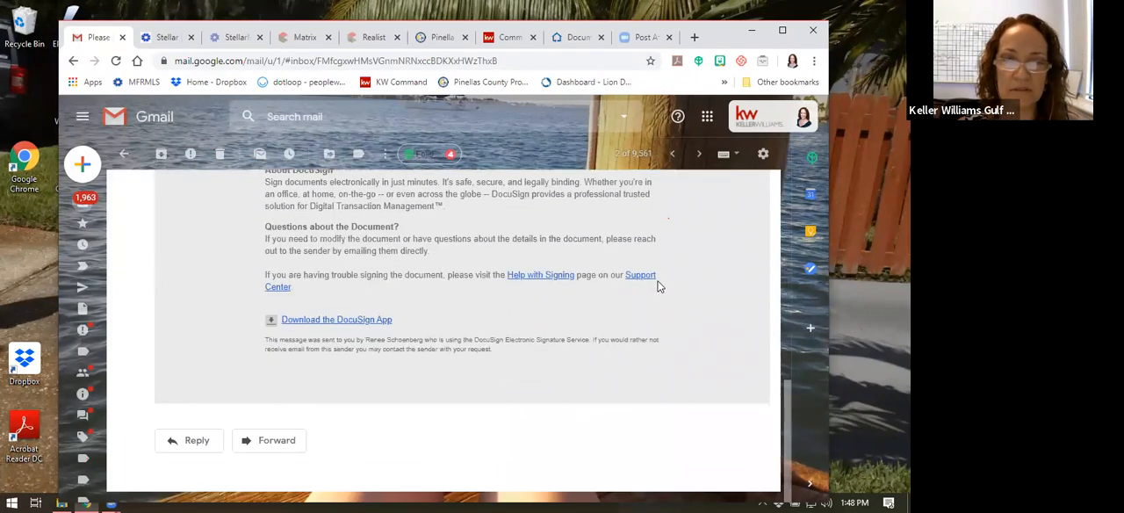
pyautogui.scroll(5, 659, 287)
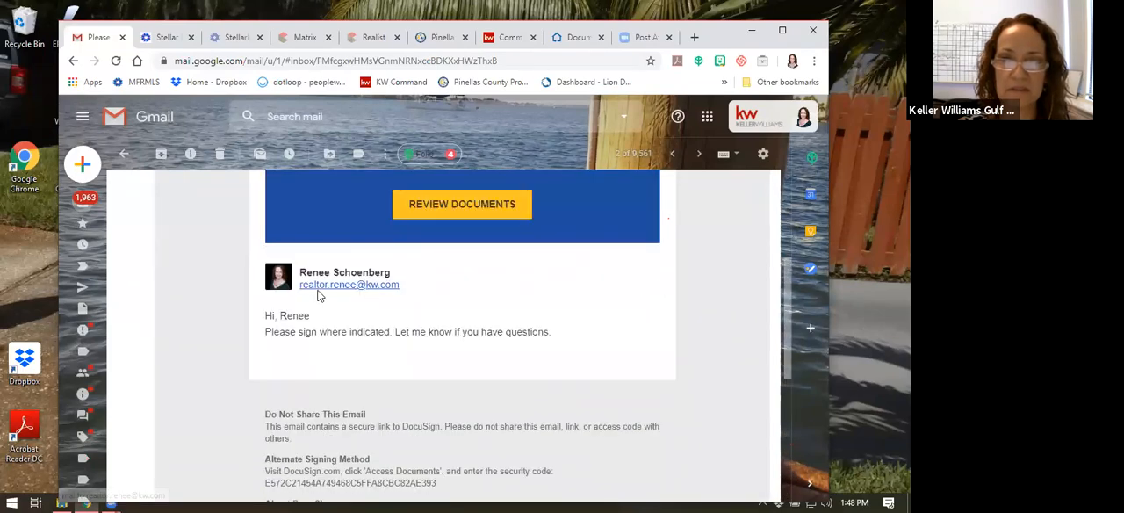
pyautogui.scroll(3, 399, 271)
pyautogui.scroll(-5, 454, 277)
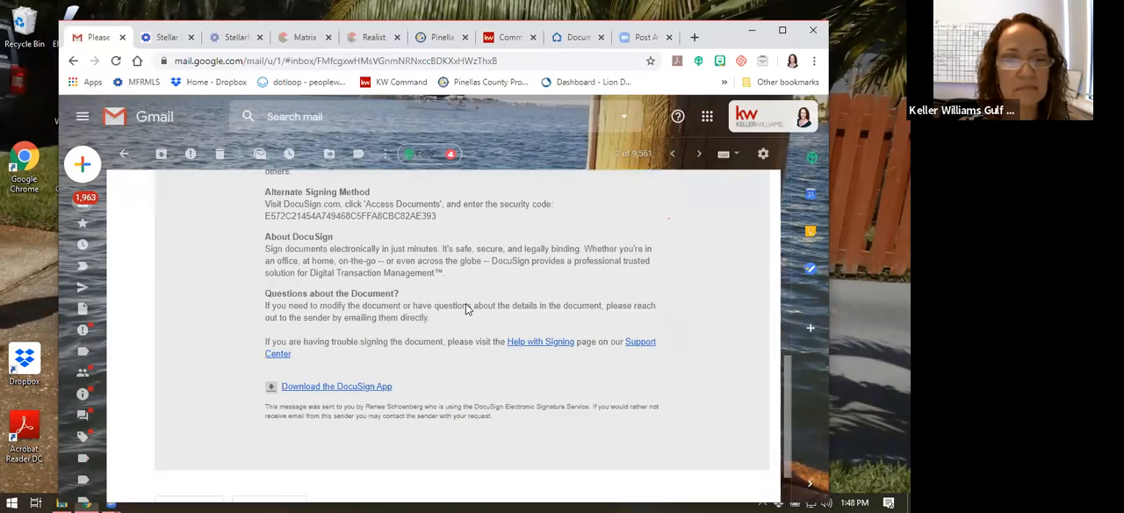
pyautogui.scroll(-2, 465, 307)
pyautogui.scroll(5, 465, 307)
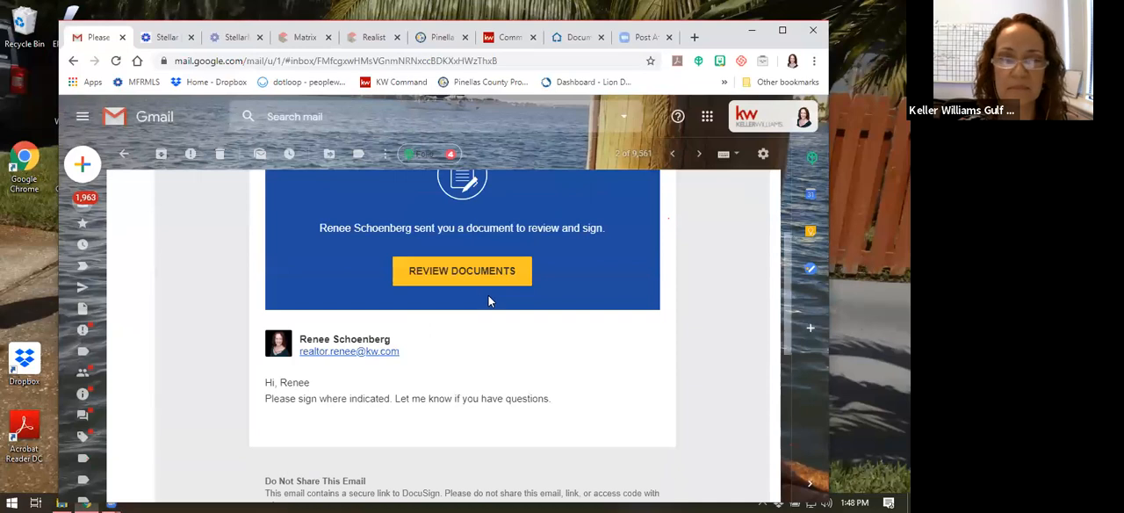
pyautogui.scroll(1, 488, 301)
# Open the documents for review from the DocuSign email, close the signing page, and return to the mail inbox
pyautogui.click(473, 336)
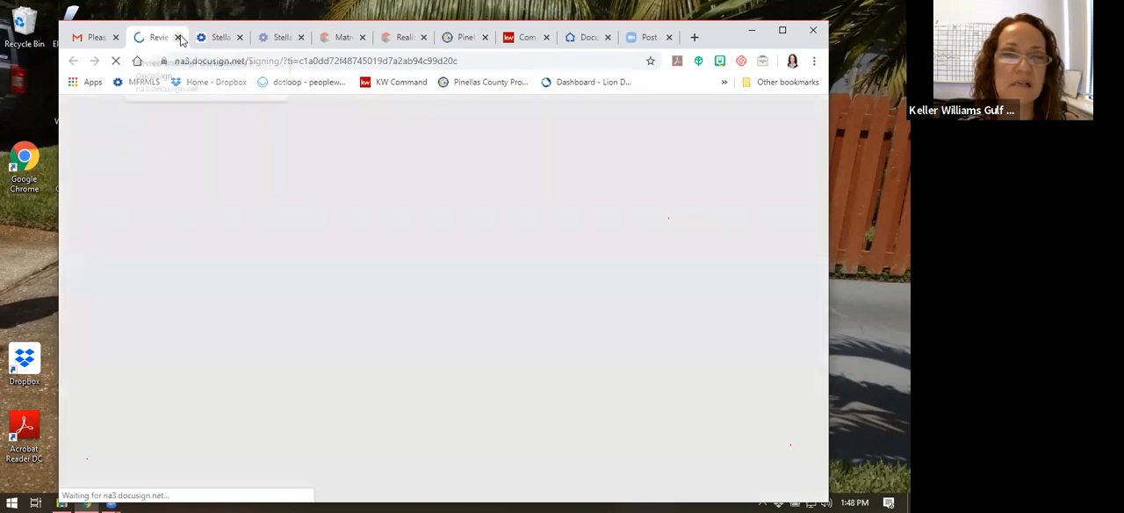
pyautogui.click(179, 38)
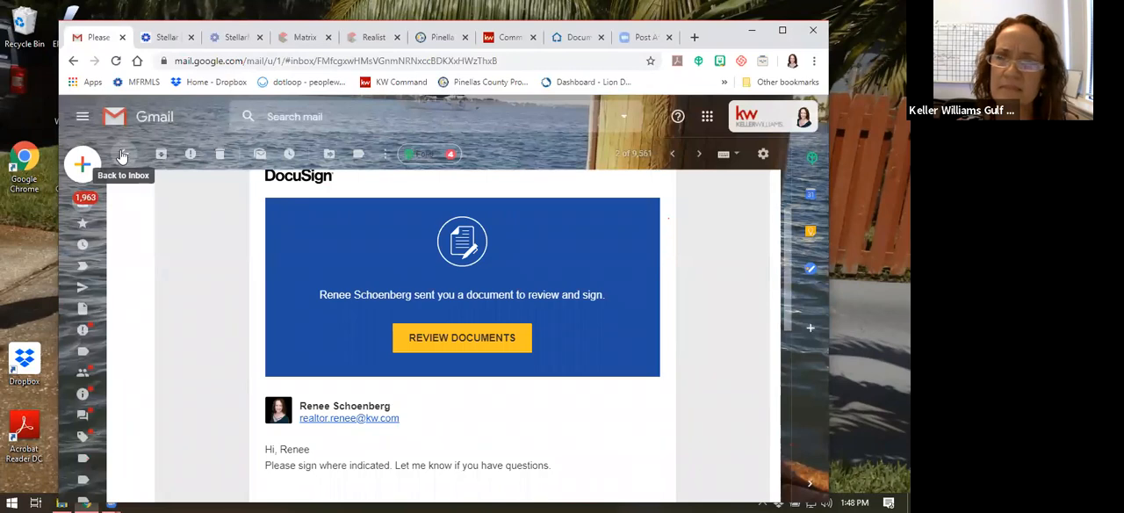
pyautogui.click(123, 156)
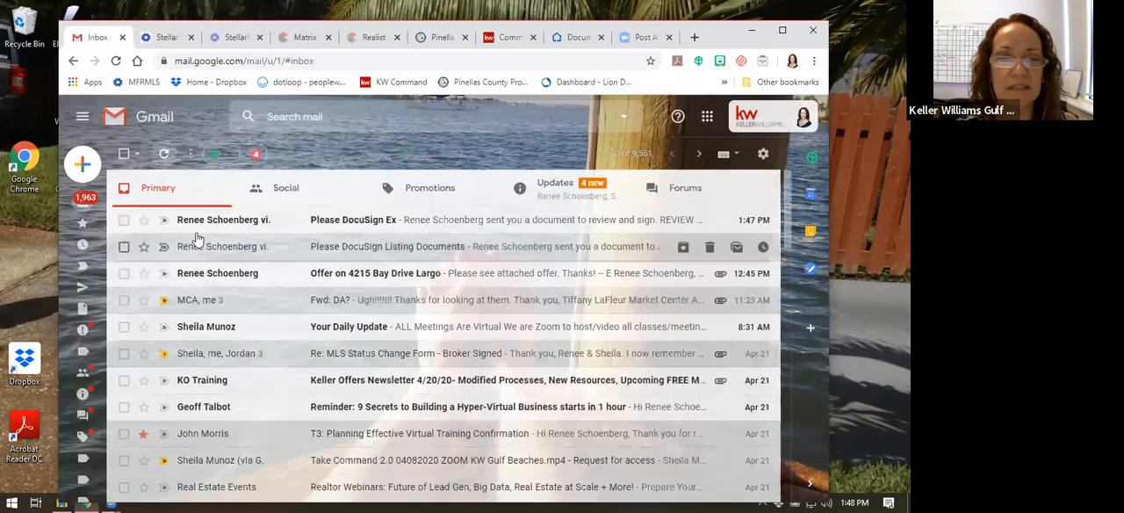
# Forward the property offer email with its PDF contract attachment to the agent's DocuSign Rooms inbox address
pyautogui.click(223, 276)
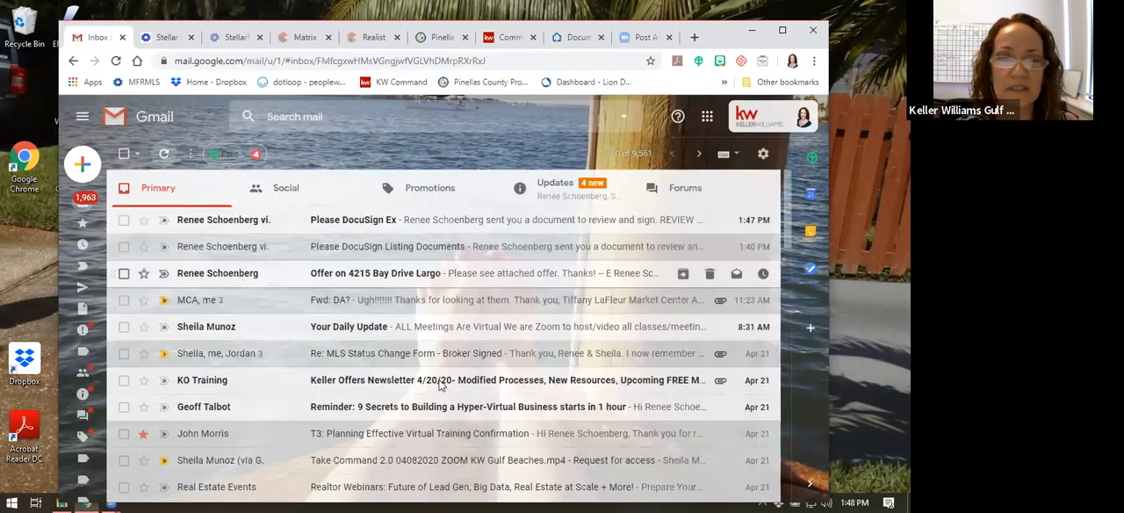
pyautogui.scroll(-3, 460, 347)
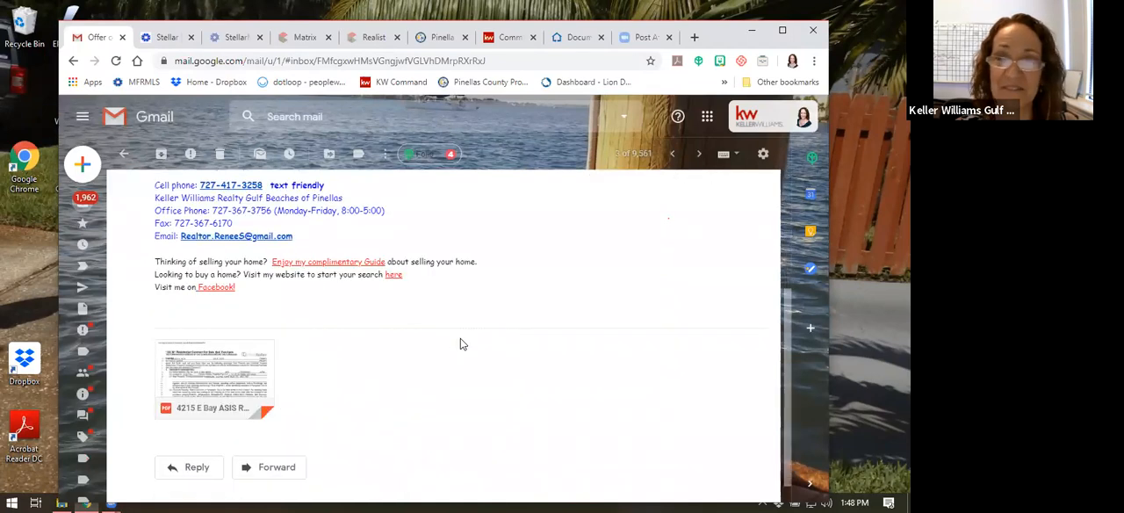
pyautogui.moveTo(215, 334)
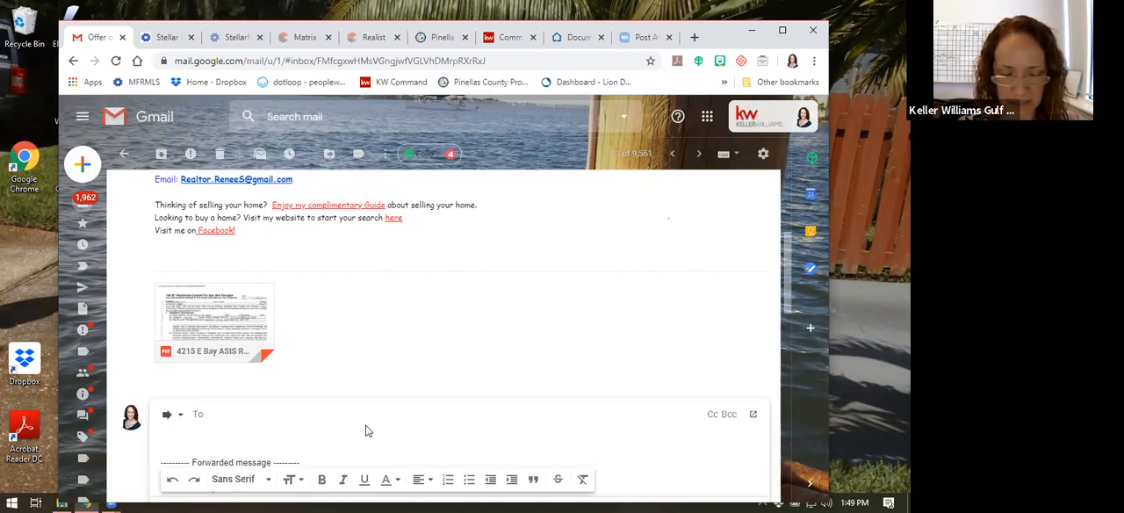
pyautogui.write('real')
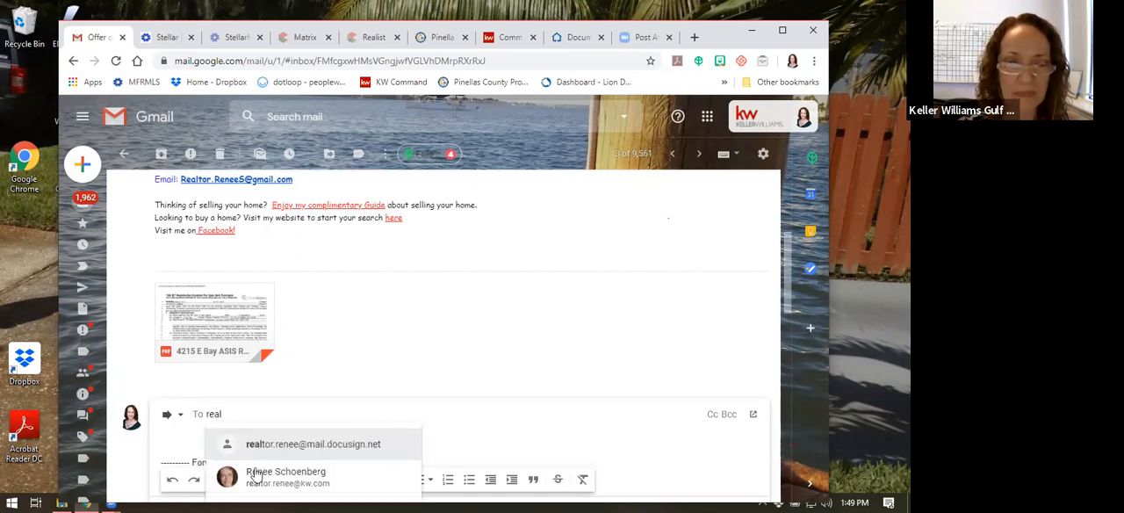
pyautogui.click(308, 445)
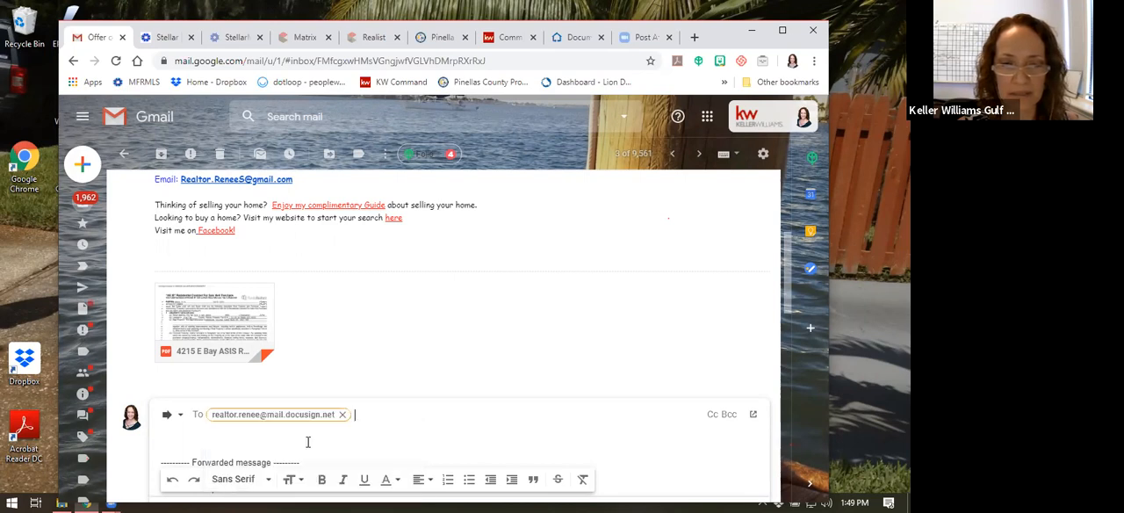
pyautogui.scroll(-3, 427, 369)
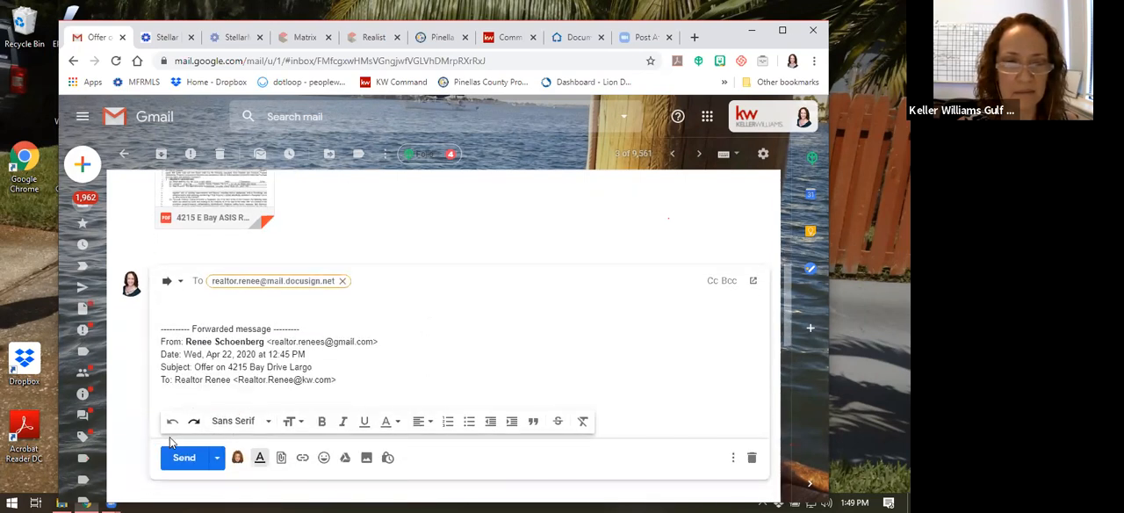
pyautogui.click(182, 458)
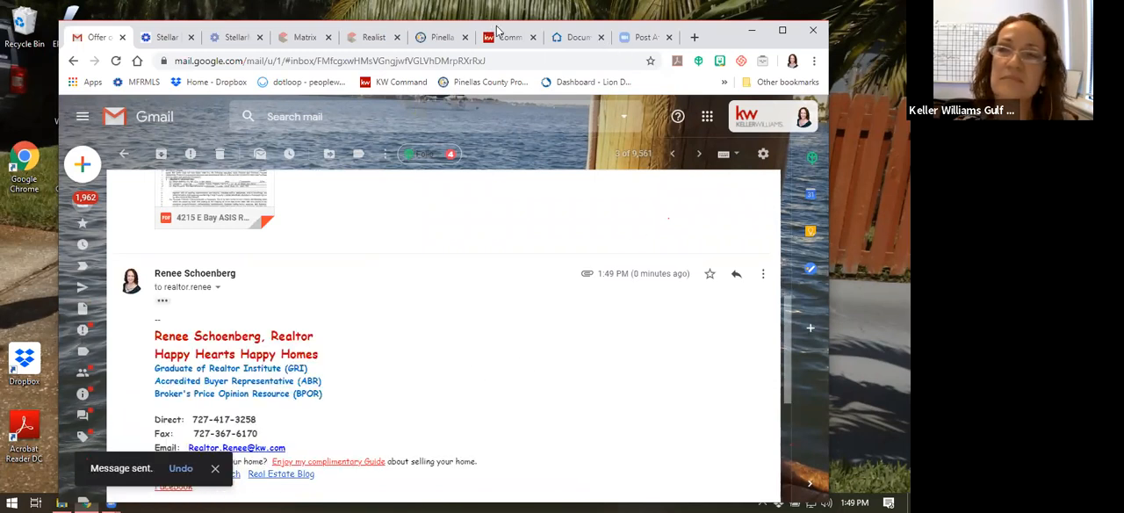
# Switch back to DocuSign Rooms and look over the sources available for adding a document to the room
pyautogui.click(577, 40)
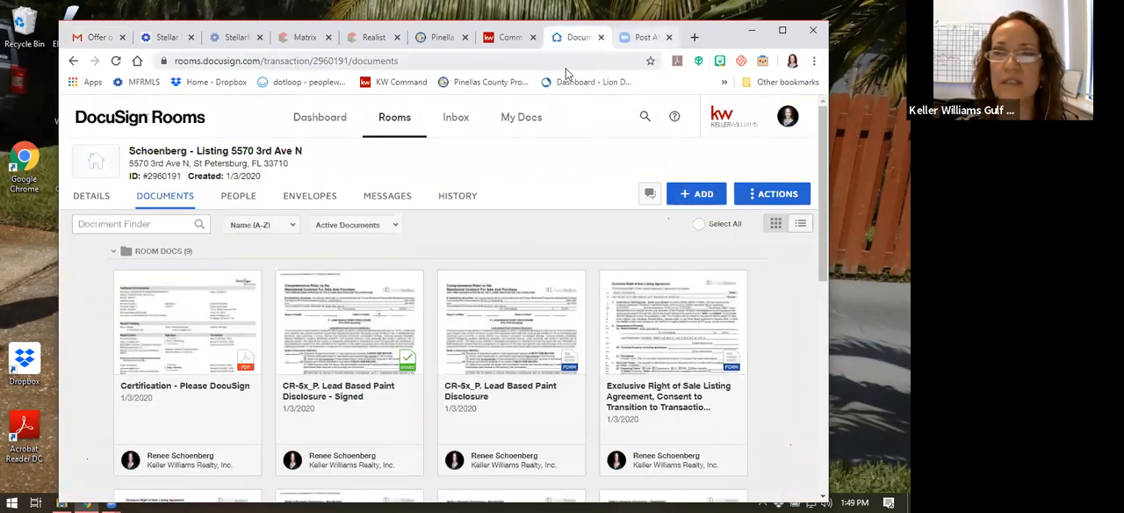
pyautogui.click(694, 194)
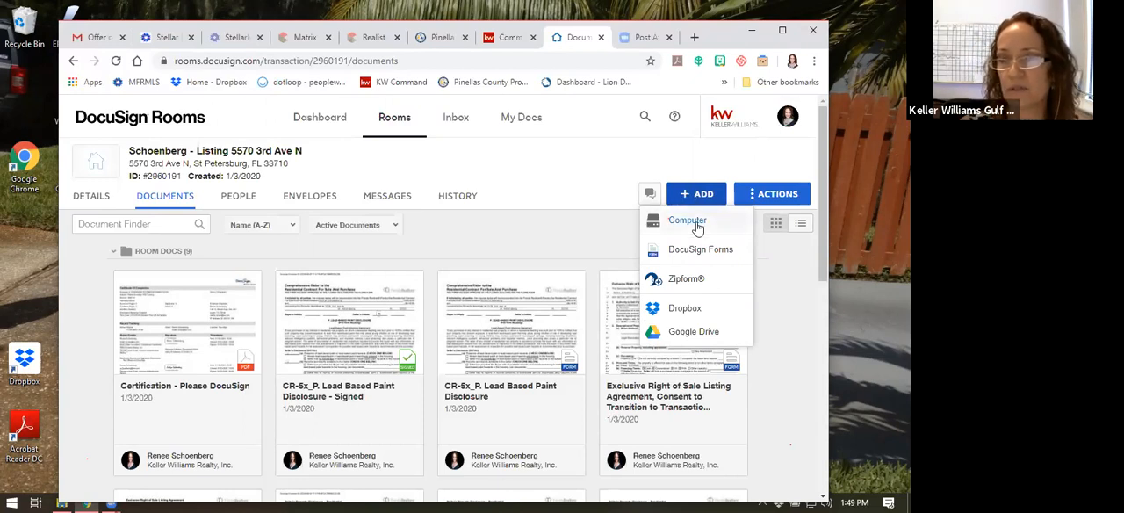
pyautogui.click(602, 232)
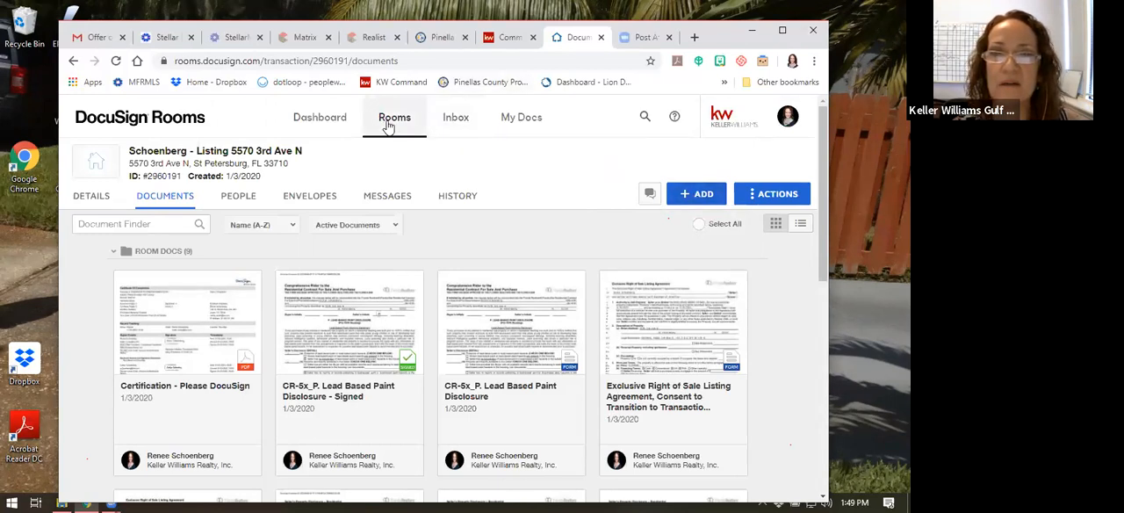
# Check the Rooms inbox for the forwarded offer, refresh it, and return to the list of active rooms
pyautogui.click(449, 121)
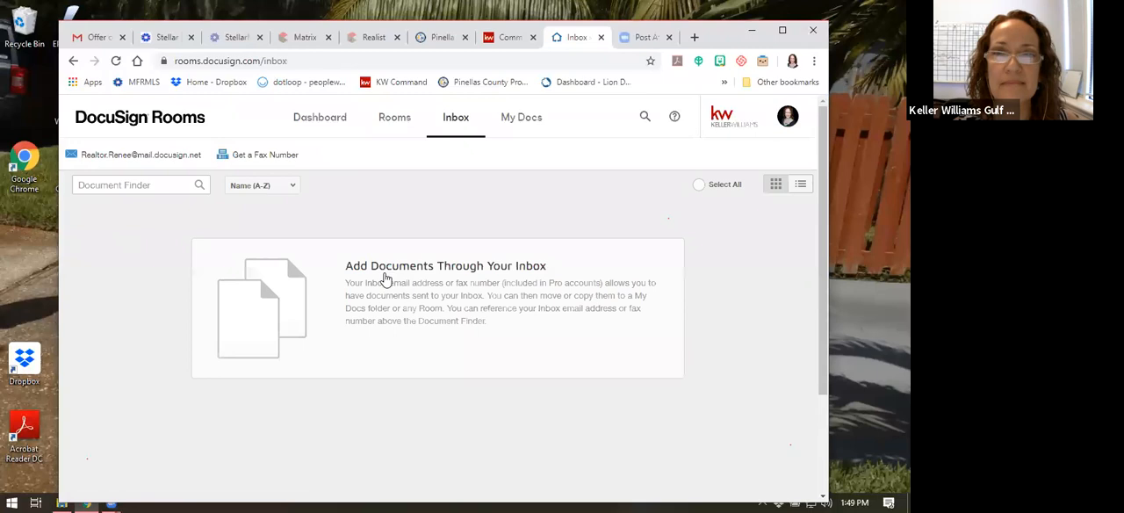
pyautogui.click(116, 60)
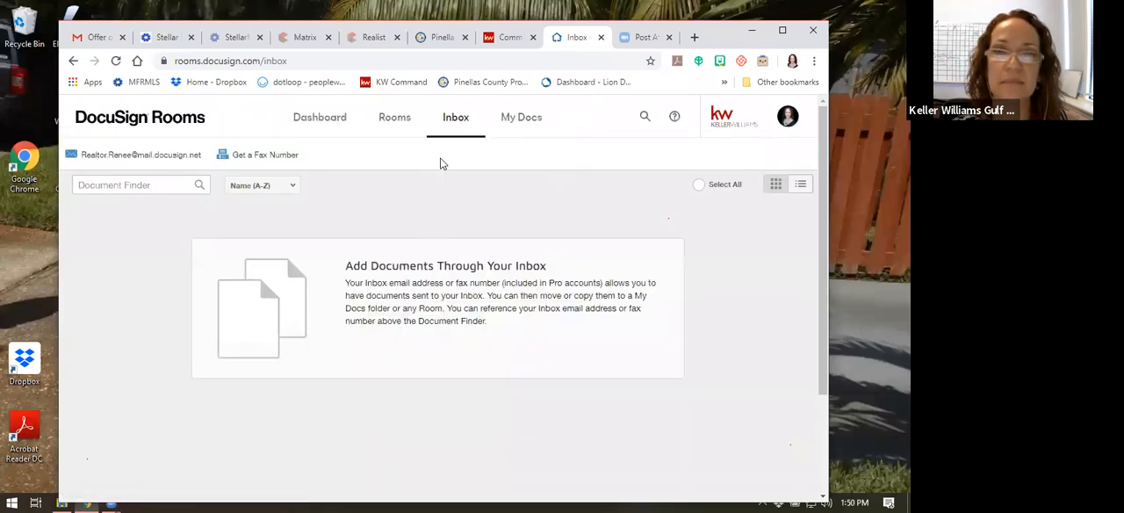
pyautogui.click(386, 120)
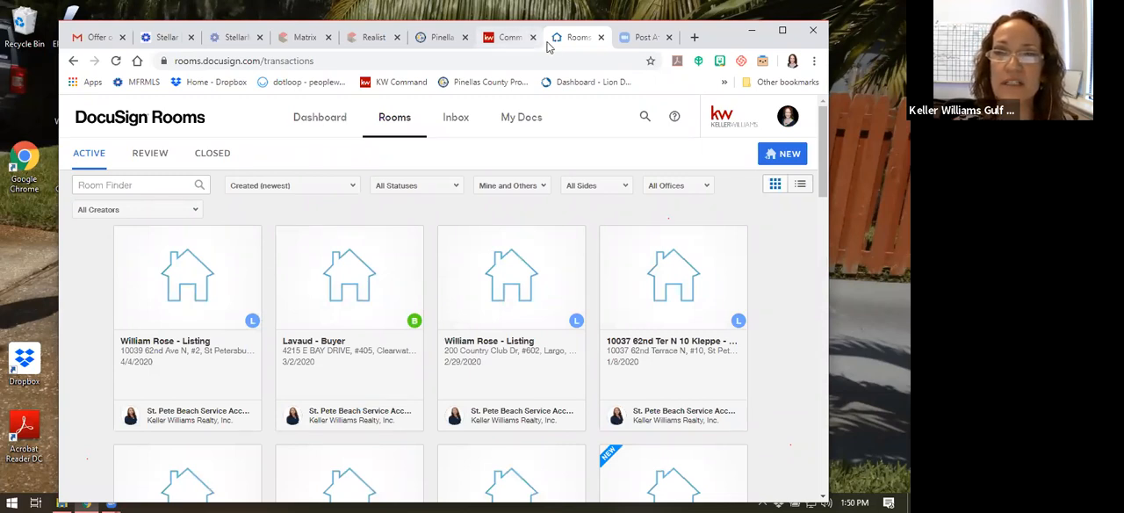
# Look over the account profile's personal information and saved signatures, and close the profile page
pyautogui.click(787, 119)
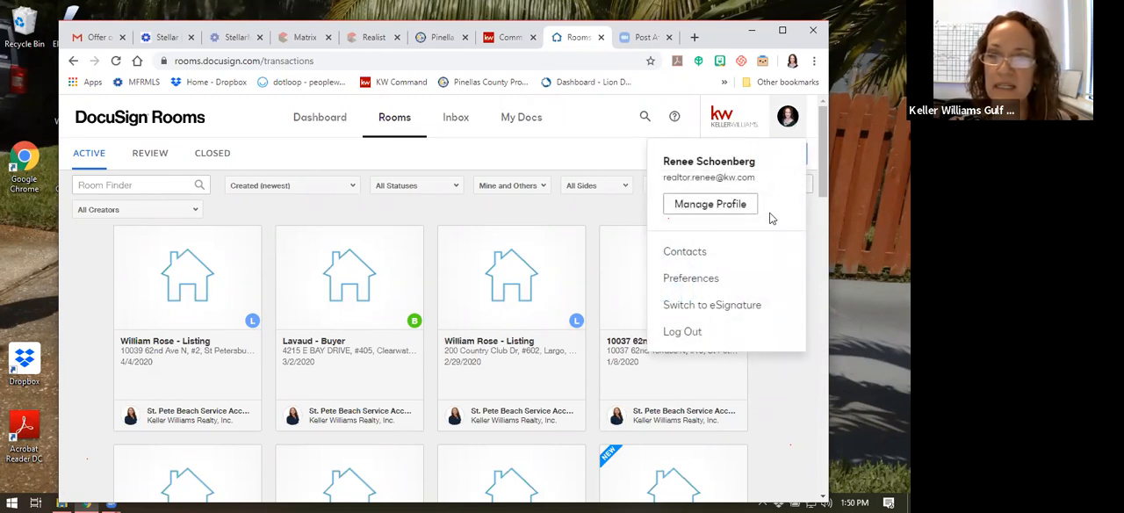
pyautogui.click(709, 205)
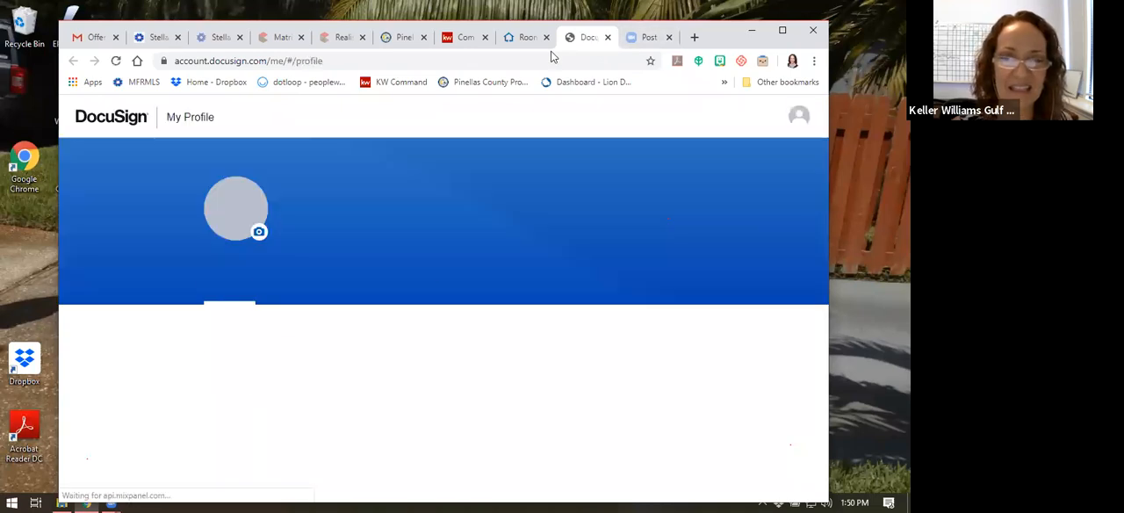
pyautogui.click(552, 51)
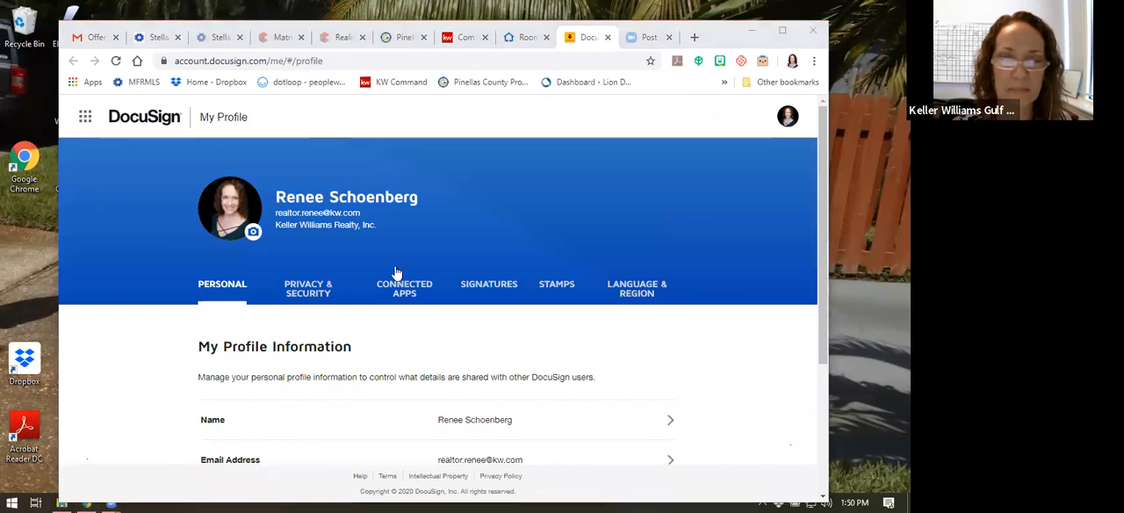
pyautogui.scroll(-2, 395, 272)
pyautogui.scroll(-1, 434, 309)
pyautogui.scroll(3, 434, 311)
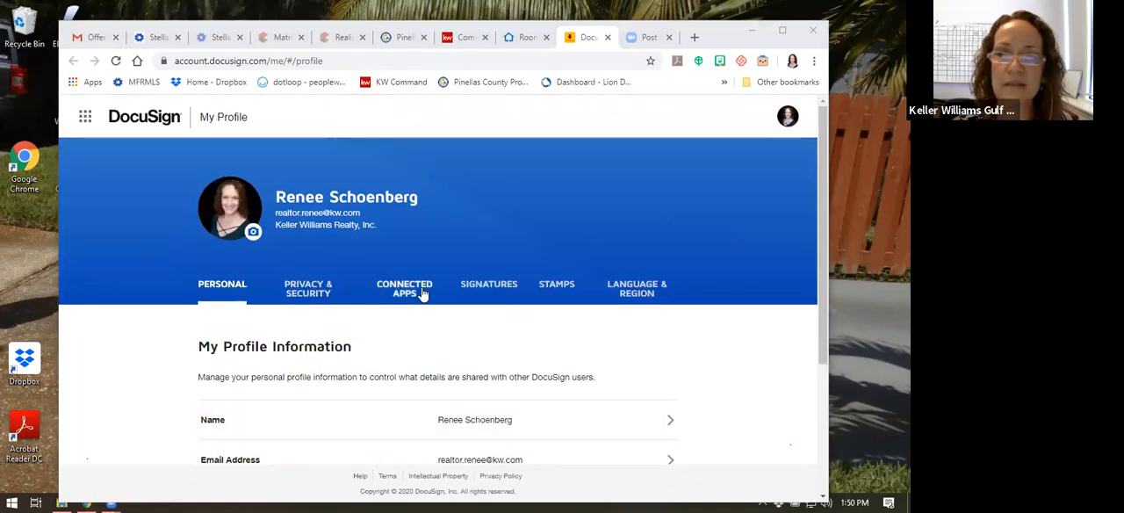
pyautogui.click(488, 288)
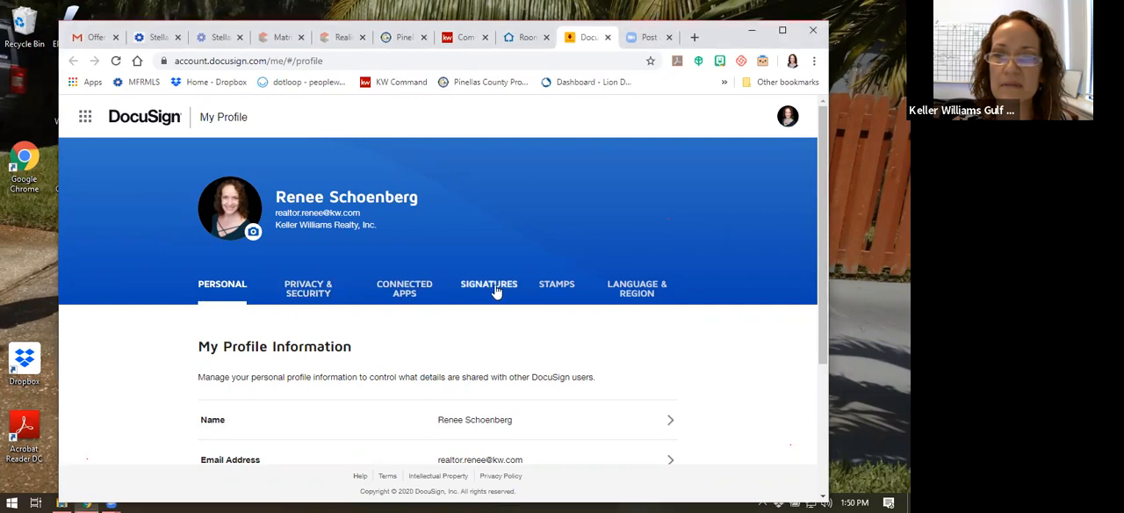
pyautogui.scroll(-2, 607, 205)
pyautogui.scroll(2, 607, 205)
pyautogui.click(787, 121)
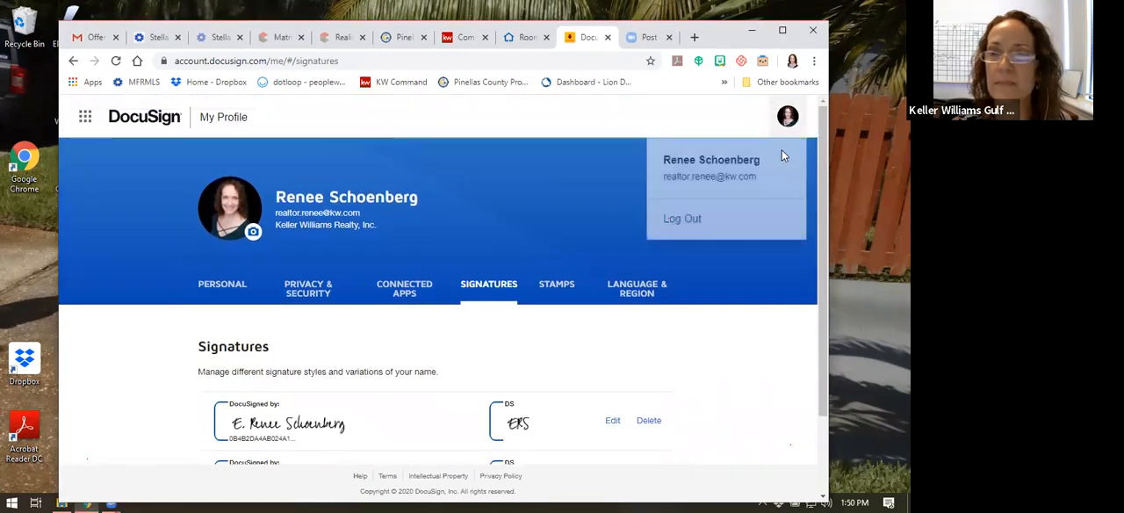
pyautogui.click(608, 38)
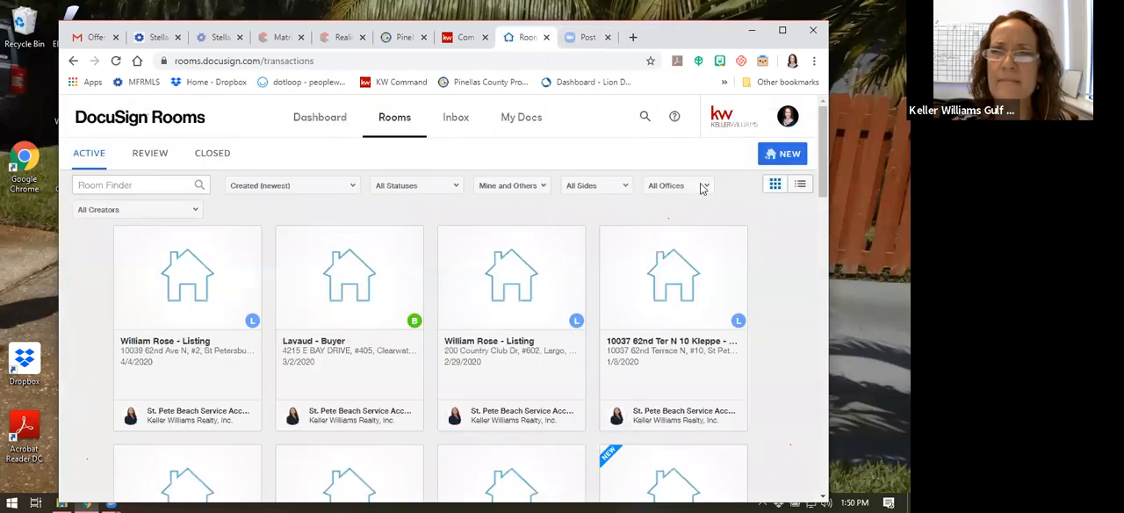
# Open the account preferences and review the Inbox Details, including the inbound email address setting
pyautogui.click(787, 121)
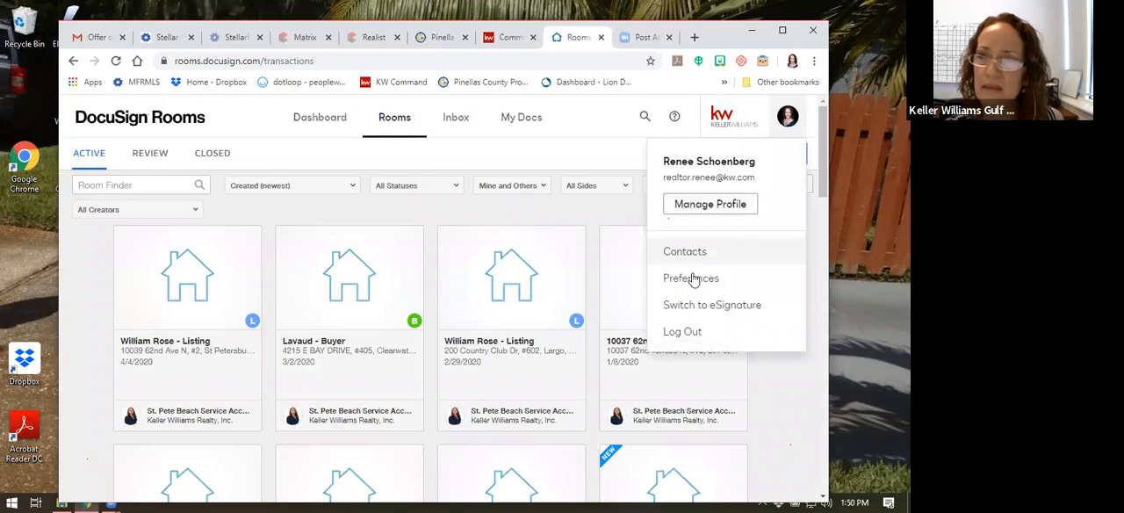
pyautogui.click(687, 279)
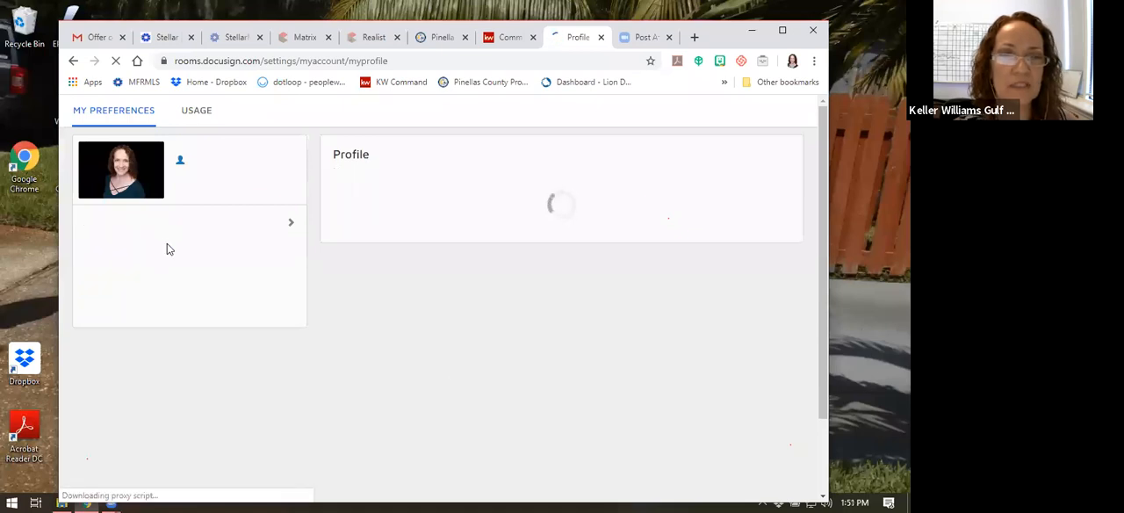
pyautogui.click(114, 308)
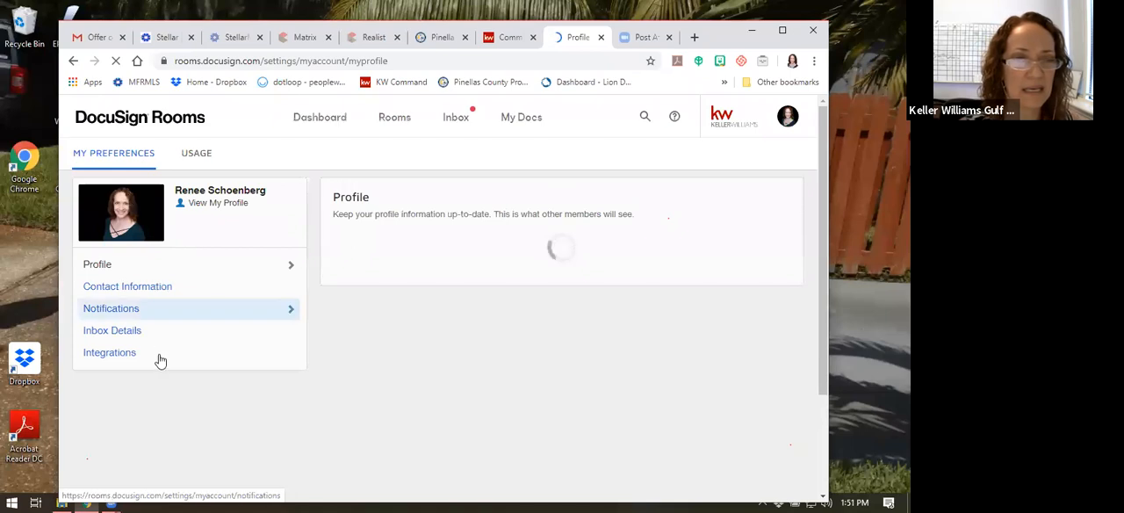
pyautogui.click(132, 335)
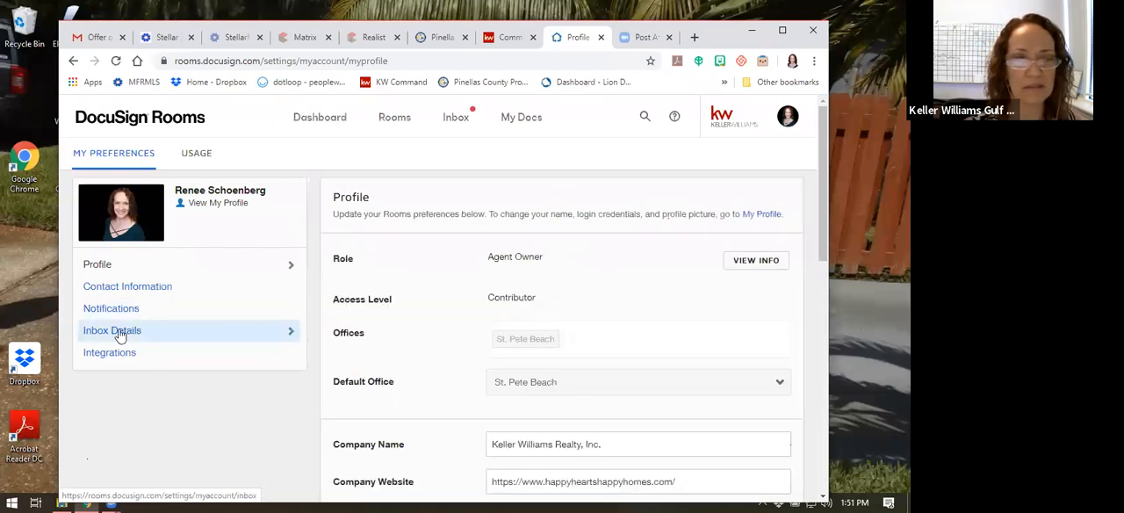
pyautogui.click(121, 335)
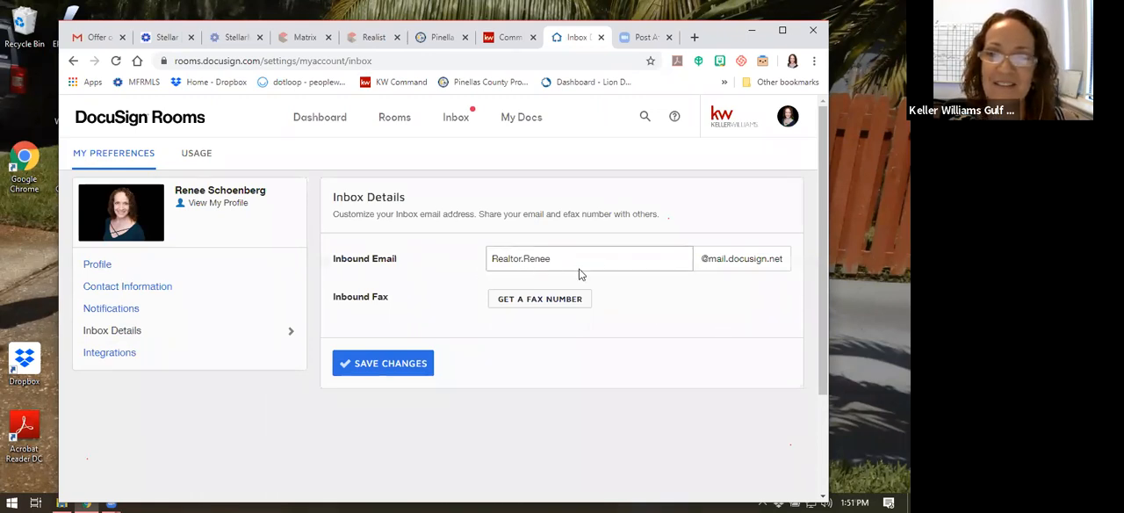
pyautogui.click(416, 372)
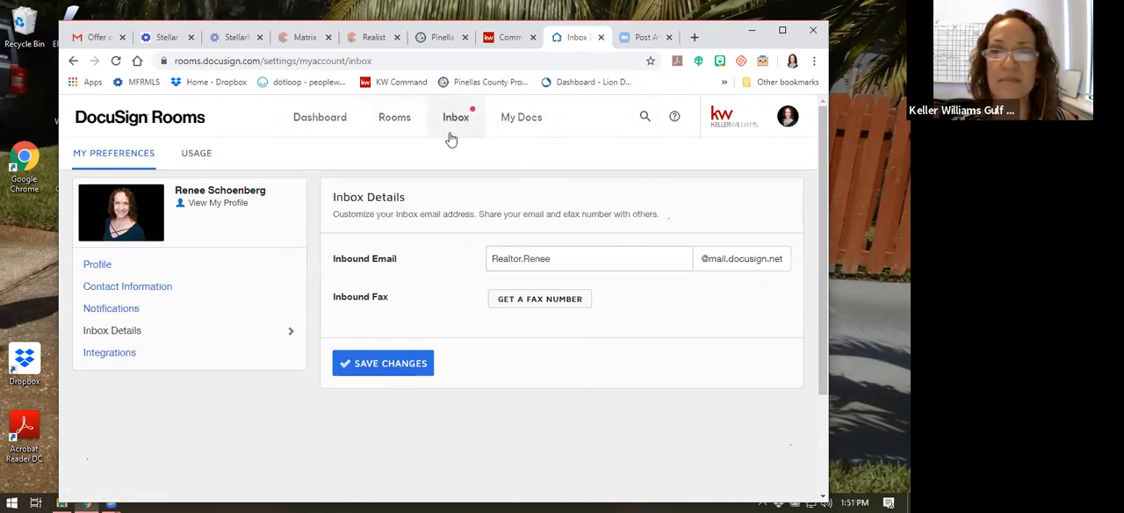
# Move the forwarded ASIS Residential Contract PDF from the Rooms inbox to the agent's own listing room under Active Rooms
pyautogui.click(296, 354)
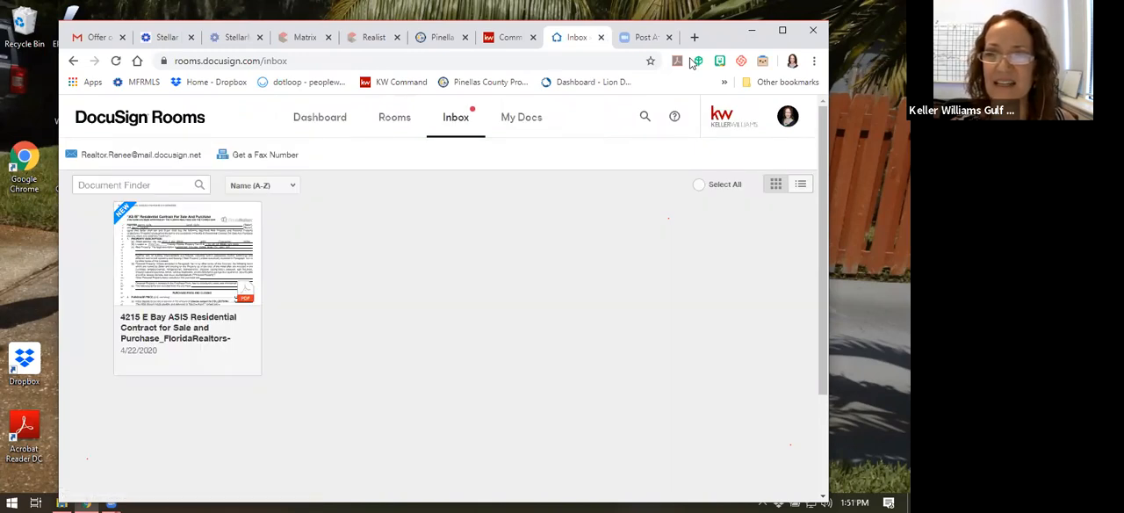
pyautogui.click(129, 205)
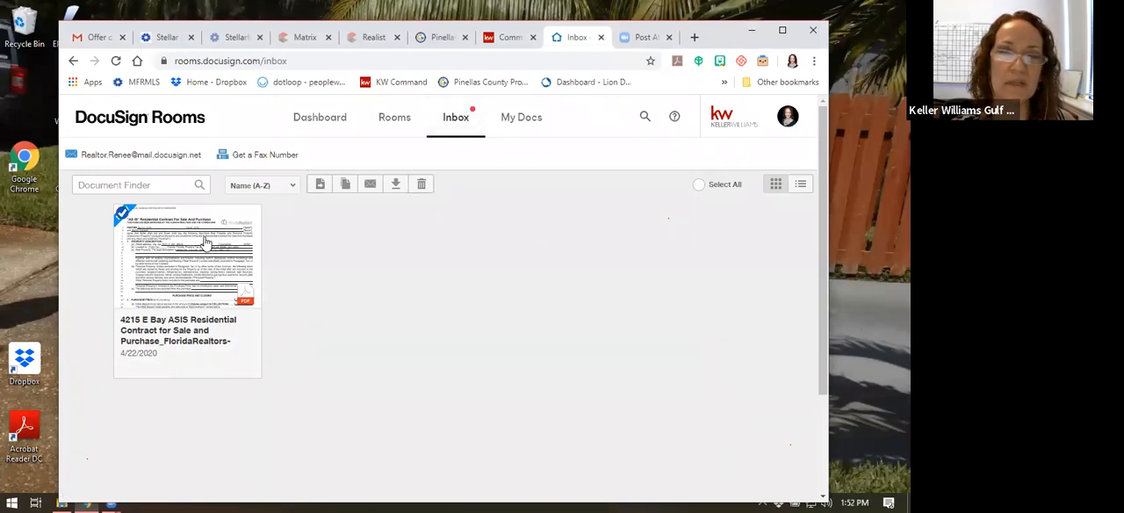
pyautogui.click(321, 185)
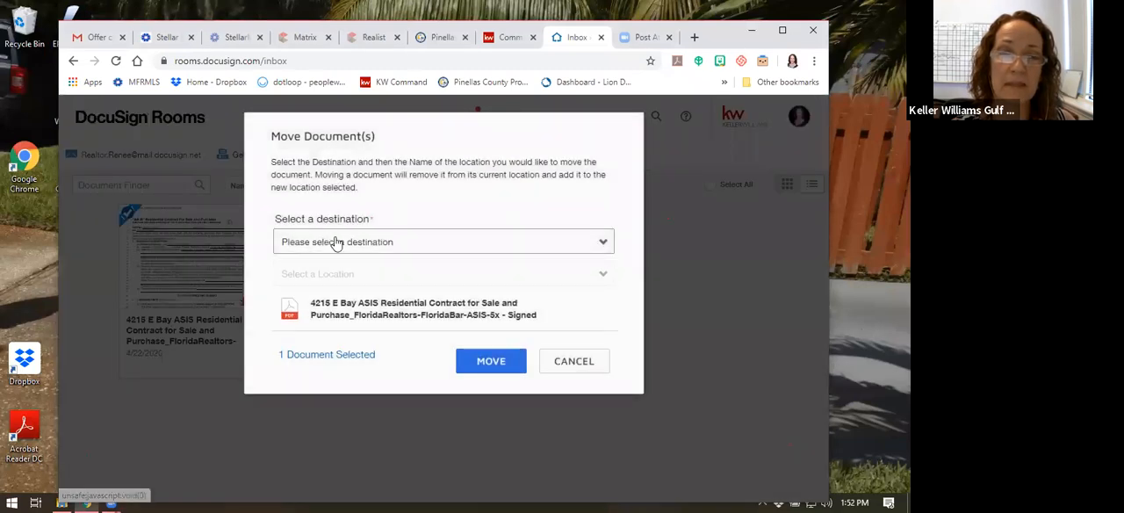
pyautogui.click(337, 242)
pyautogui.click(325, 274)
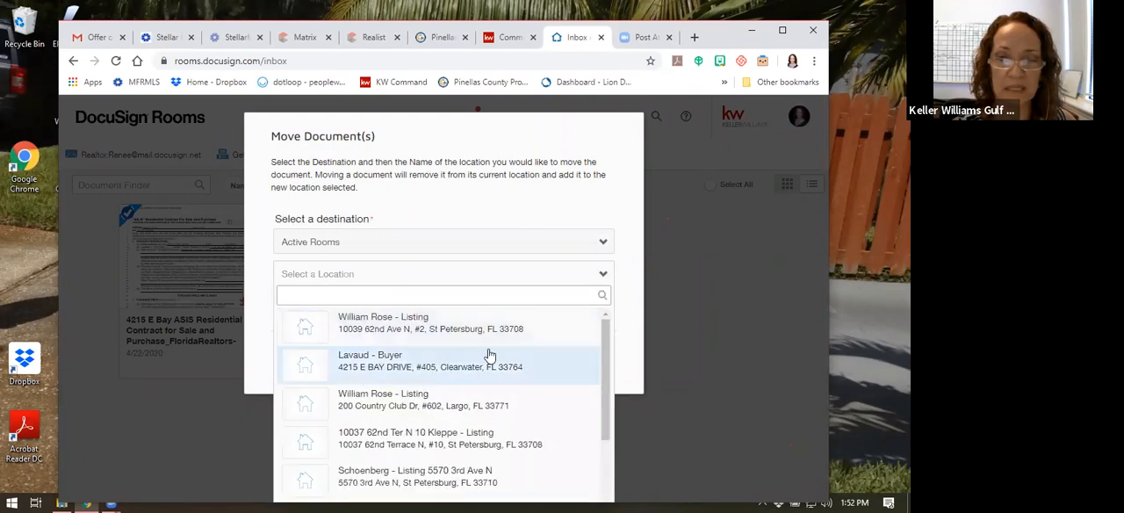
pyautogui.scroll(-3, 492, 355)
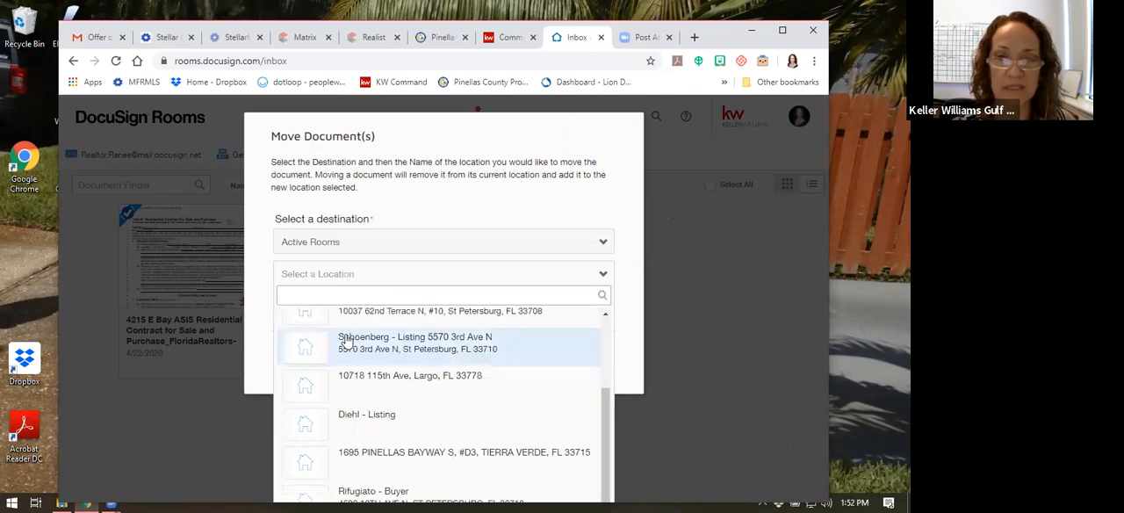
pyautogui.click(423, 339)
pyautogui.click(485, 361)
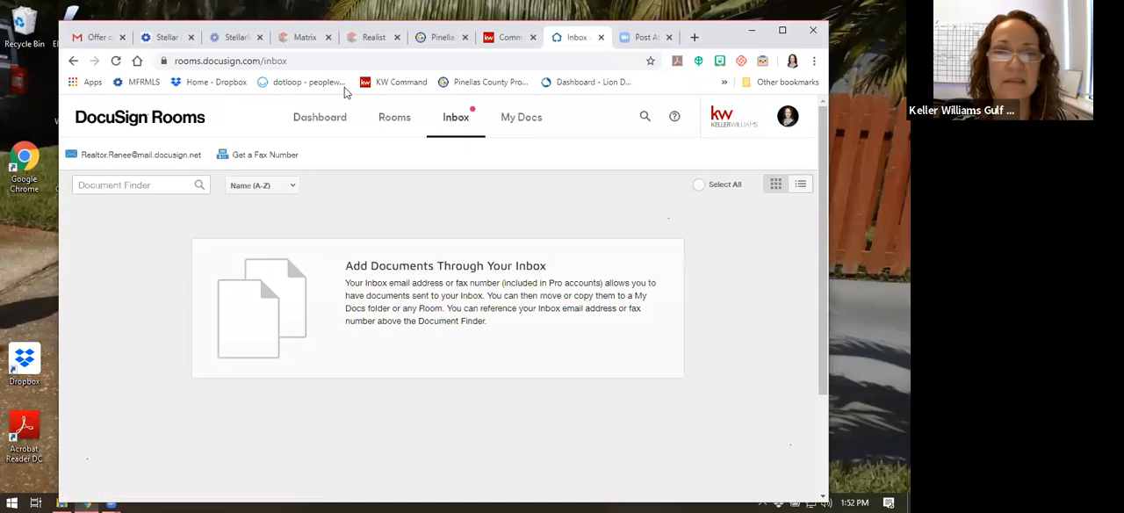
# Go to the active rooms, open the agent's own listing room, and display its documents
pyautogui.click(392, 143)
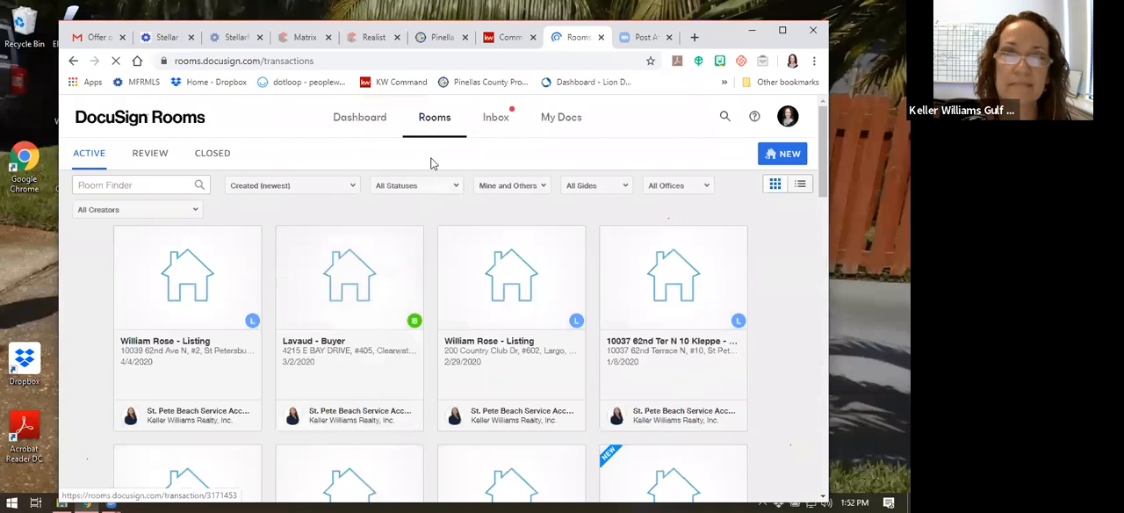
pyautogui.scroll(-3, 570, 329)
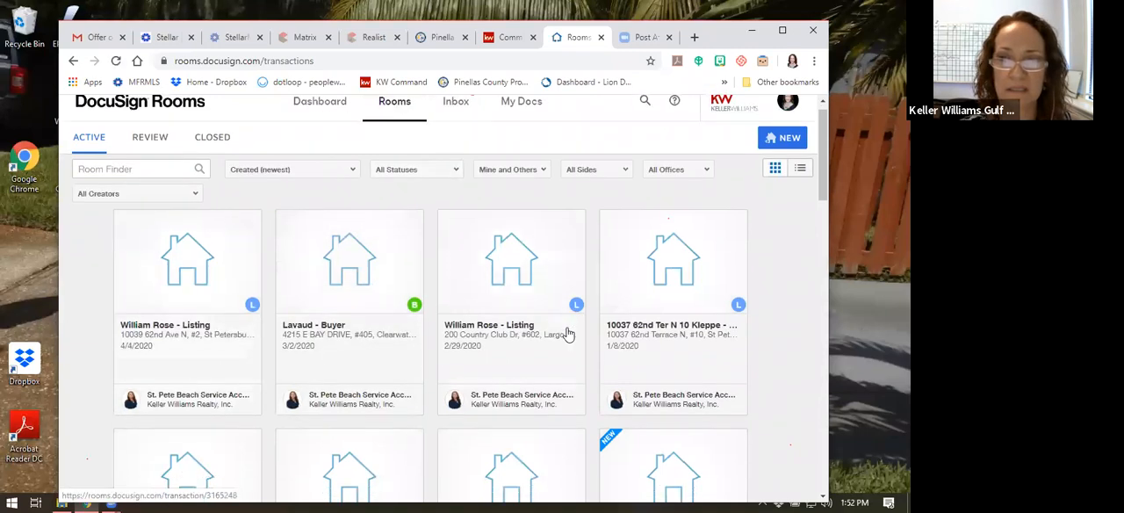
pyautogui.click(228, 364)
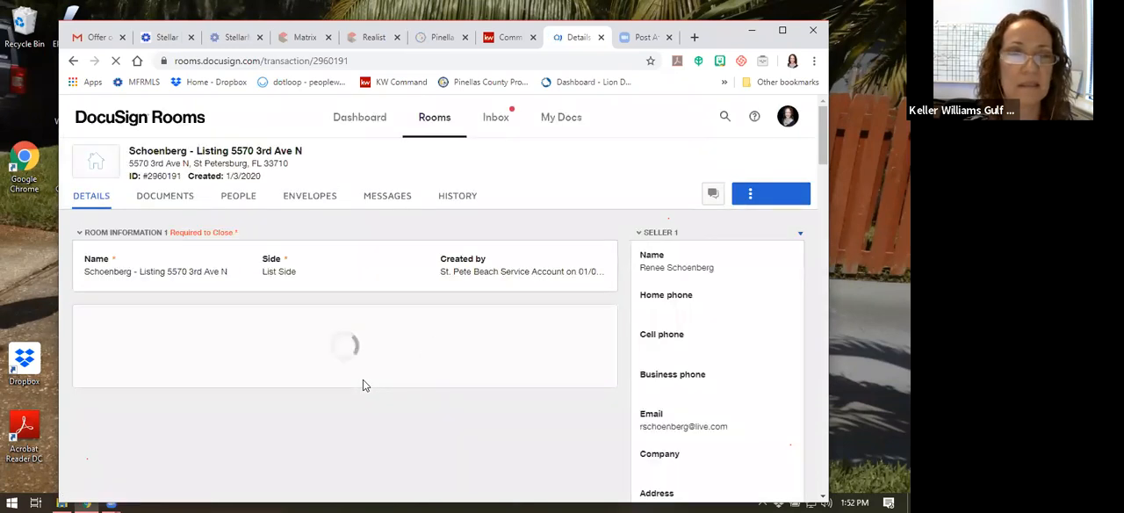
pyautogui.click(163, 199)
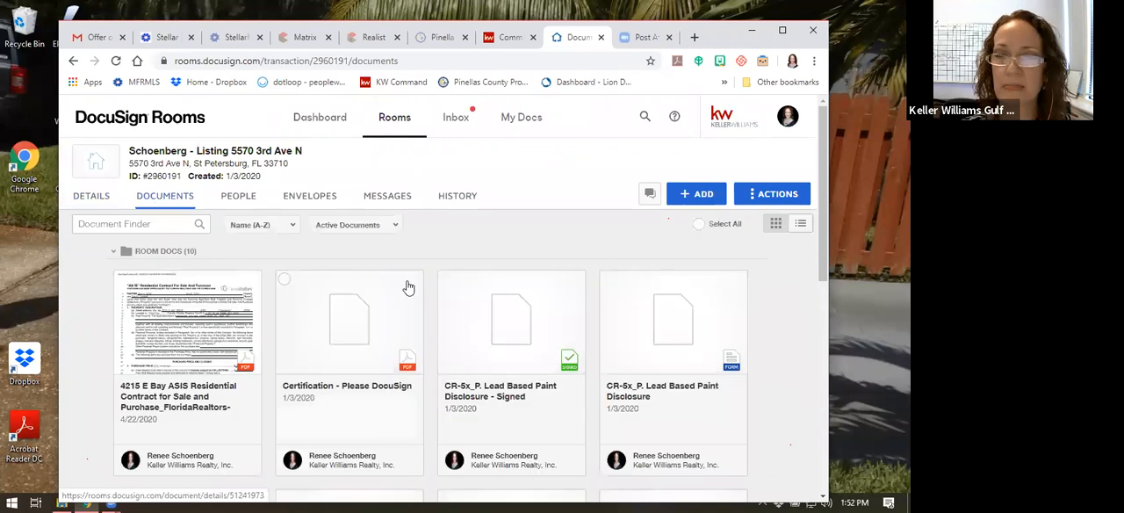
pyautogui.scroll(-1, 462, 238)
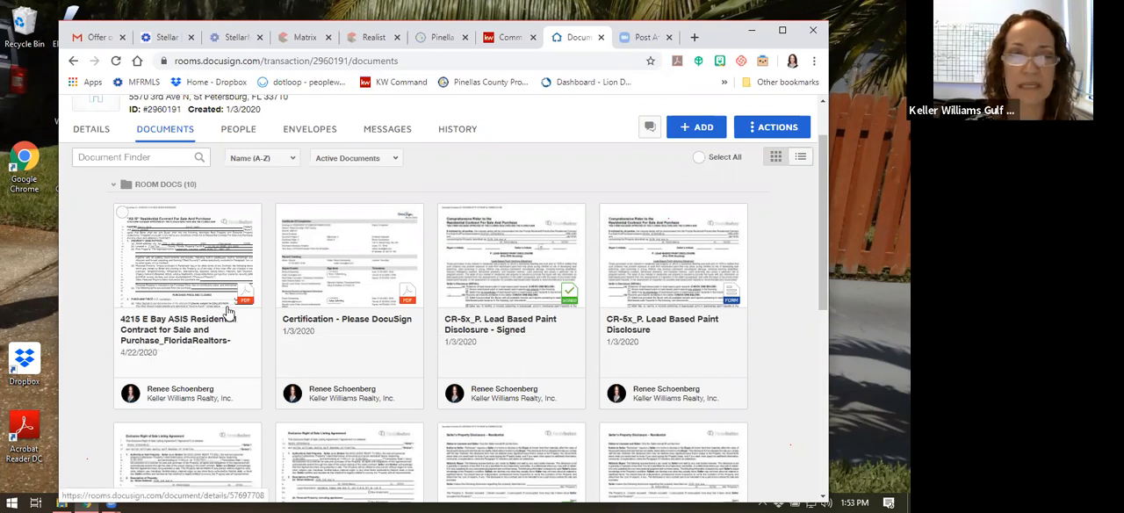
# Open the ASIS Residential Contract and look over its parties, property description, purchase price and closing terms
pyautogui.click(203, 251)
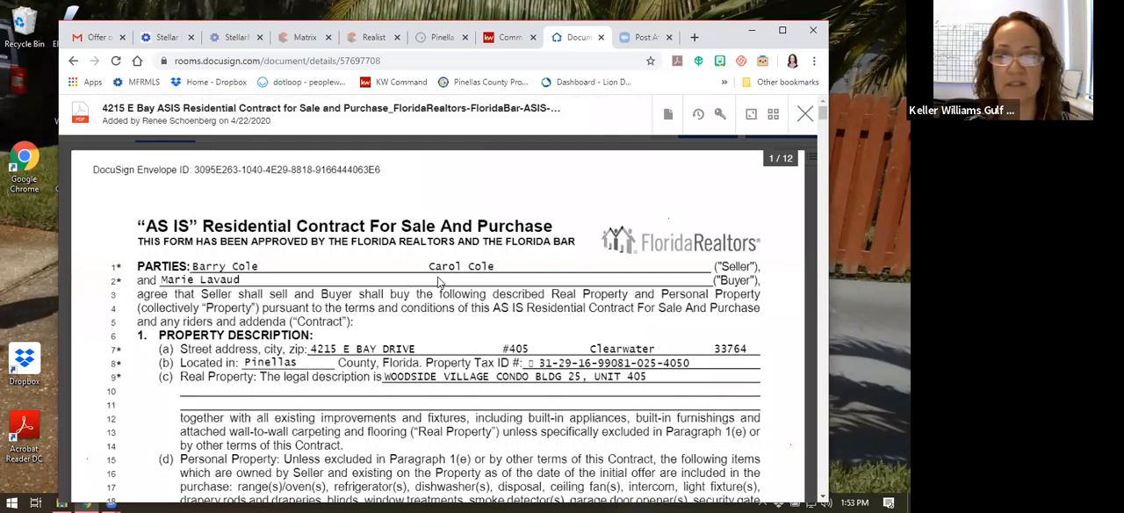
pyautogui.scroll(-3, 549, 278)
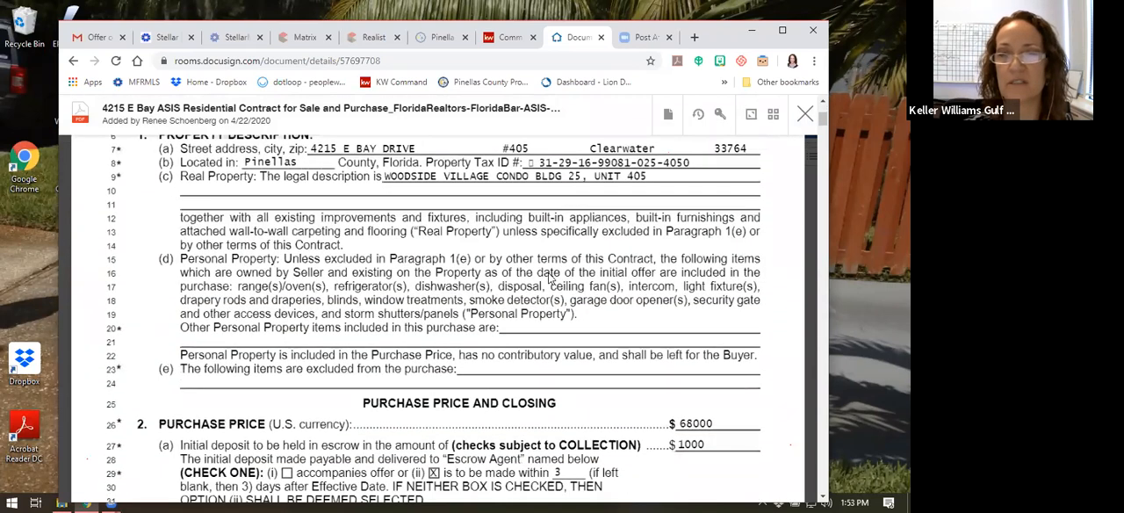
pyautogui.scroll(-3, 550, 278)
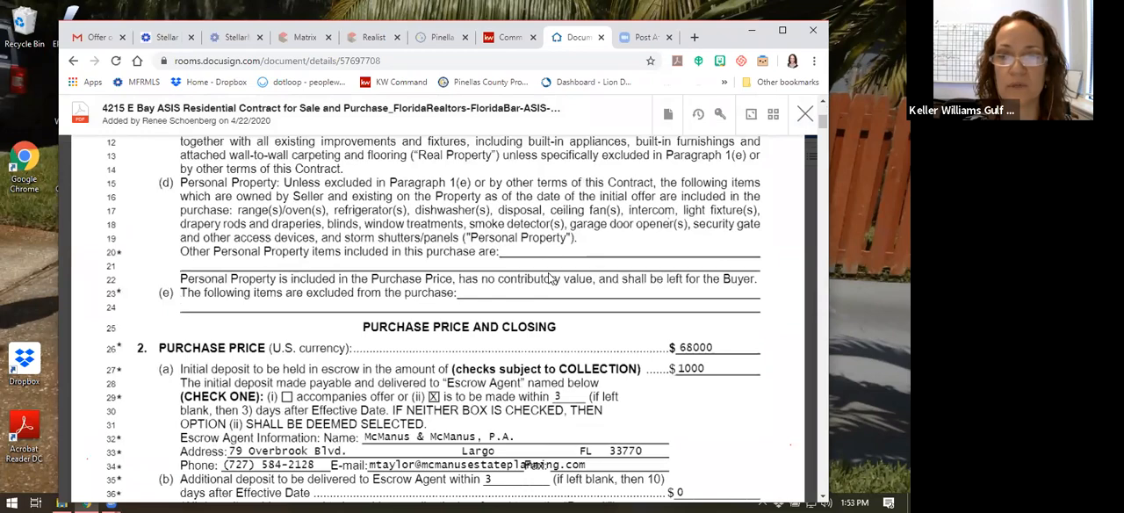
pyautogui.scroll(-6, 553, 309)
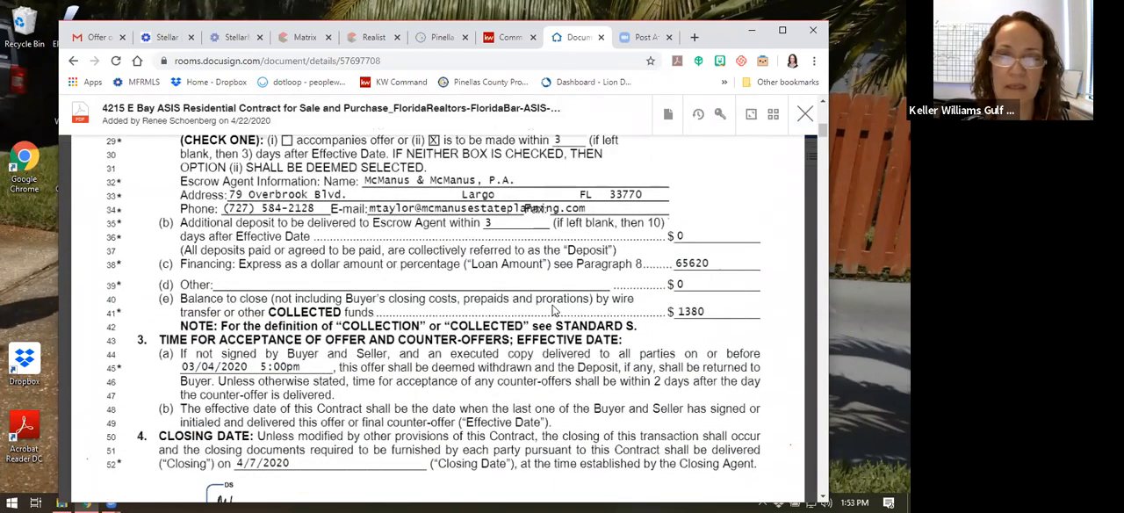
pyautogui.scroll(15, 553, 309)
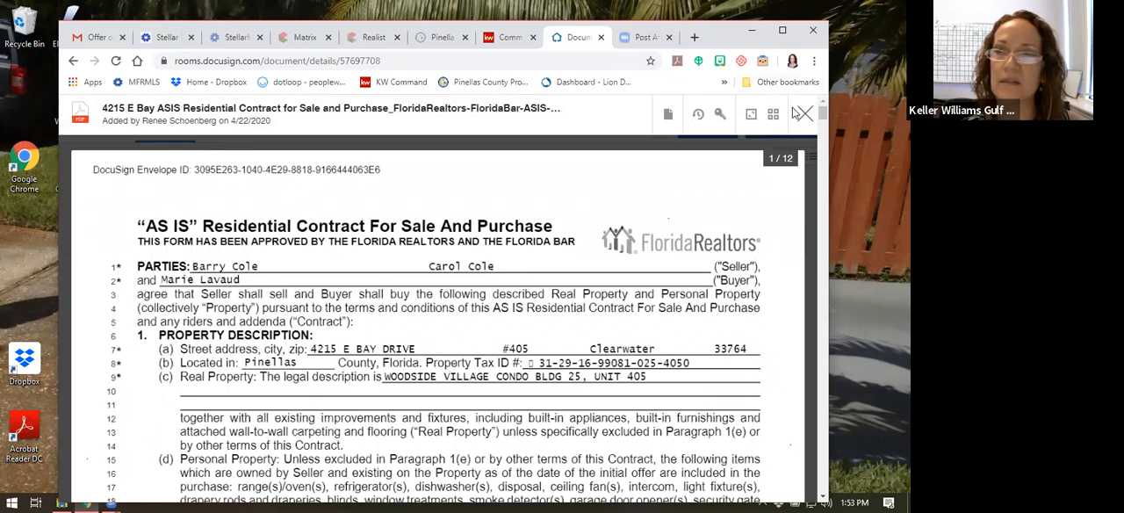
# Start a DocuSign envelope from the open contract and name the envelope "Offer 1"
pyautogui.click(666, 116)
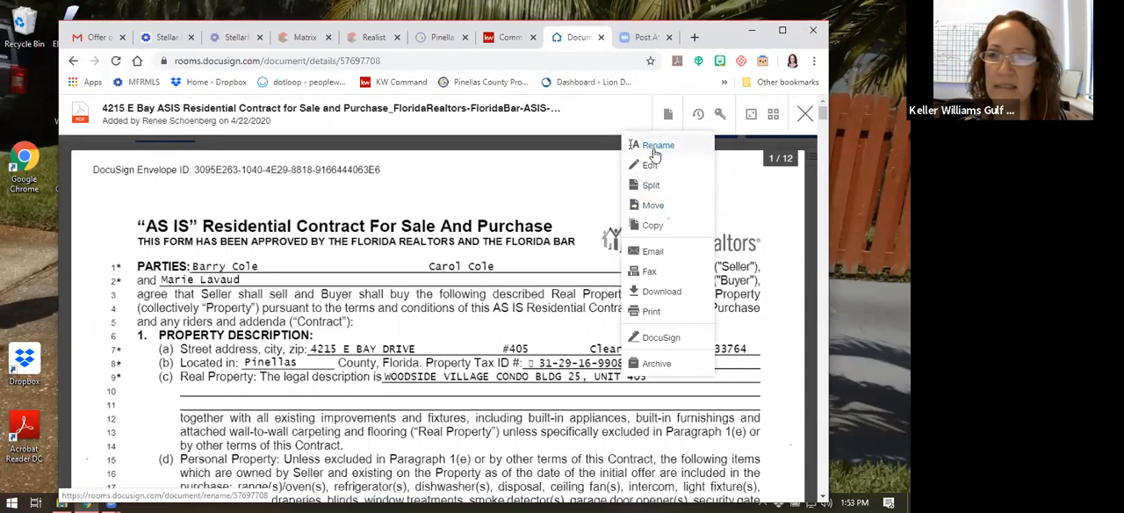
pyautogui.click(656, 338)
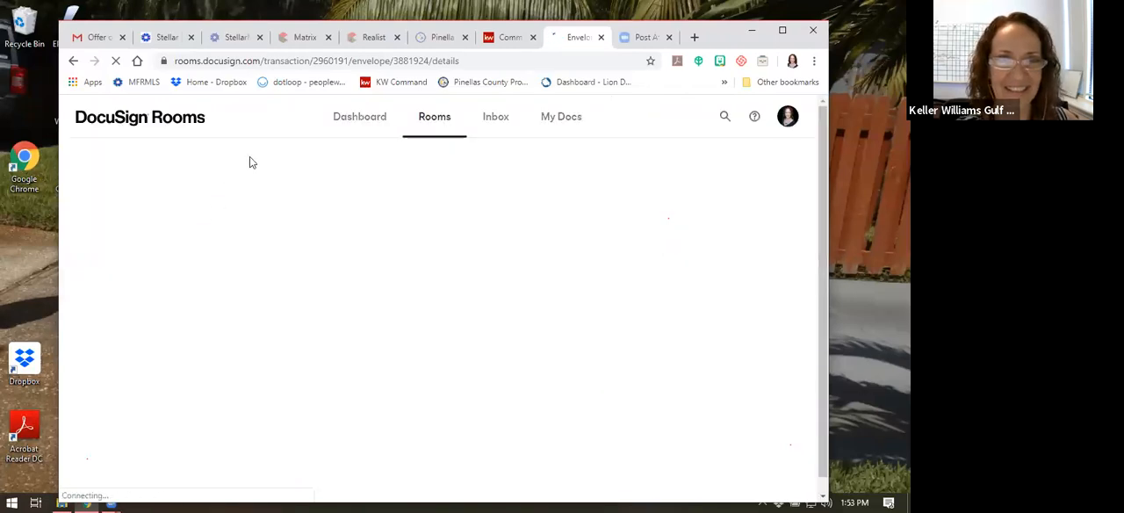
pyautogui.click(150, 231)
pyautogui.tripleClick(162, 236)
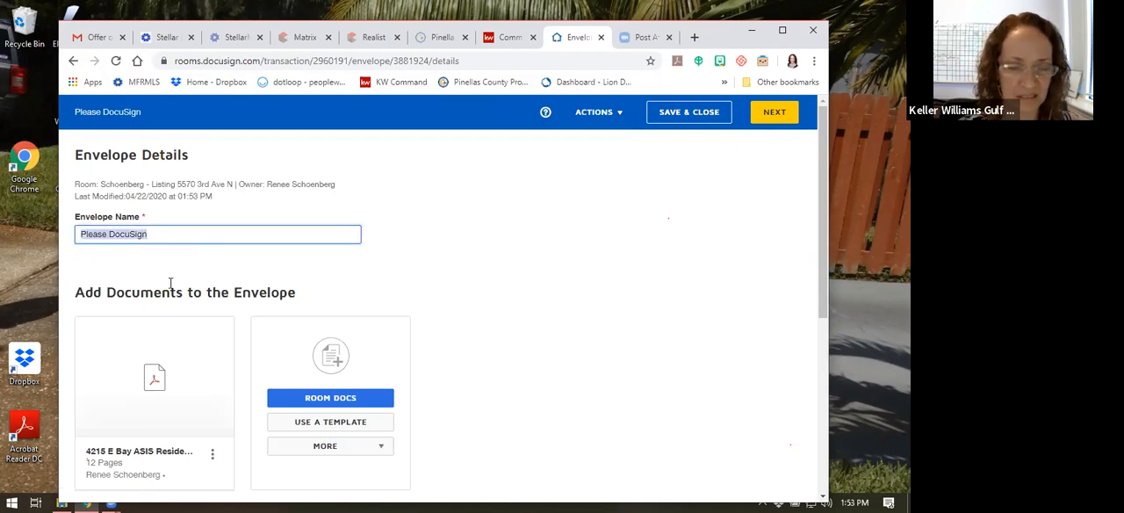
pyautogui.write('Offer 1')
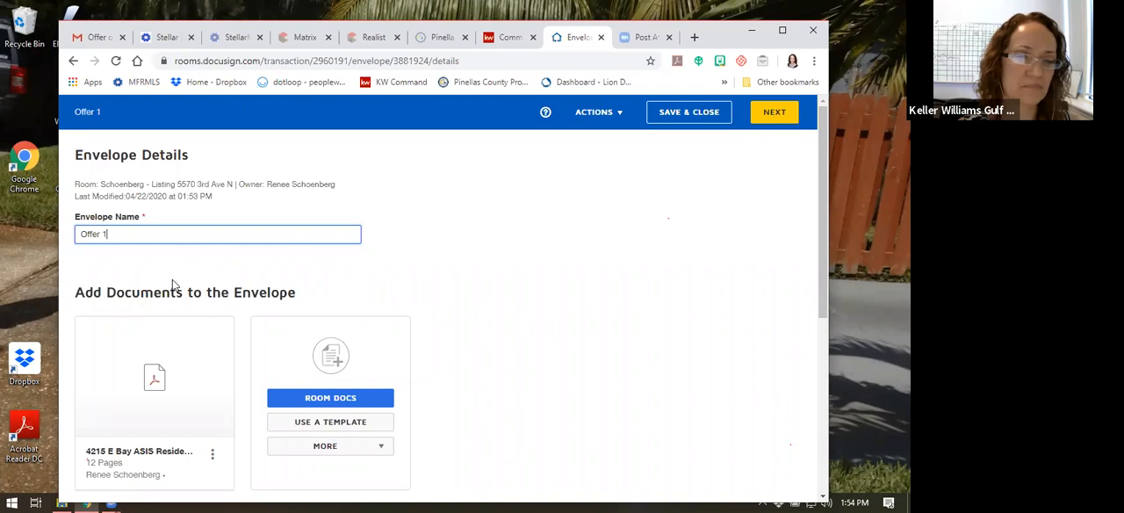
# Add the room participants with the roles Listing Agent 1 and Seller 1 as recipients of the Offer 1 envelope
pyautogui.scroll(-1, 220, 298)
pyautogui.moveTo(140, 320)
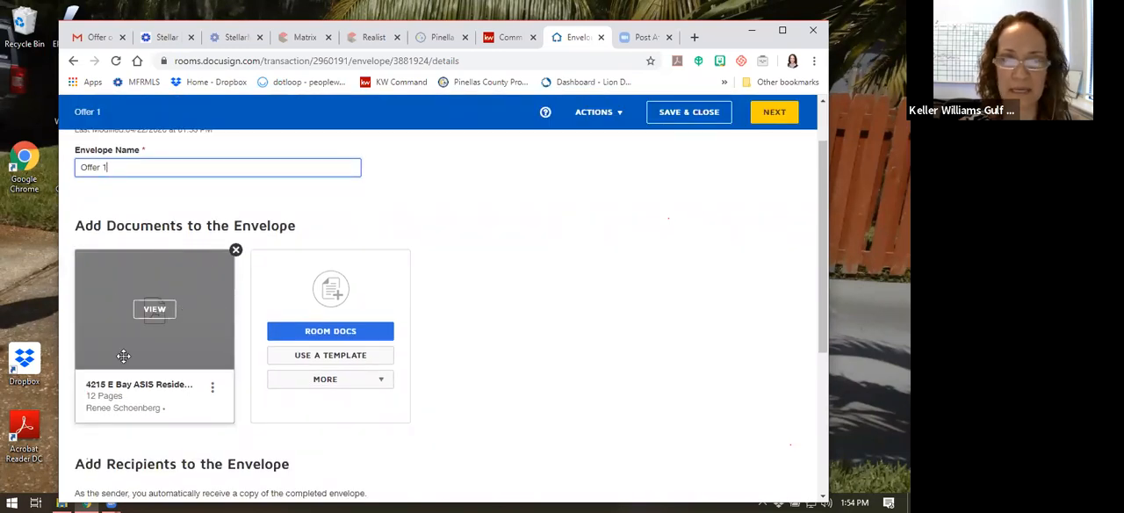
pyautogui.scroll(-1, 193, 298)
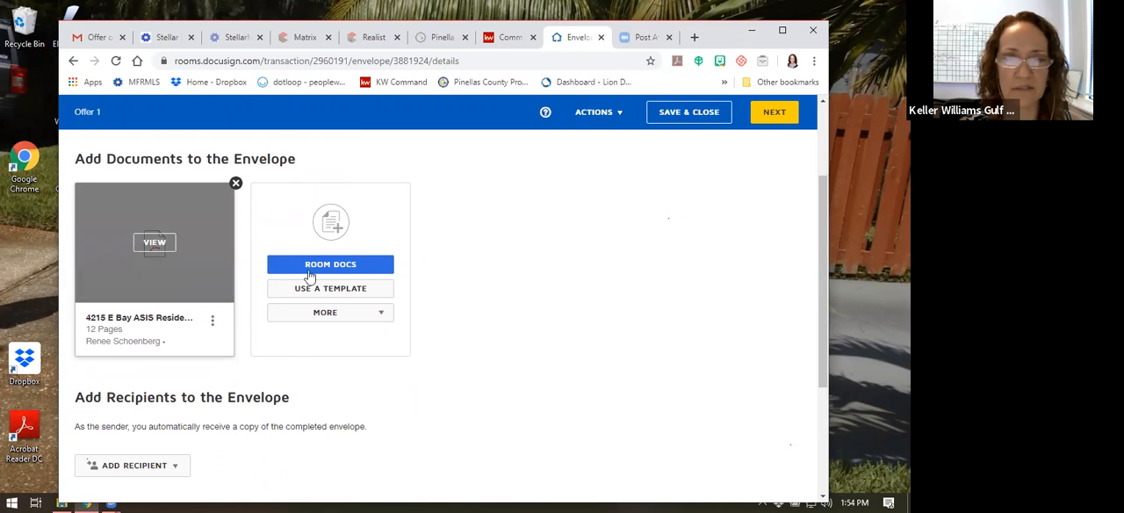
pyautogui.scroll(-1, 383, 343)
pyautogui.scroll(-2, 388, 350)
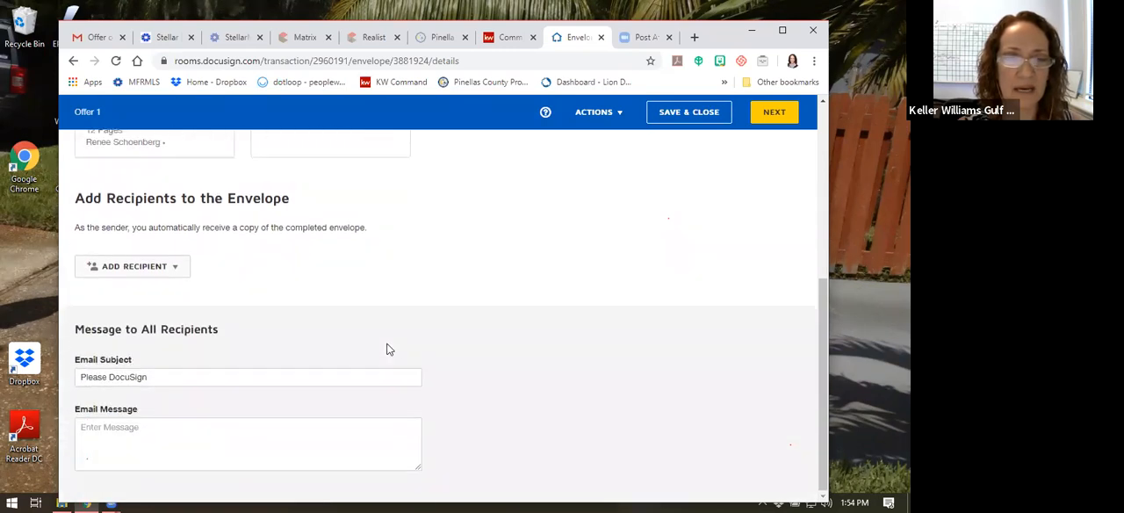
pyautogui.click(150, 268)
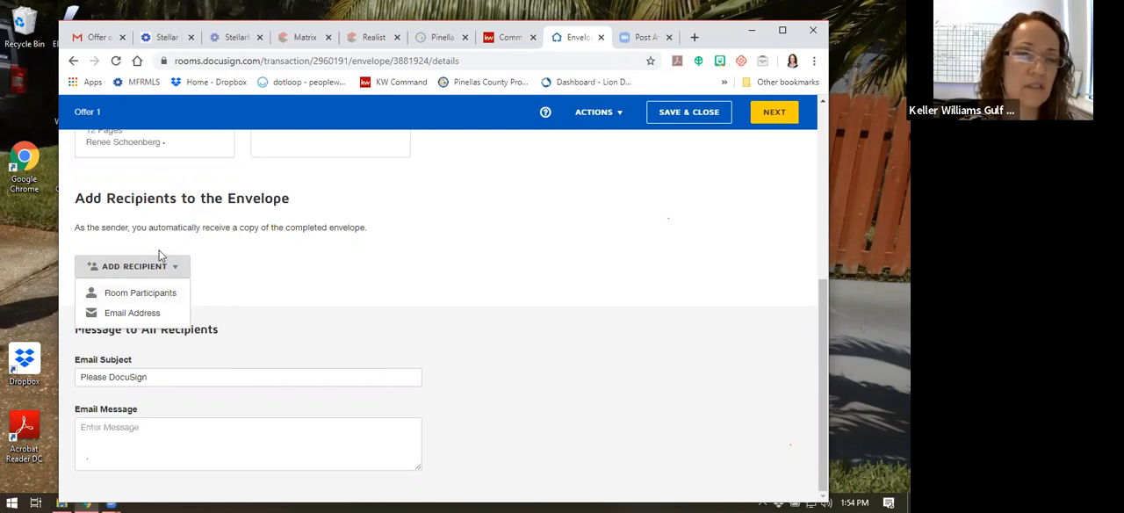
pyautogui.click(133, 294)
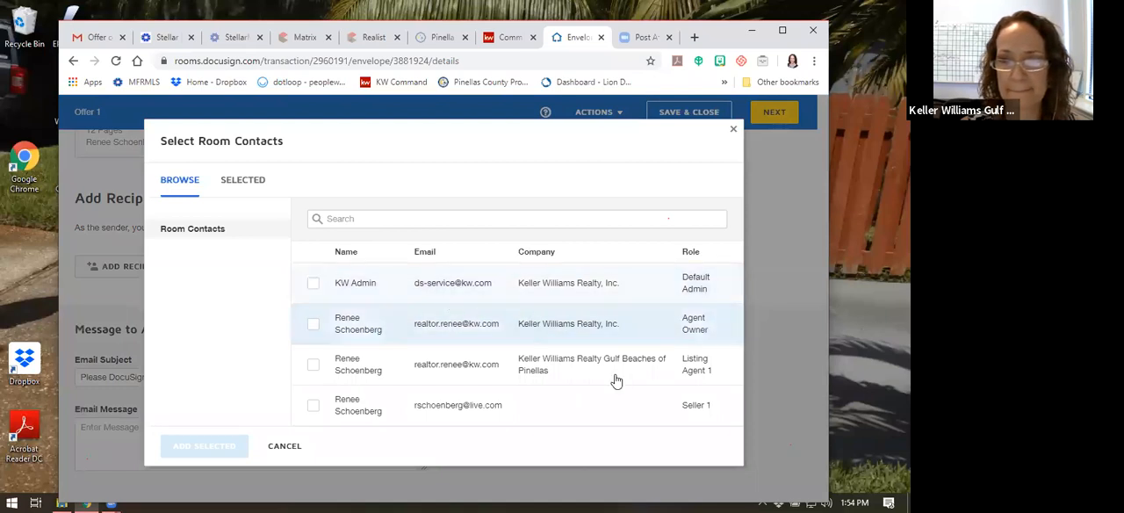
pyautogui.click(315, 366)
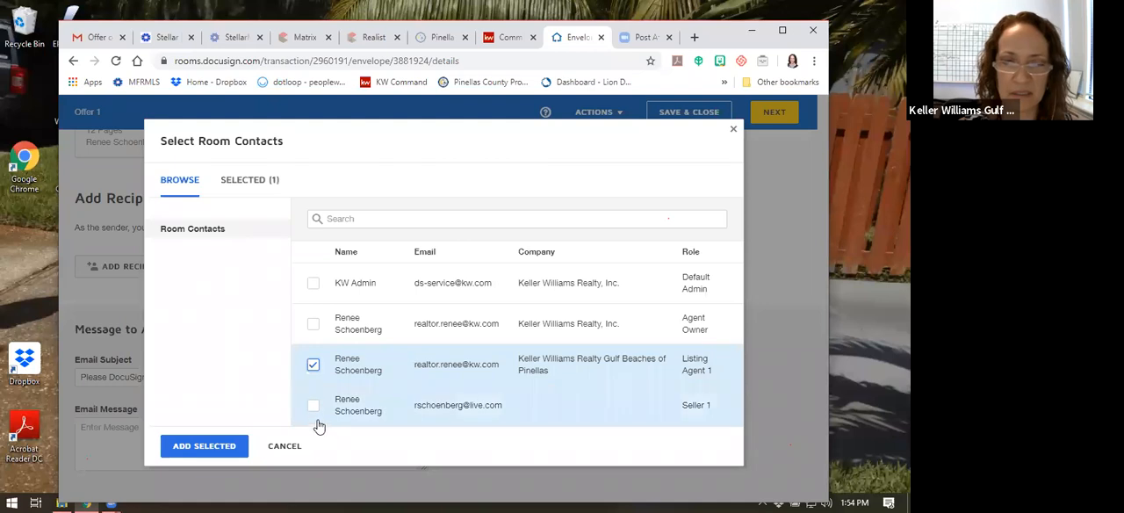
pyautogui.click(313, 408)
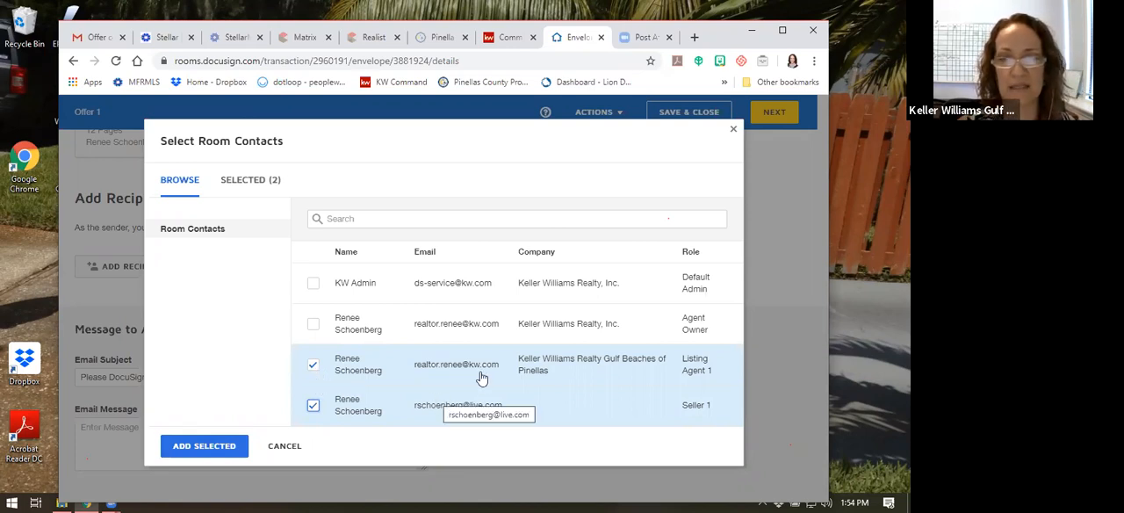
pyautogui.click(203, 446)
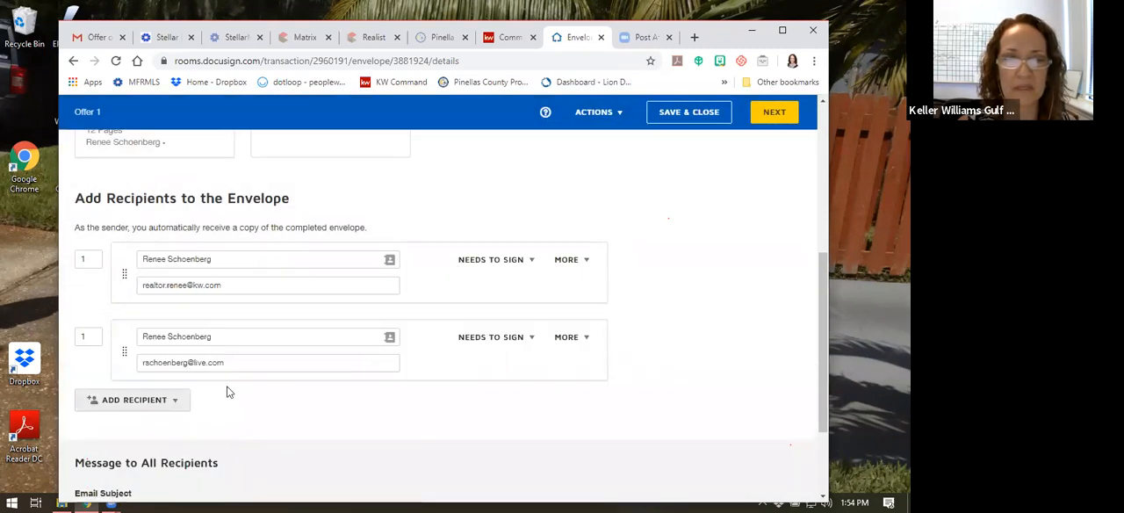
pyautogui.scroll(-2, 226, 389)
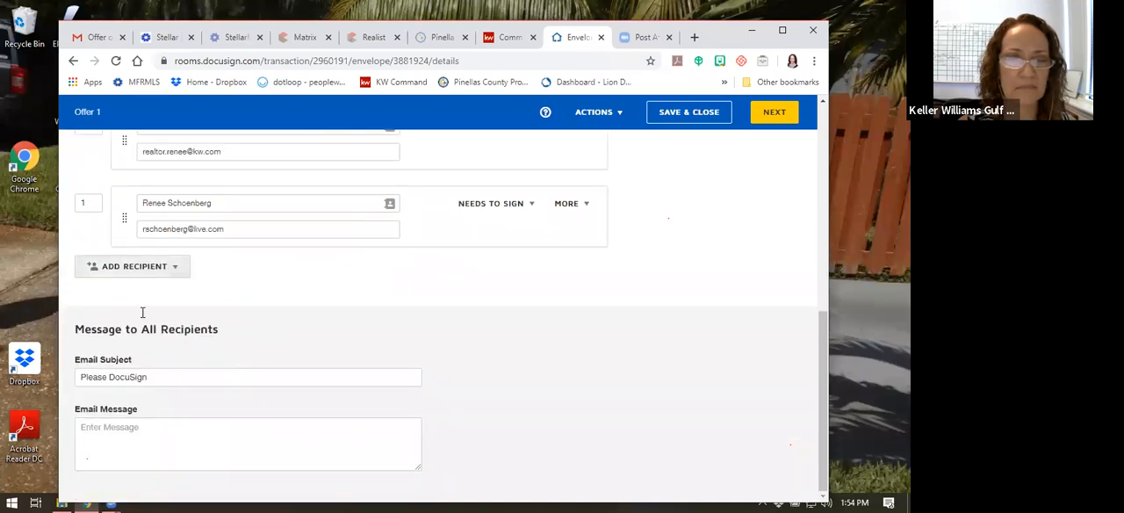
# Set the second recipient's signing order to 2 so the seller signs after the listing agent
pyautogui.scroll(3, 172, 273)
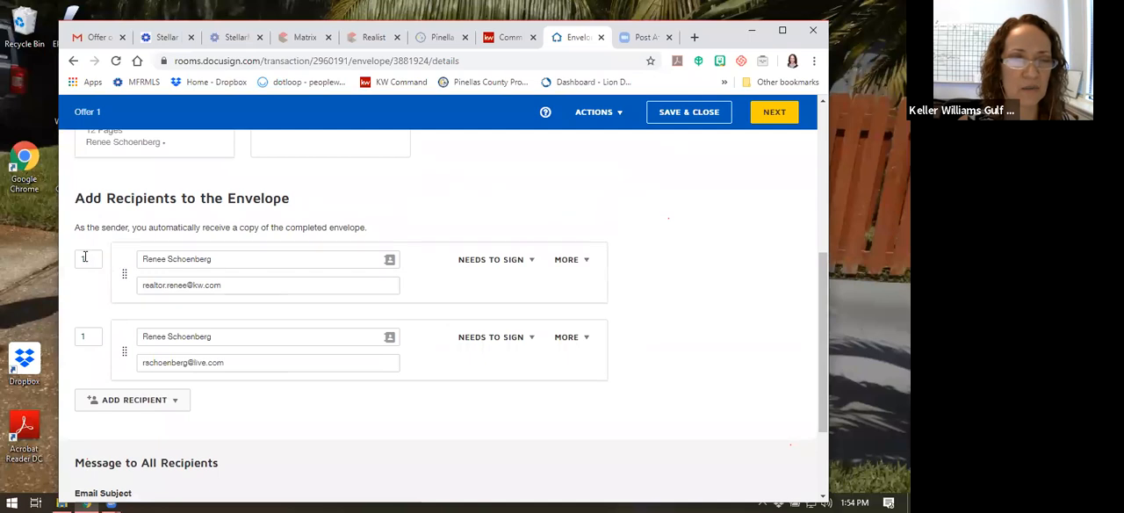
pyautogui.click(91, 339)
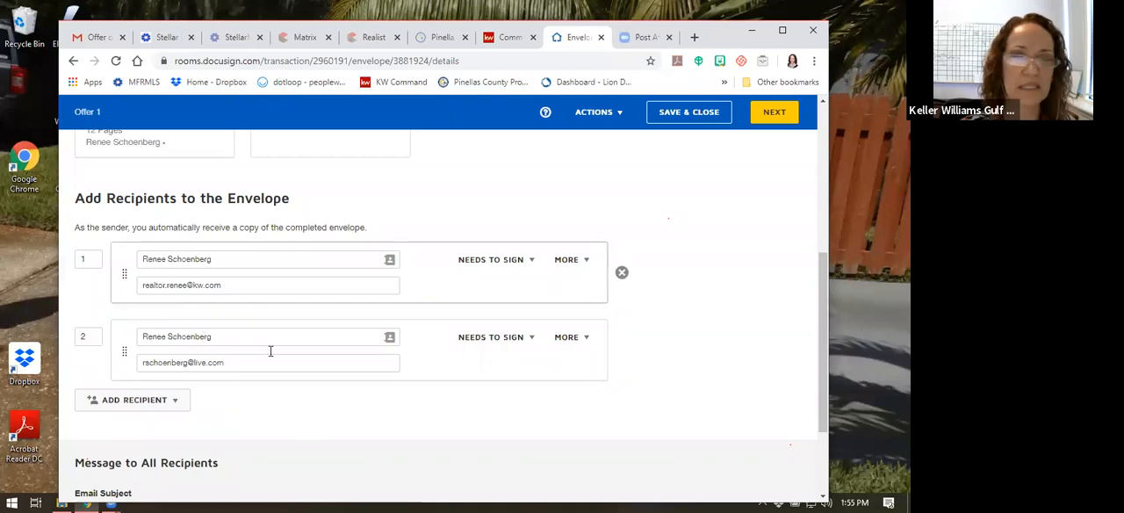
# Set the email subject to "Please DocuSign offer", enter the message "pleaas sign", and proceed to placing fields on the contract
pyautogui.scroll(-1, 366, 410)
pyautogui.scroll(-1, 215, 352)
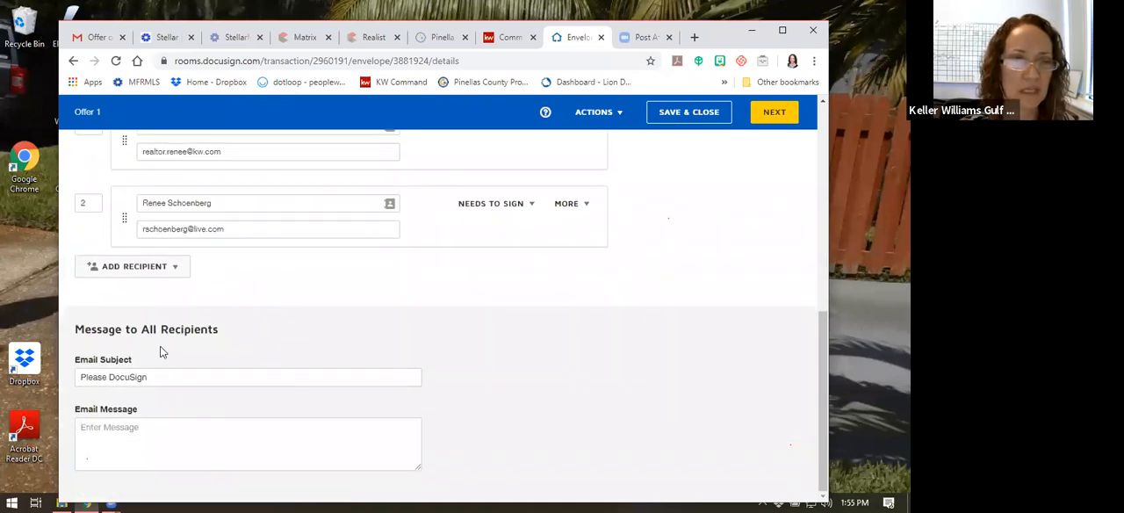
pyautogui.click(173, 379)
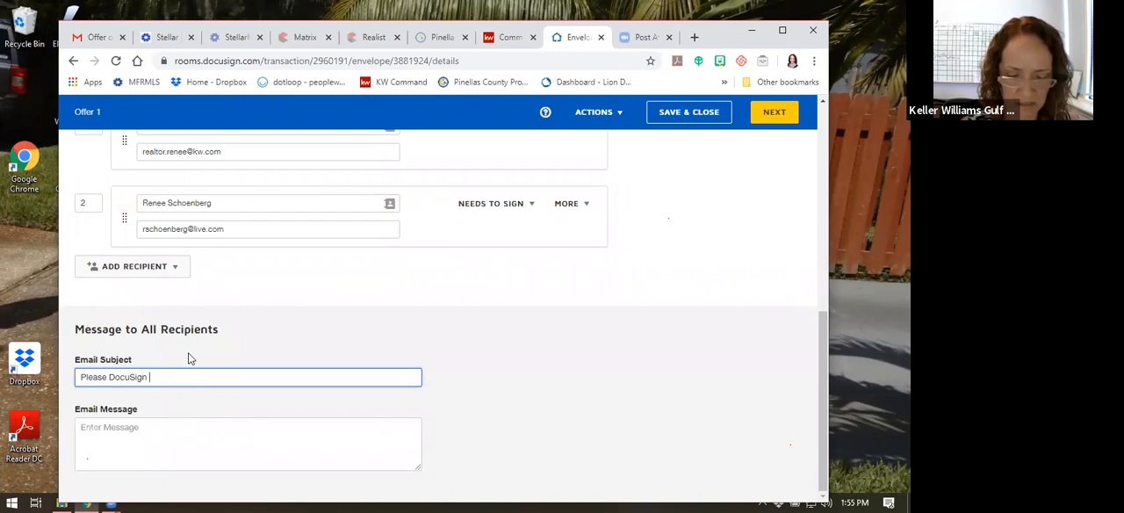
pyautogui.write('offer')
pyautogui.click(166, 428)
pyautogui.write('pleaas sign')
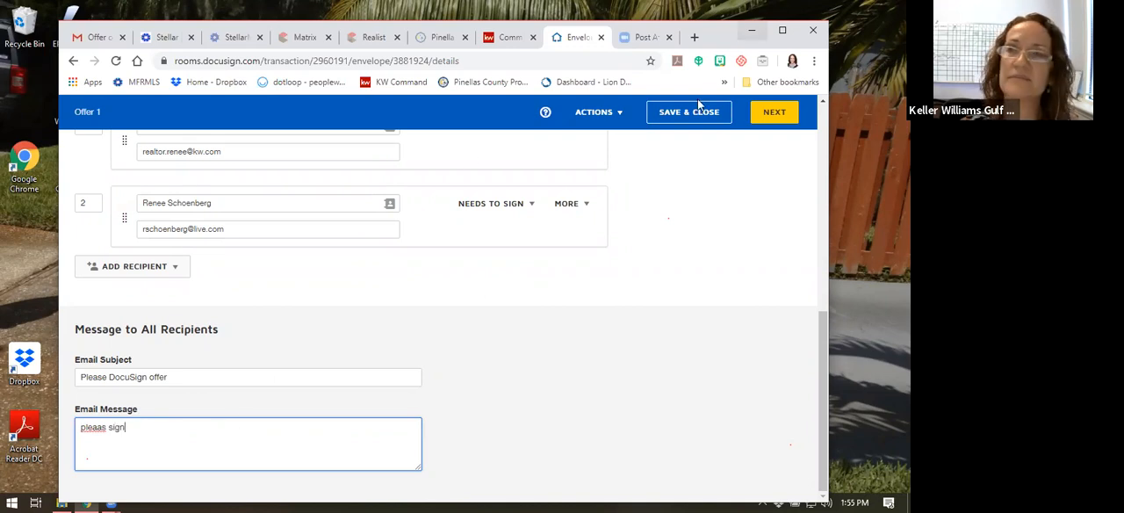
pyautogui.click(762, 115)
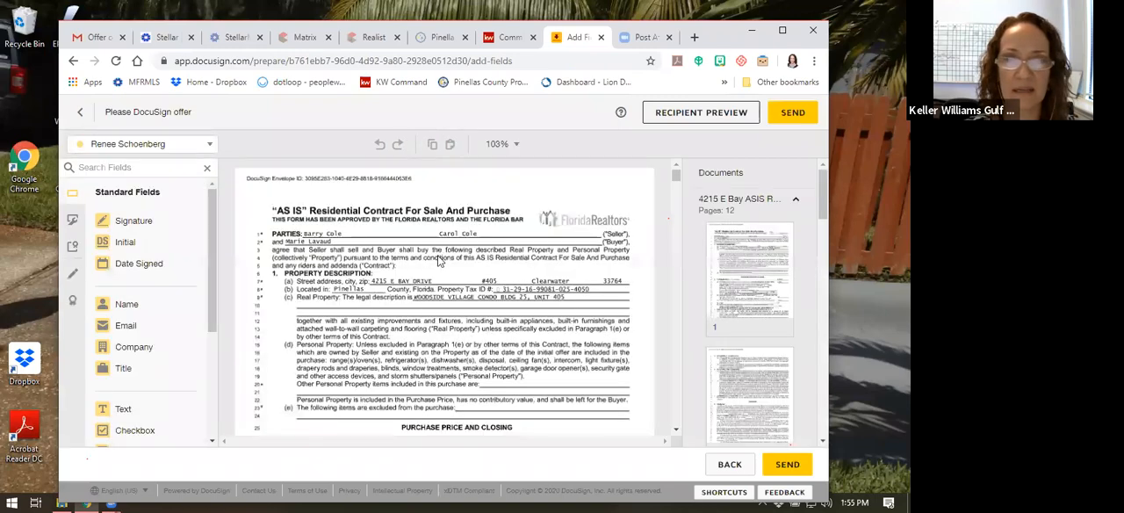
# Check which recipients can be assigned fields in the envelope, keeping the first recipient selected
pyautogui.scroll(-1, 452, 226)
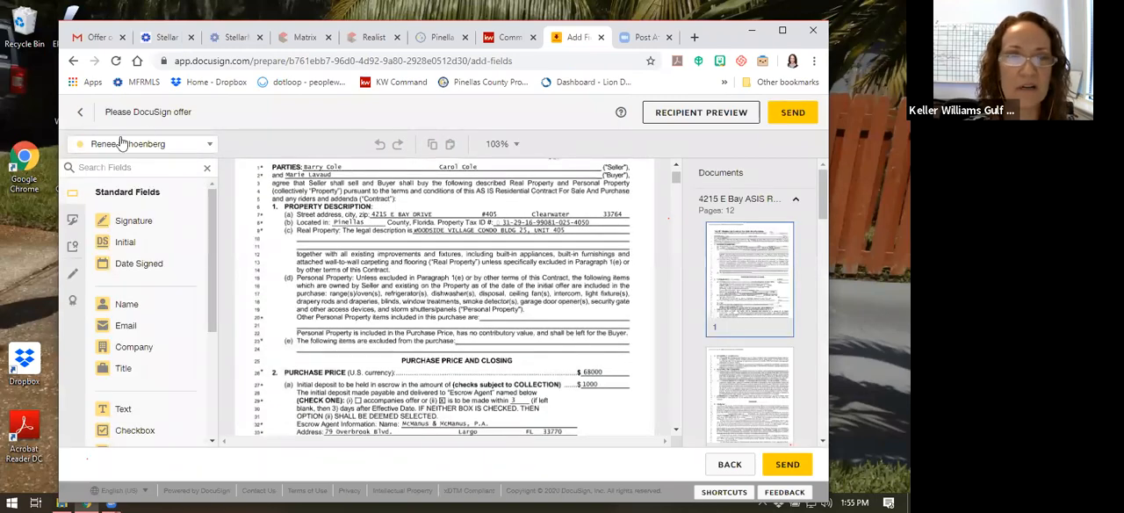
pyautogui.click(130, 145)
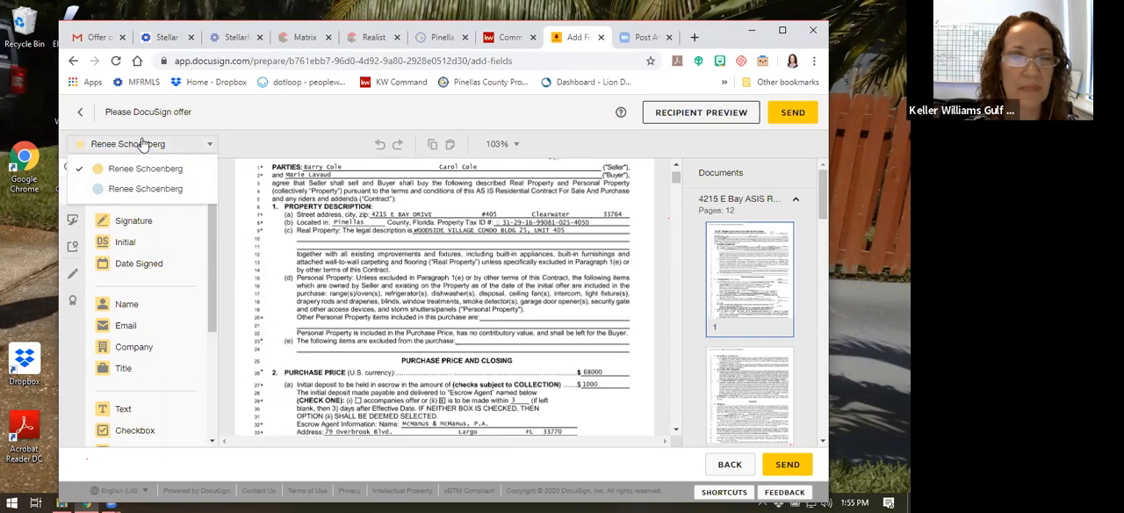
pyautogui.click(143, 144)
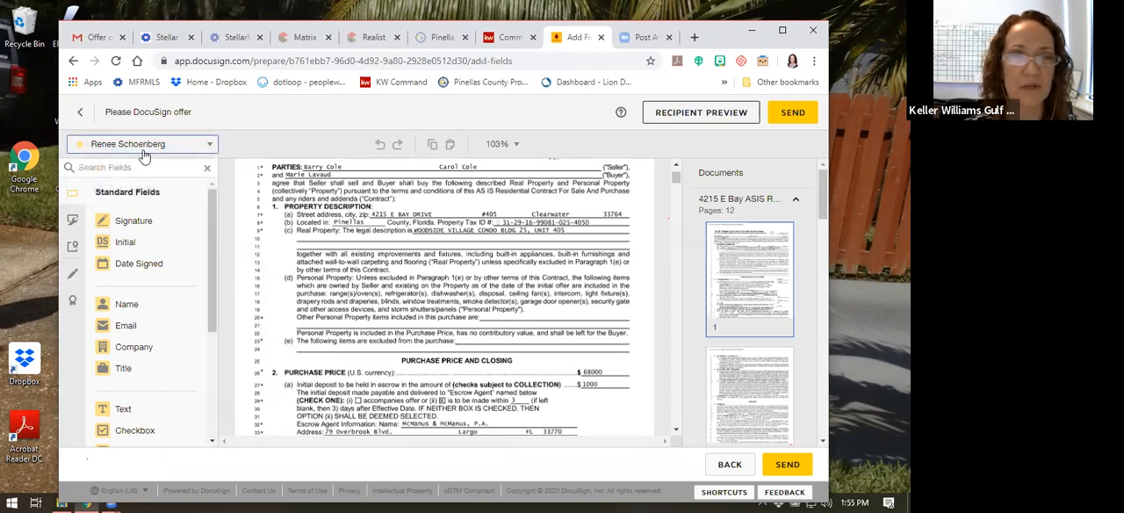
pyautogui.click(143, 148)
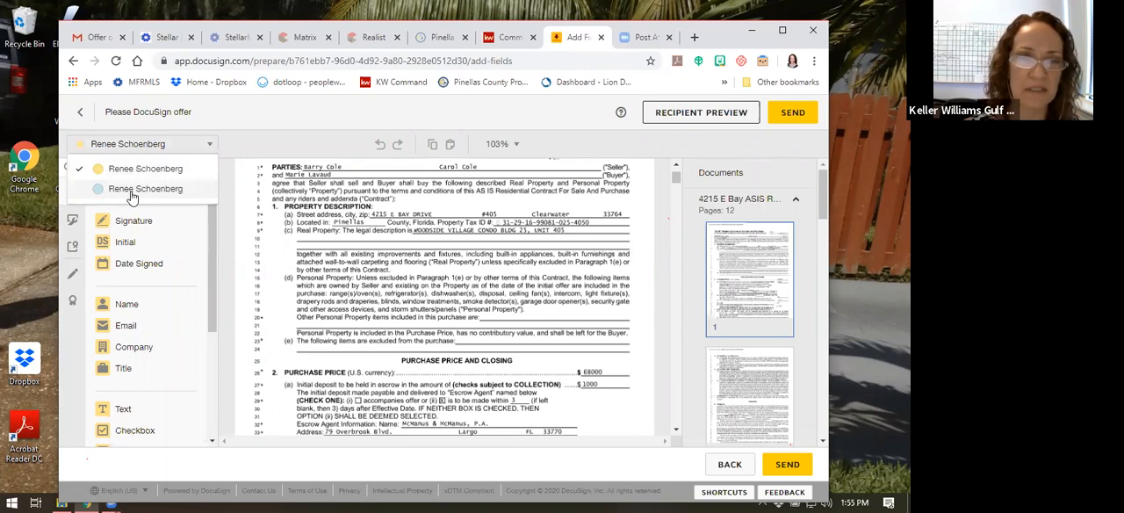
pyautogui.click(150, 149)
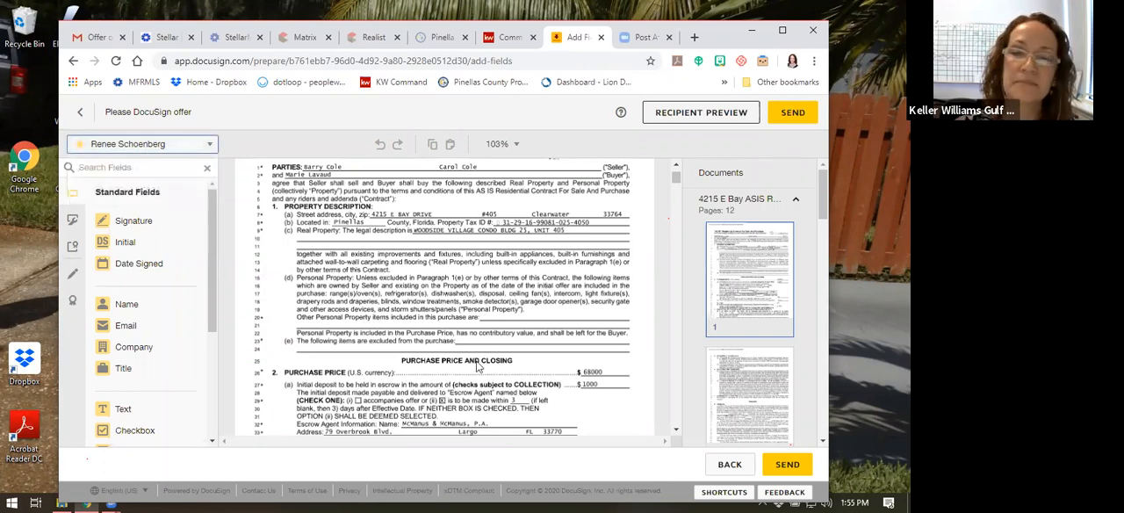
# Add a Text field for the first recipient on the Other Personal Property line and fill it with "Washer & dryer"
pyautogui.scroll(-1, 481, 333)
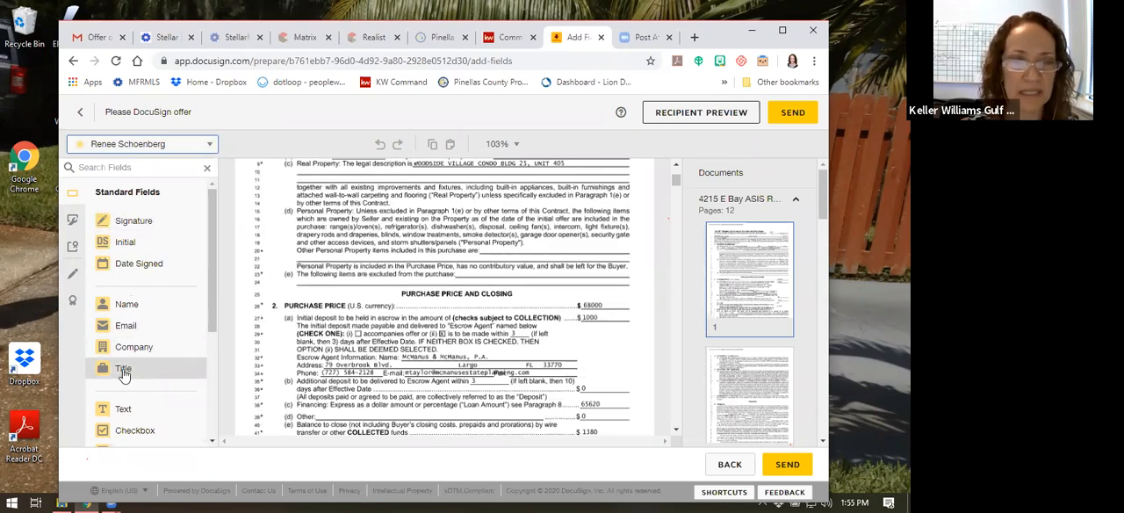
pyautogui.click(123, 411)
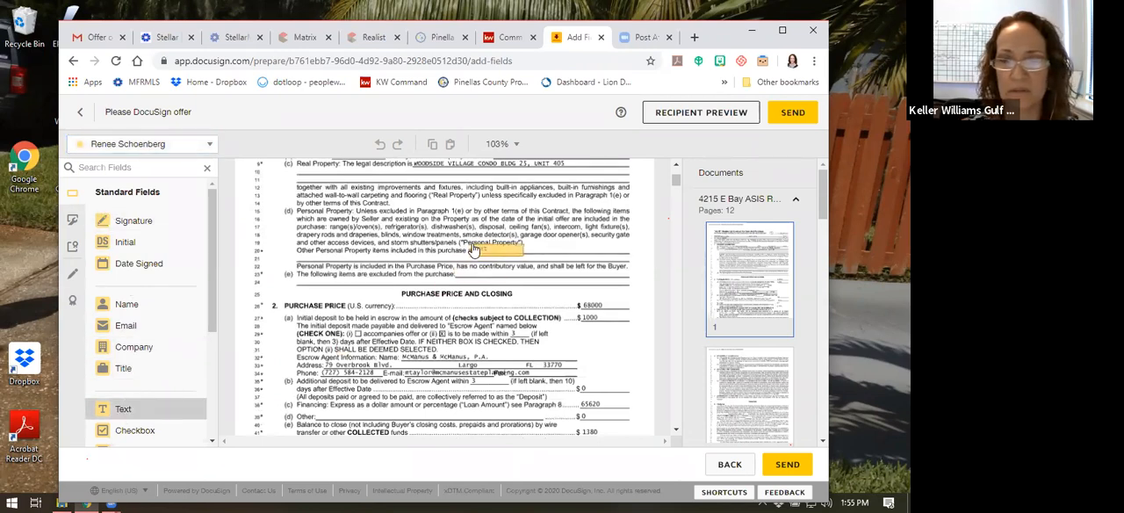
pyautogui.click(494, 250)
pyautogui.moveTo(532, 250); pyautogui.dragTo(590, 248)
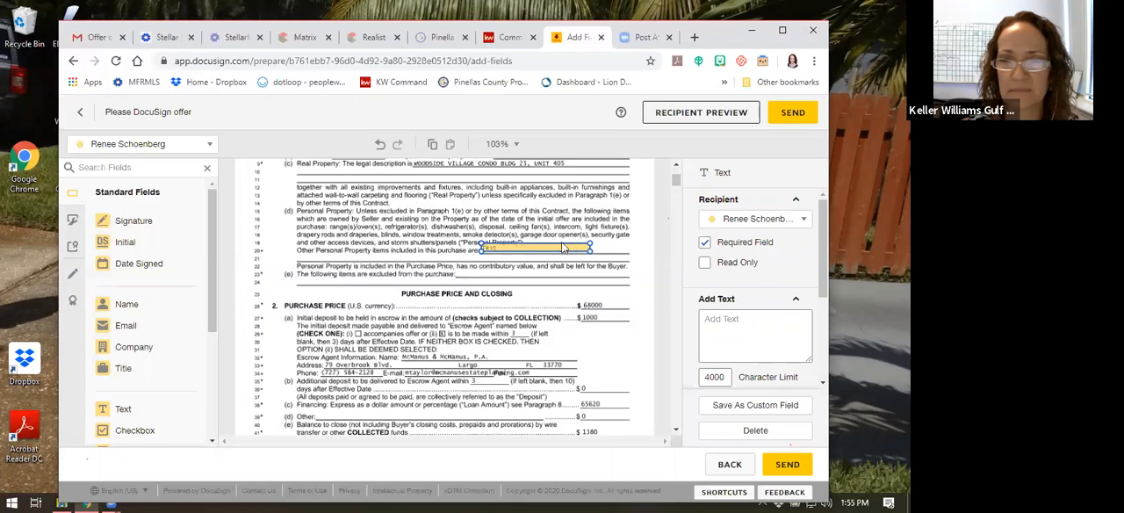
pyautogui.write('Washer & dryer')
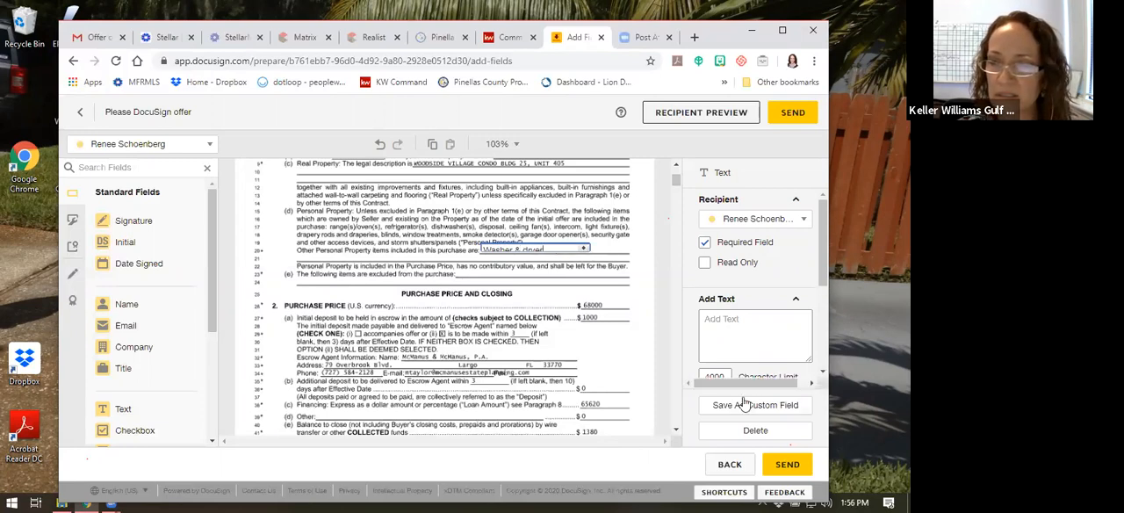
# Choose a smaller font size for the washer and dryer text field, and deselect the field
pyautogui.scroll(-2, 741, 380)
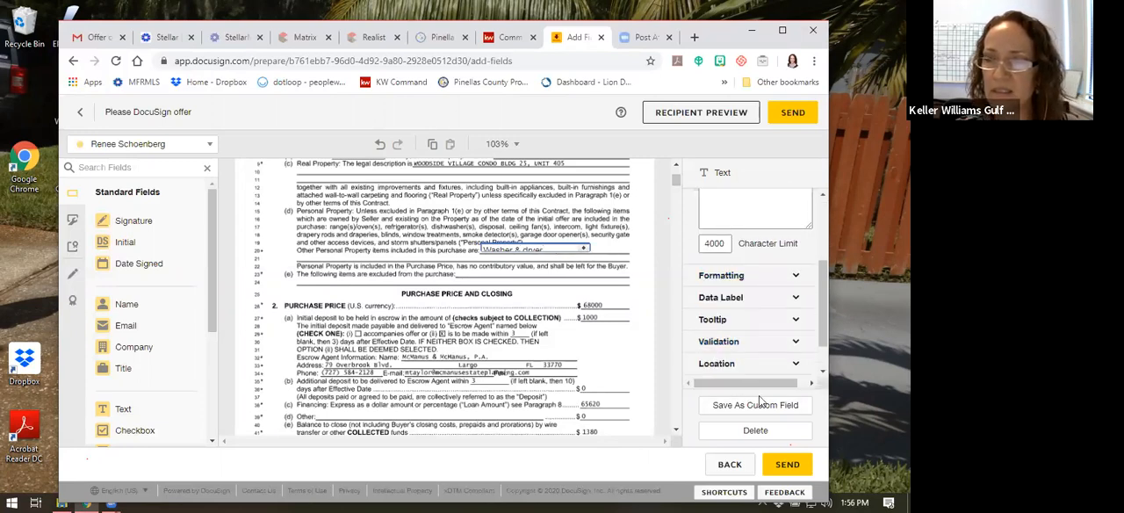
pyautogui.click(722, 275)
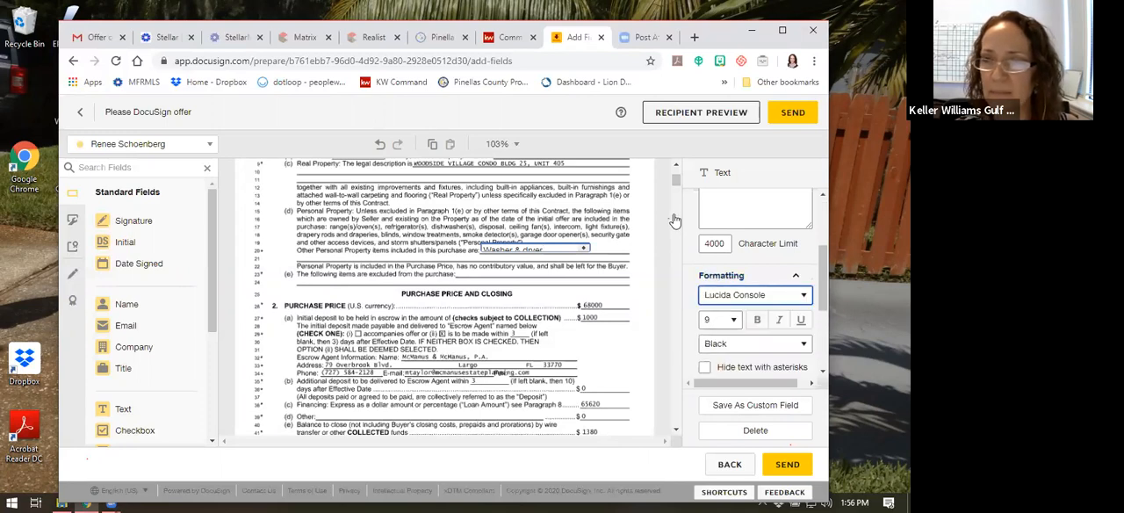
pyautogui.click(718, 321)
pyautogui.click(717, 140)
pyautogui.click(604, 286)
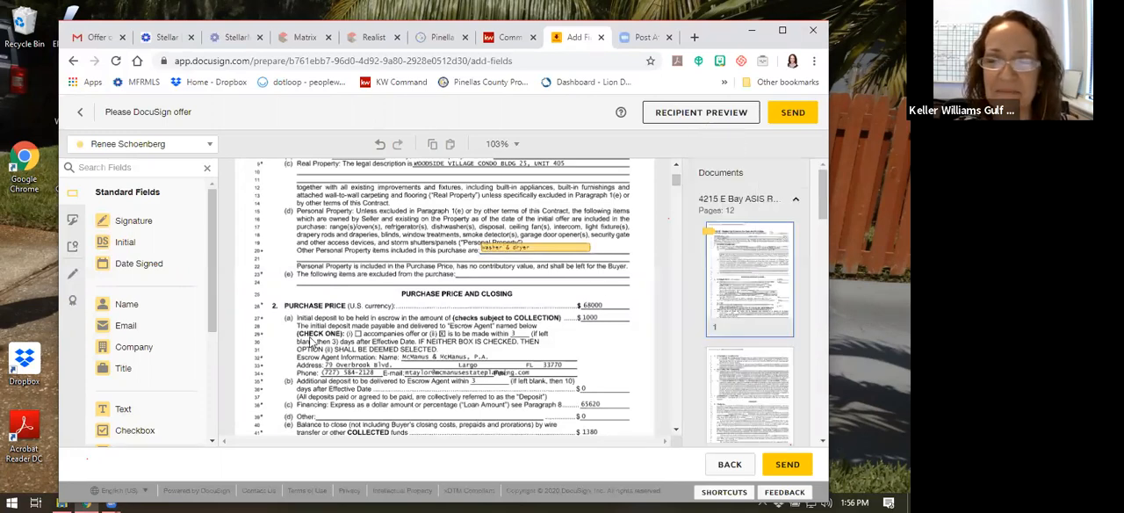
# Place an Initial field for the second recipient at the end of the Other Personal Property line, beside the washer and dryer text
pyautogui.scroll(-1, 336, 332)
pyautogui.scroll(-1, 518, 257)
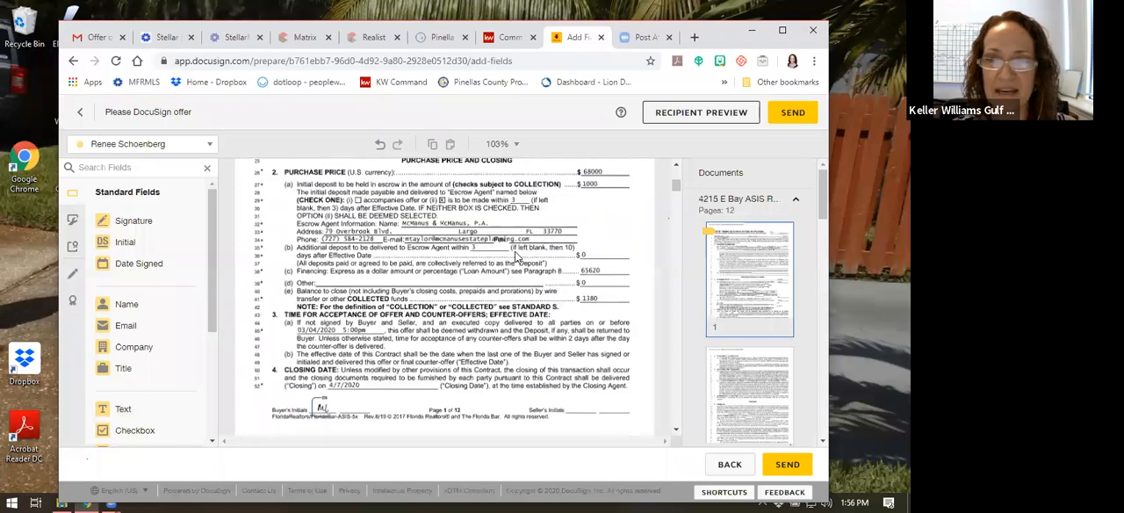
pyautogui.scroll(2, 545, 256)
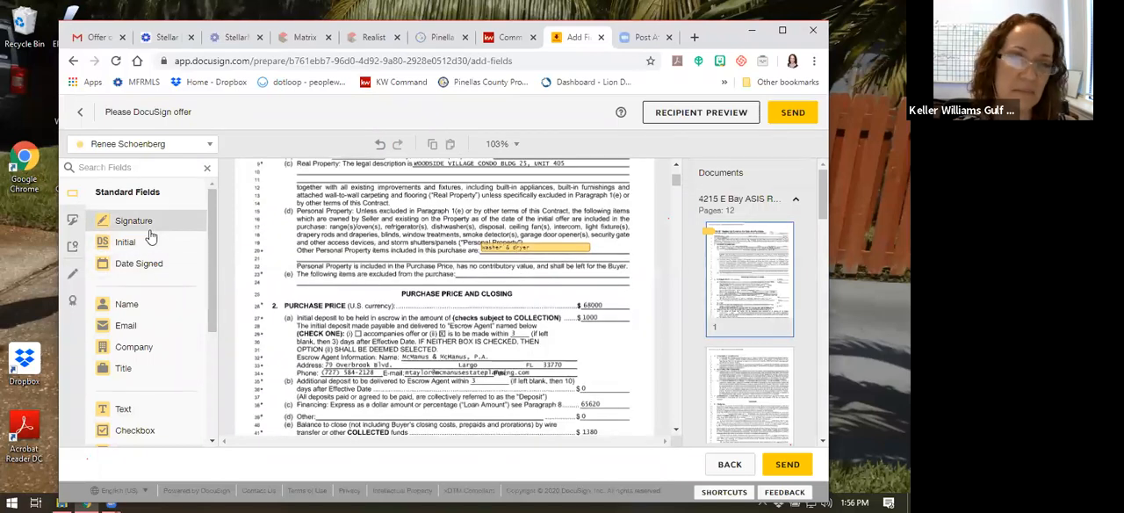
pyautogui.click(132, 144)
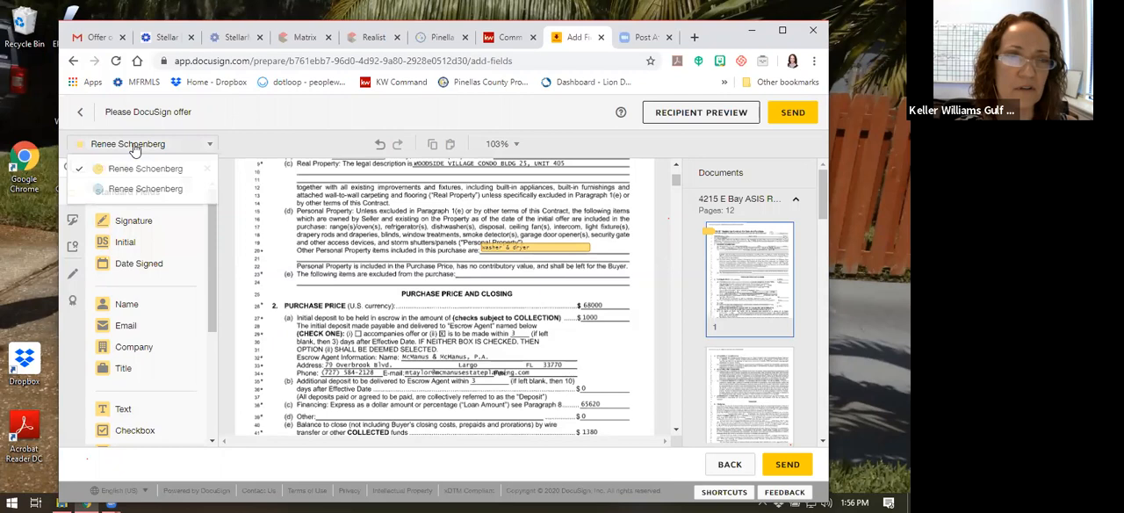
pyautogui.click(134, 188)
pyautogui.moveTo(137, 247); pyautogui.dragTo(612, 243)
pyautogui.click(611, 235)
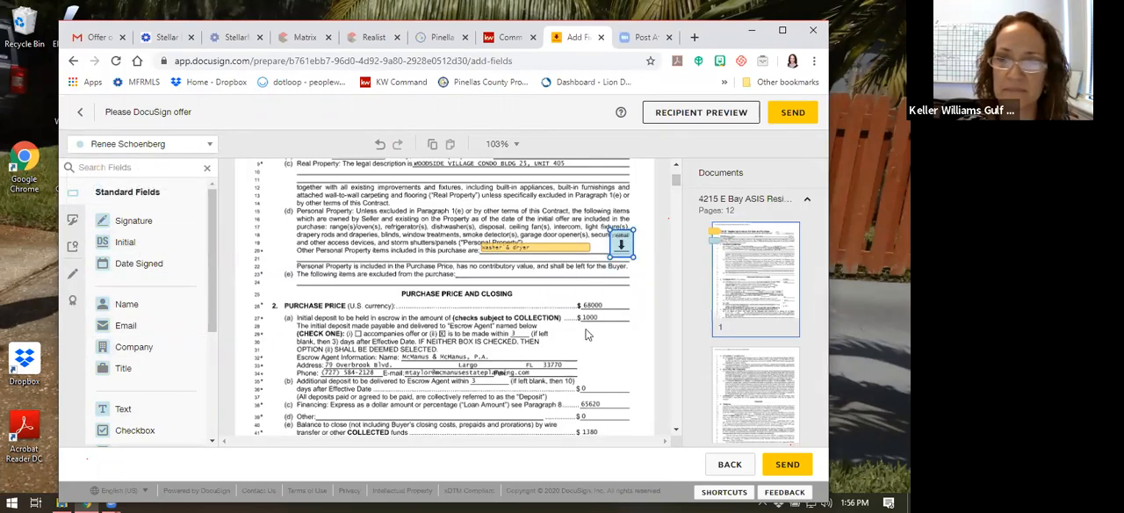
pyautogui.click(125, 149)
pyautogui.click(128, 171)
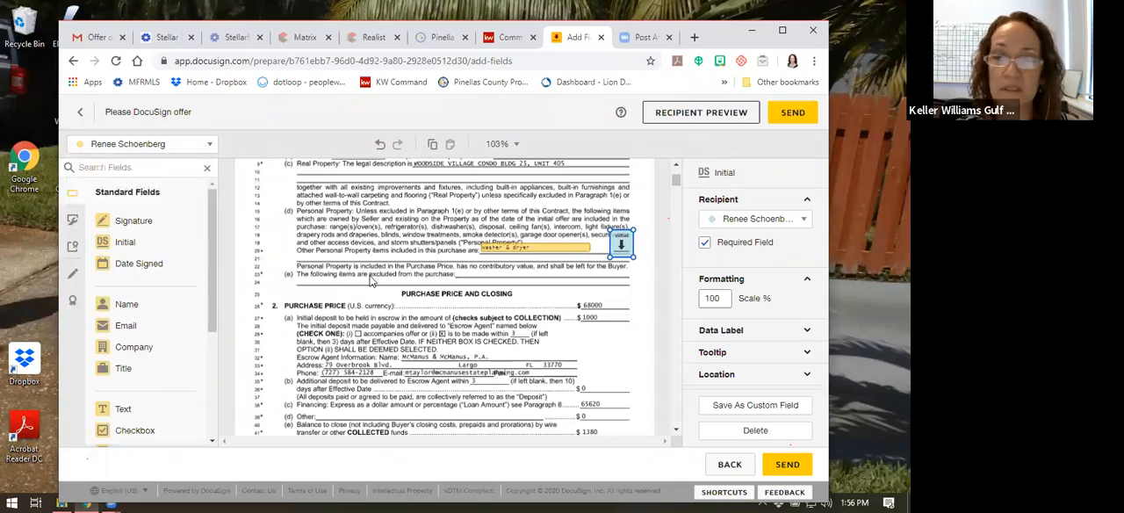
pyautogui.scroll(-3, 591, 302)
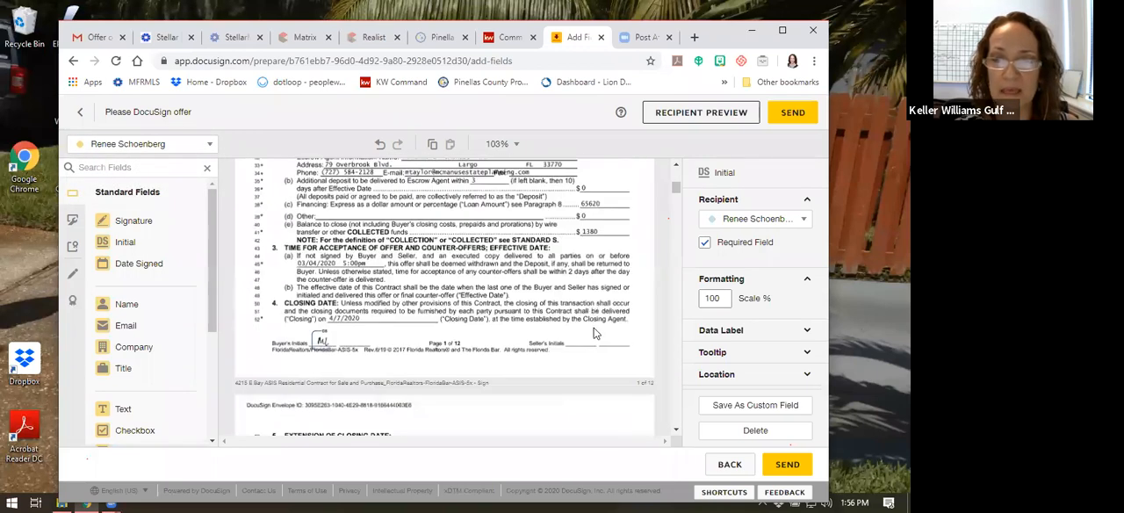
pyautogui.scroll(1, 542, 352)
pyautogui.scroll(-1, 542, 351)
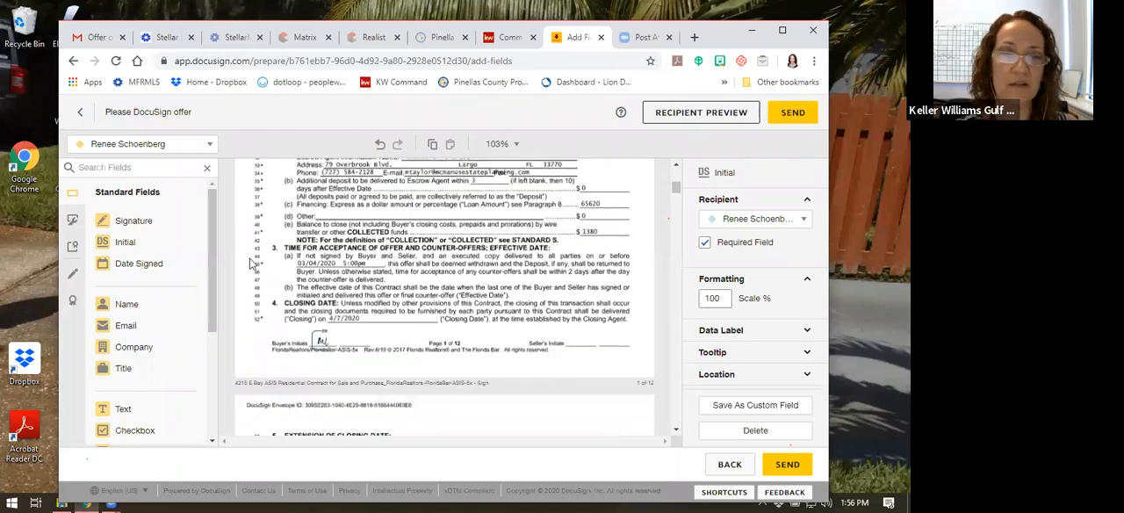
# Place Initial fields for the second recipient on the Seller's Initials lines of contract pages 1 and 2
pyautogui.click(151, 147)
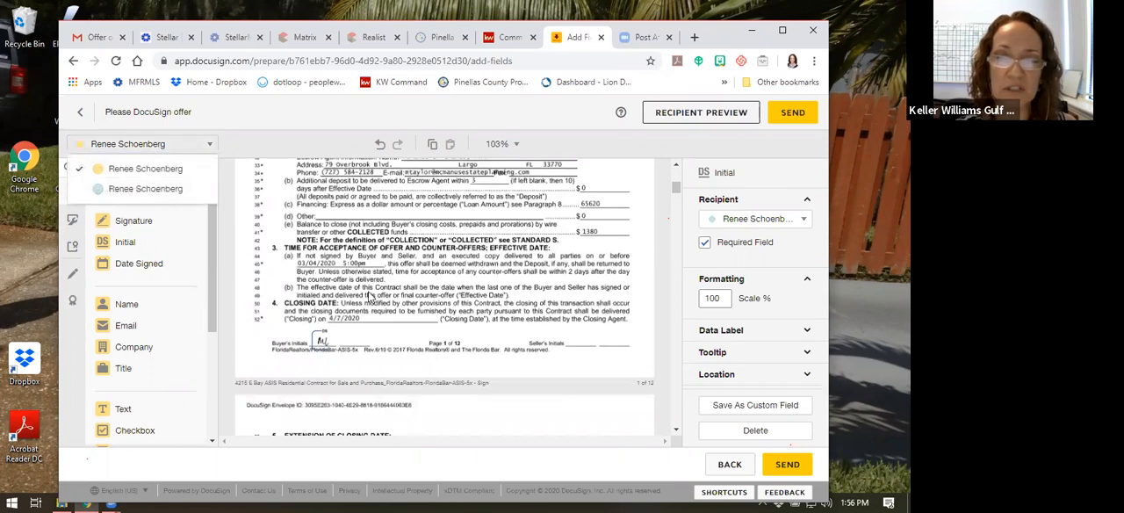
pyautogui.click(145, 189)
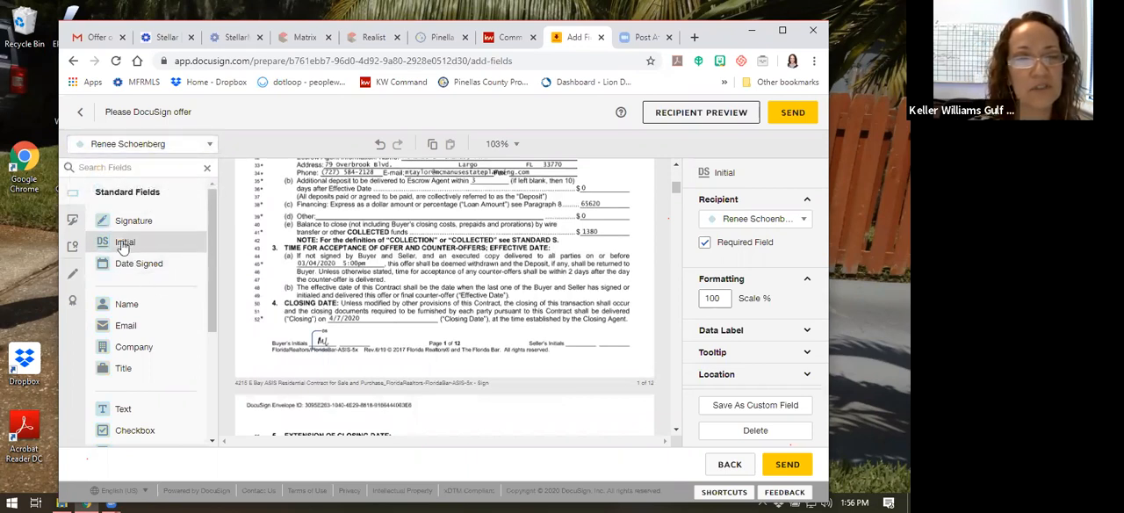
pyautogui.moveTo(125, 242); pyautogui.dragTo(572, 332)
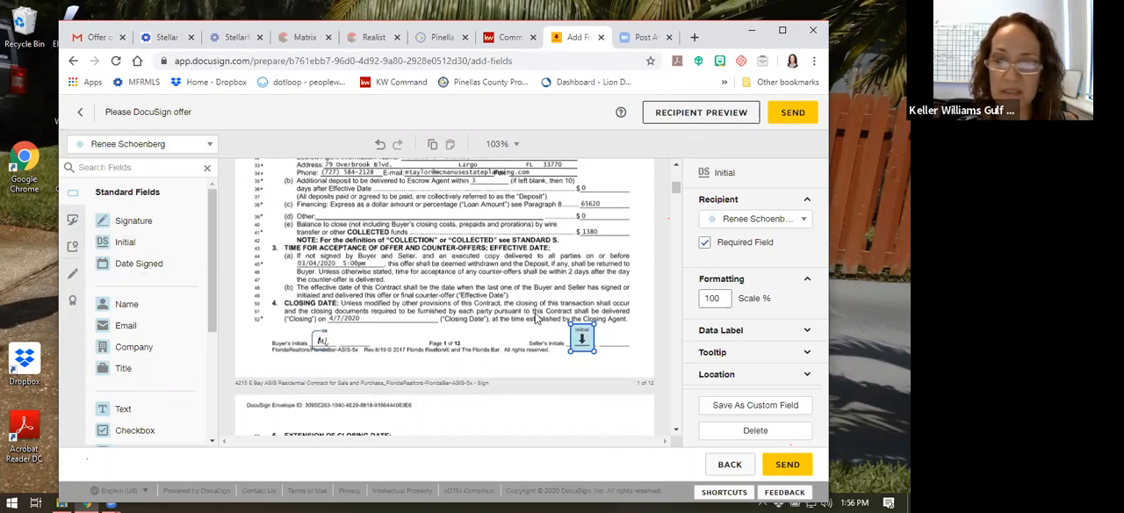
pyautogui.scroll(-5, 535, 316)
pyautogui.scroll(-5, 537, 316)
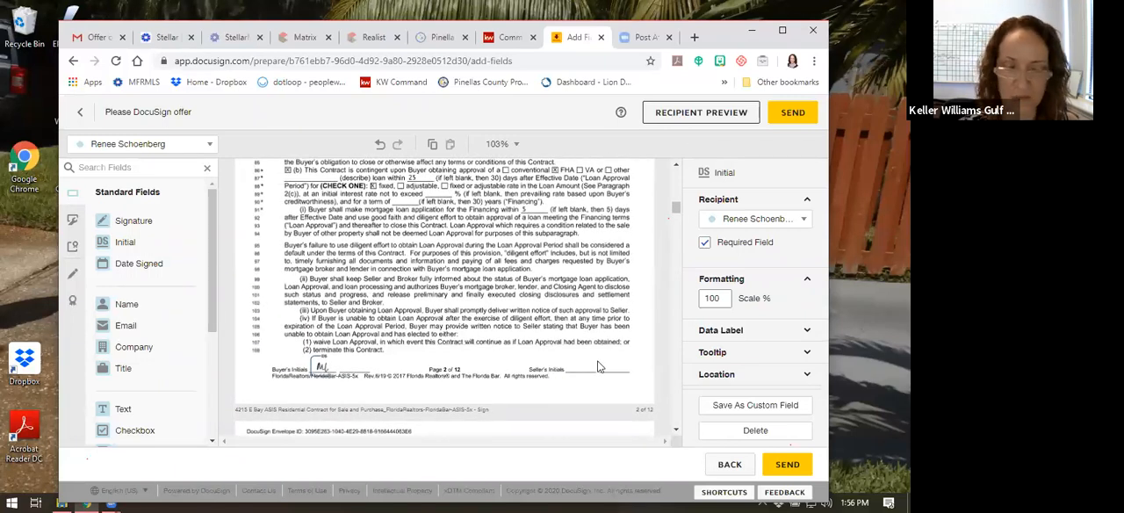
pyautogui.click(598, 366)
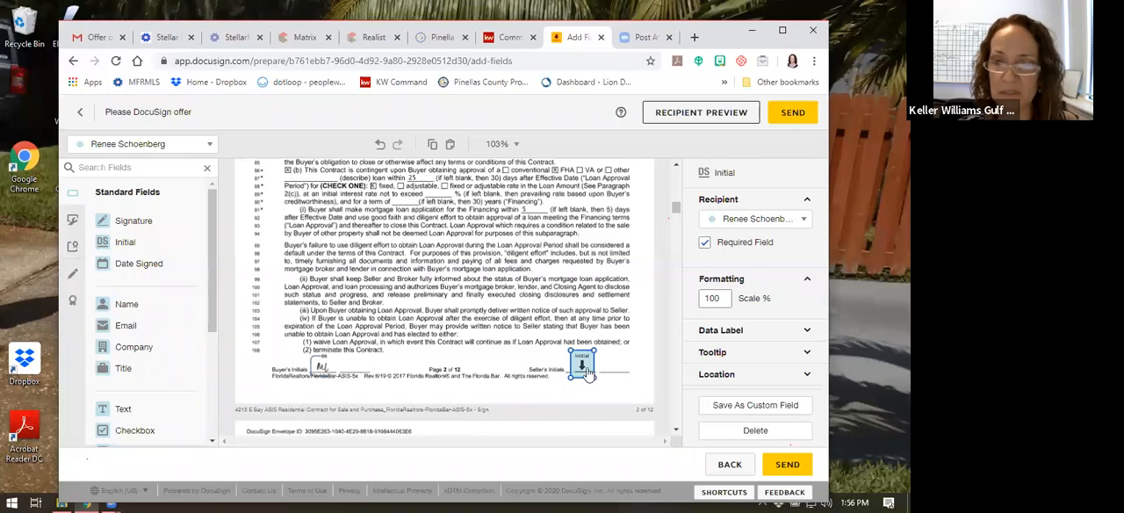
# Place Initial fields for the second recipient on the Seller's Initials lines of contract pages 3 and 4
pyautogui.scroll(-1, 514, 356)
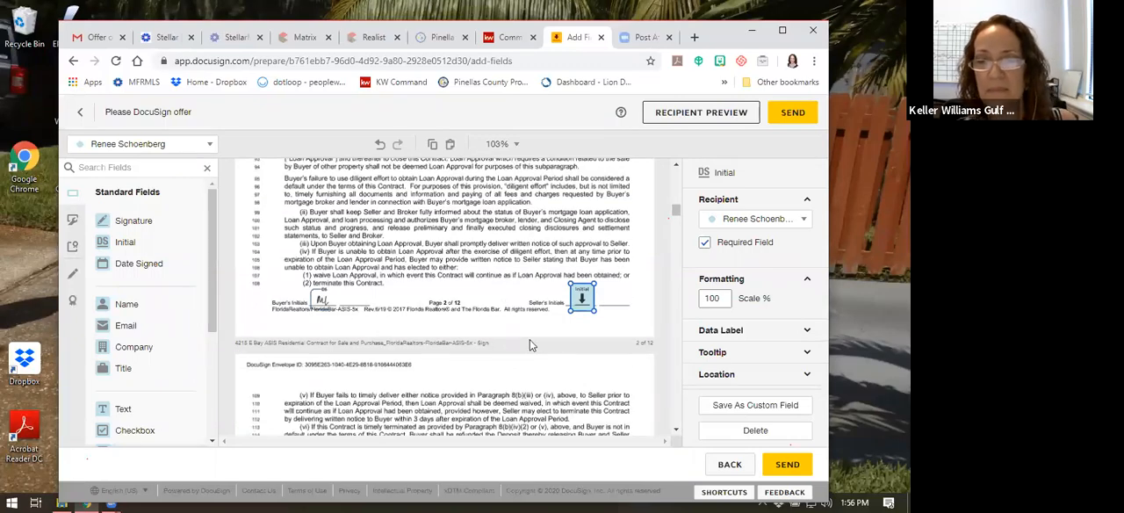
pyautogui.scroll(-7, 530, 338)
pyautogui.scroll(-1, 529, 339)
pyautogui.scroll(1, 529, 339)
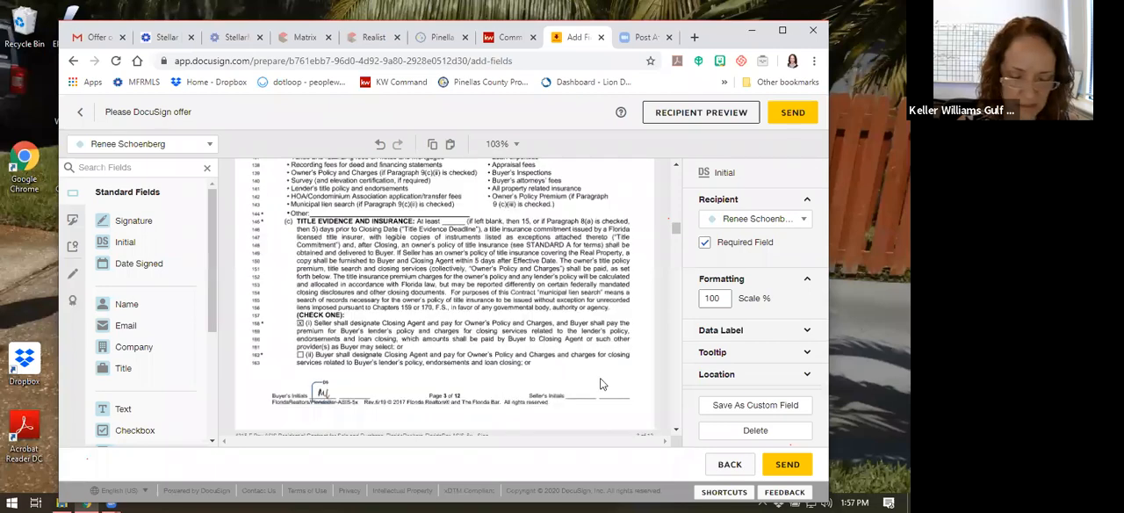
pyautogui.click(601, 384)
pyautogui.scroll(-10, 602, 379)
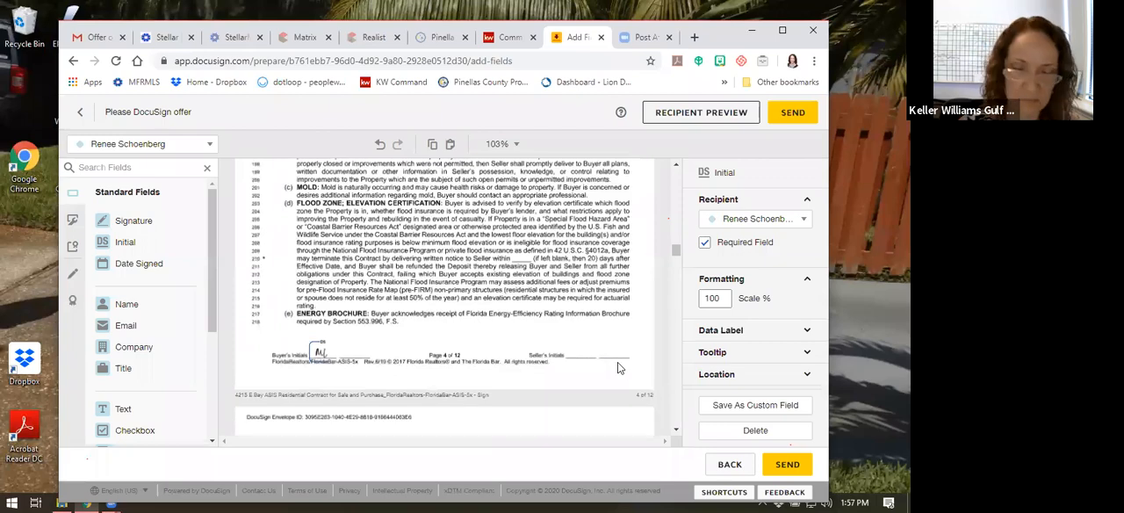
pyautogui.click(617, 363)
# Place Initial fields for the second recipient on the Seller's Initials lines of contract pages 5, 6 and 7
pyautogui.scroll(-8, 587, 330)
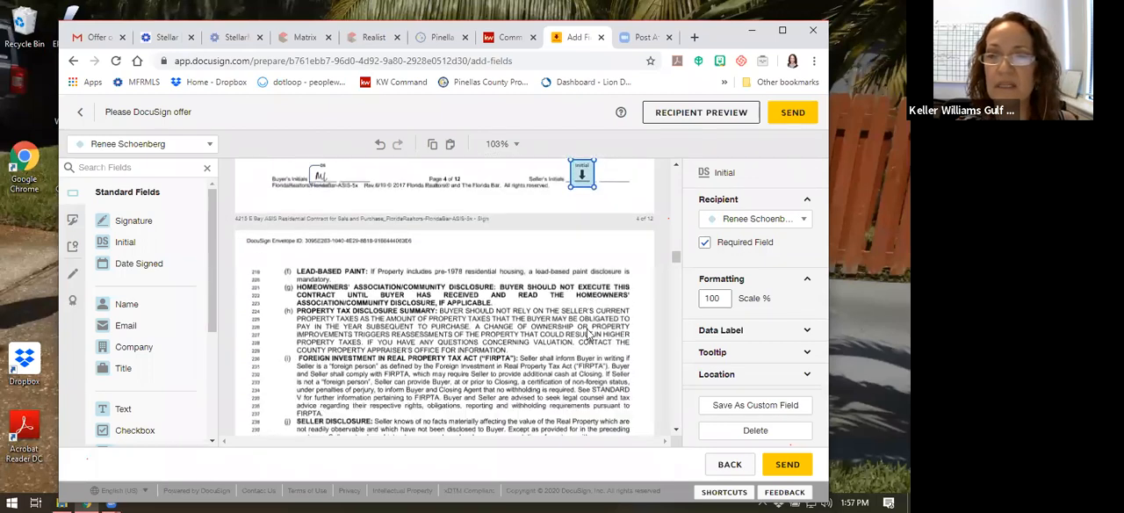
pyautogui.scroll(-4, 581, 316)
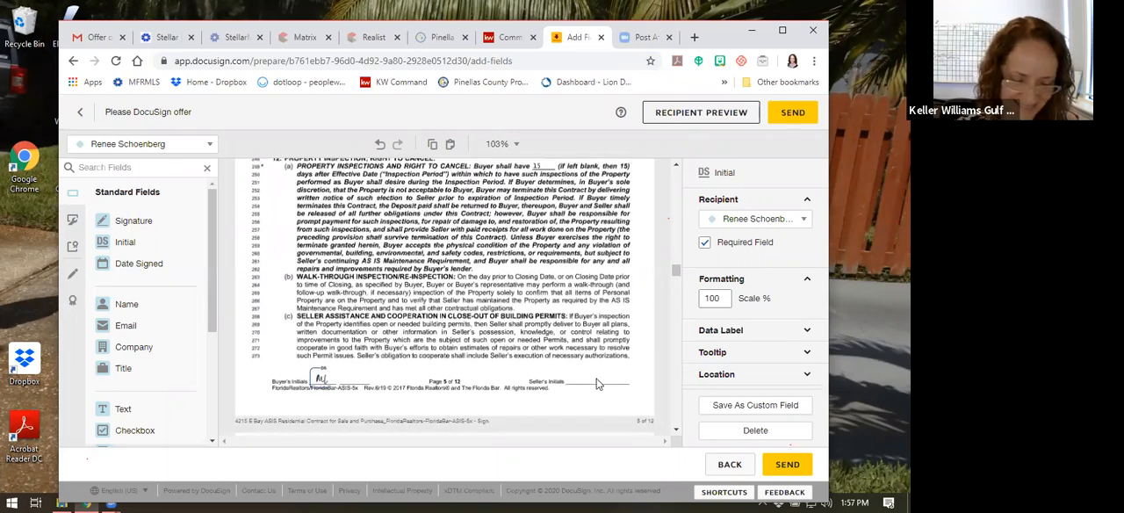
pyautogui.click(596, 383)
pyautogui.scroll(-3, 581, 373)
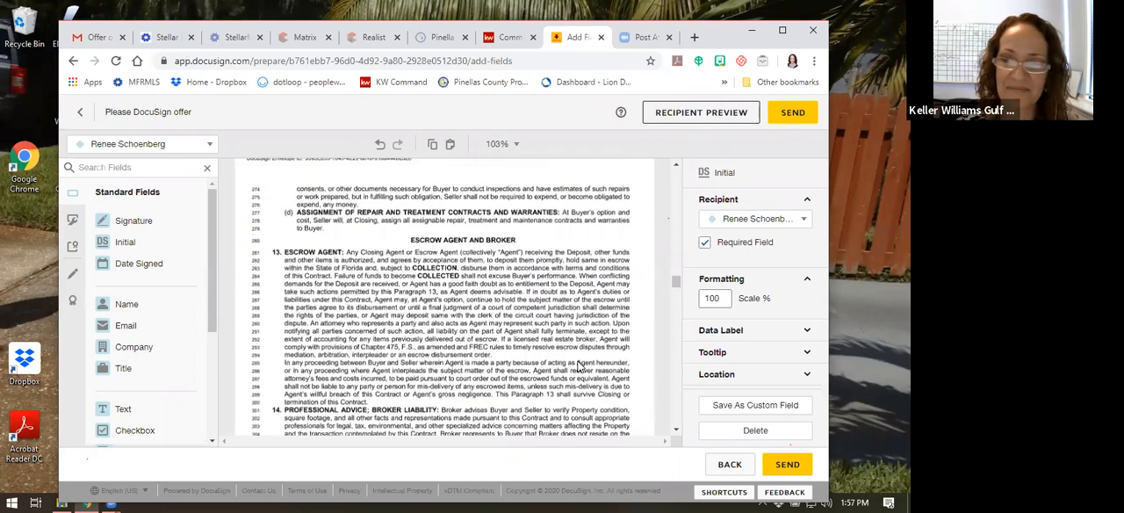
pyautogui.scroll(-3, 579, 360)
pyautogui.click(590, 340)
pyautogui.scroll(-5, 590, 340)
pyautogui.scroll(-2, 590, 340)
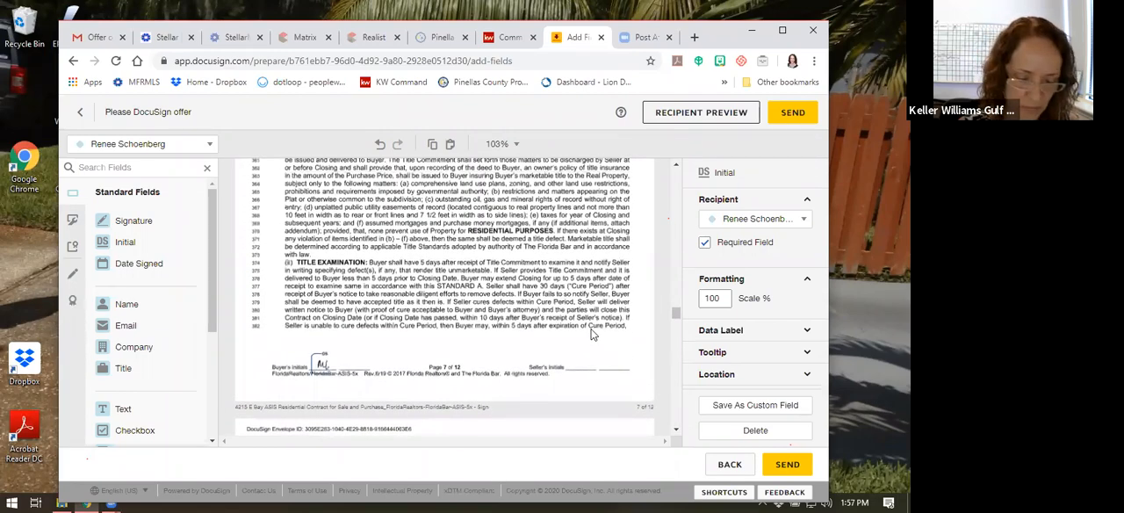
pyautogui.click(583, 360)
# Place a Signature field and a Date Signed field for the second recipient on the first Seller line of contract page 12
pyautogui.scroll(-3, 592, 329)
pyautogui.scroll(-10, 587, 323)
pyautogui.scroll(-8, 586, 318)
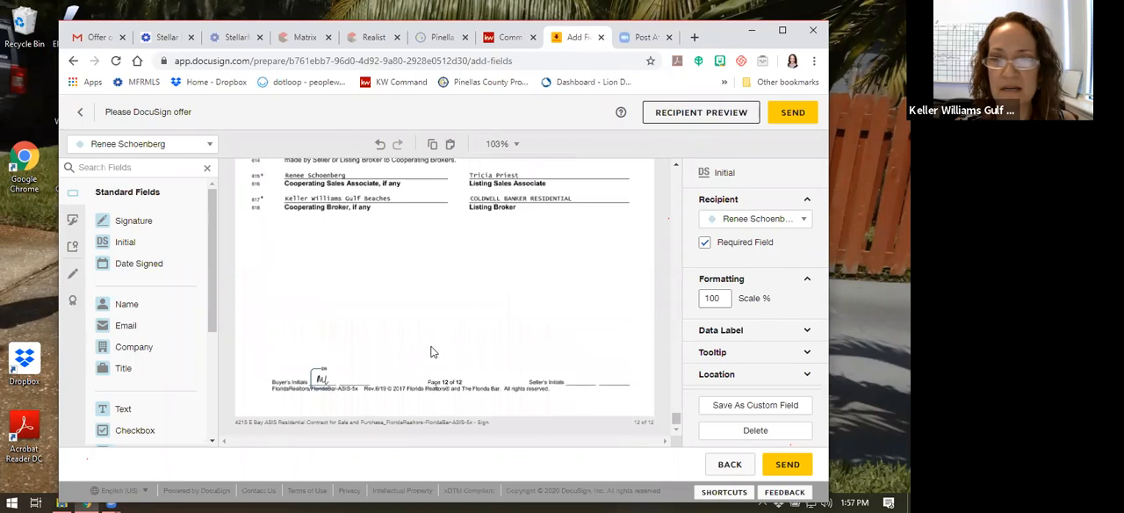
pyautogui.scroll(5, 431, 352)
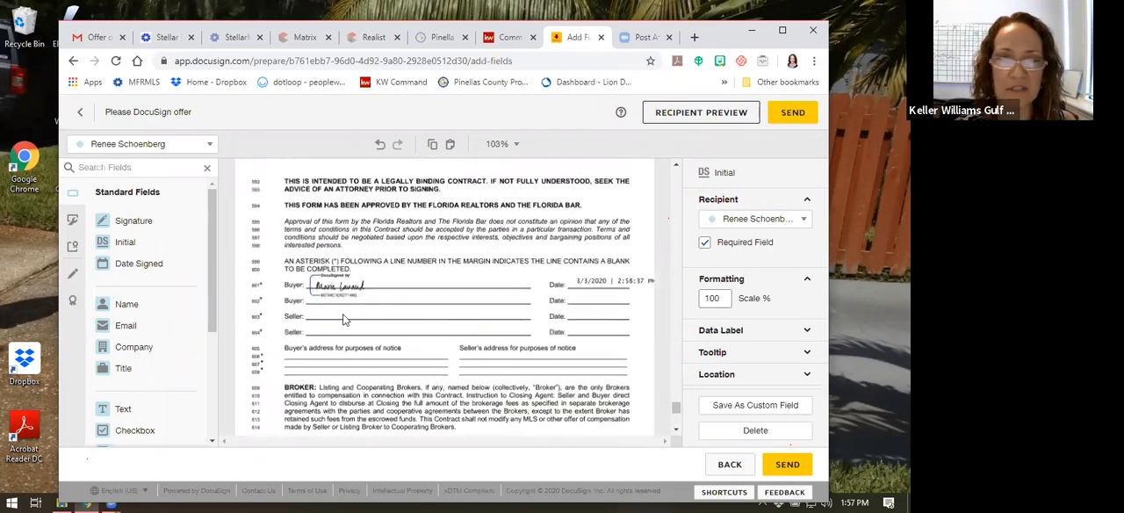
pyautogui.moveTo(136, 226)
pyautogui.mouseDown()
pyautogui.moveTo(355, 319)
pyautogui.moveTo(313, 308)
pyautogui.mouseUp()
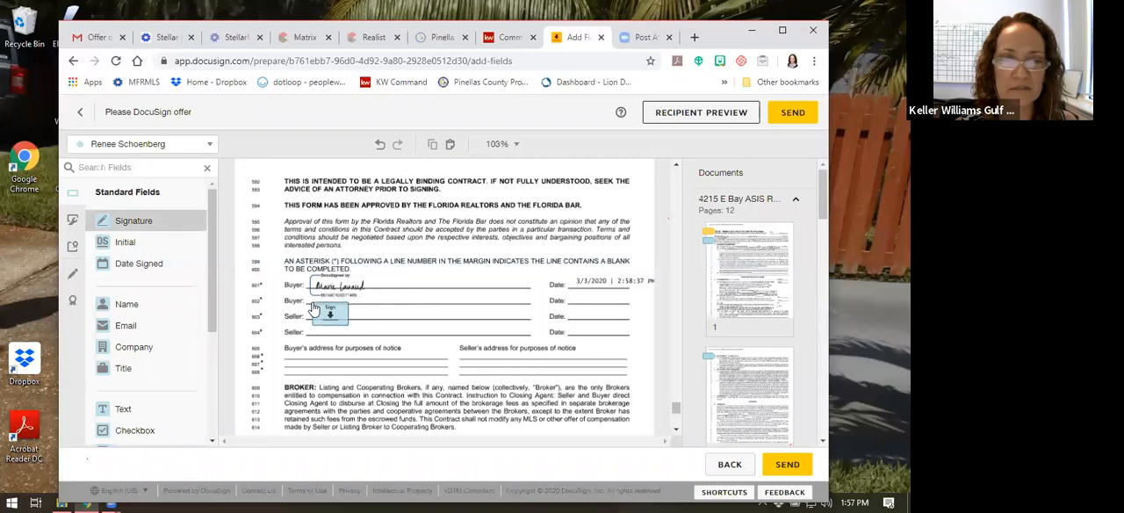
pyautogui.moveTo(151, 263); pyautogui.dragTo(569, 316)
# Look back through the contract from page 12 to page 3 to check the Seller's Initials lines and placed fields
pyautogui.scroll(-5, 465, 302)
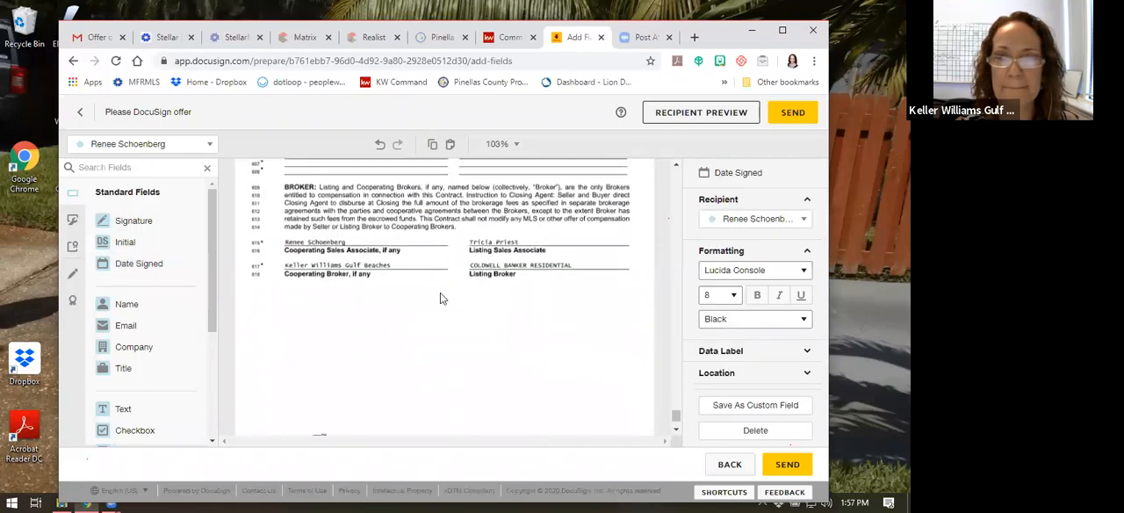
pyautogui.scroll(-2, 409, 226)
pyautogui.scroll(5, 417, 238)
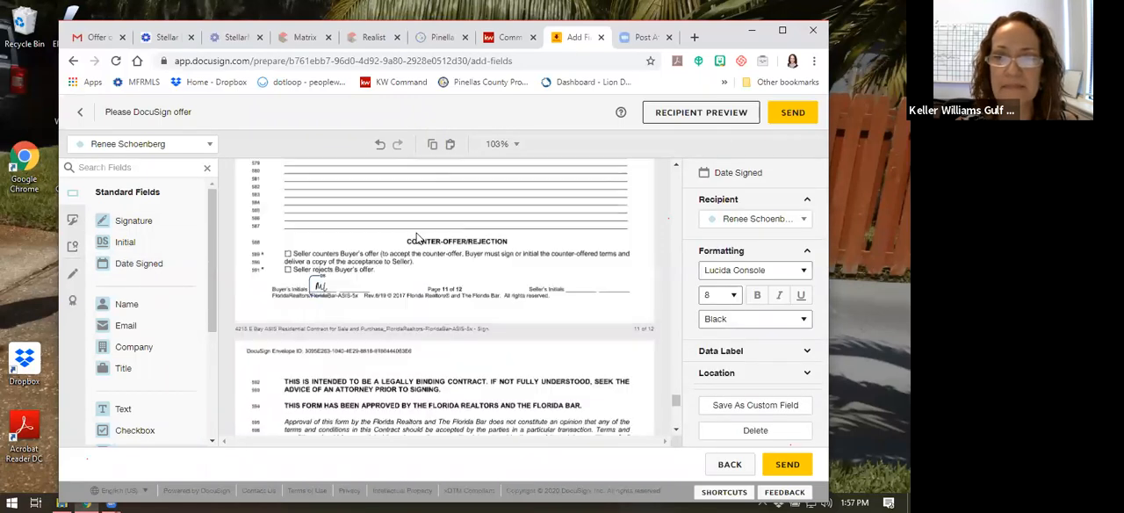
pyautogui.scroll(6, 566, 286)
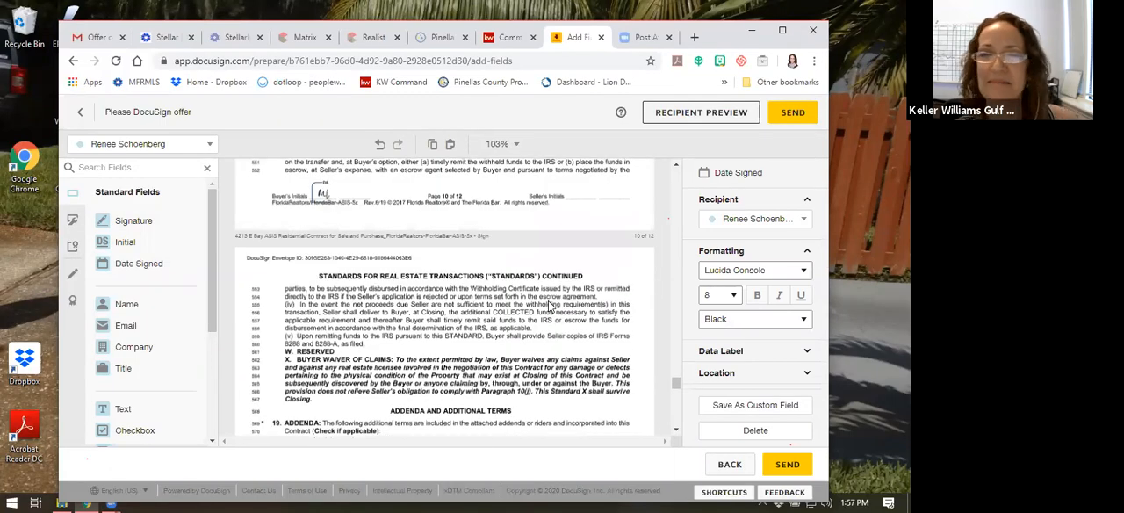
pyautogui.scroll(8, 535, 264)
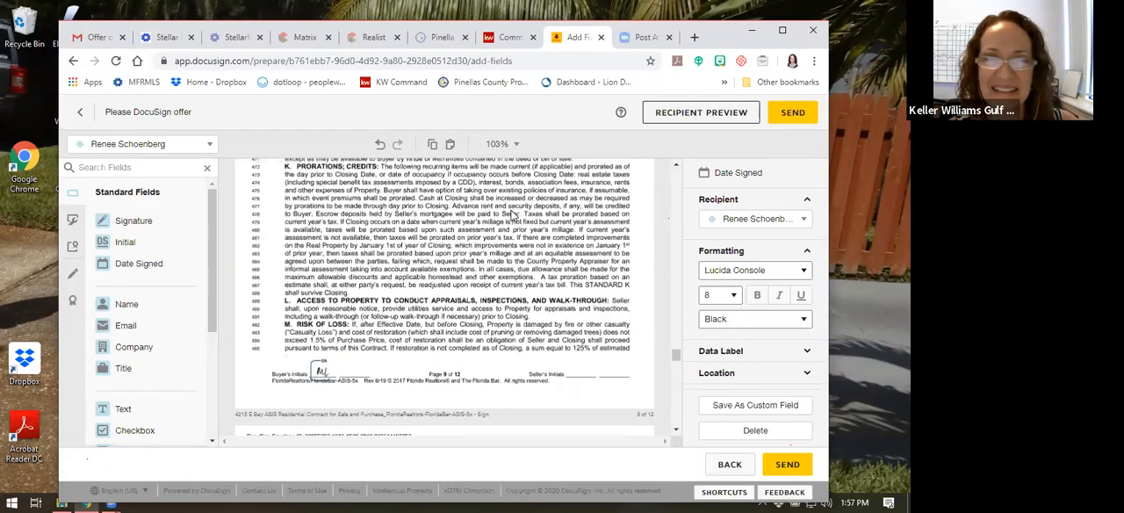
pyautogui.scroll(5, 514, 215)
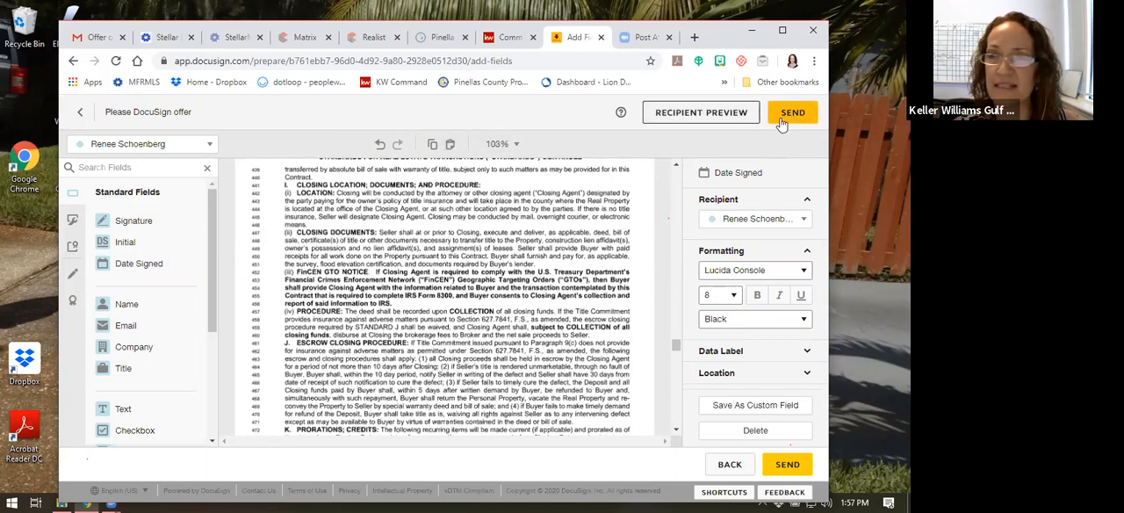
pyautogui.scroll(10, 614, 263)
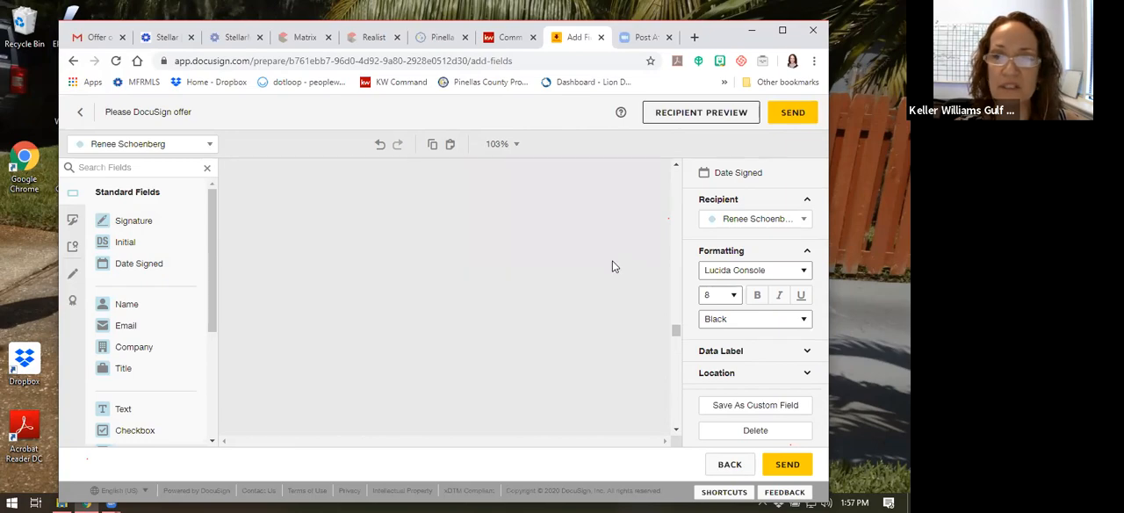
pyautogui.scroll(10, 613, 266)
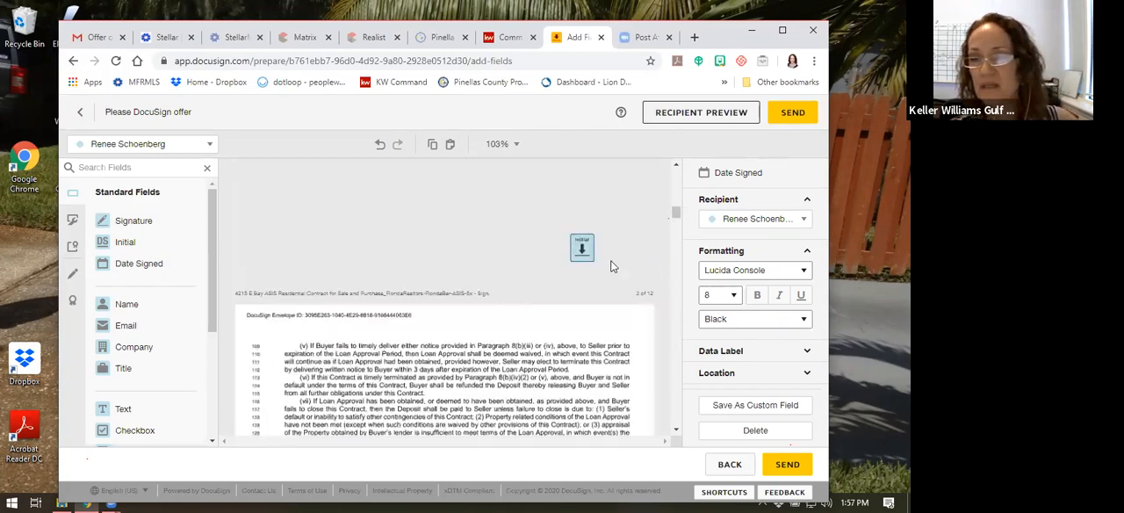
pyautogui.scroll(-1, 597, 271)
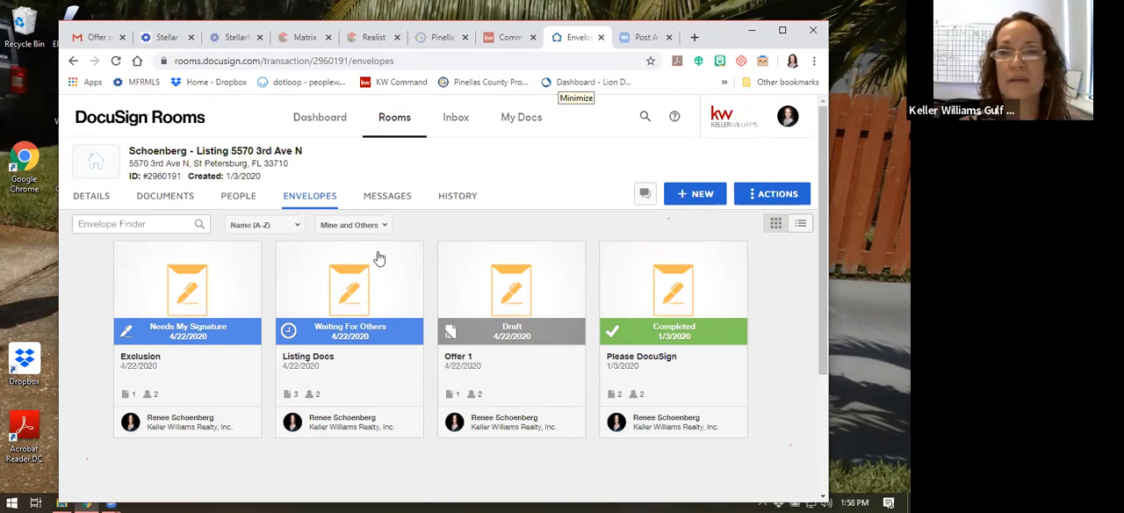
# Switch from DocuSign Rooms to DocuSign eSignature
pyautogui.click(557, 86)
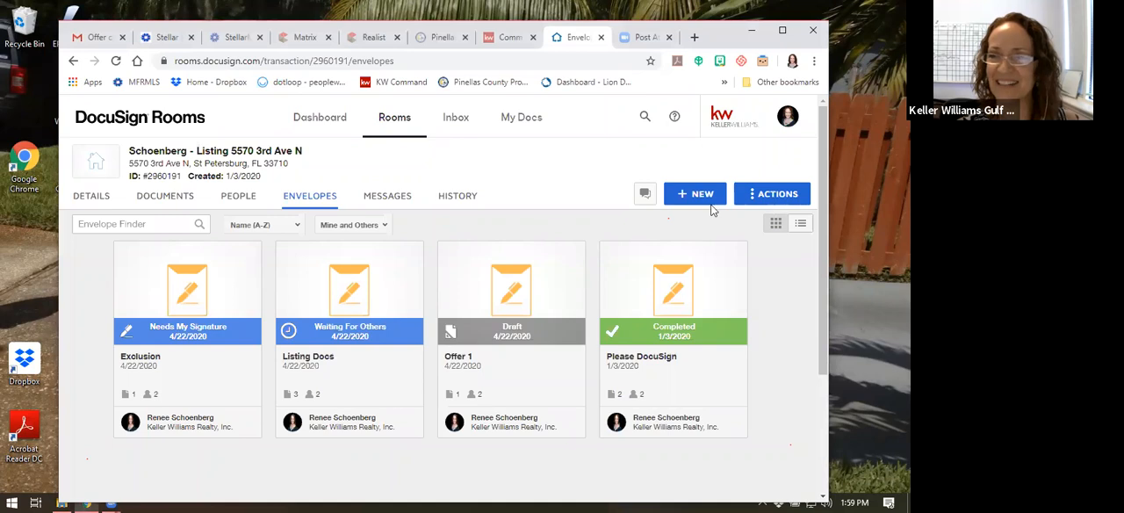
pyautogui.click(787, 115)
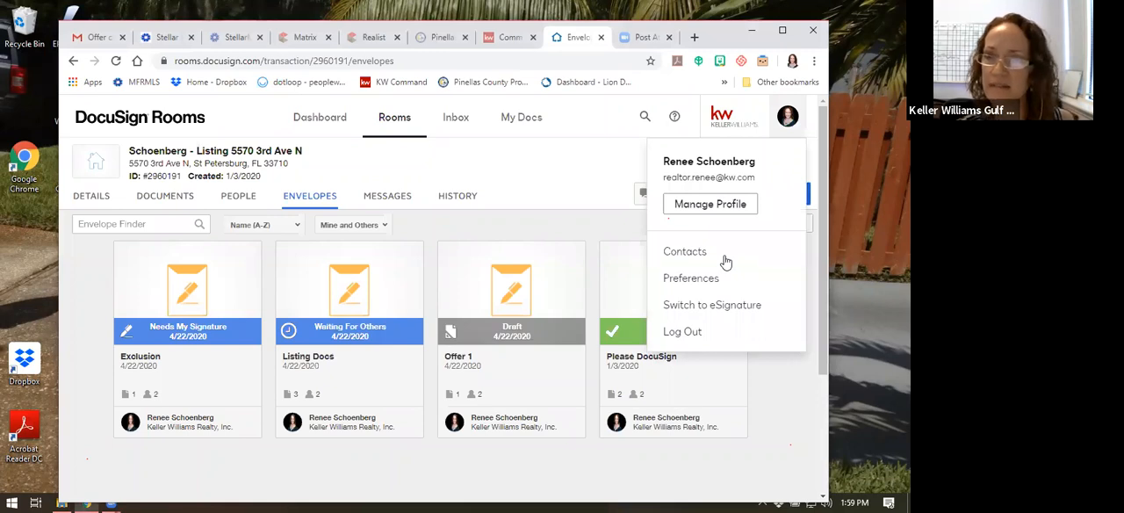
pyautogui.click(699, 313)
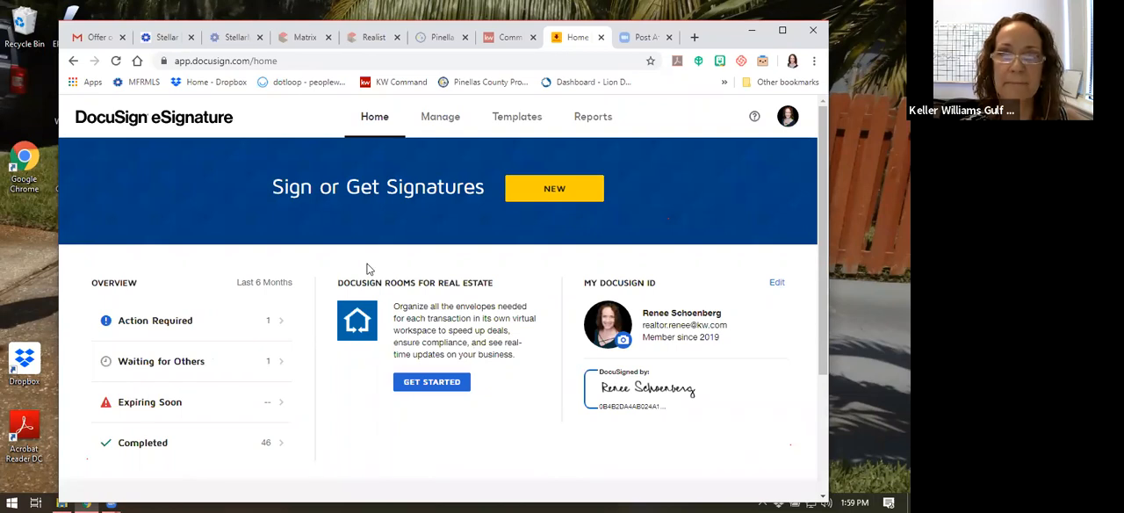
# Download the Office template owned by the St. Pete Beach Service Account from the shared templates, and dismiss the browser's download bar
pyautogui.click(513, 121)
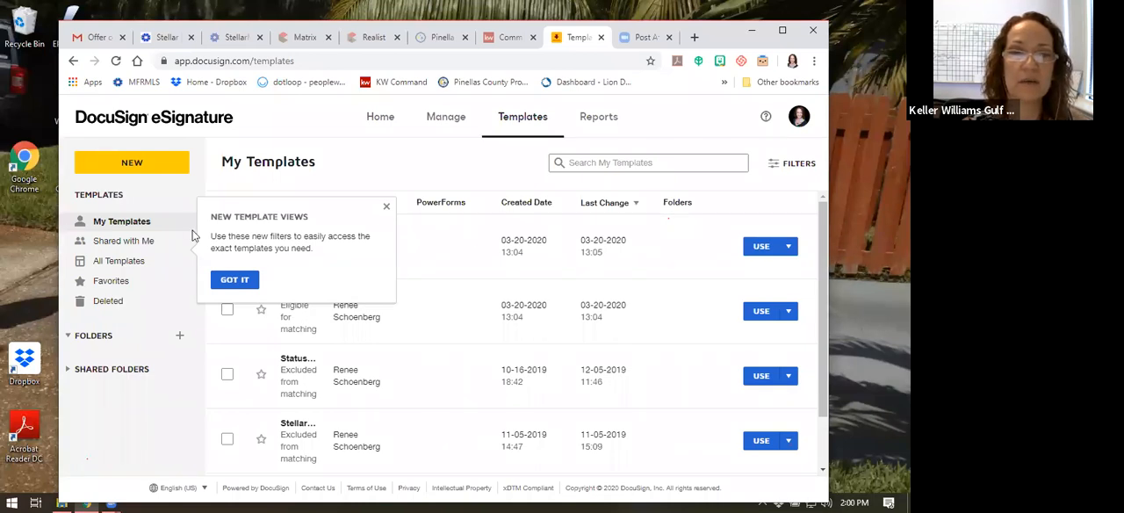
pyautogui.click(119, 244)
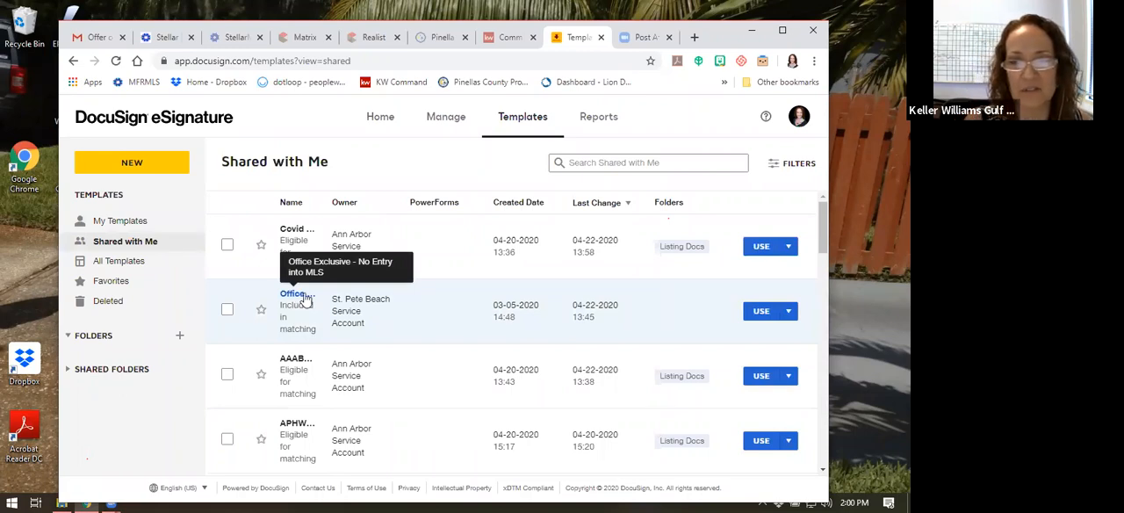
pyautogui.click(789, 312)
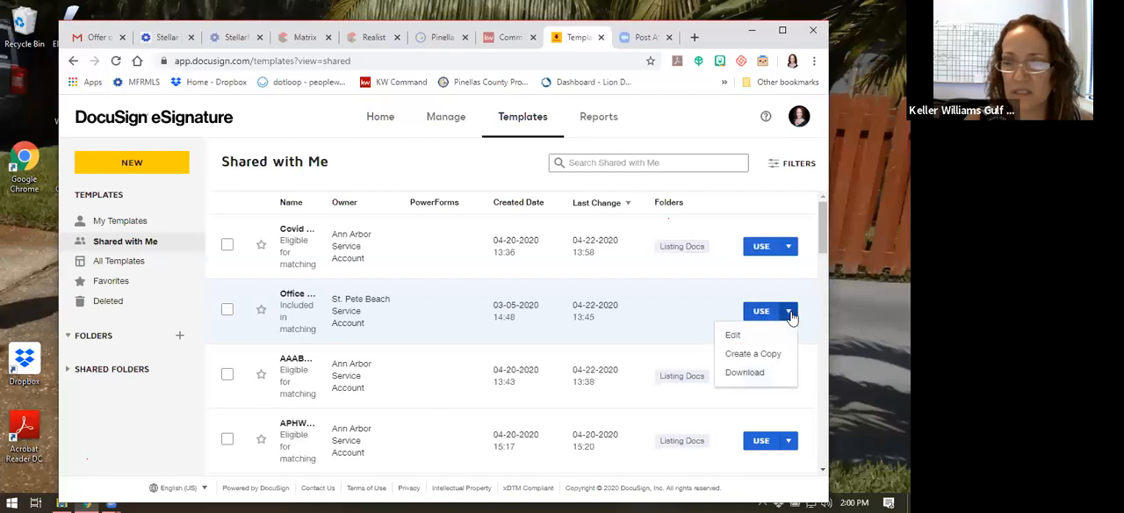
pyautogui.click(746, 373)
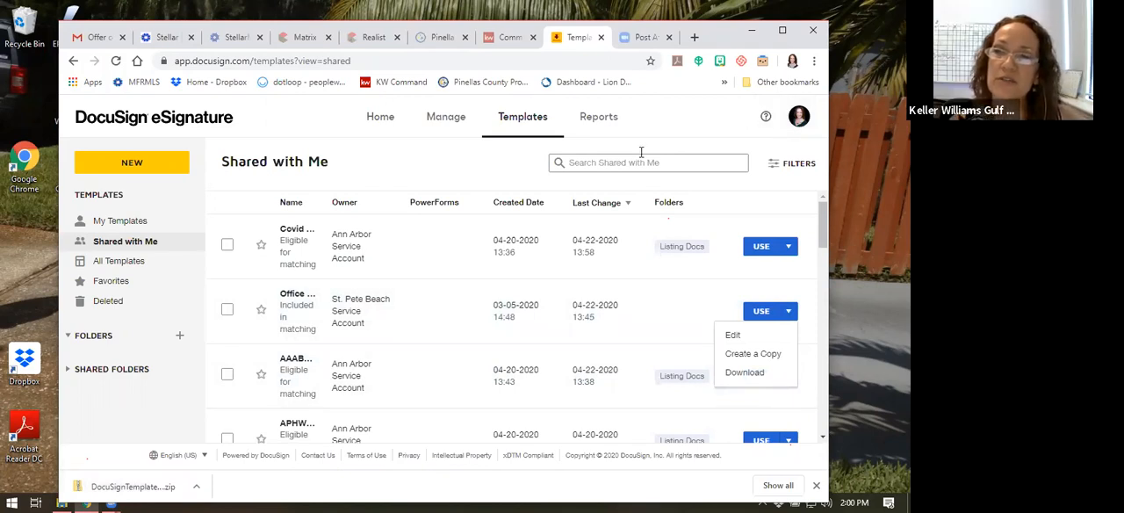
pyautogui.click(799, 123)
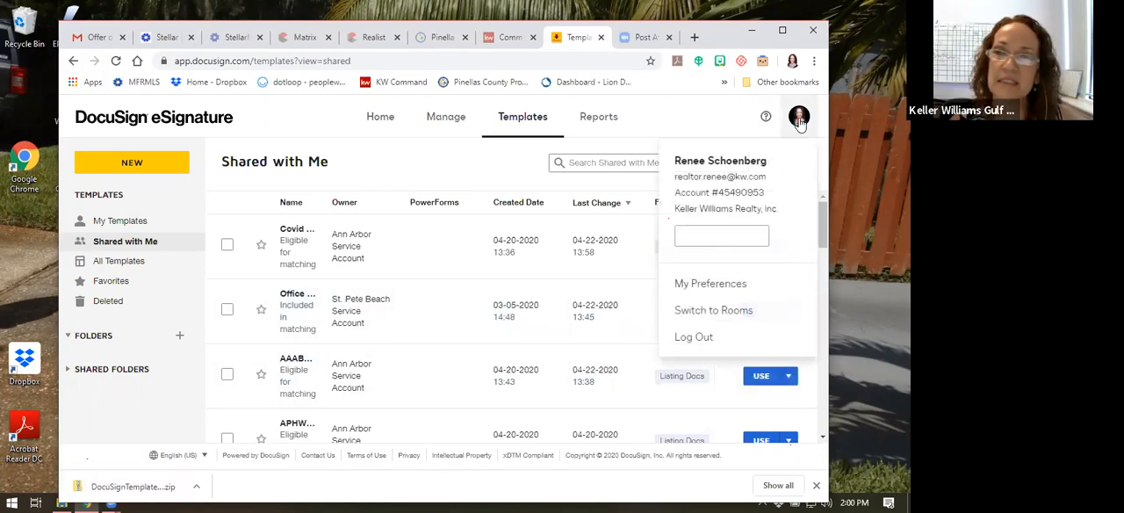
pyautogui.click(714, 111)
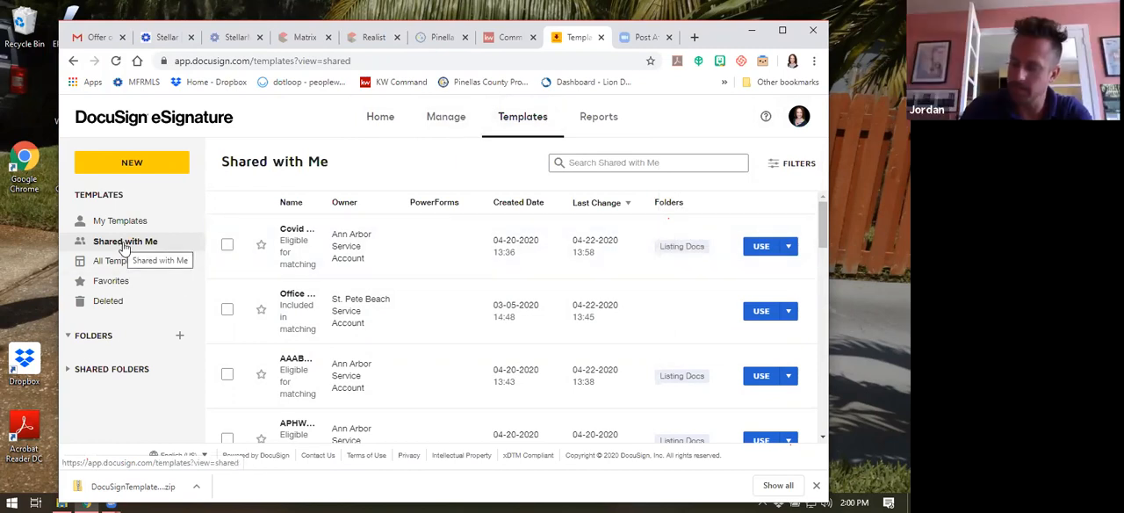
pyautogui.click(815, 484)
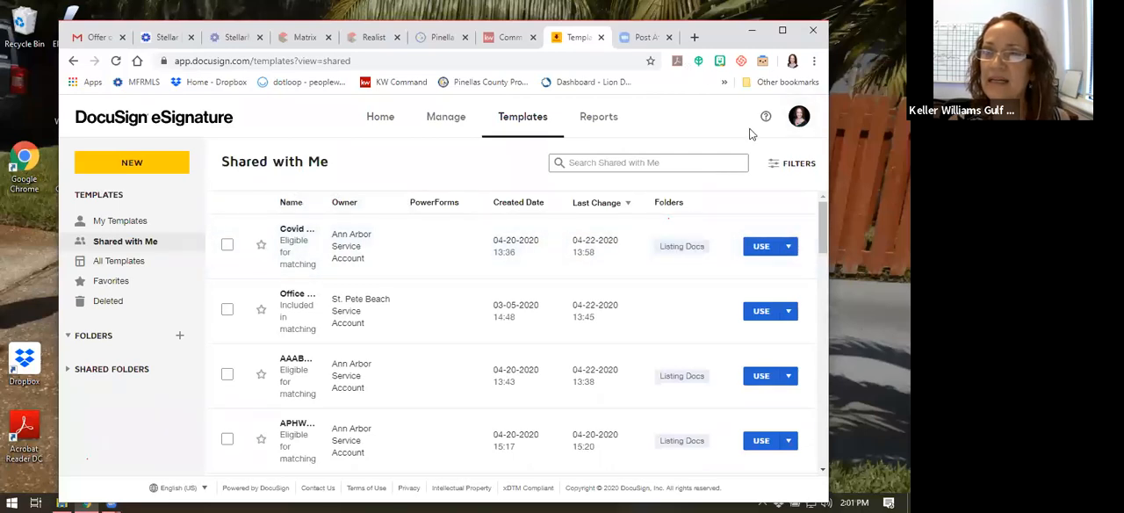
# Switch back to DocuSign Rooms and dismiss the message about authorizing DocuSign in Command
pyautogui.click(798, 116)
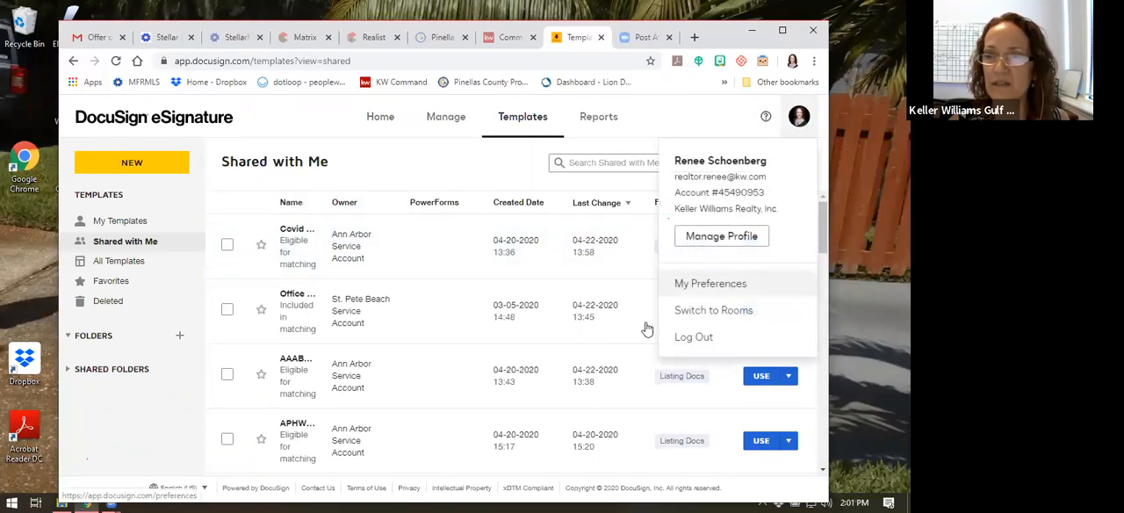
pyautogui.click(718, 312)
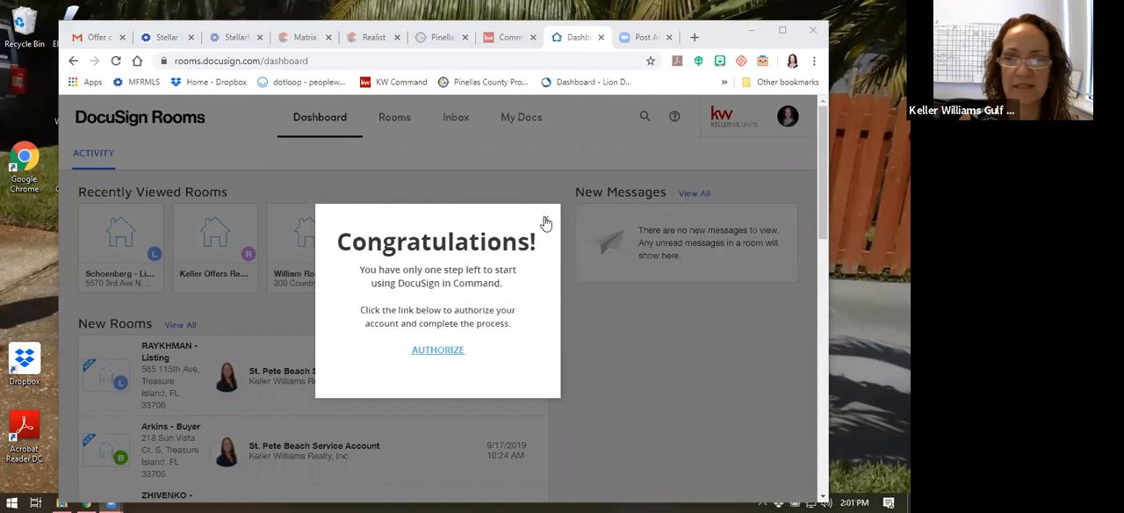
pyautogui.click(365, 272)
pyautogui.click(507, 192)
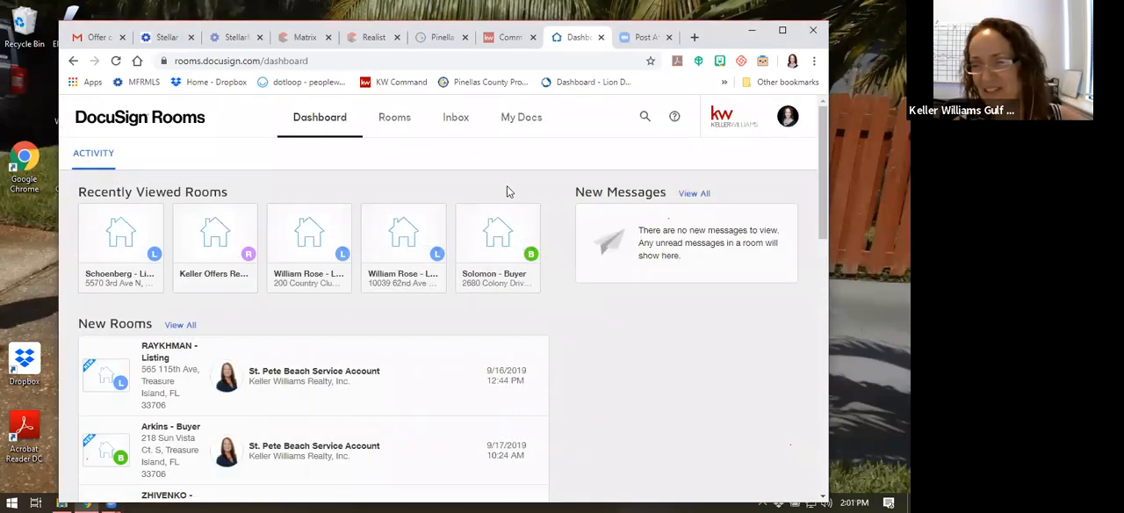